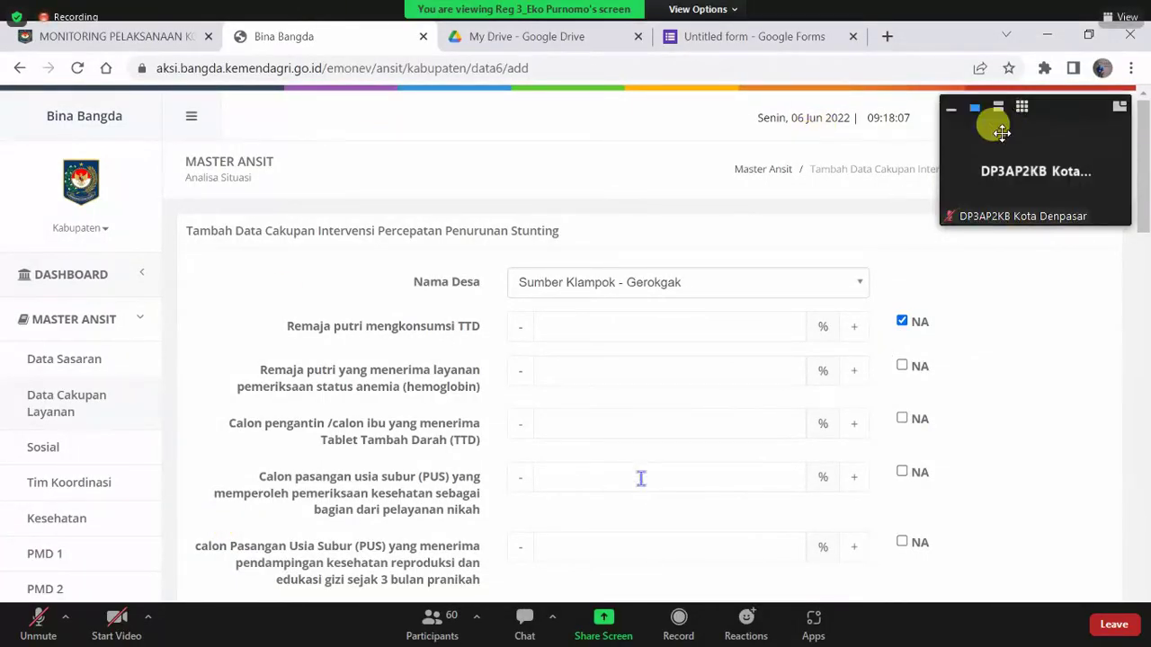
Step: Export the Data Cakupan Layanan Excel template for Buleleng and save it as Template Data Cakupan Layanan Buleleng.xlsx
{"action": "left_click", "coordinate": [951, 110]}
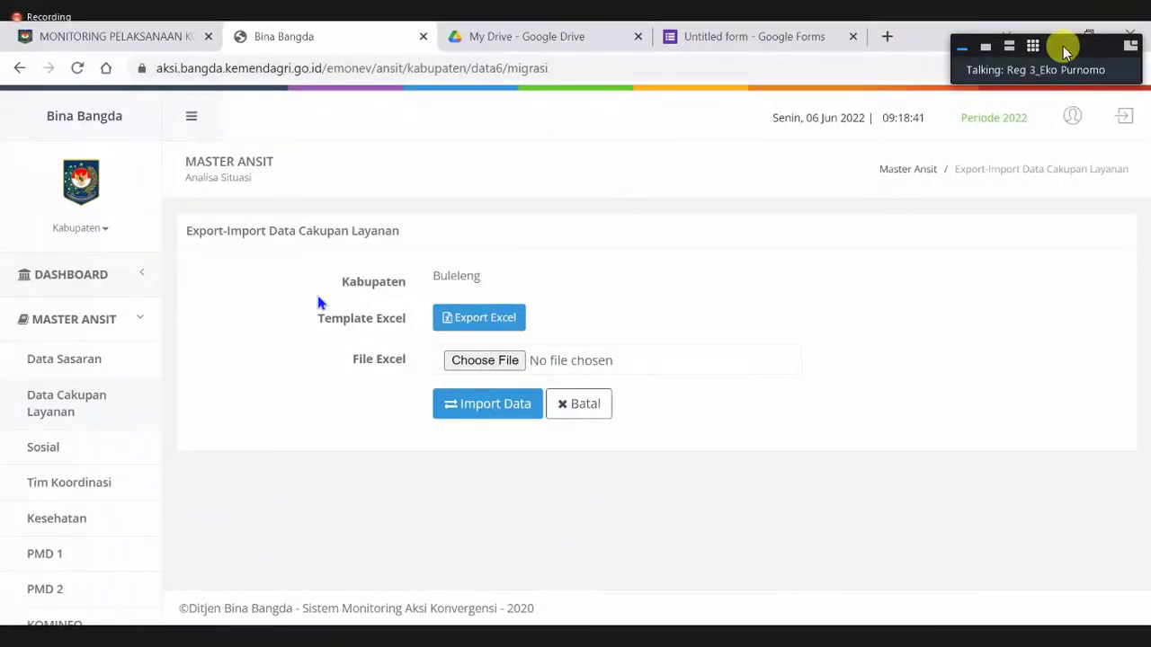
{"action": "left_click", "coordinate": [22, 68]}
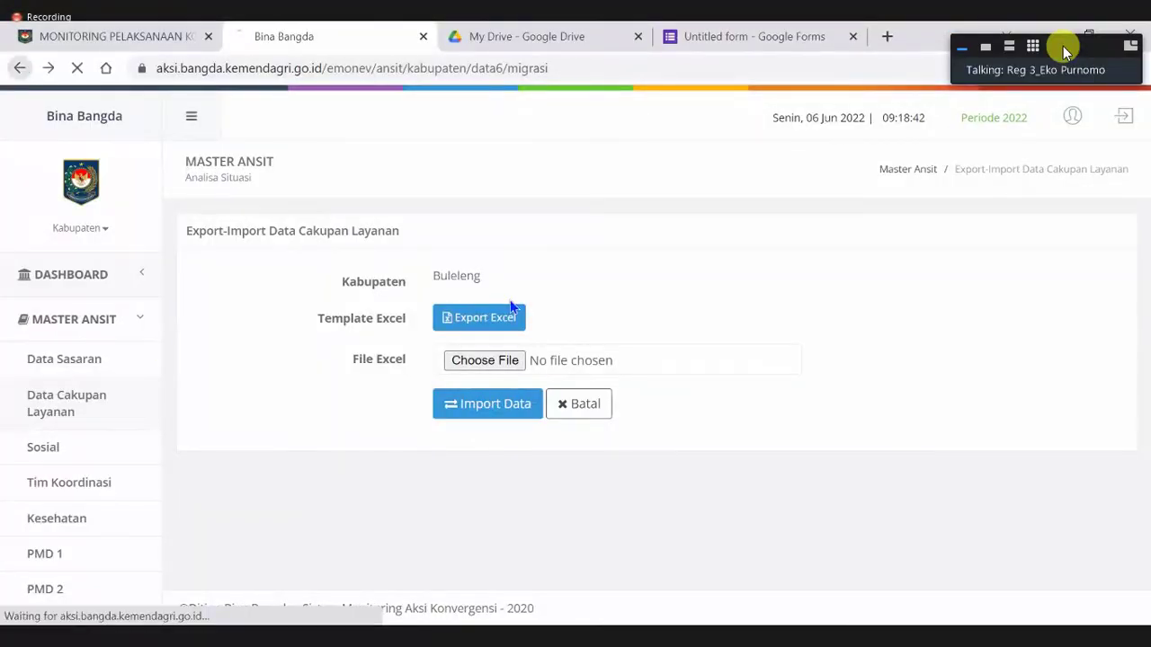
{"action": "left_click", "coordinate": [428, 297]}
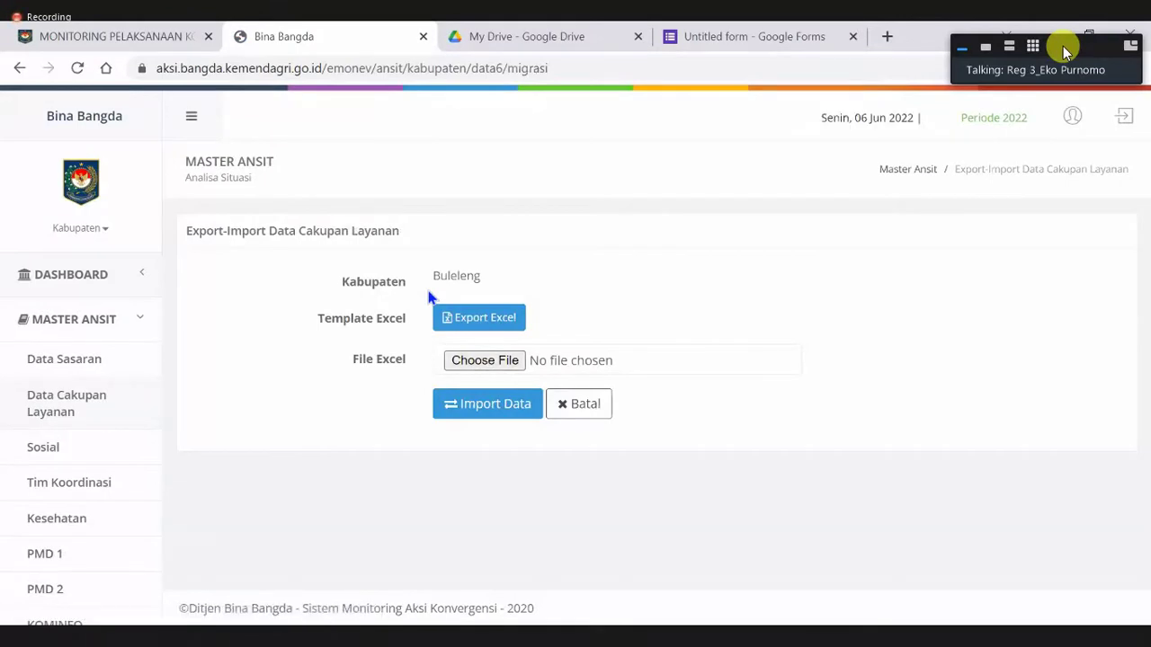
{"action": "left_click", "coordinate": [429, 297]}
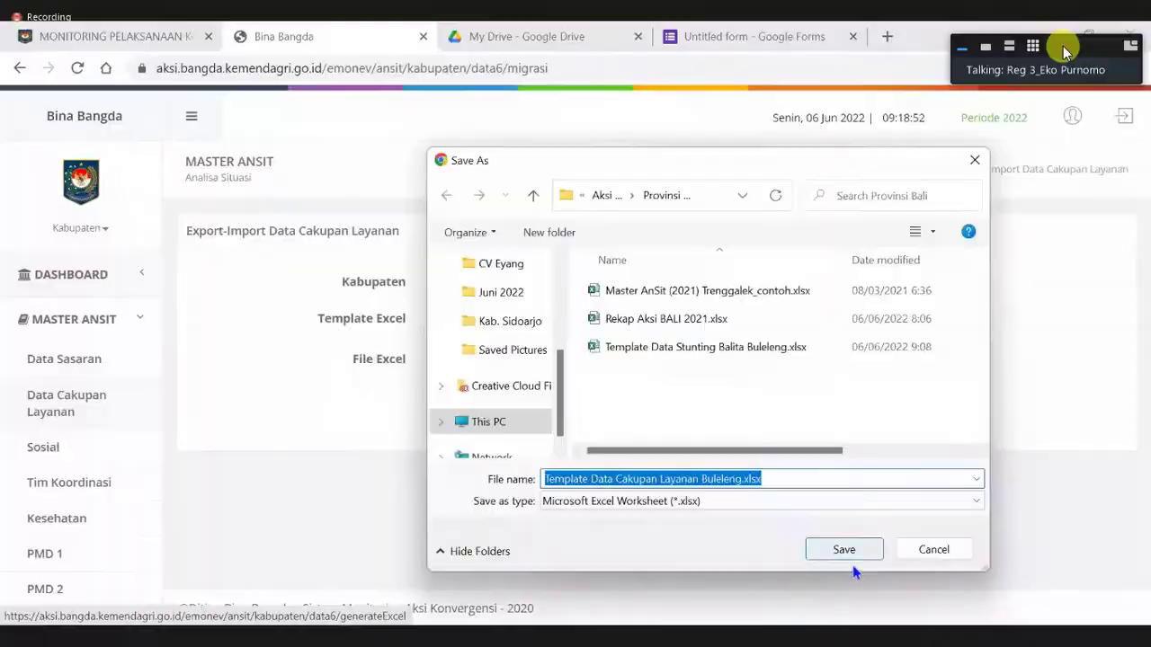
{"action": "left_click", "coordinate": [845, 550]}
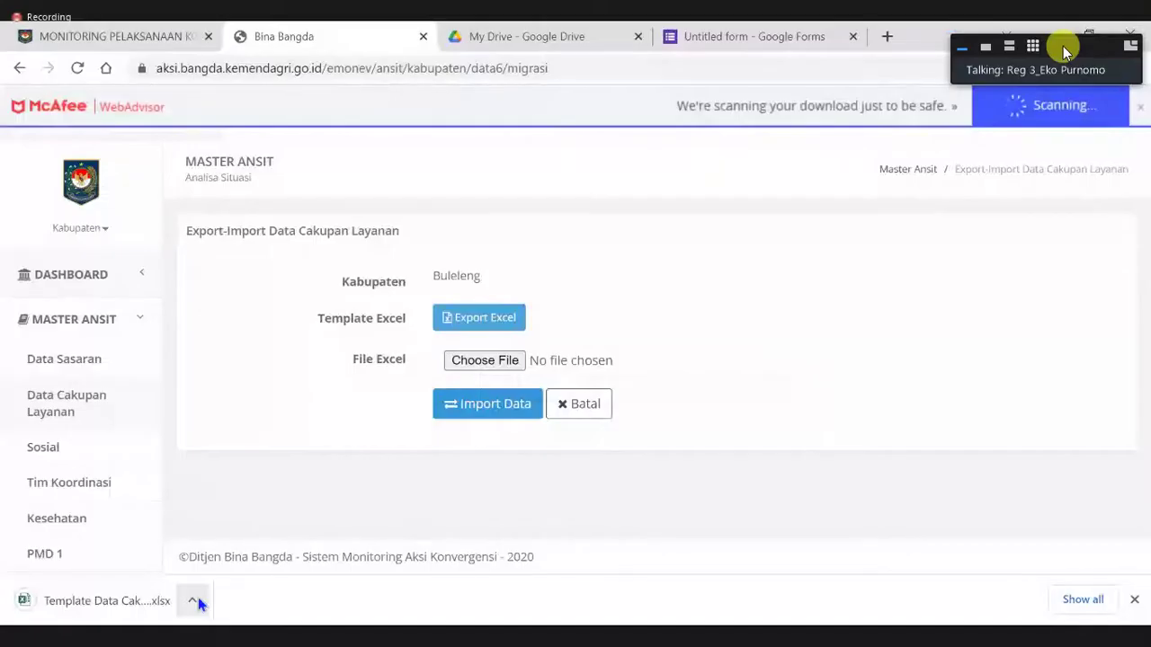
{"action": "left_click", "coordinate": [198, 601]}
{"action": "left_click", "coordinate": [223, 500]}
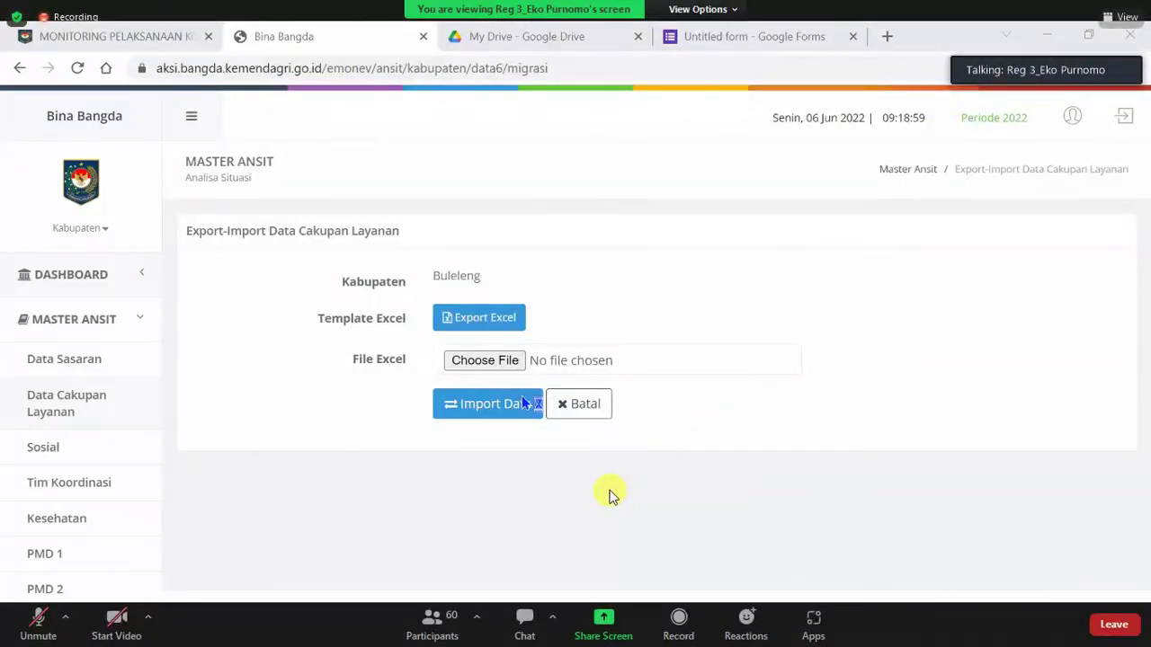
Step: Search the Zoom meeting's participants for "badun" and close the participants list
{"action": "left_click", "coordinate": [433, 619]}
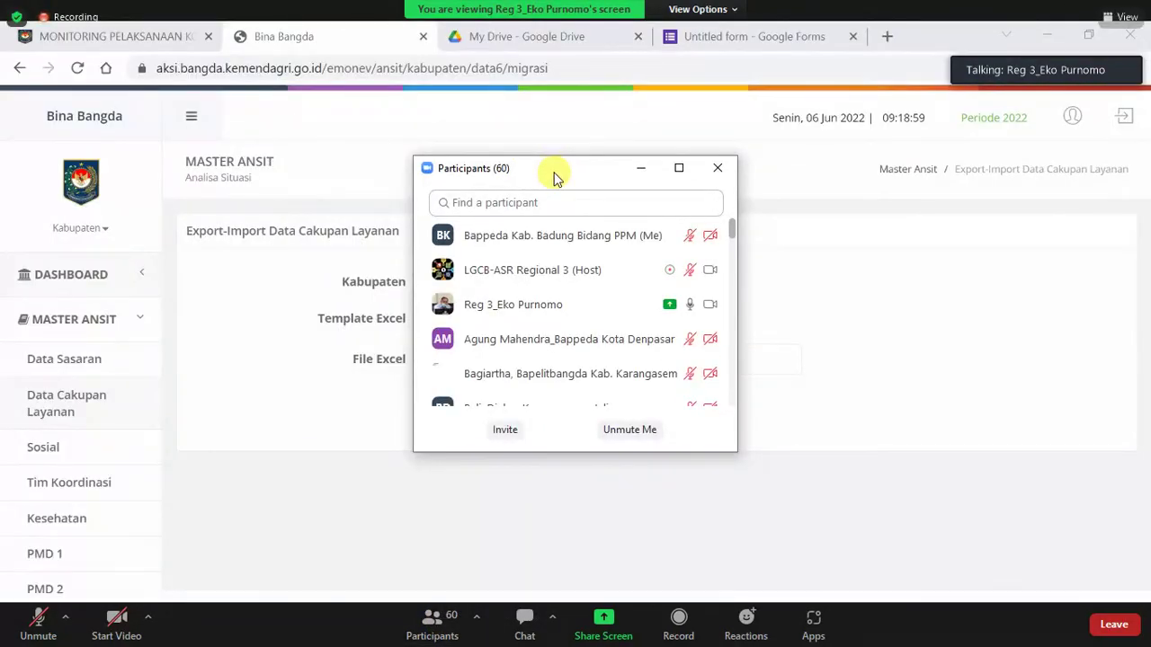
{"action": "left_click", "coordinate": [554, 201]}
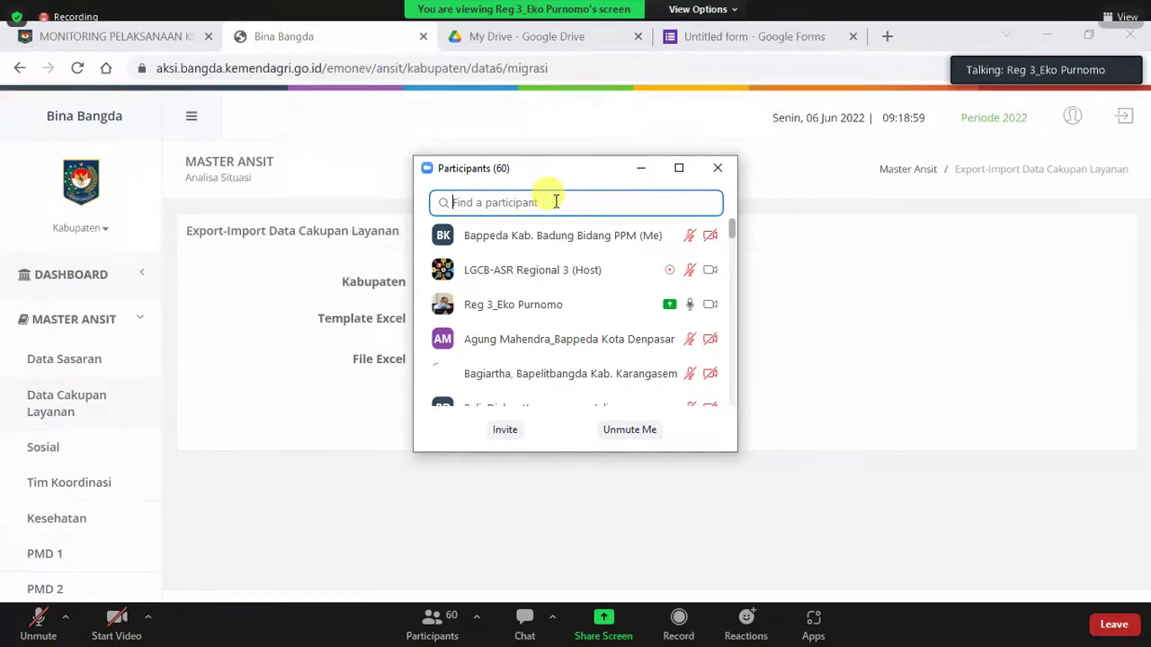
{"action": "type", "text": "wahid"}
{"action": "key", "text": "BackSpace"}
{"action": "key", "text": "BackSpace"}
{"action": "key", "text": "BackSpace"}
{"action": "key", "text": "BackSpace"}
{"action": "key", "text": "BackSpace"}
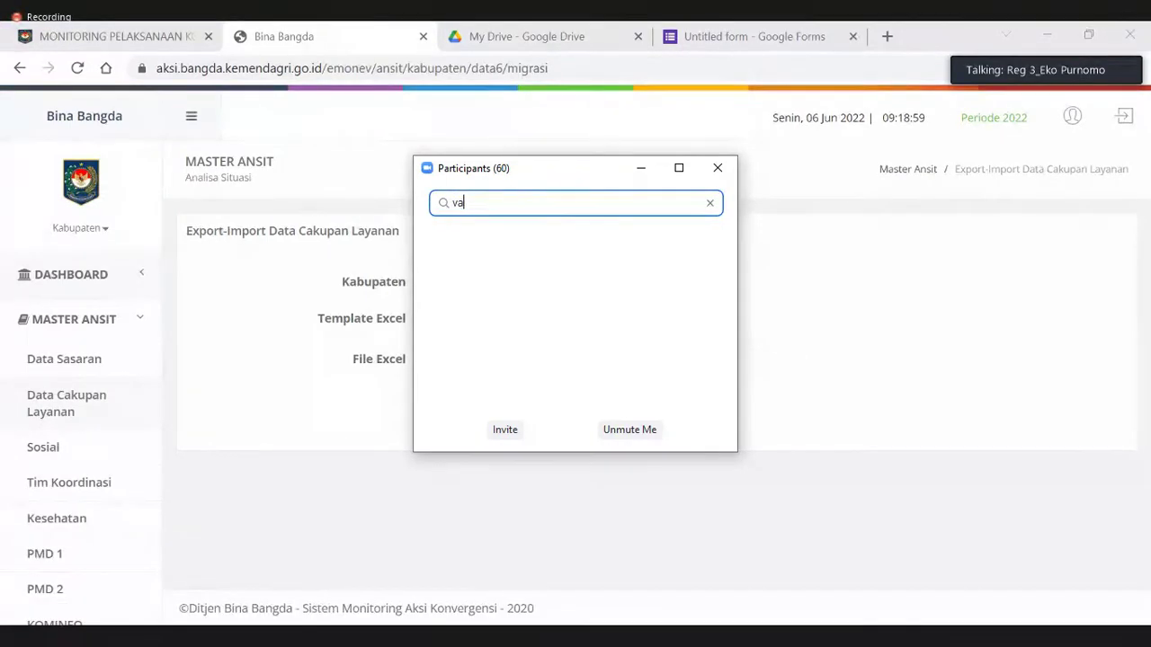
{"action": "type", "text": "badun"}
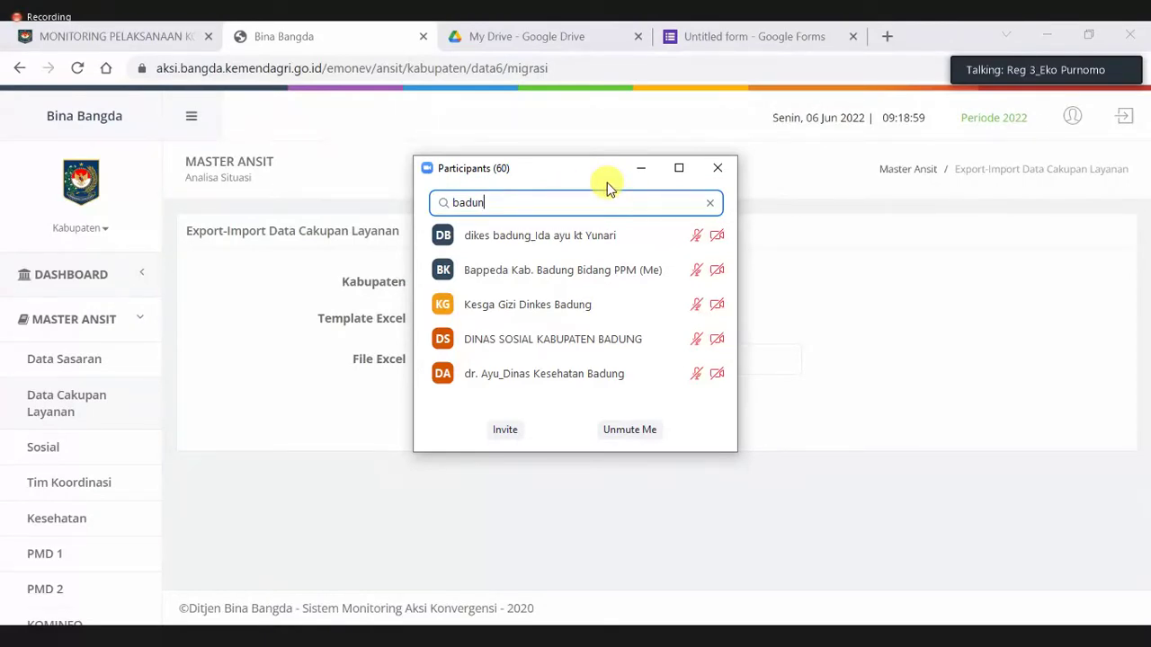
{"action": "left_click_drag", "start_coordinate": [600, 177], "coordinate": [628, 144]}
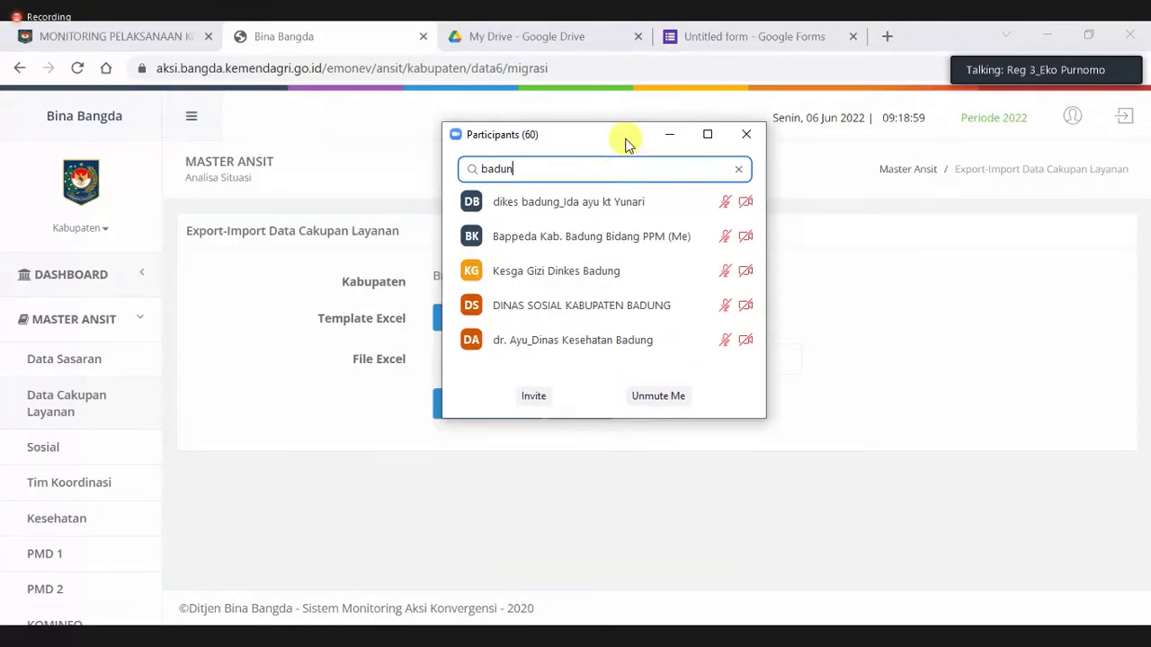
{"action": "left_click", "coordinate": [755, 134]}
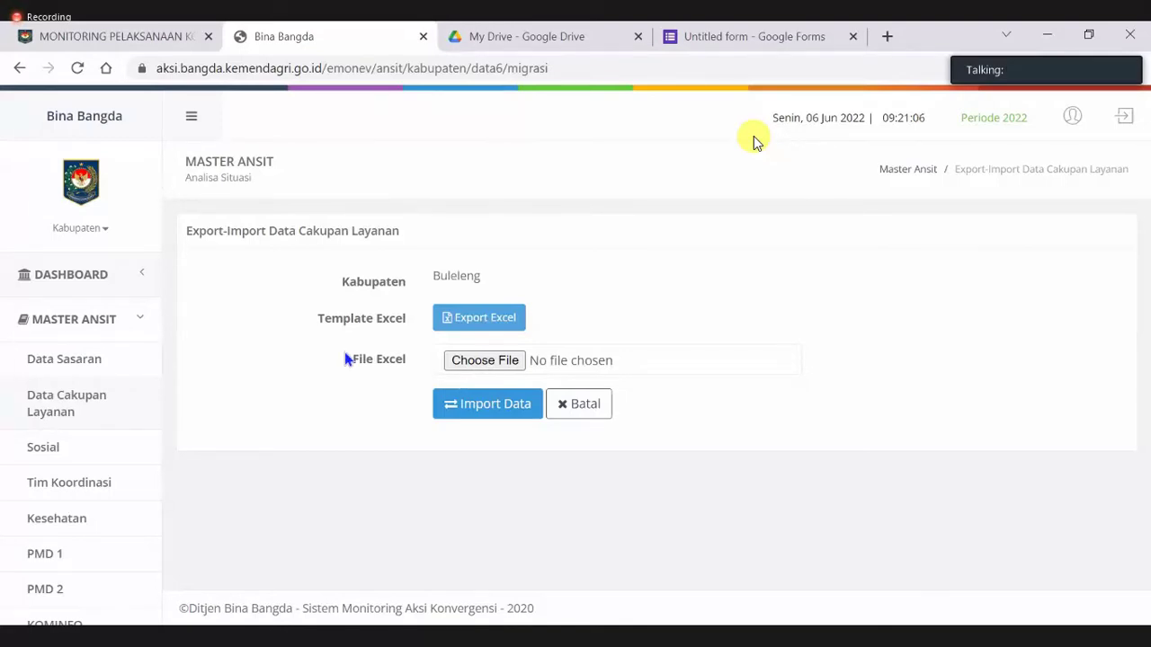
Step: Open the Data Cakupan Layanan overview for the Kabupaten under Master Ansit
{"action": "key", "text": "XF86AudioLowerVolume"}
{"action": "left_click", "coordinate": [45, 344]}
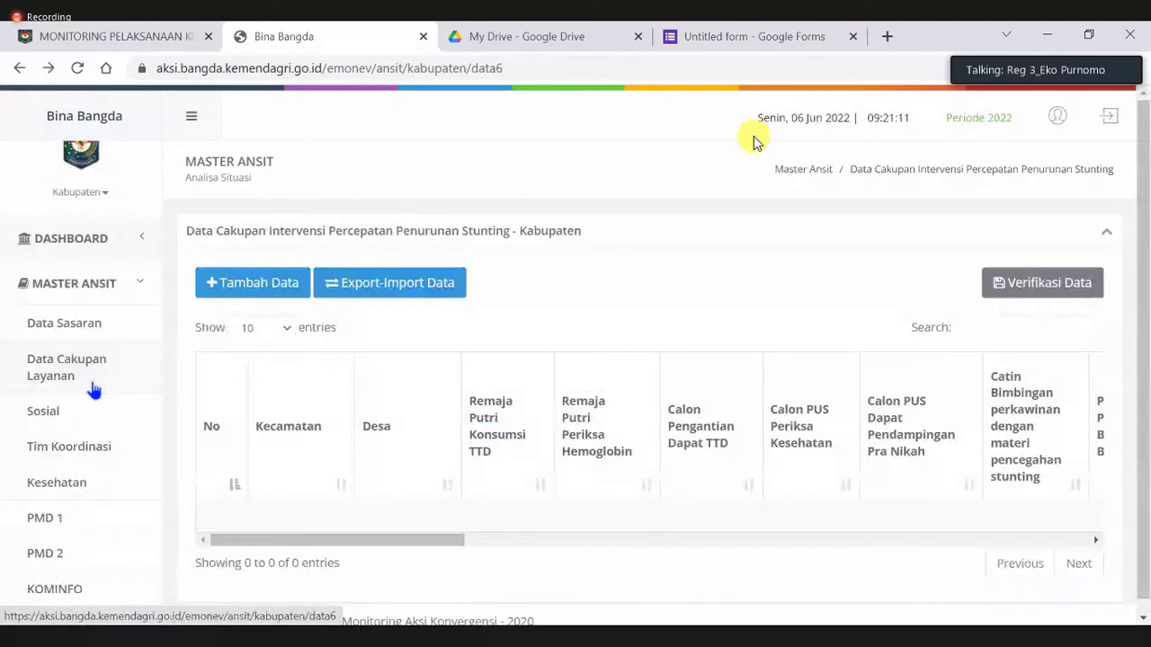
{"action": "key", "text": "XF86AudioRaiseVolume"}
{"action": "key", "text": "XF86AudioRaiseVolume"}
Step: Examine the data categories listed under Master Ansit, from Data Sasaran to Keluarga Berencana
{"action": "scroll", "coordinate": [93, 391], "scroll_direction": "down", "scroll_amount": 2}
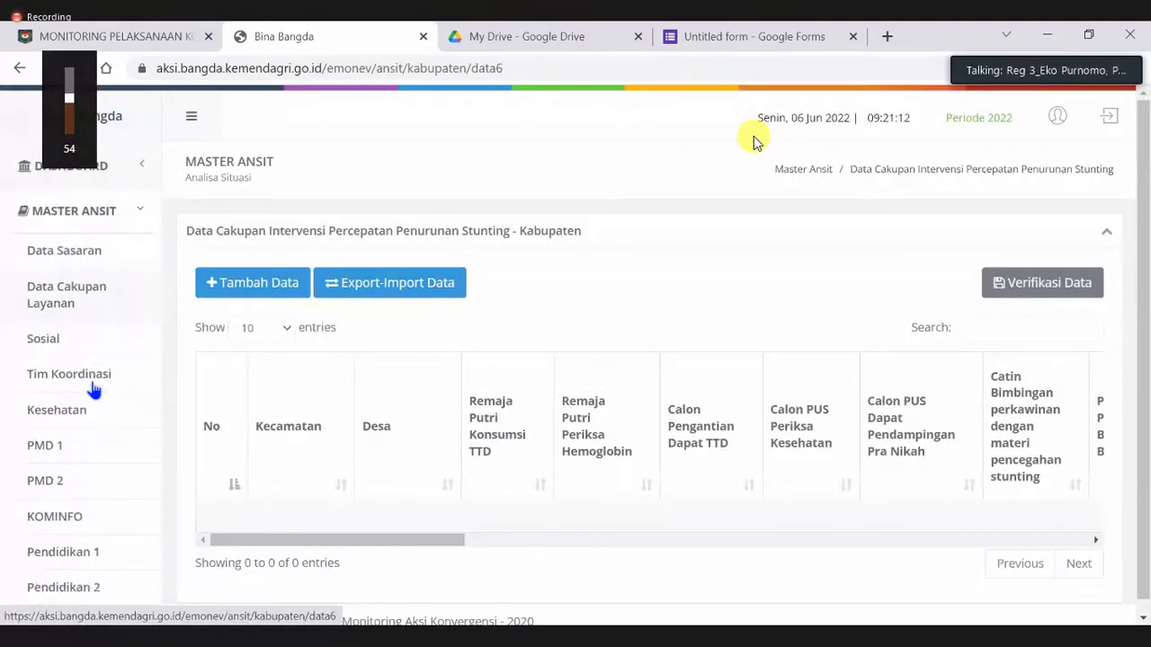
{"action": "scroll", "coordinate": [105, 309], "scroll_direction": "down", "scroll_amount": 1}
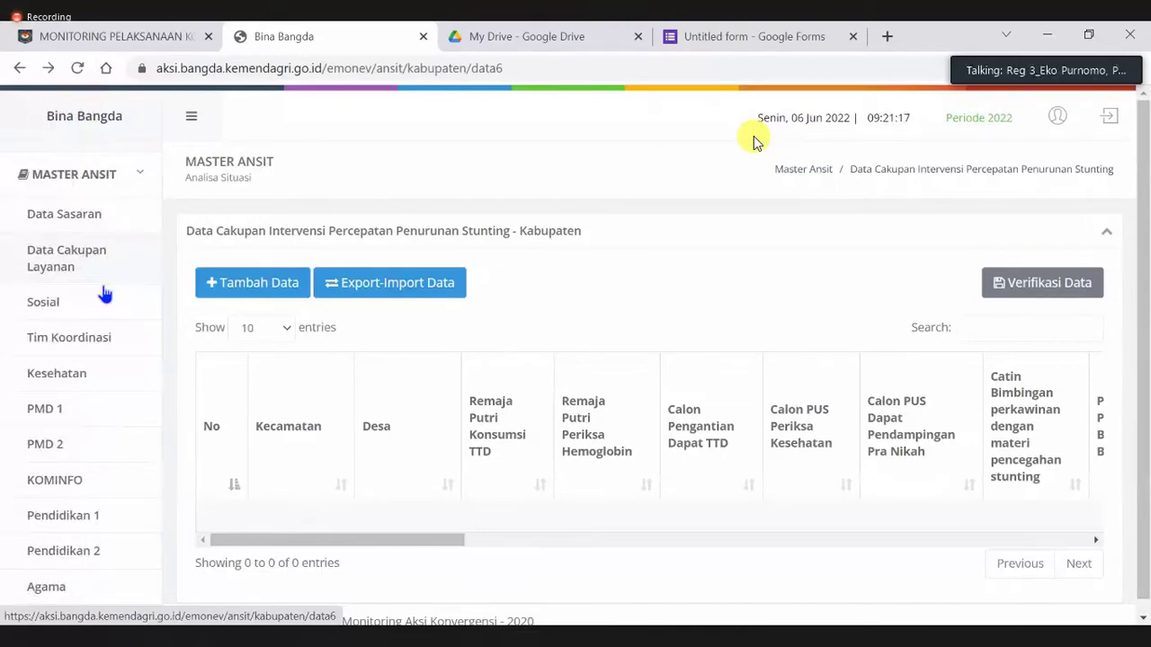
{"action": "scroll", "coordinate": [103, 310], "scroll_direction": "down", "scroll_amount": 2}
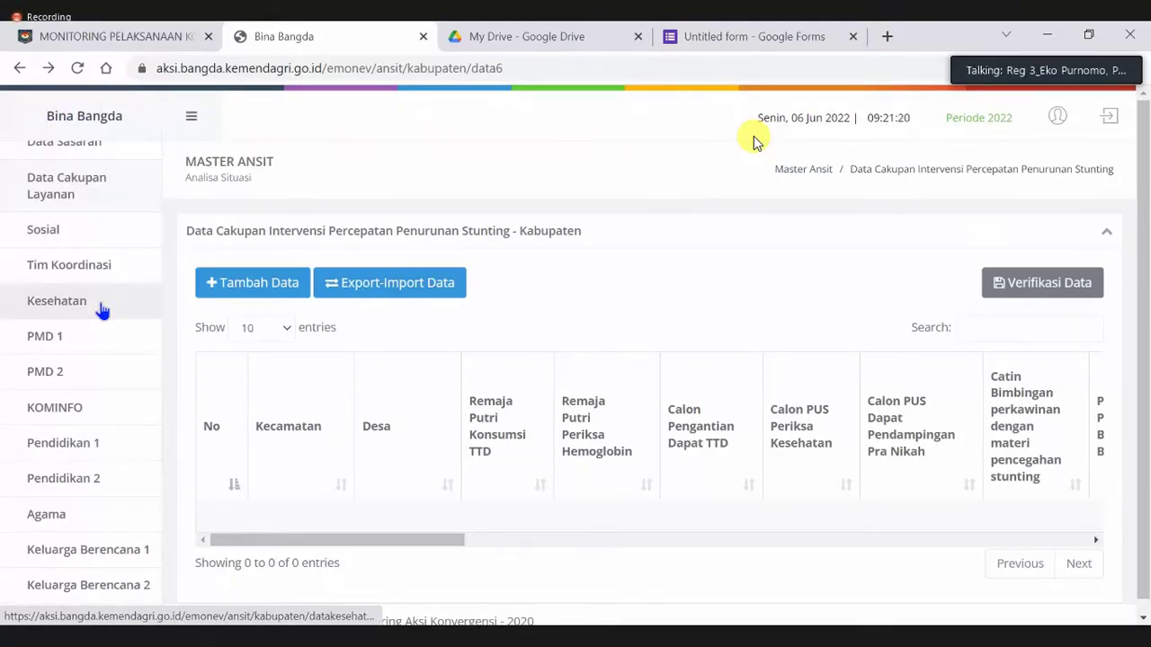
{"action": "scroll", "coordinate": [103, 310], "scroll_direction": "down", "scroll_amount": 1}
{"action": "scroll", "coordinate": [103, 310], "scroll_direction": "up", "scroll_amount": 2}
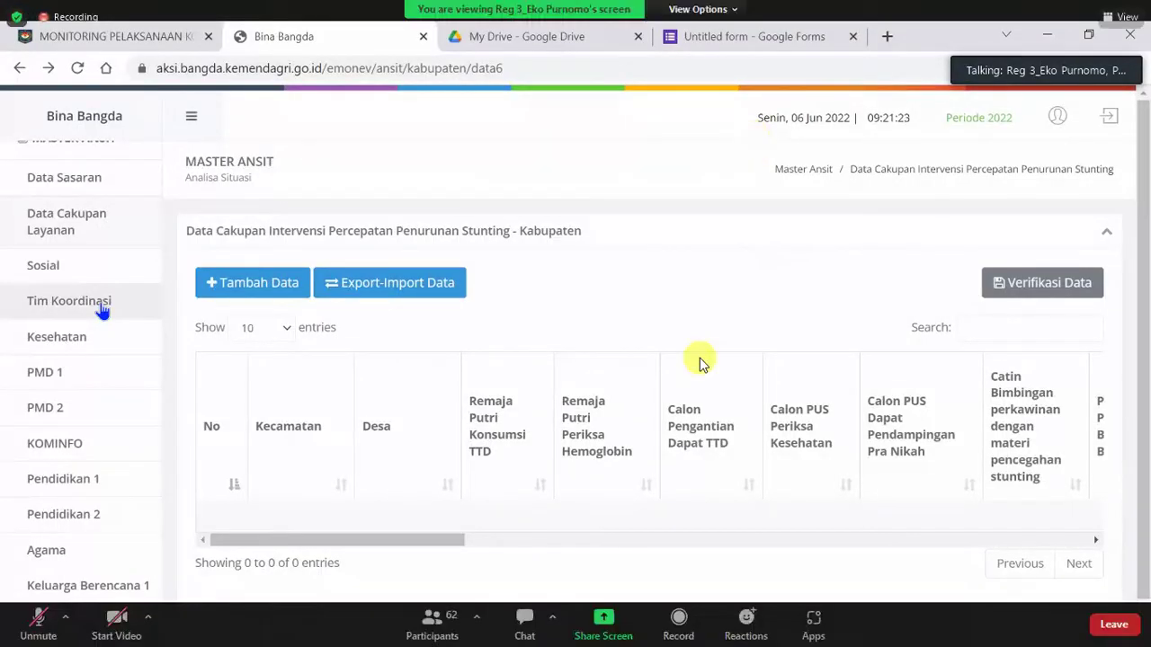
{"action": "scroll", "coordinate": [102, 309], "scroll_direction": "down", "scroll_amount": 1}
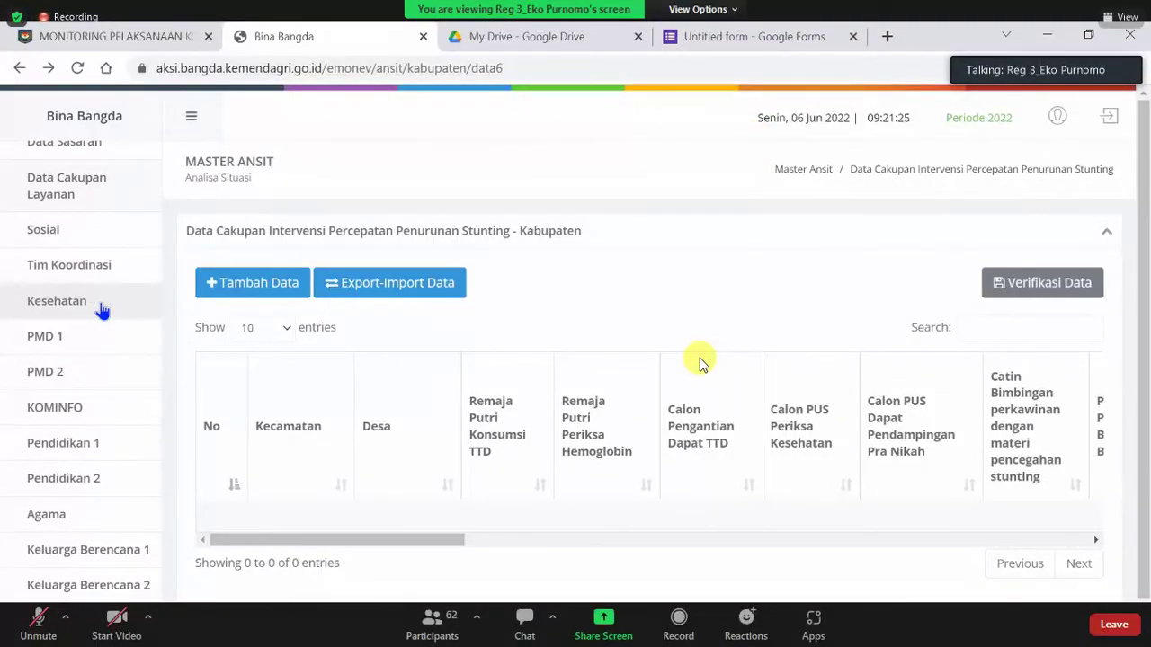
{"action": "scroll", "coordinate": [101, 310], "scroll_direction": "up", "scroll_amount": 1}
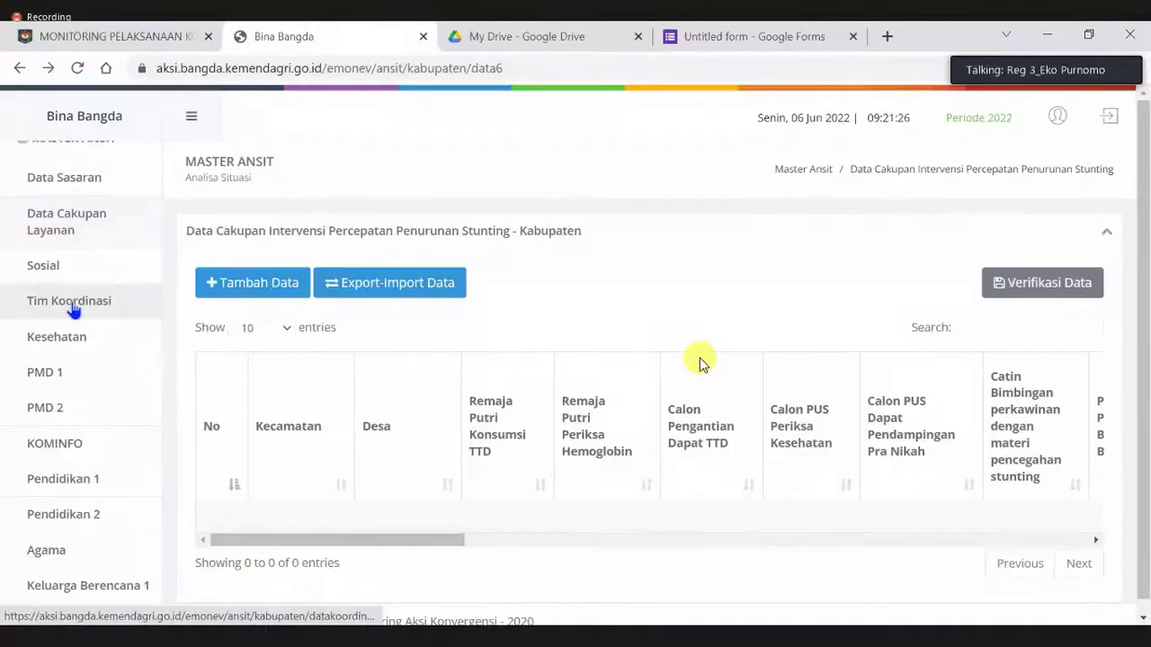
{"action": "scroll", "coordinate": [73, 266], "scroll_direction": "up", "scroll_amount": 1}
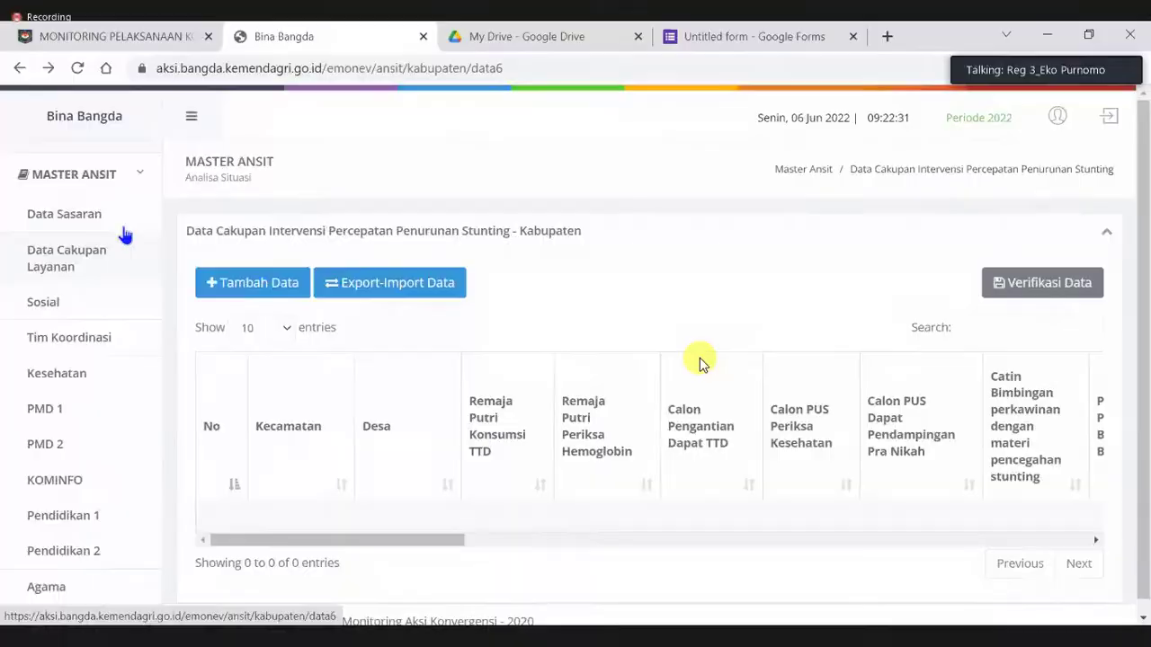
Step: Open the Sosial supply data page under Master Ansit and try to open its form for adding data
{"action": "left_click", "coordinate": [59, 307]}
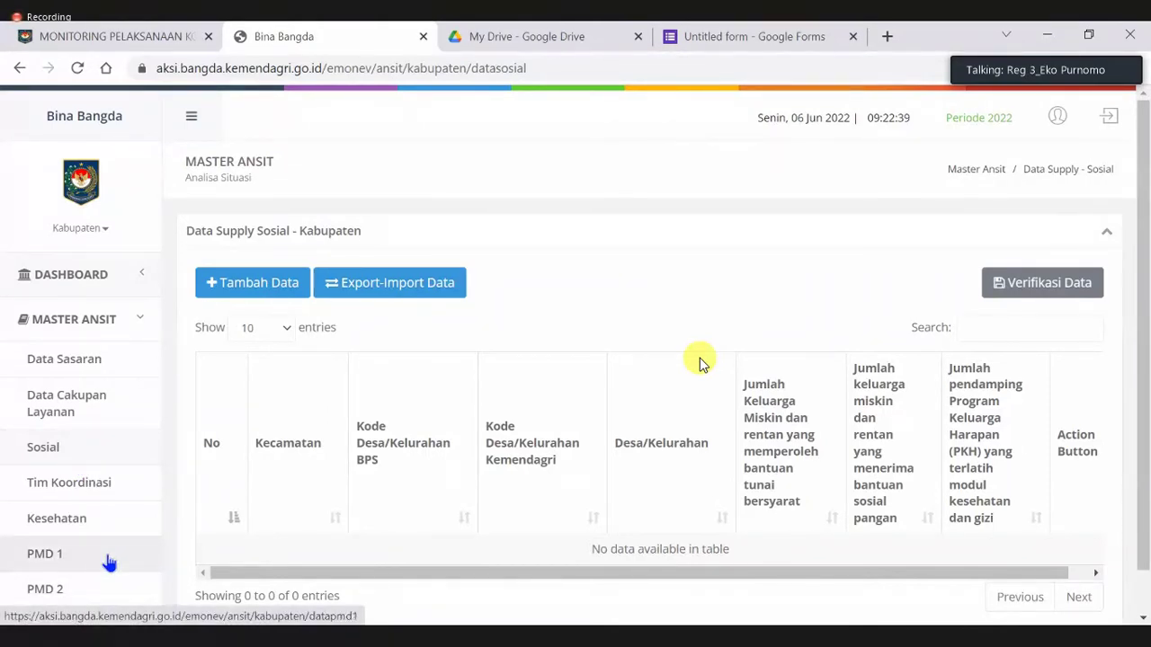
{"action": "scroll", "coordinate": [108, 563], "scroll_direction": "down", "scroll_amount": 3}
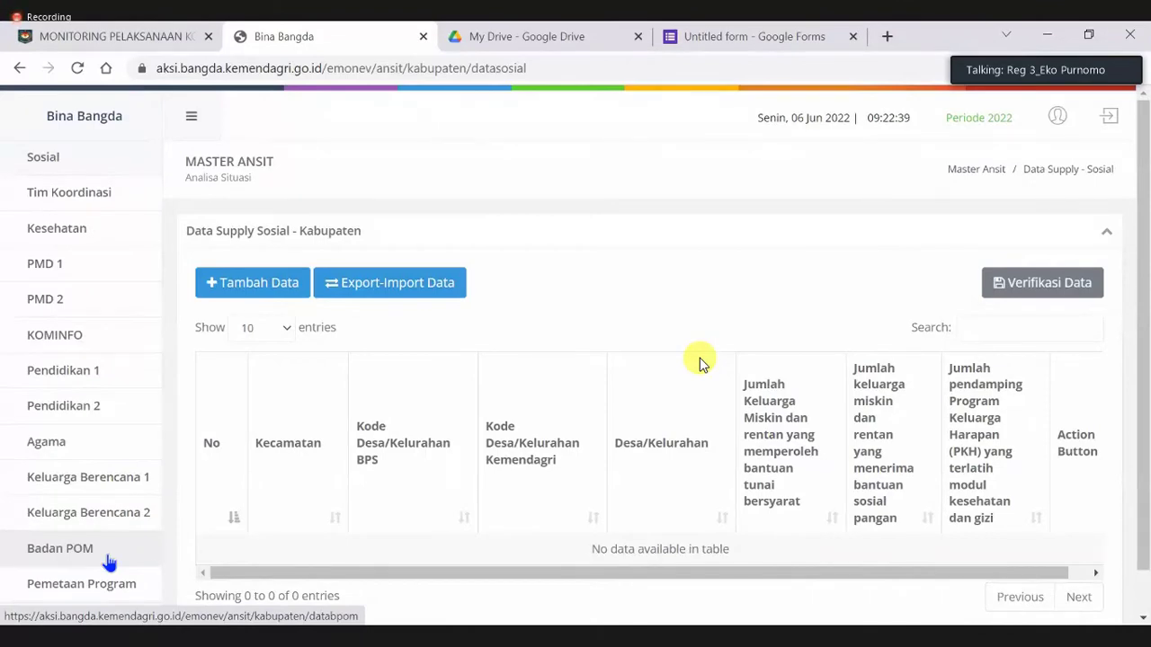
{"action": "scroll", "coordinate": [108, 563], "scroll_direction": "up", "scroll_amount": 3}
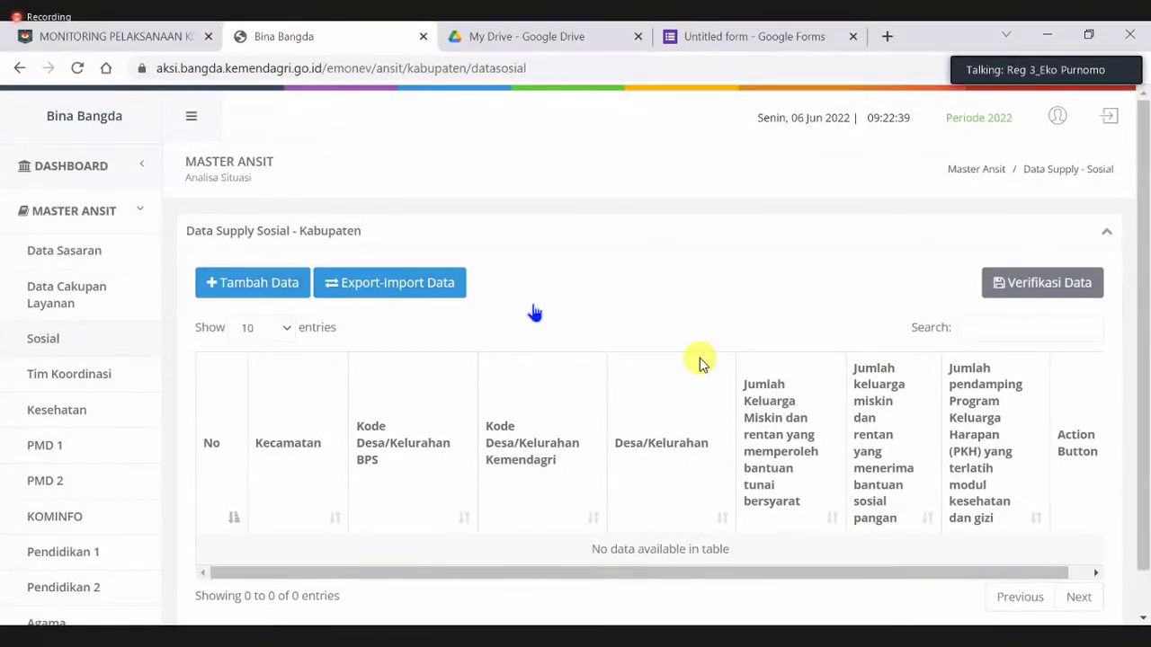
{"action": "scroll", "coordinate": [701, 364], "scroll_direction": "down", "scroll_amount": 1}
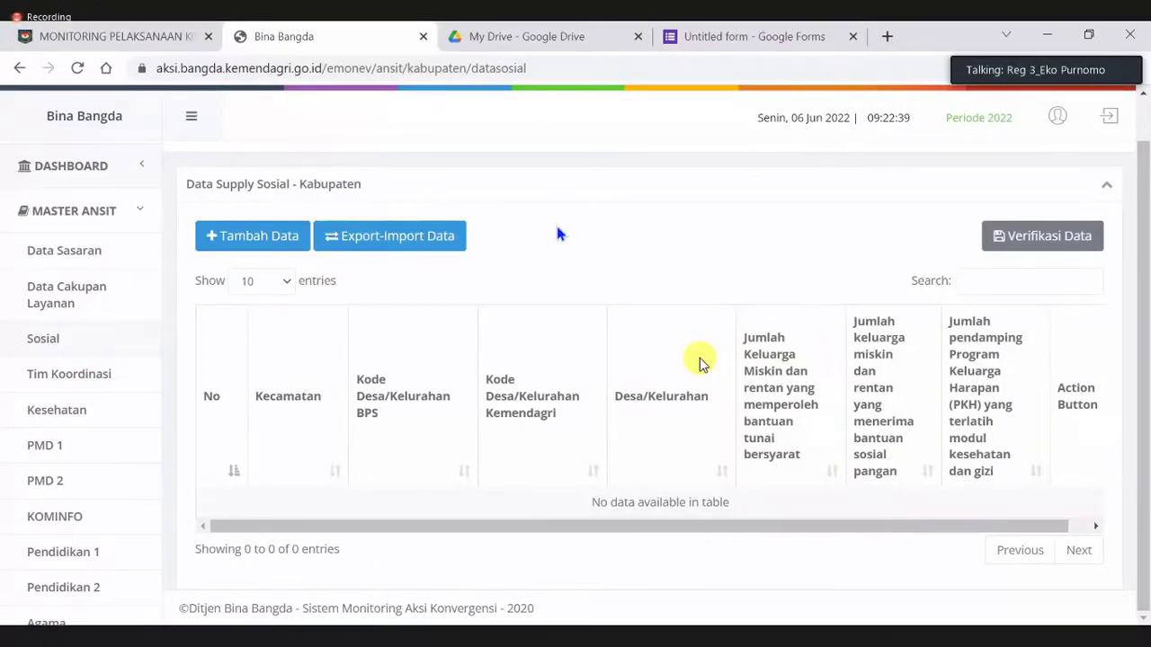
{"action": "left_click", "coordinate": [236, 248]}
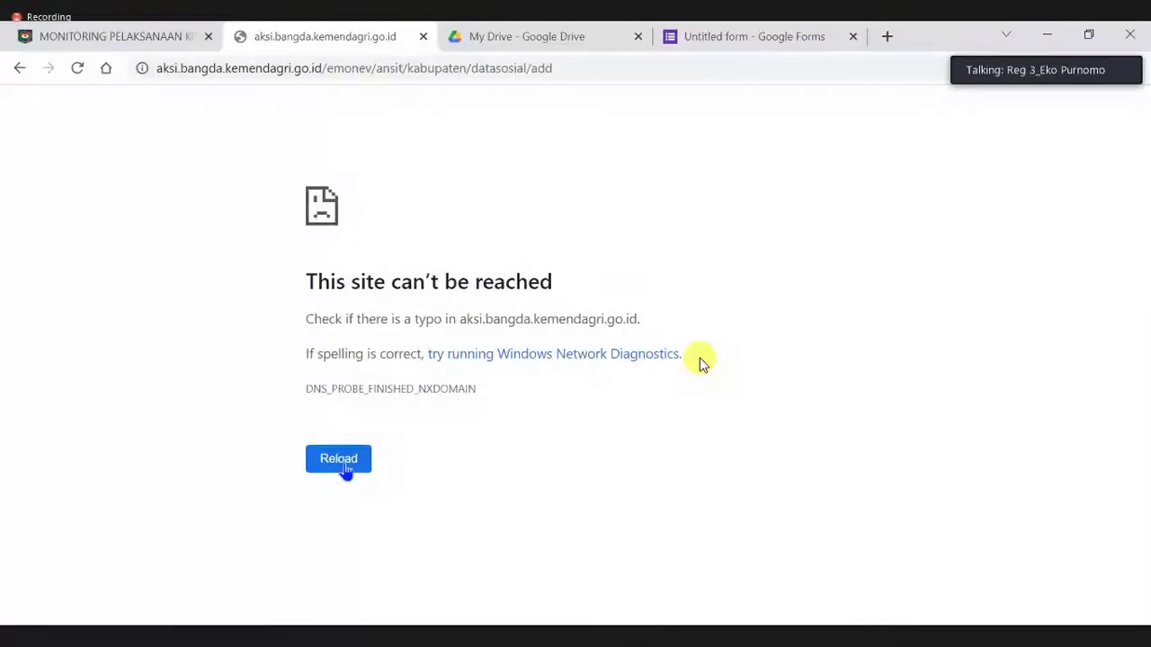
{"action": "left_click", "coordinate": [332, 468]}
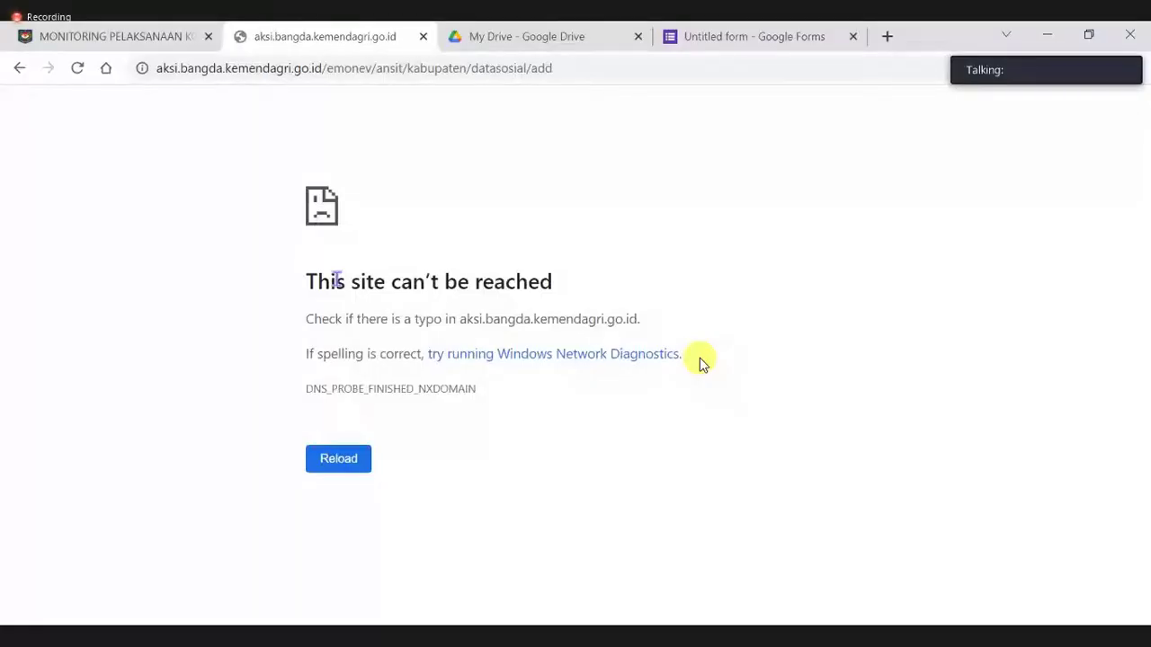
Step: Try to return to the earlier Master Ansit data pages and reload the Data Sasaran page
{"action": "left_click", "coordinate": [18, 68]}
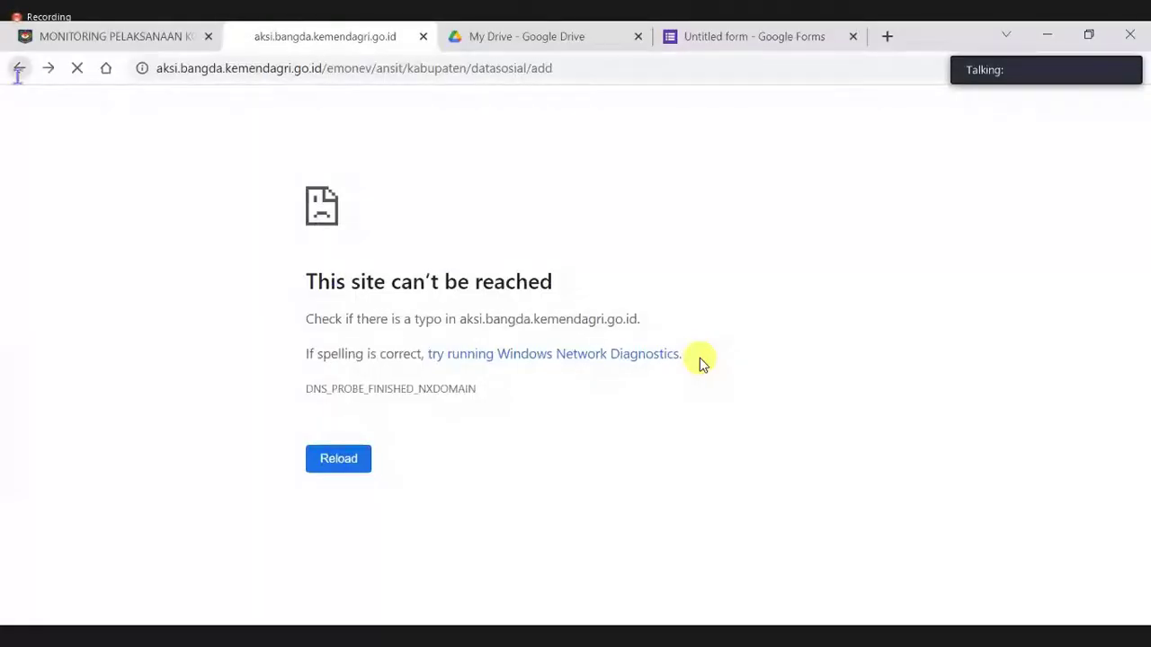
{"action": "left_click", "coordinate": [18, 69]}
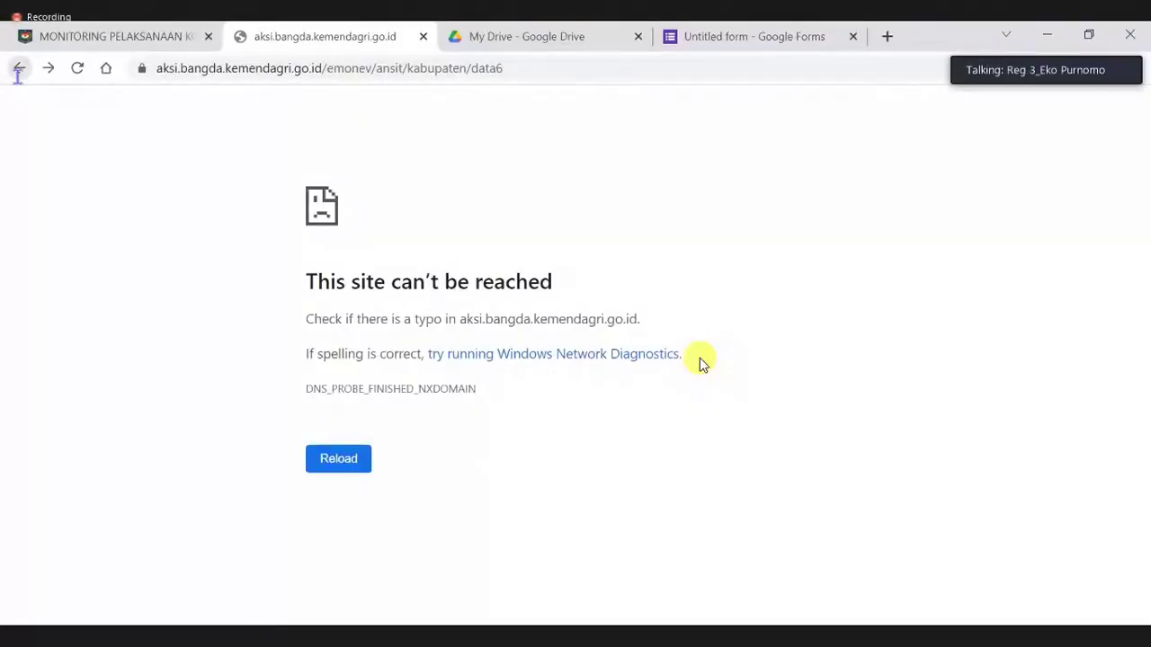
{"action": "left_click", "coordinate": [18, 68]}
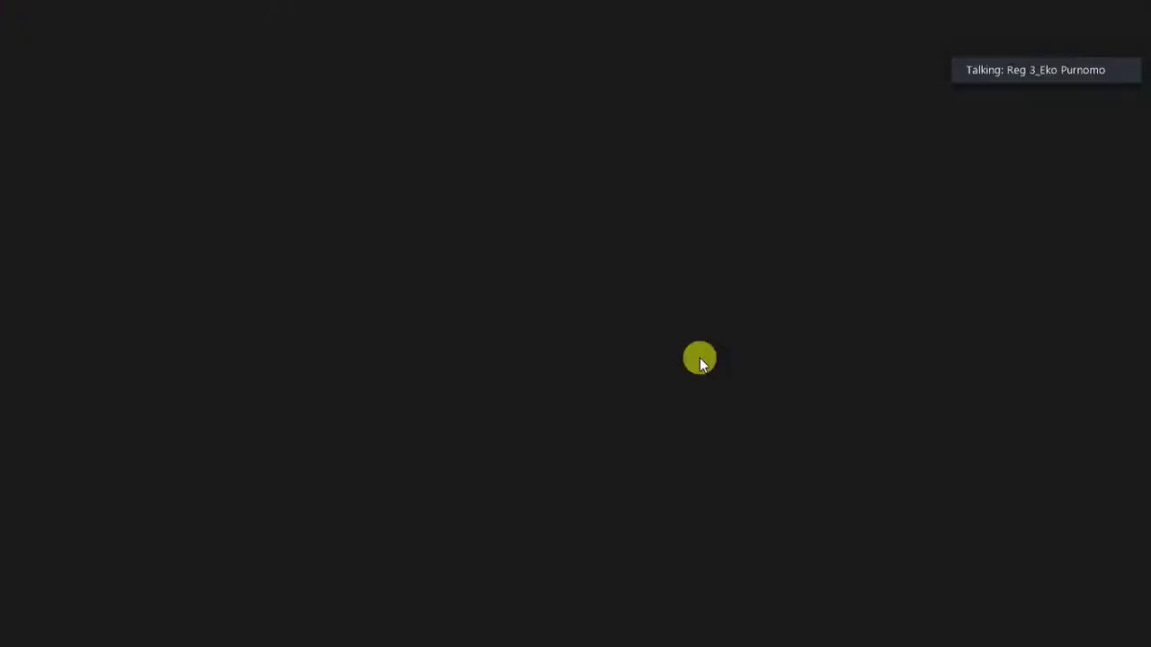
{"action": "left_click", "coordinate": [20, 71]}
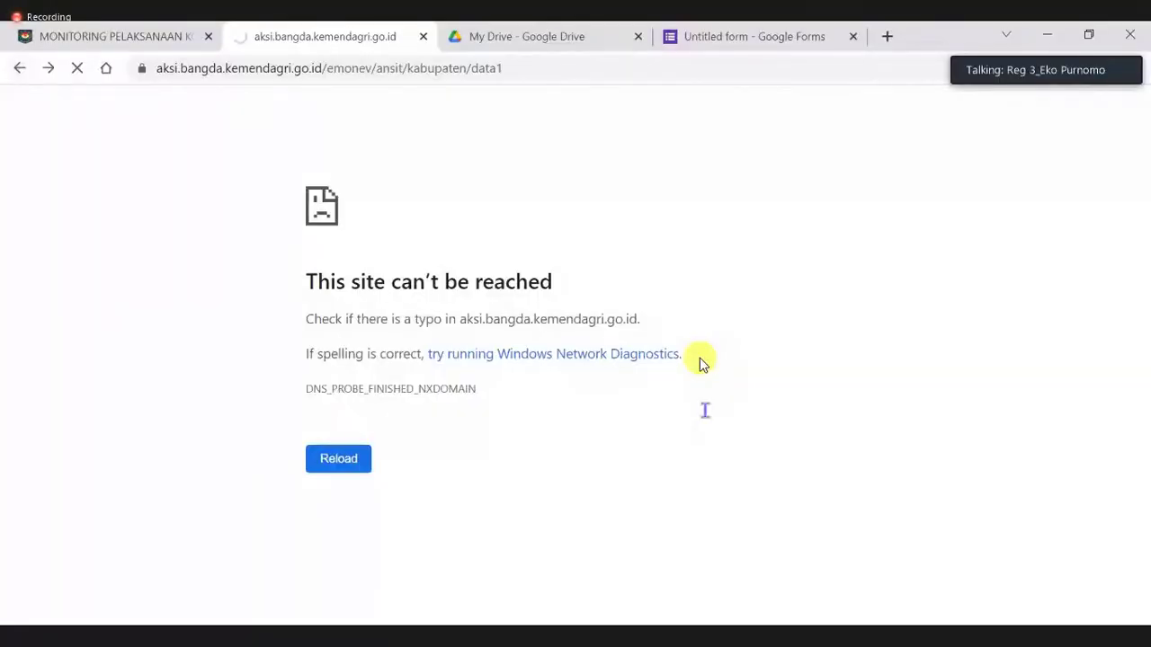
{"action": "left_click", "coordinate": [353, 458]}
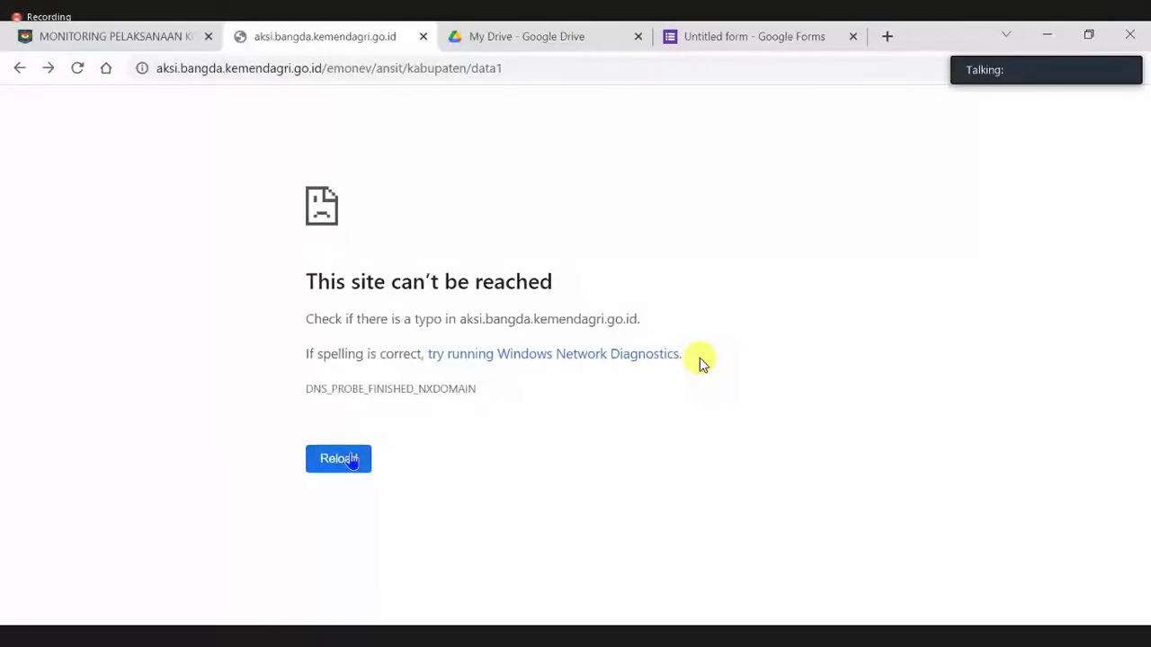
{"action": "left_click", "coordinate": [353, 459]}
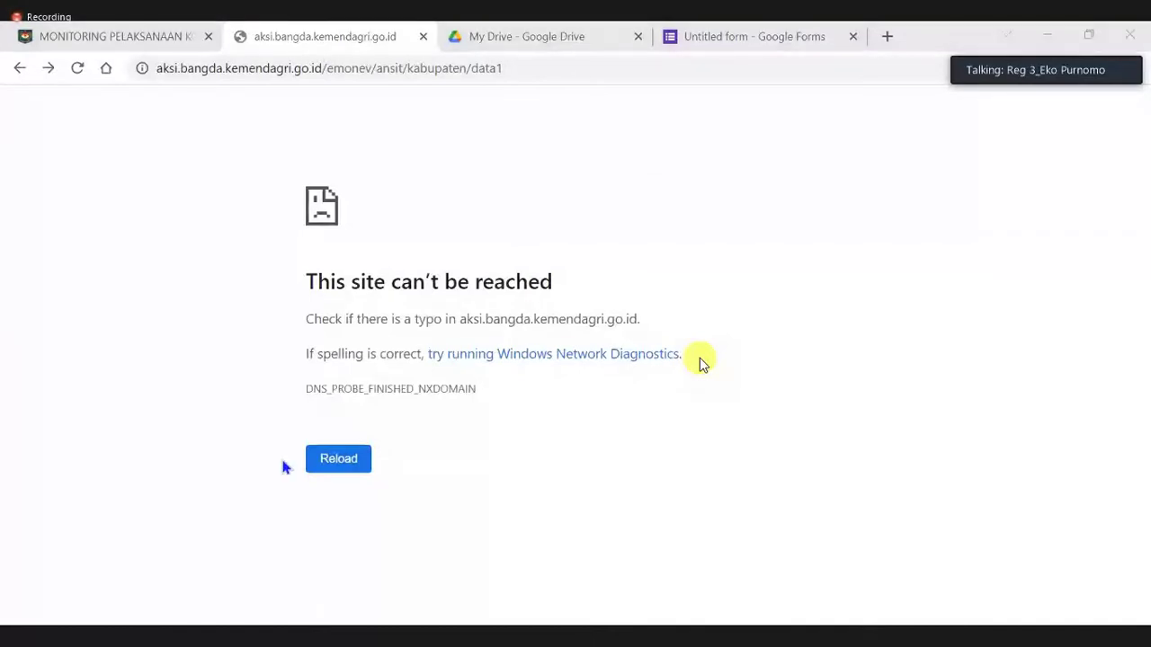
{"action": "left_click", "coordinate": [335, 460]}
Step: Try to open Monev from the Bina Pembangunan Daerah home page and close its new browser tab
{"action": "left_click", "coordinate": [213, 47]}
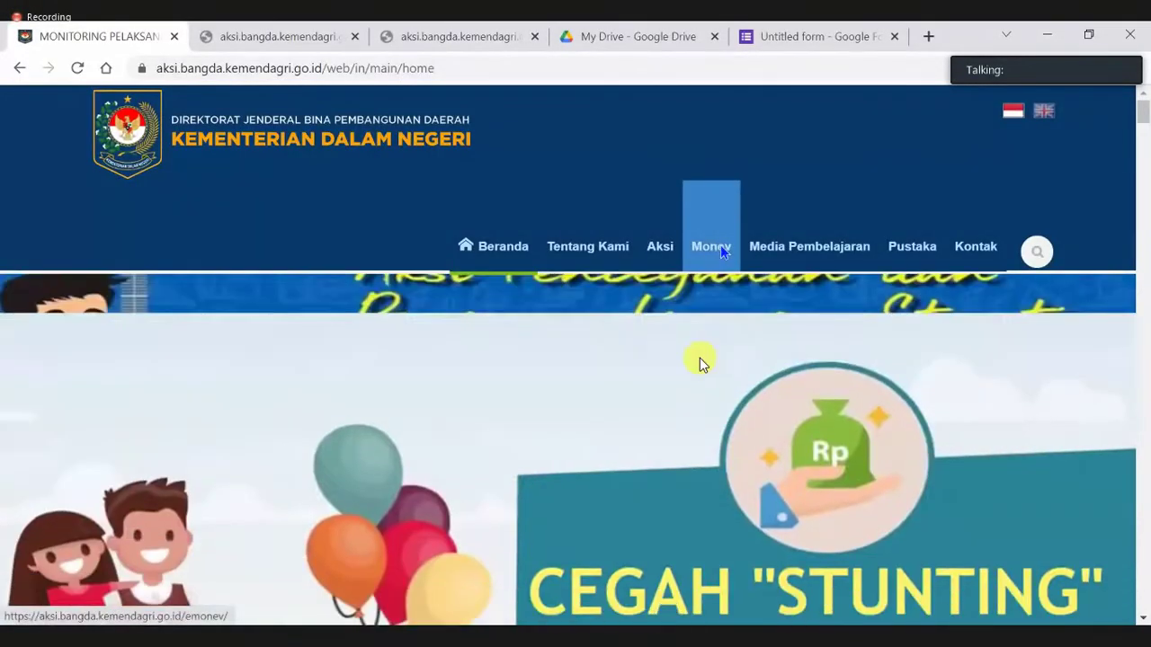
{"action": "left_click", "coordinate": [715, 248]}
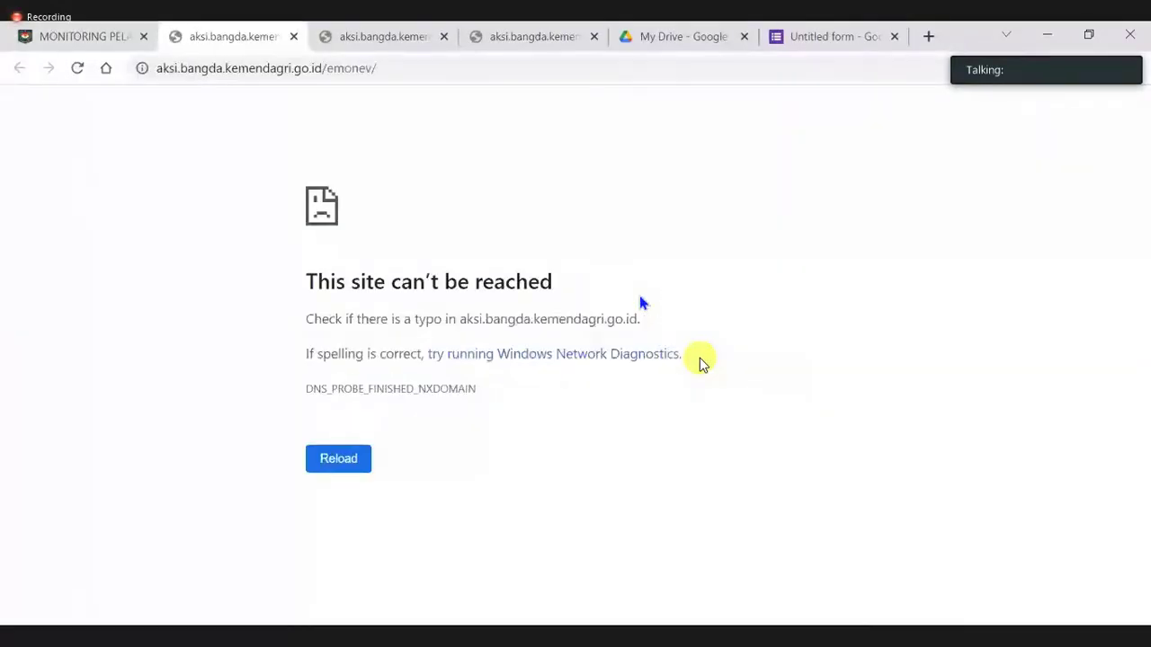
{"action": "left_click", "coordinate": [293, 36]}
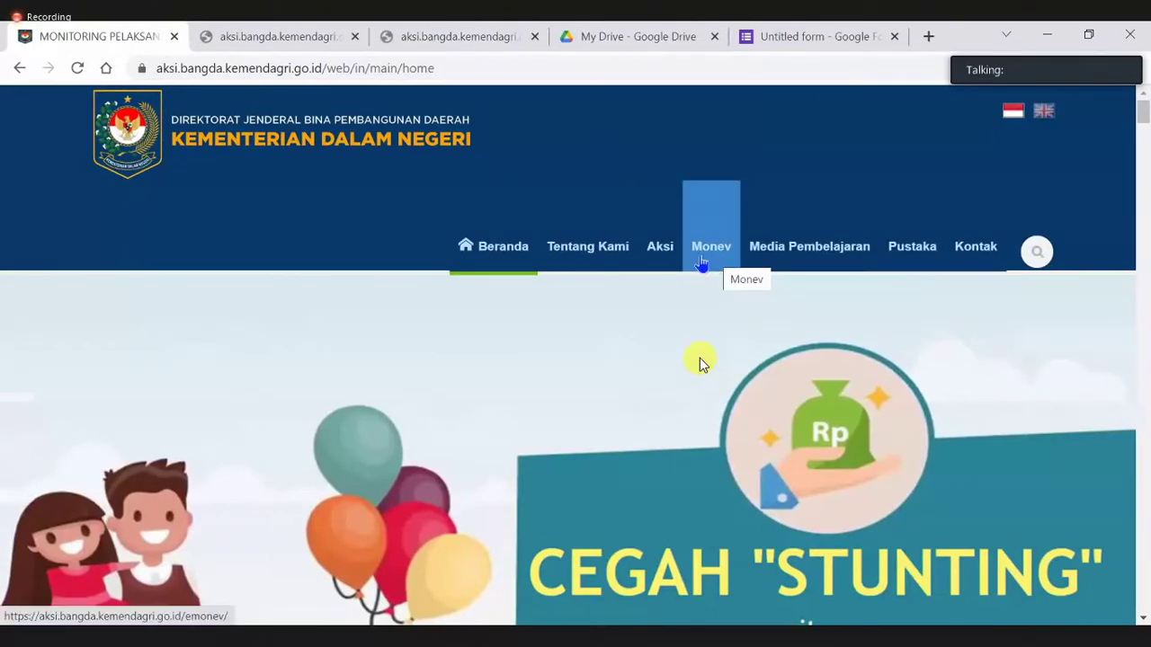
Step: Try to open Monev from the Bina Pembangunan Daerah home page, reload its page and close its tab
{"action": "left_click", "coordinate": [702, 261]}
{"action": "left_click", "coordinate": [355, 462]}
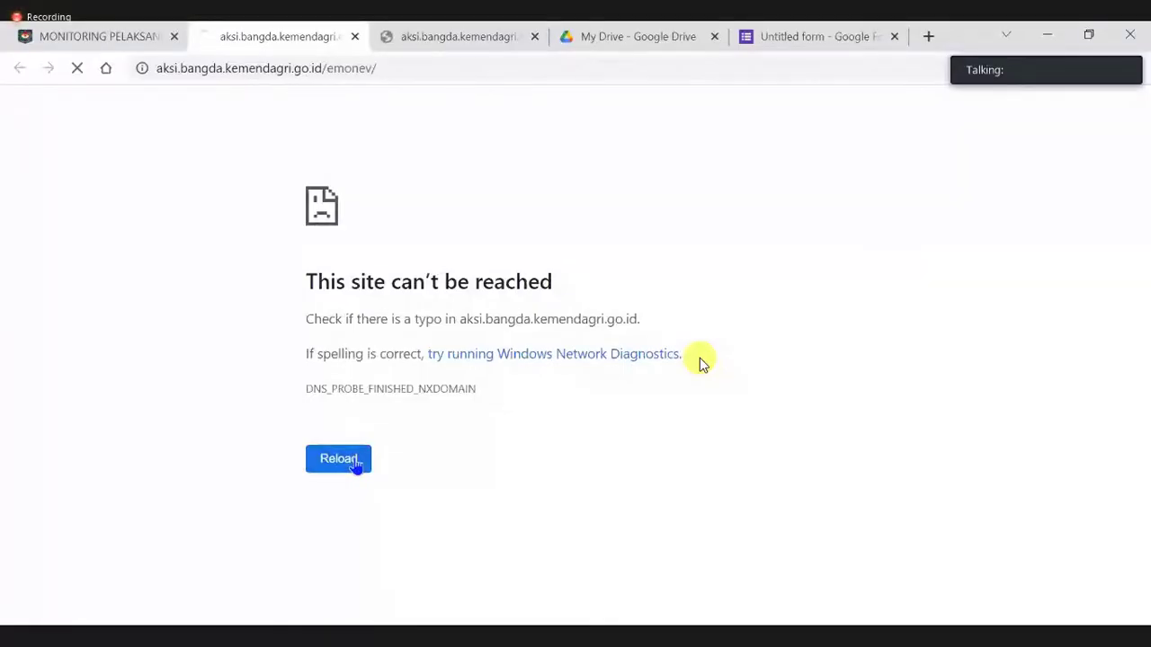
{"action": "left_click", "coordinate": [355, 462]}
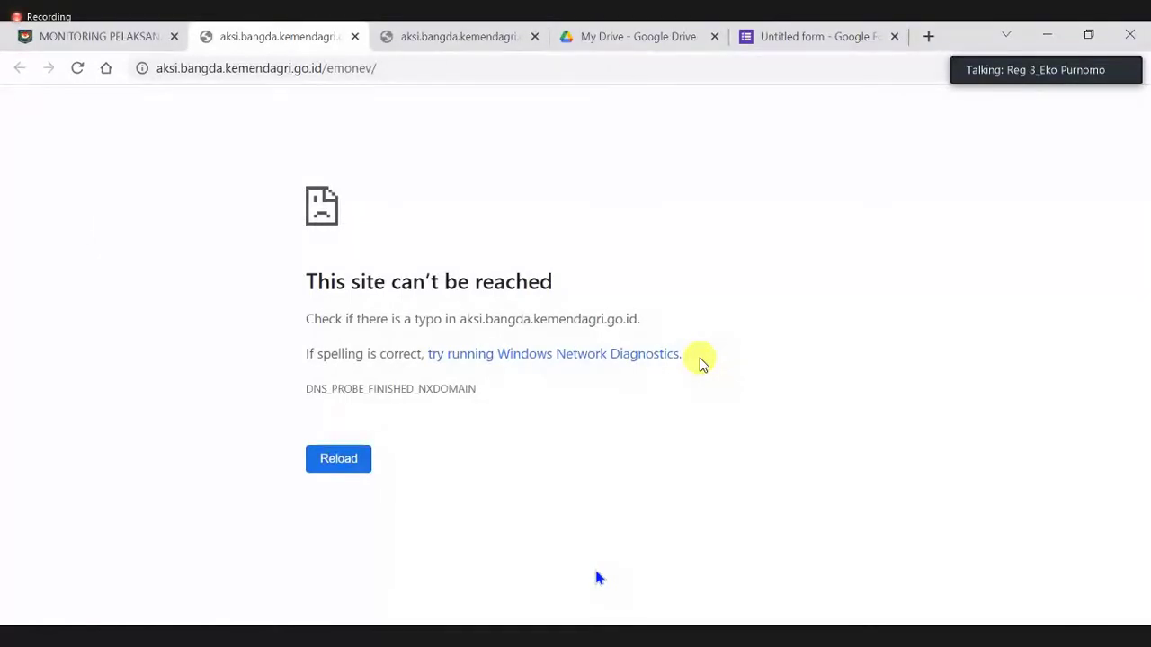
{"action": "key", "text": "F5"}
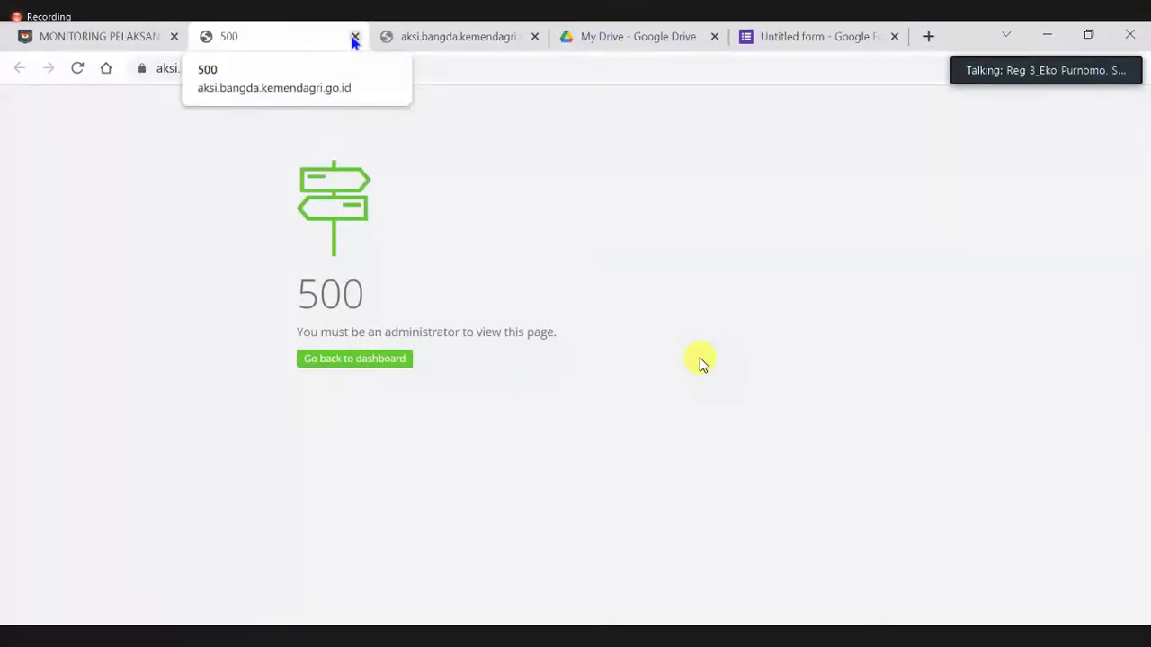
{"action": "left_click", "coordinate": [355, 37]}
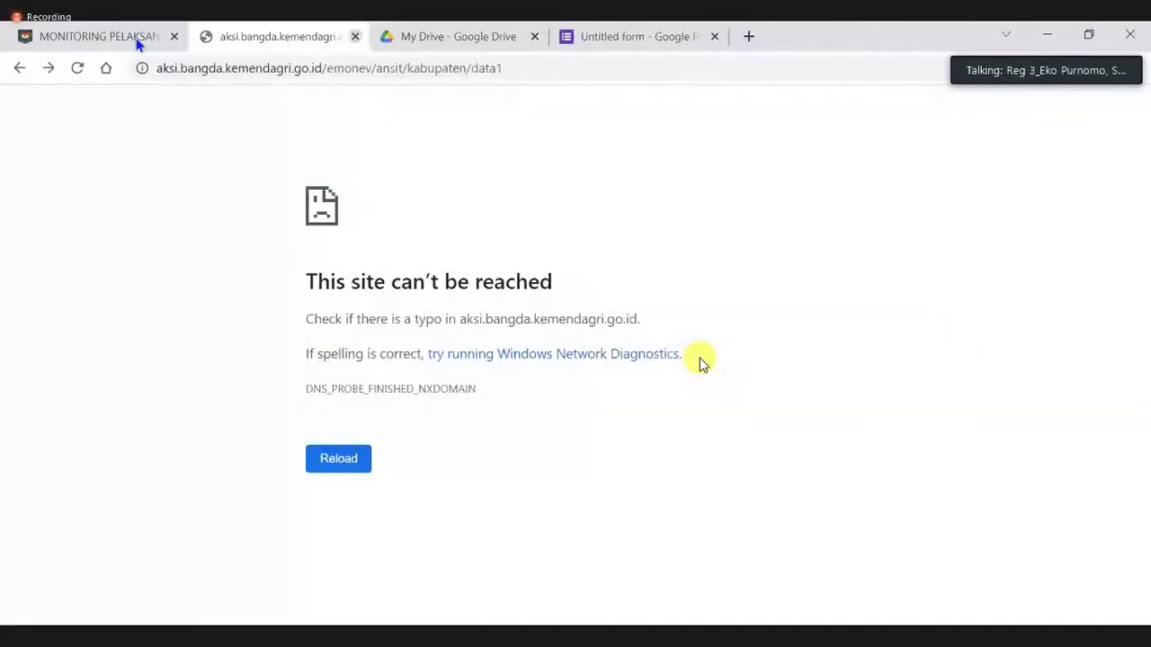
Step: Retry opening Monev from the home page, closing each new tab and returning to the home page
{"action": "left_click", "coordinate": [135, 38]}
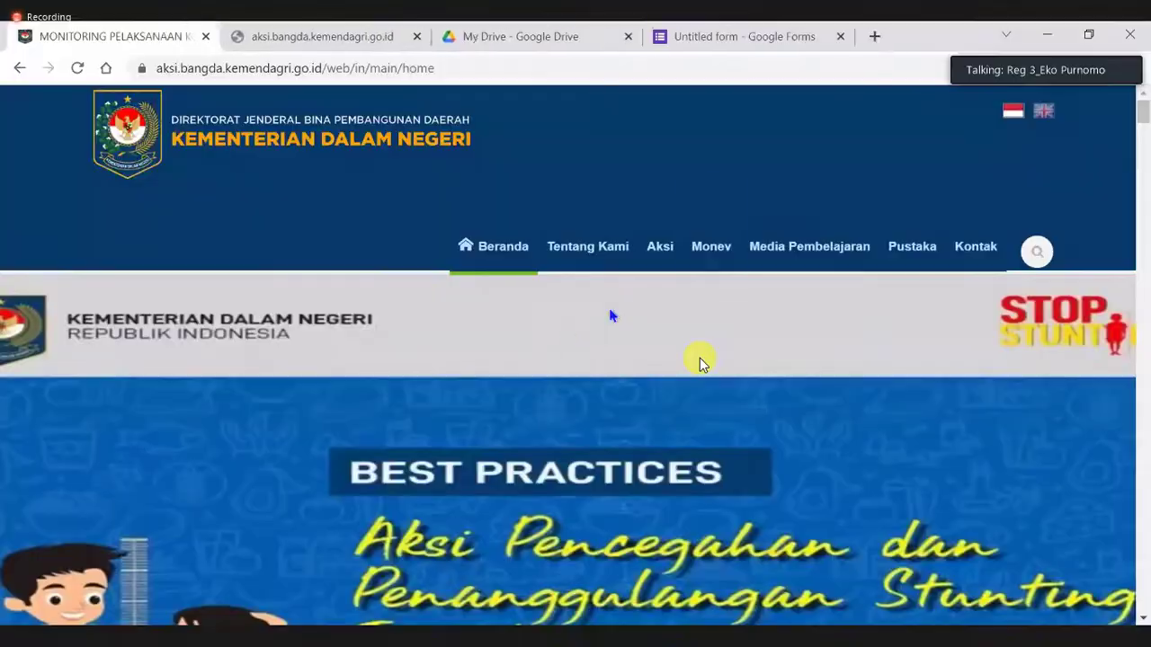
{"action": "left_click", "coordinate": [611, 311]}
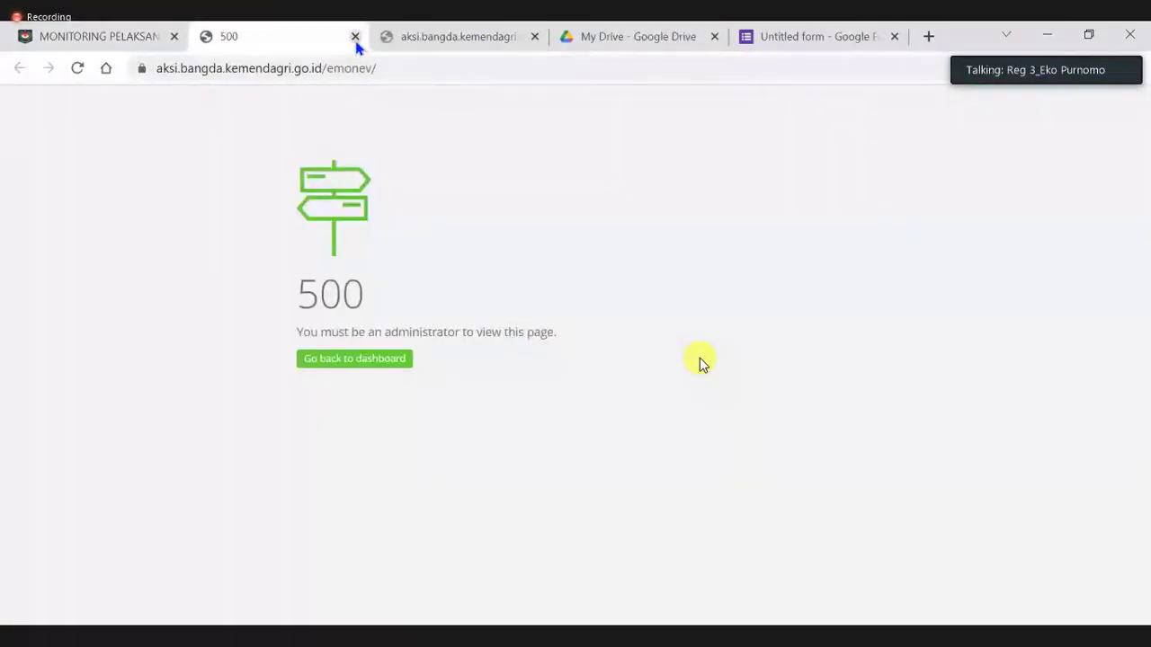
{"action": "key", "text": "ctrl+w"}
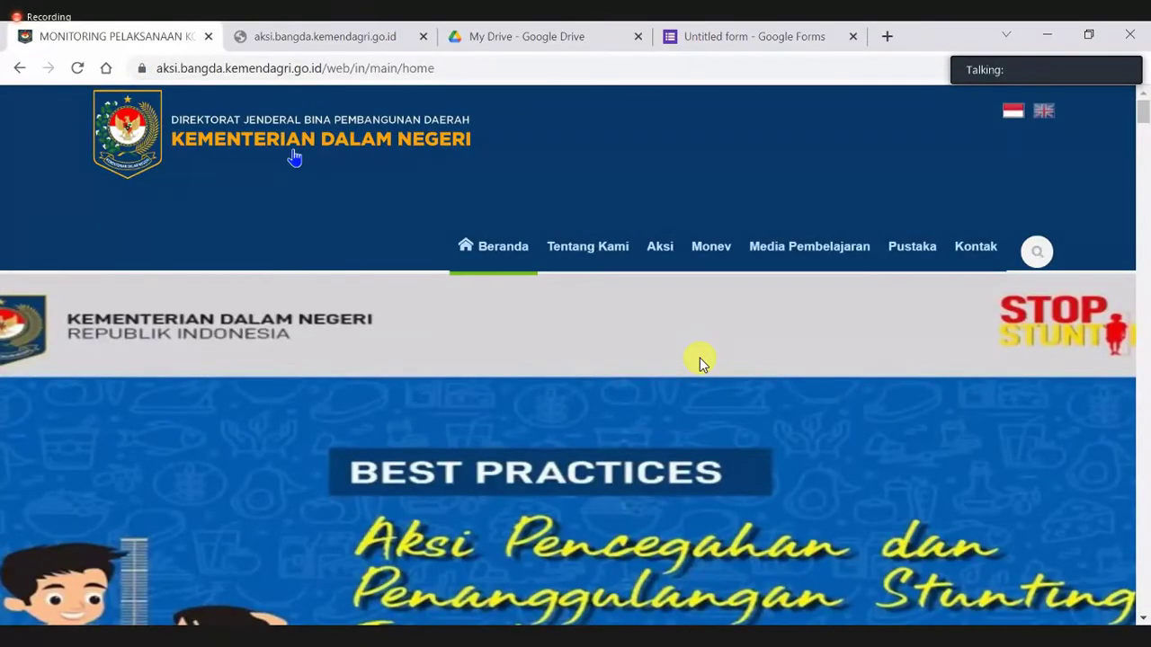
{"action": "left_click", "coordinate": [703, 250]}
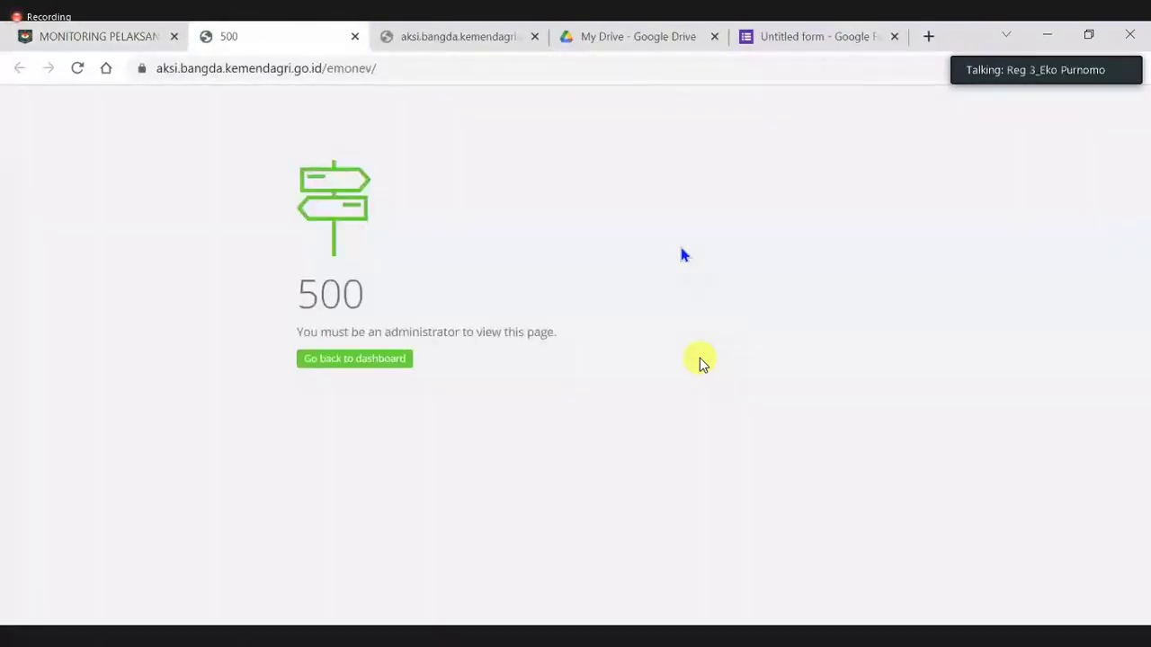
{"action": "left_click", "coordinate": [355, 36]}
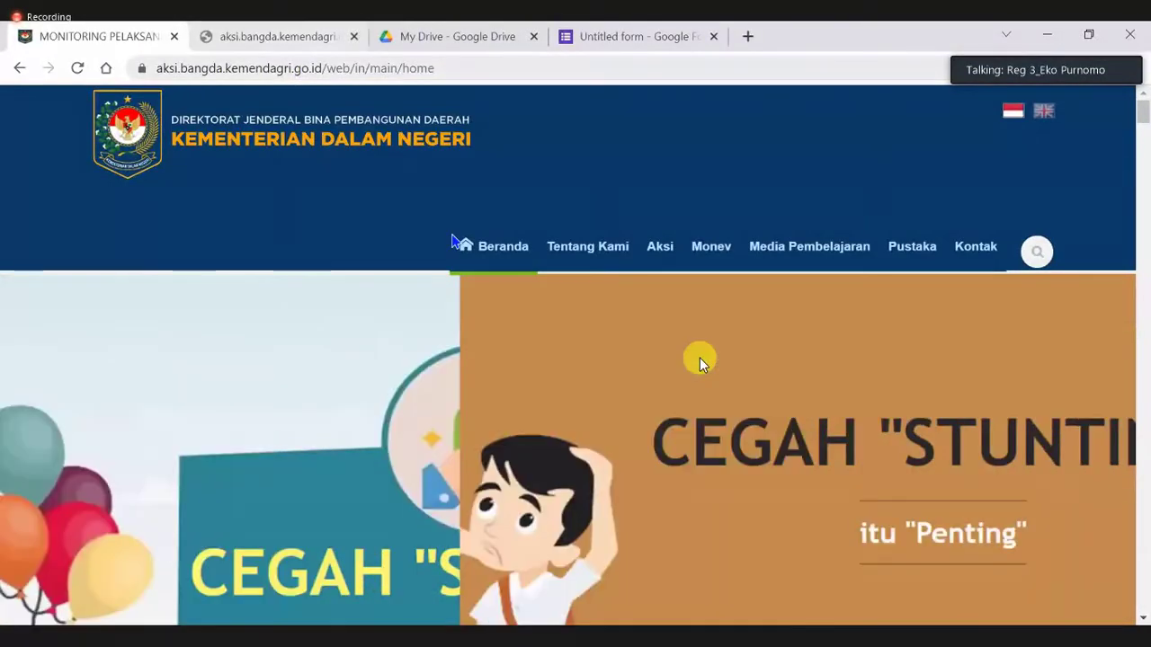
{"action": "left_click", "coordinate": [700, 358]}
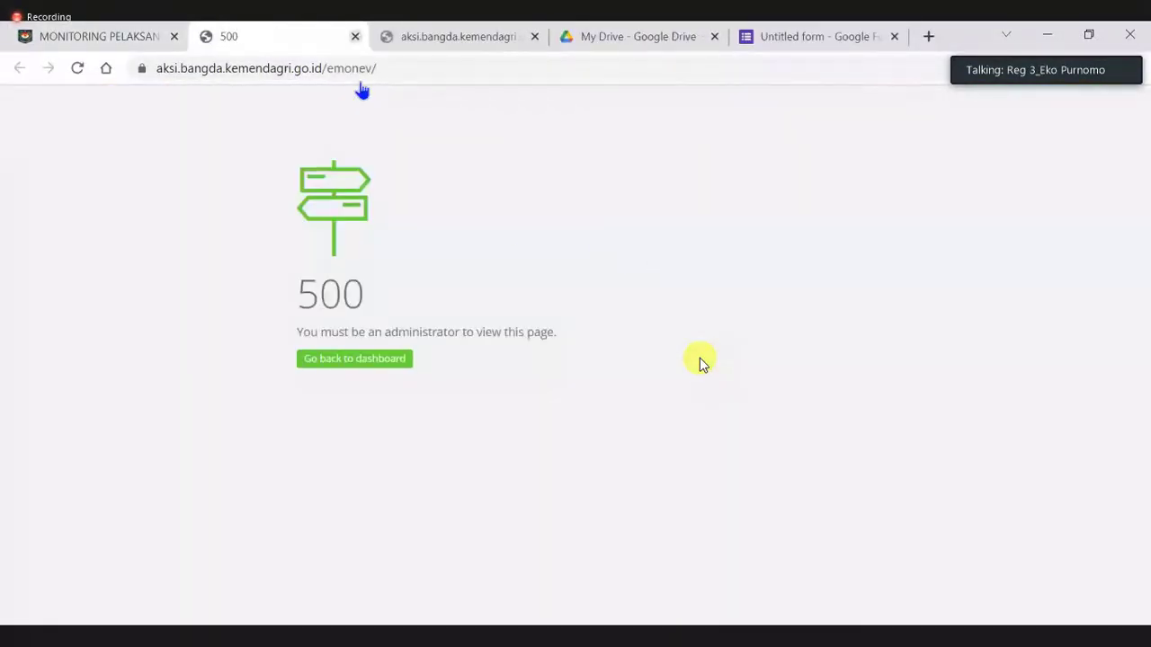
{"action": "left_click", "coordinate": [59, 38]}
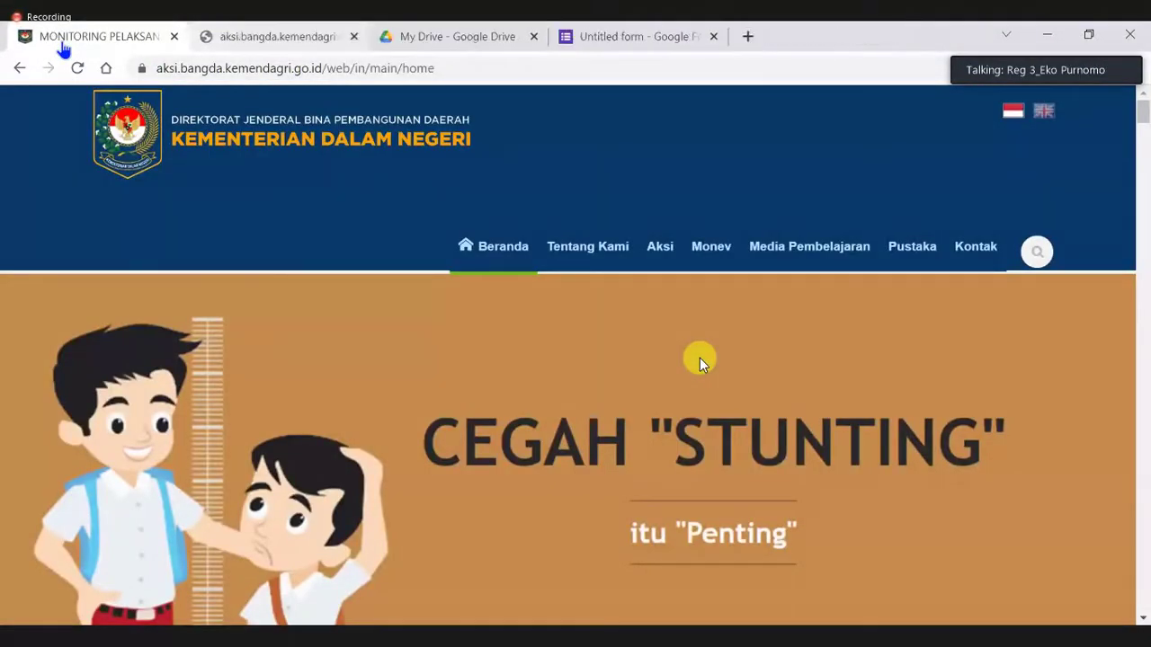
Step: Close the leftover Kabupaten data tab and try Monev once more from the home page
{"action": "left_click", "coordinate": [290, 38]}
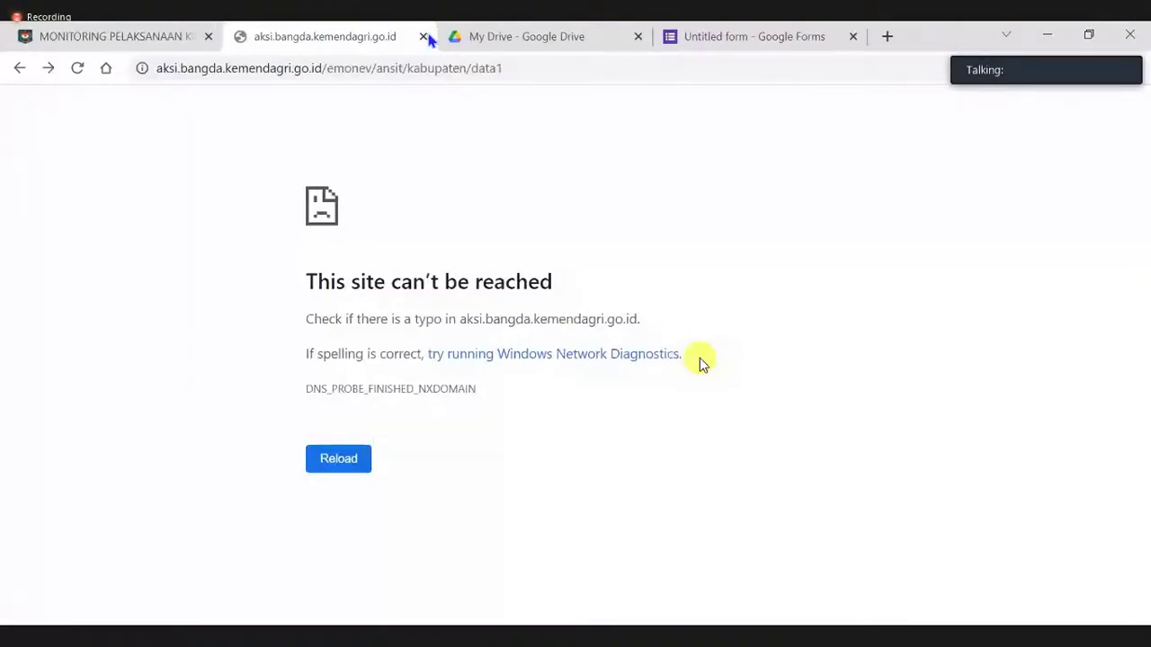
{"action": "left_click", "coordinate": [423, 37]}
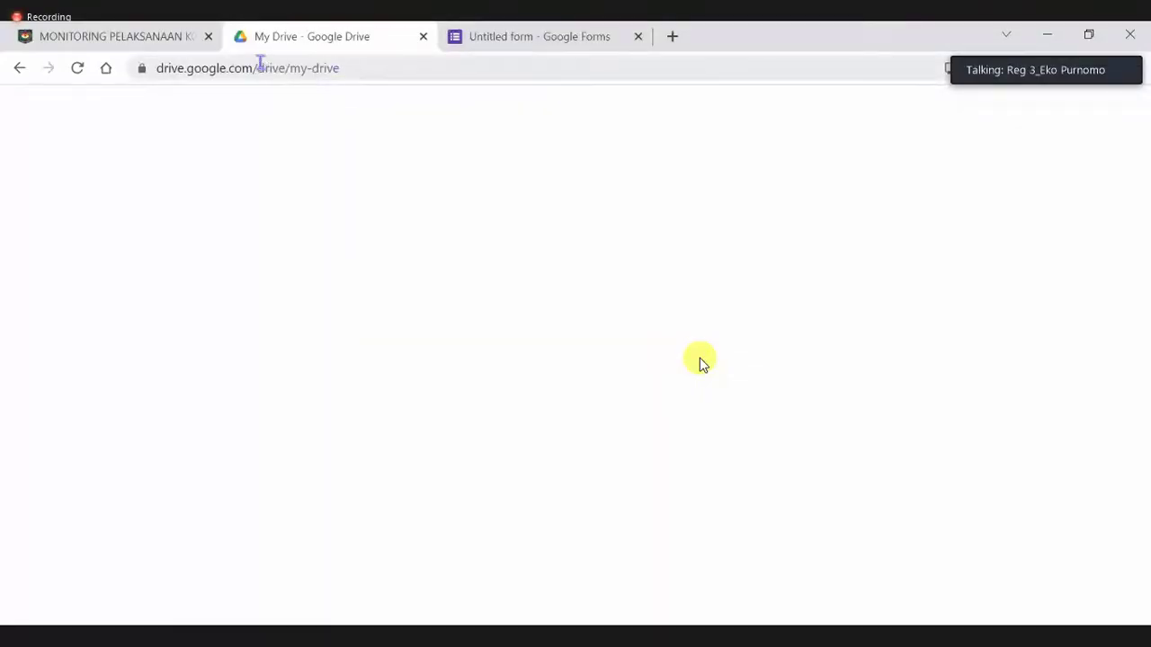
{"action": "left_click", "coordinate": [162, 32]}
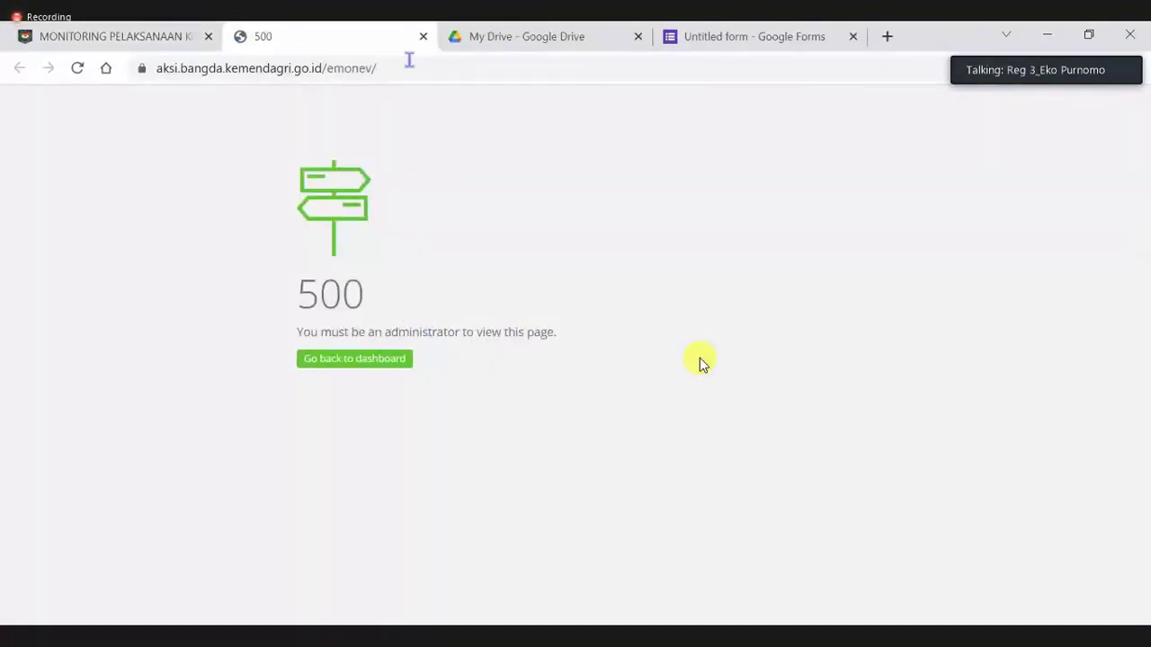
{"action": "left_click", "coordinate": [423, 37]}
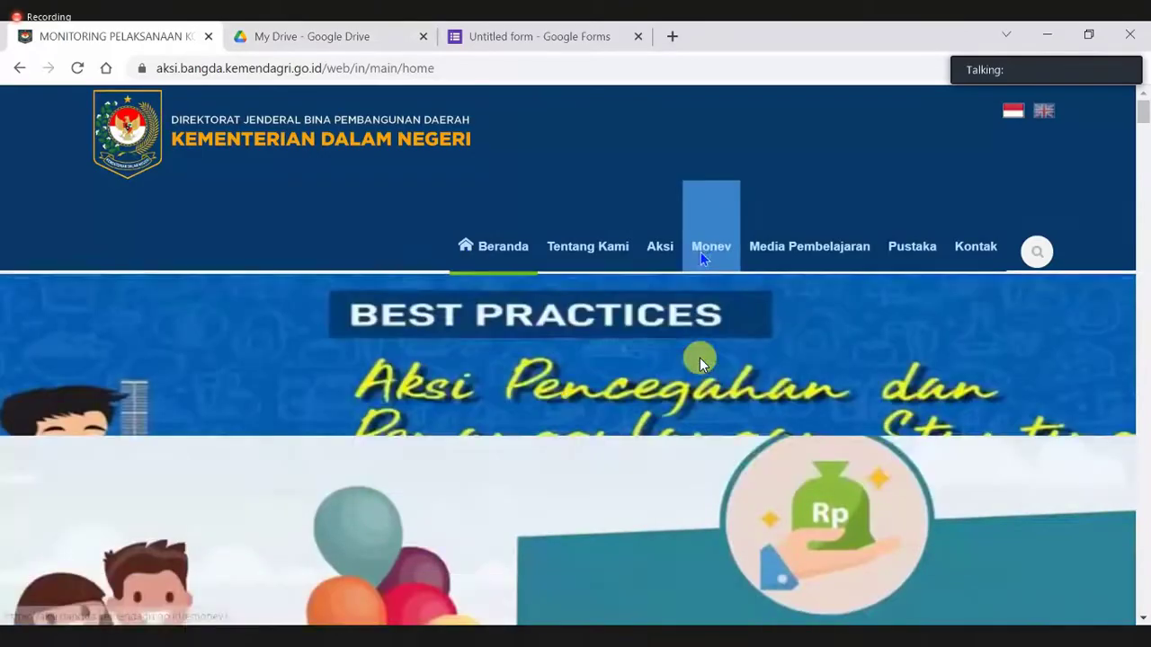
Step: Make two more attempts to open Monev from the home page, closing the resulting tab each time
{"action": "left_click", "coordinate": [702, 256]}
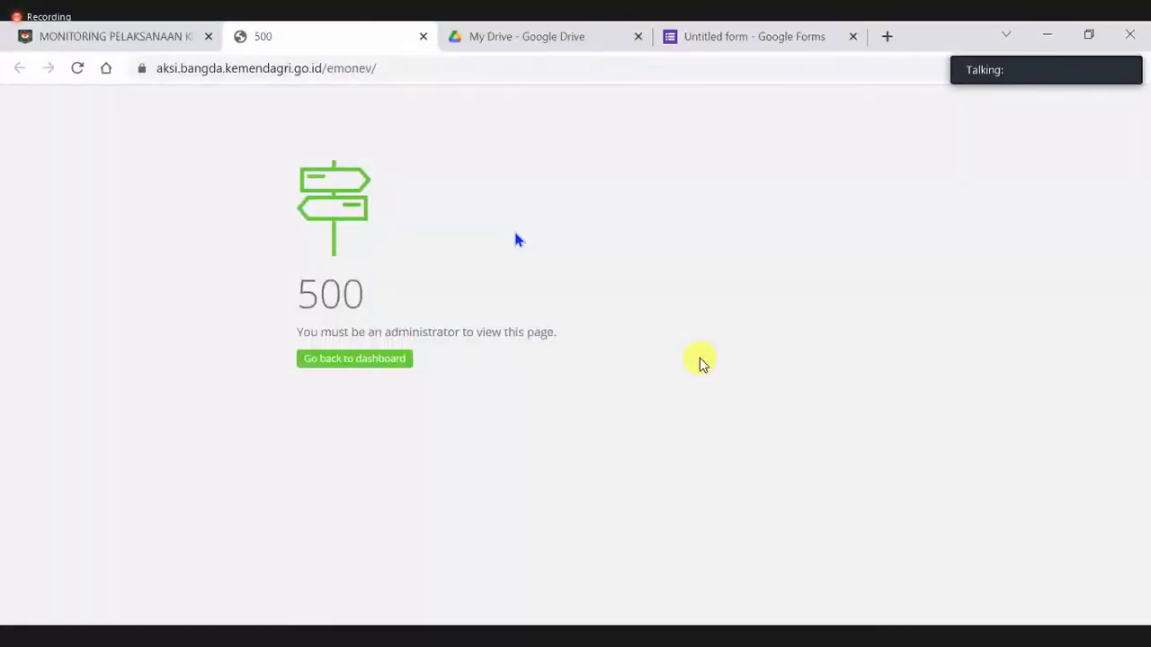
{"action": "left_click", "coordinate": [423, 37]}
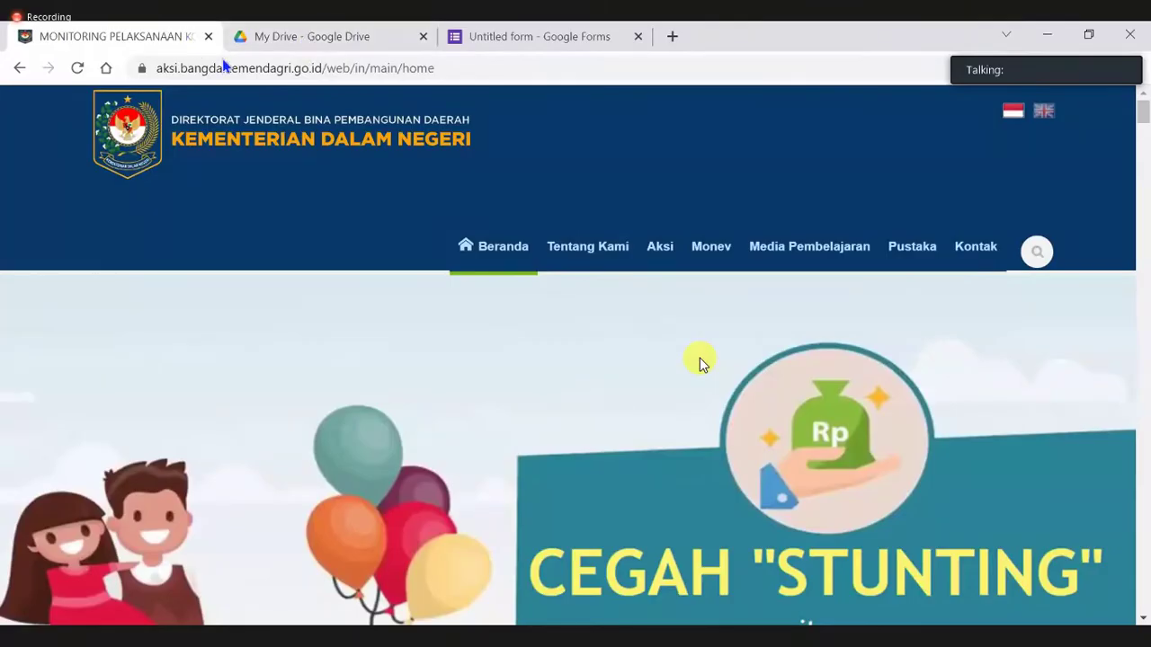
{"action": "left_click", "coordinate": [713, 249]}
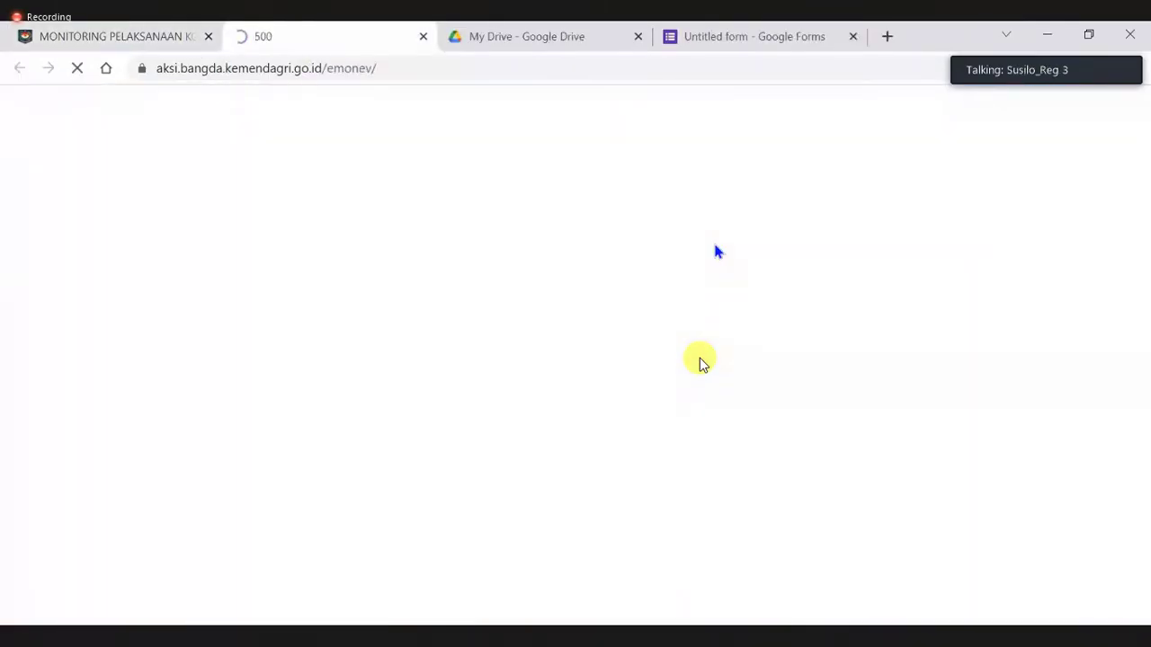
{"action": "left_click", "coordinate": [424, 36]}
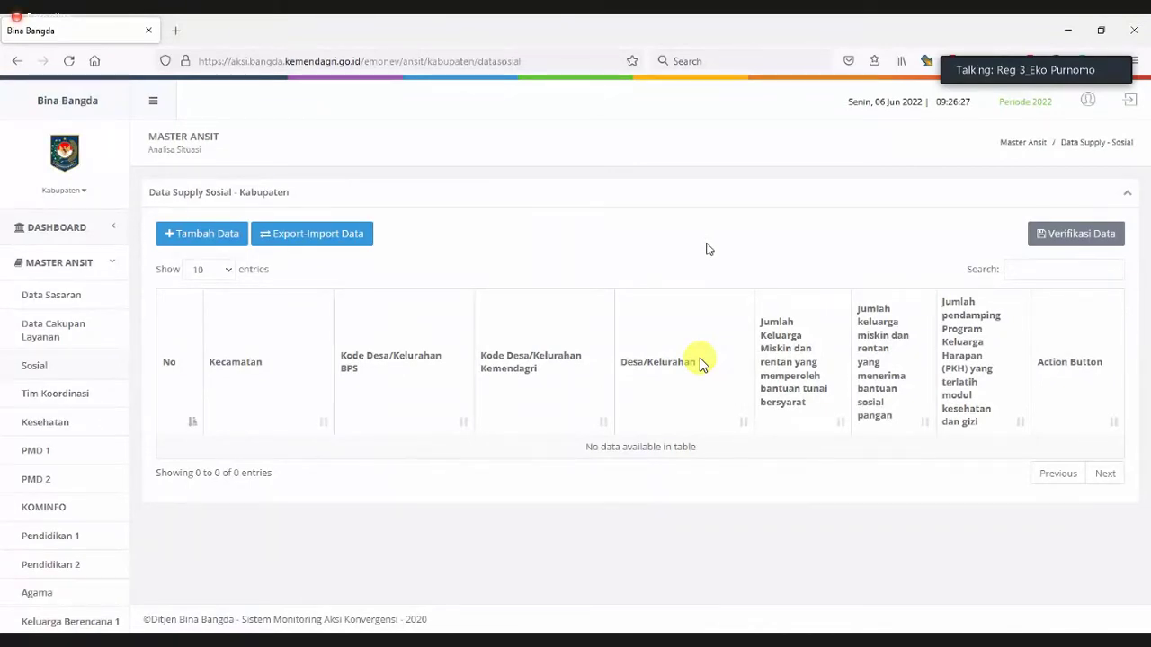
Step: Open the form for adding Sosial supply data and choose Jehem - Tembuku as the village
{"action": "left_click", "coordinate": [701, 363]}
{"action": "left_click", "coordinate": [202, 244]}
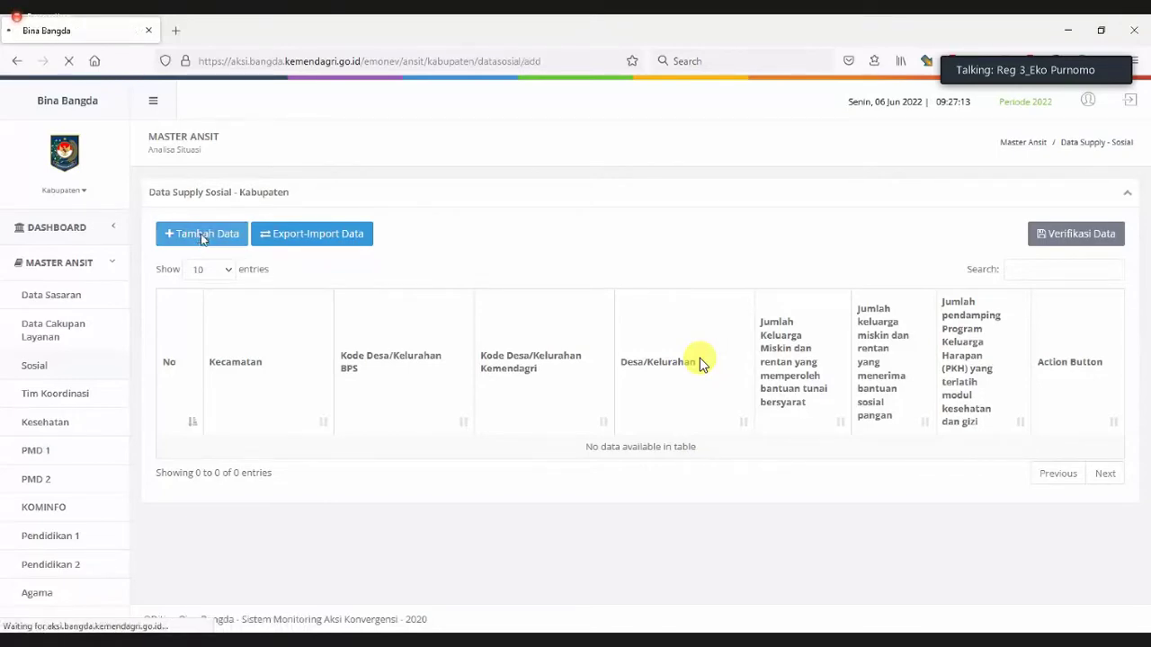
{"action": "left_click", "coordinate": [784, 235]}
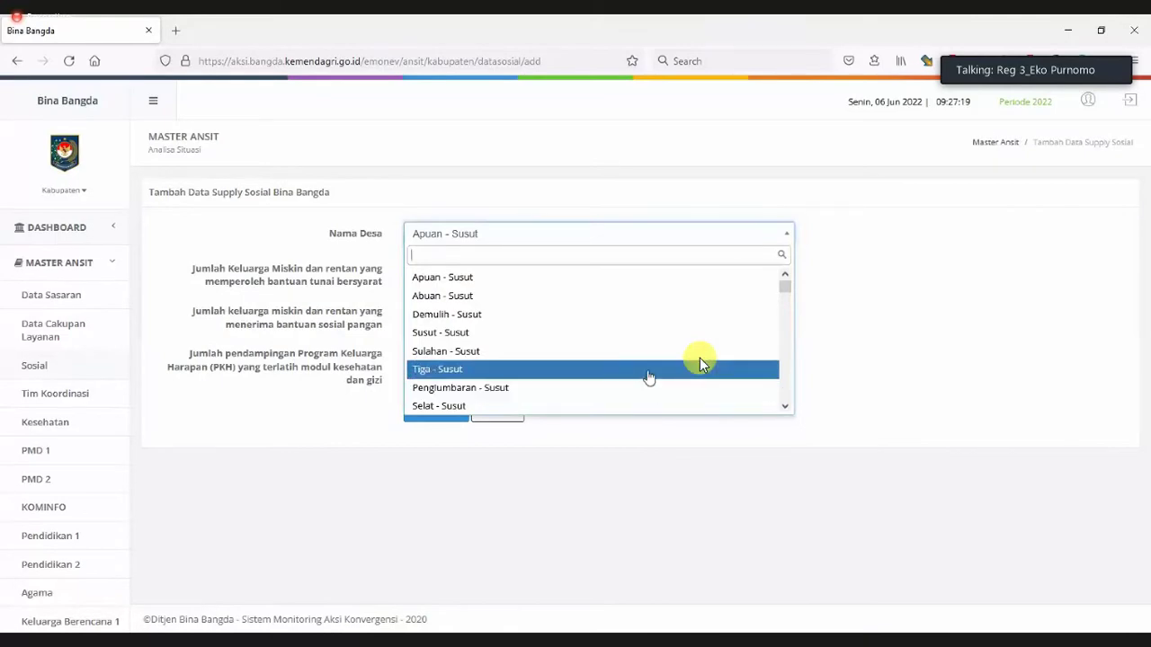
{"action": "scroll", "coordinate": [649, 378], "scroll_direction": "down", "scroll_amount": 3}
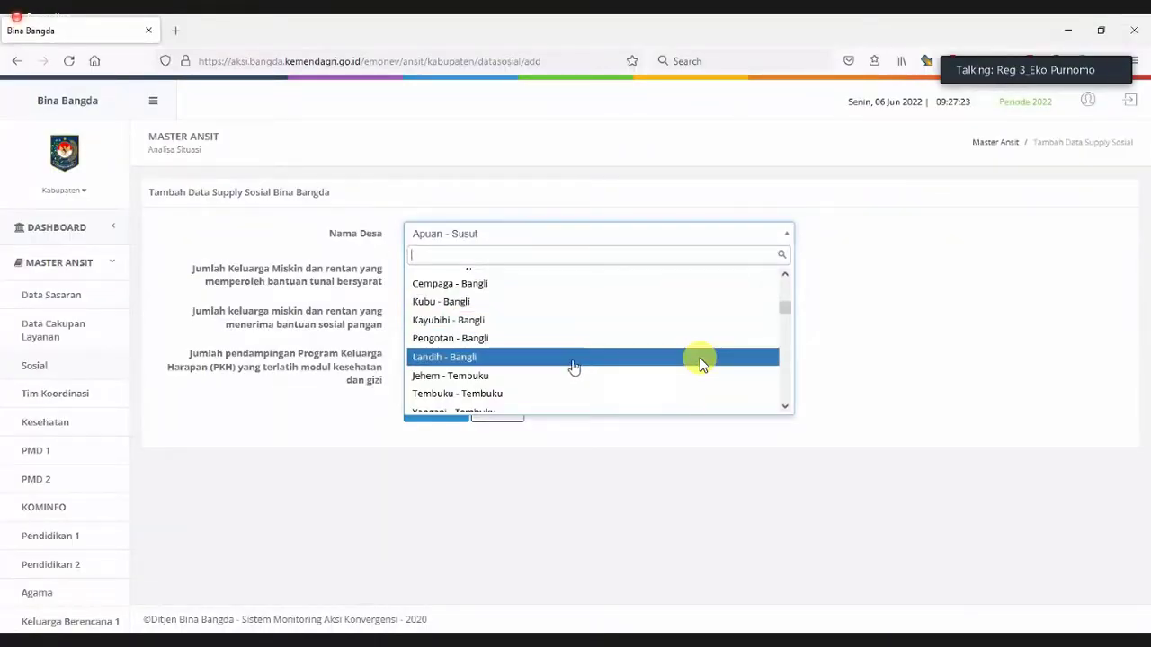
{"action": "left_click", "coordinate": [568, 377]}
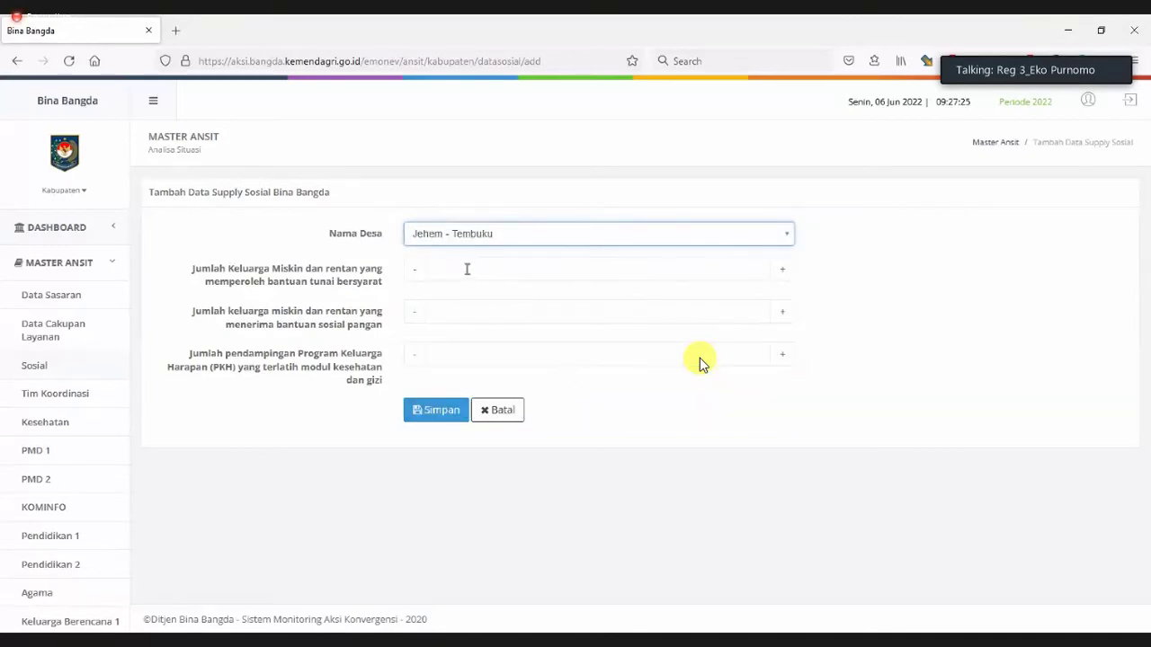
Step: Go through the three Sosial count fields and enter 12325 for poor and vulnerable families receiving conditional cash aid
{"action": "left_click", "coordinate": [469, 273]}
{"action": "left_click", "coordinate": [470, 351]}
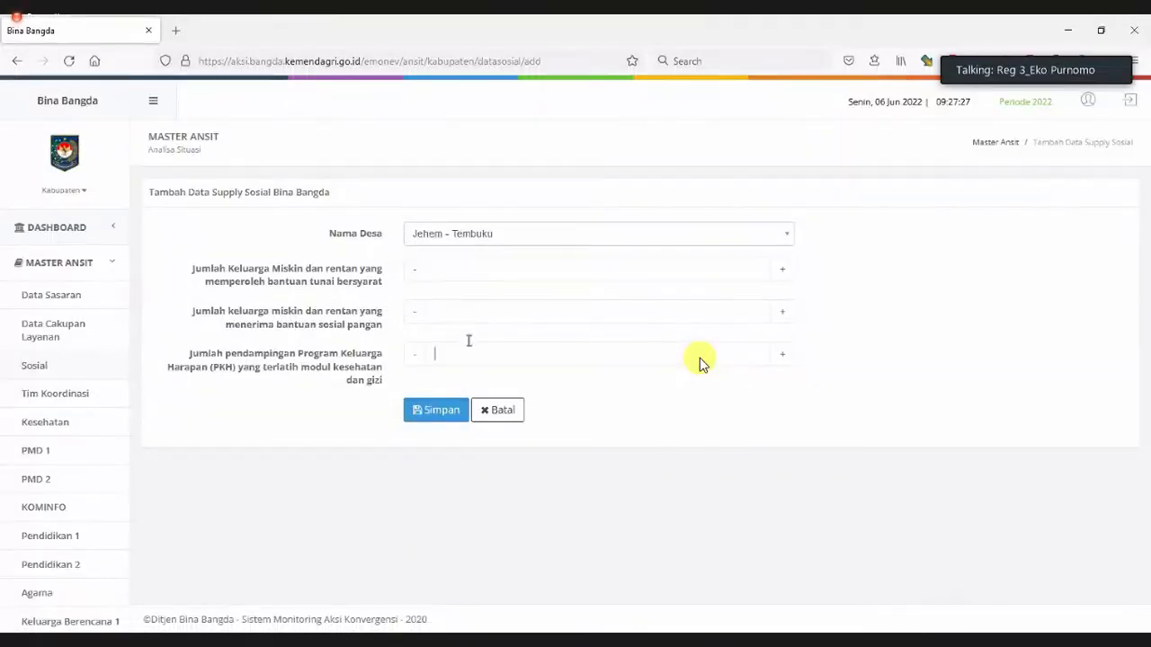
{"action": "left_click", "coordinate": [473, 315]}
{"action": "left_click", "coordinate": [477, 265]}
{"action": "left_click", "coordinate": [465, 352]}
{"action": "left_click", "coordinate": [464, 267]}
{"action": "left_click", "coordinate": [436, 316]}
{"action": "left_click", "coordinate": [452, 354]}
{"action": "left_click", "coordinate": [441, 355]}
{"action": "left_click", "coordinate": [444, 305]}
{"action": "left_click", "coordinate": [444, 268]}
{"action": "type", "text": "12325"}
Step: Step the count of trained PKH facilitators up and down, and cancel the Sosial entry without saving
{"action": "left_click", "coordinate": [784, 361]}
{"action": "left_click", "coordinate": [784, 361]}
{"action": "left_click", "coordinate": [416, 363]}
{"action": "left_click", "coordinate": [416, 364]}
{"action": "left_click", "coordinate": [416, 363]}
{"action": "left_click", "coordinate": [417, 364]}
{"action": "left_click", "coordinate": [784, 360]}
{"action": "left_click", "coordinate": [502, 410]}
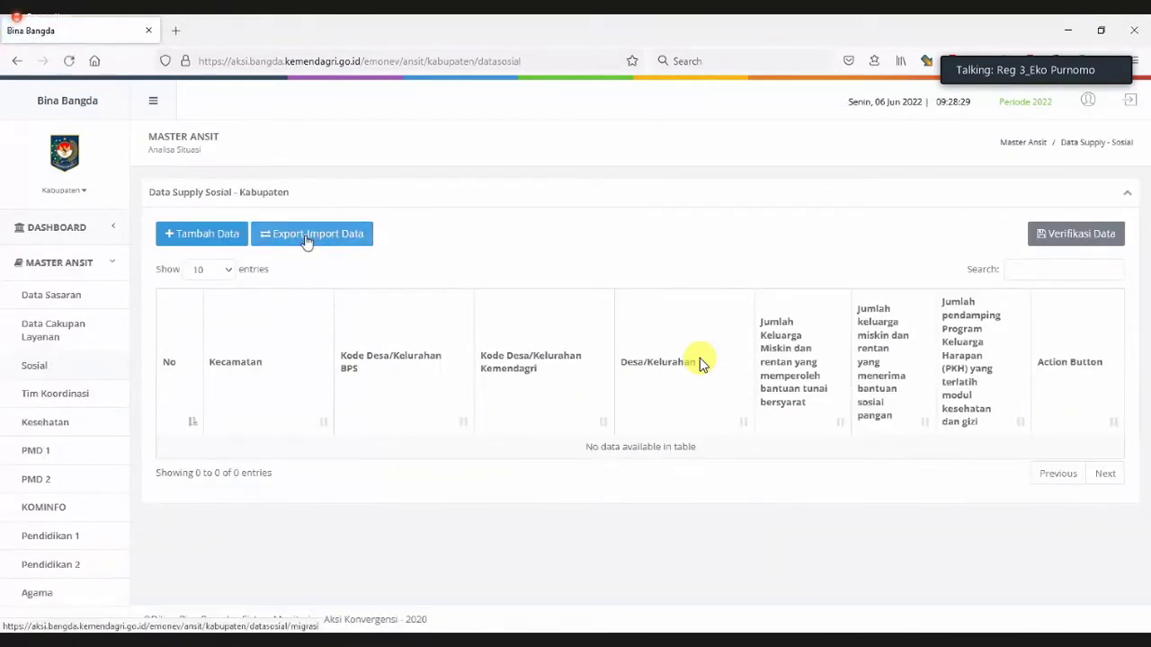
Step: Export the Sosial supply Excel template for Bangli, save it to the Desktop as Template Data Supply Sosial Bangli, and show it in its folder
{"action": "left_click", "coordinate": [307, 237]}
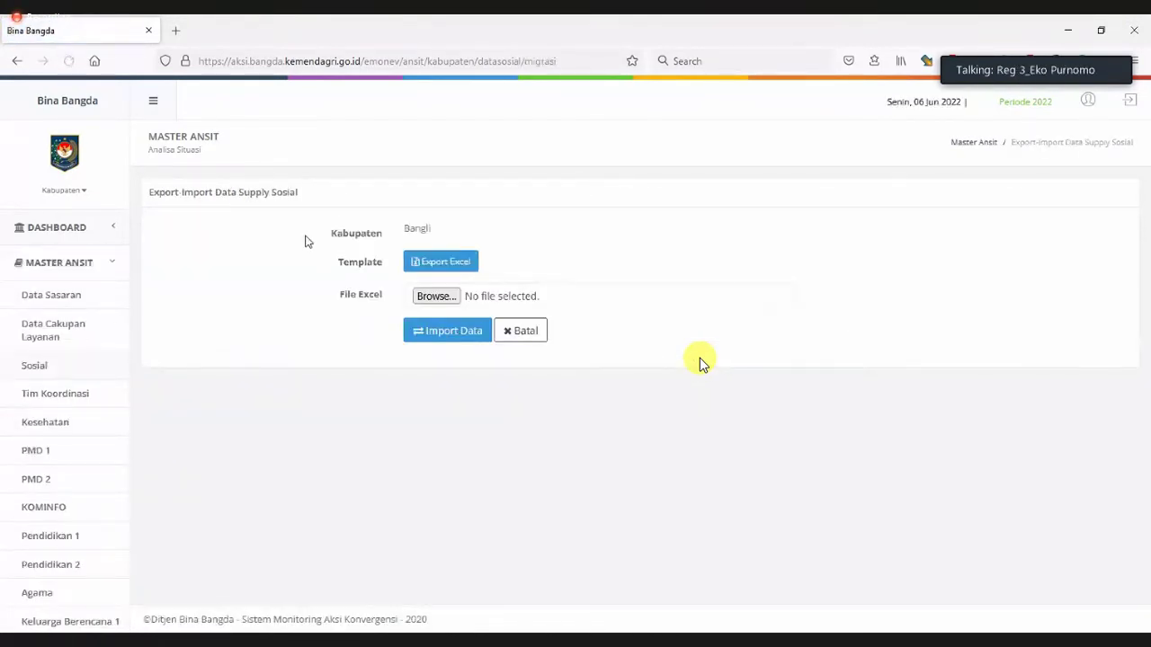
{"action": "left_click", "coordinate": [520, 330]}
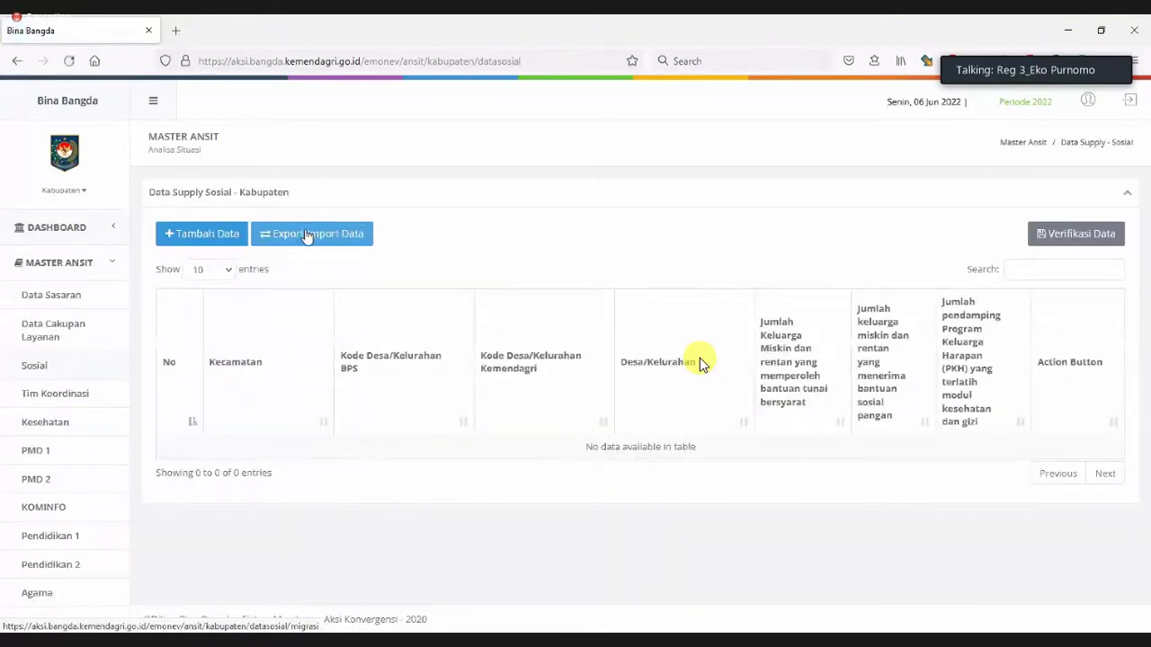
{"action": "left_click", "coordinate": [306, 236]}
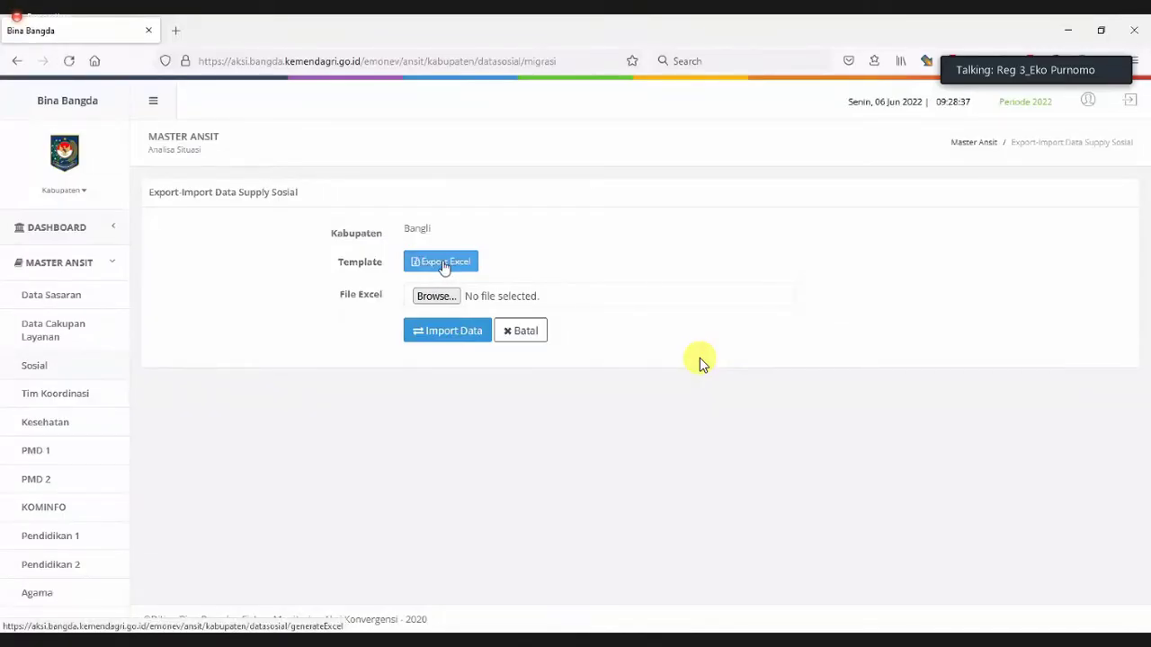
{"action": "left_click", "coordinate": [444, 267]}
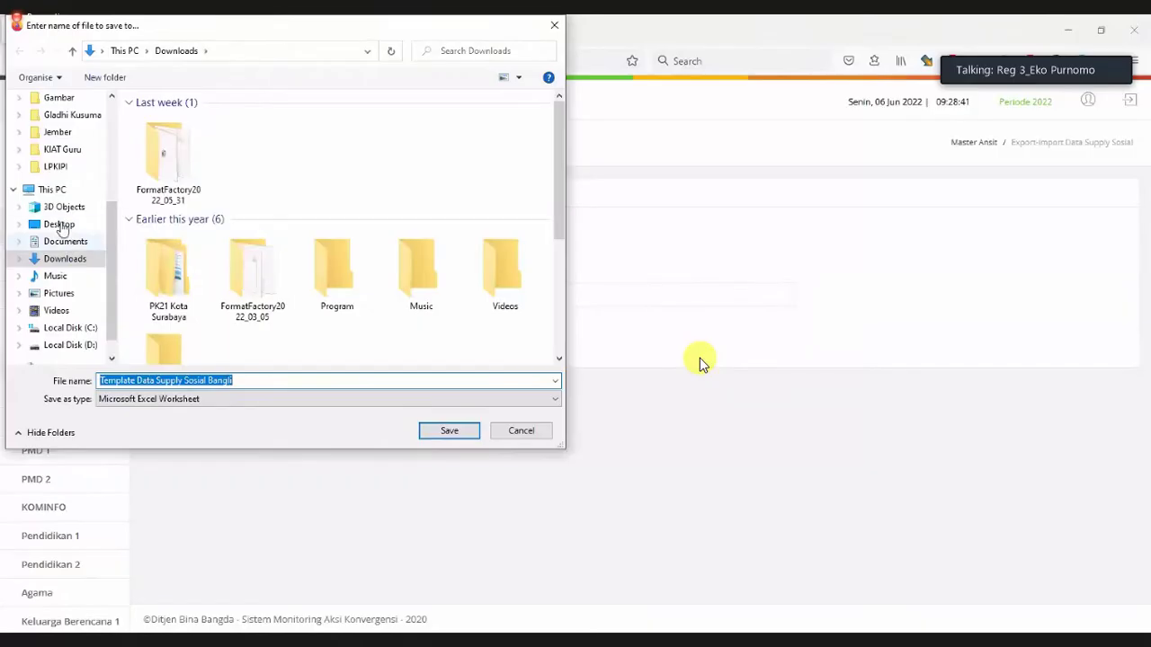
{"action": "left_click", "coordinate": [59, 225]}
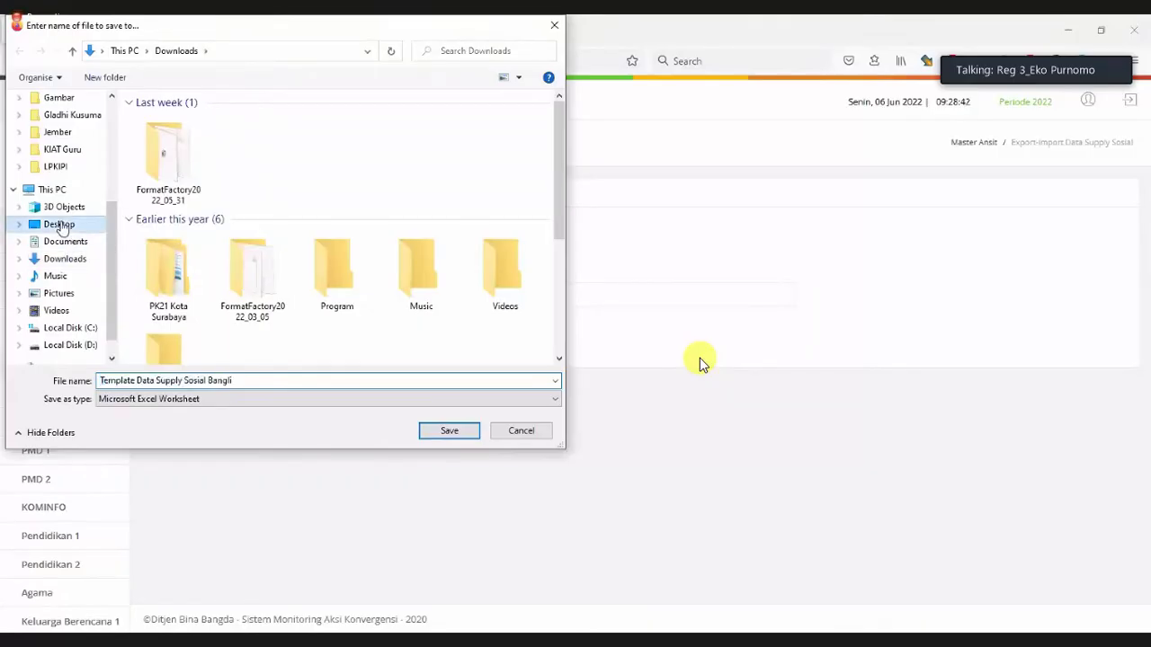
{"action": "left_click", "coordinate": [458, 432]}
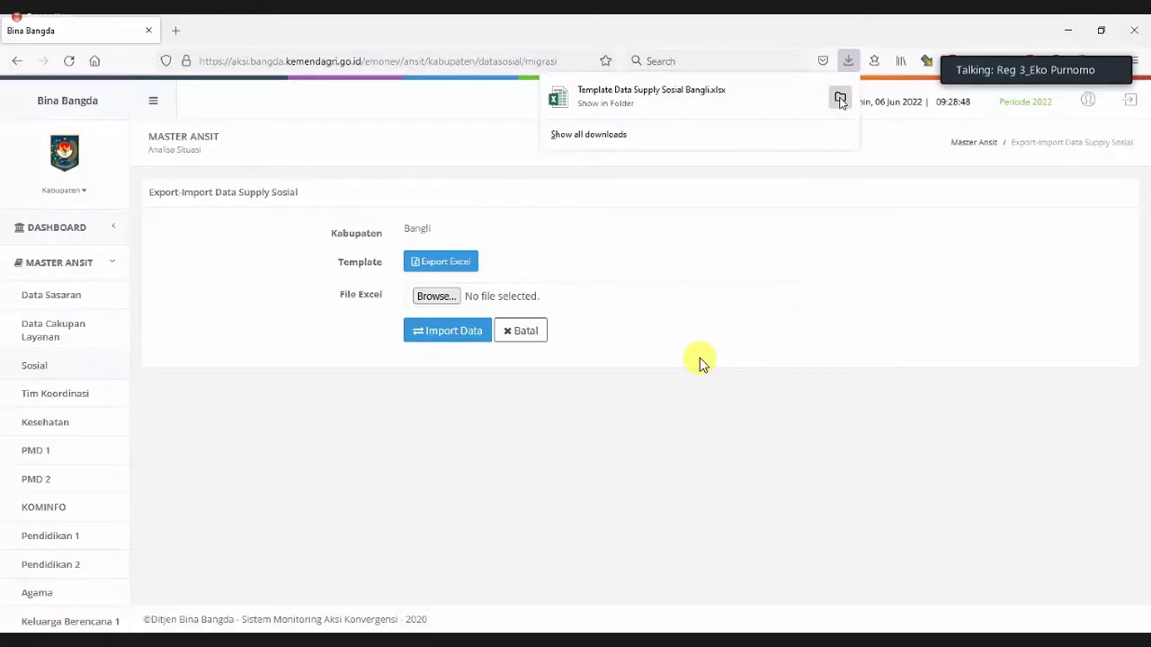
{"action": "left_click", "coordinate": [840, 99]}
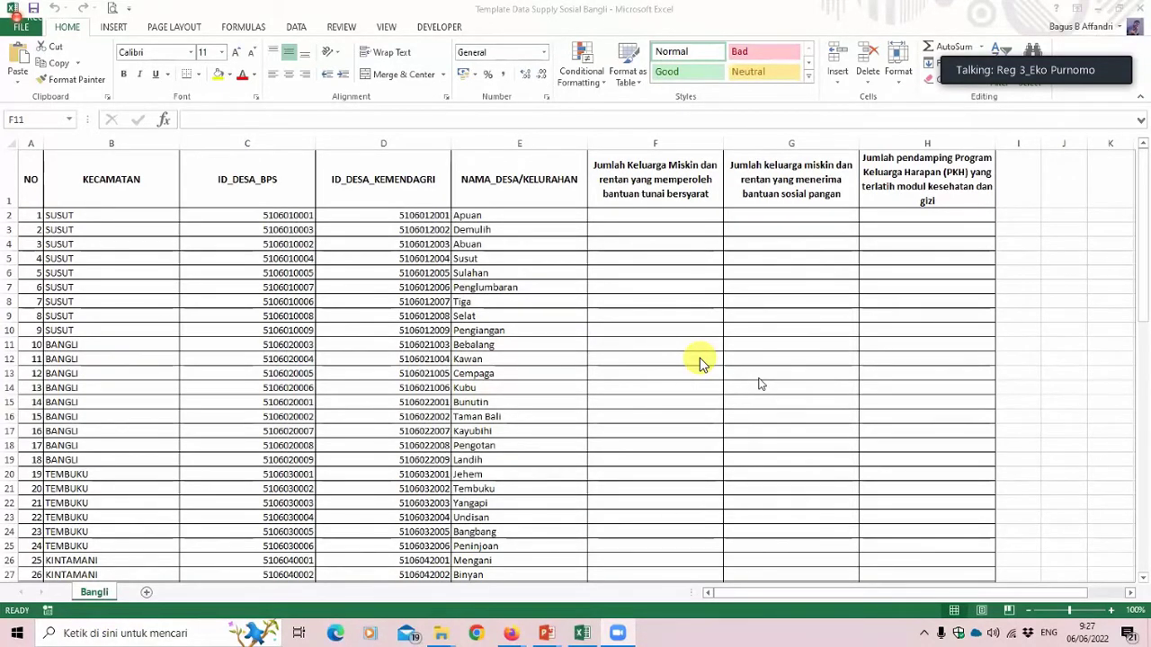
Step: In the Excel template, examine the prefilled district and village columns and the first empty data cell, F2
{"action": "left_click", "coordinate": [672, 212]}
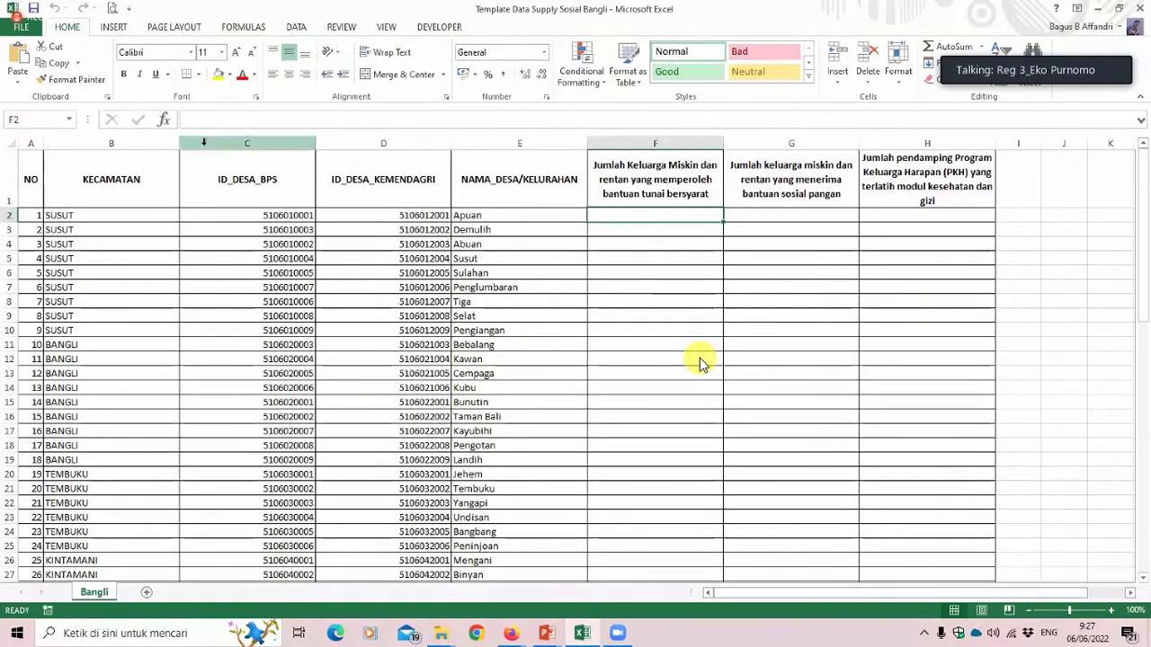
{"action": "left_click_drag", "start_coordinate": [135, 180], "coordinate": [504, 486]}
{"action": "left_click", "coordinate": [647, 218]}
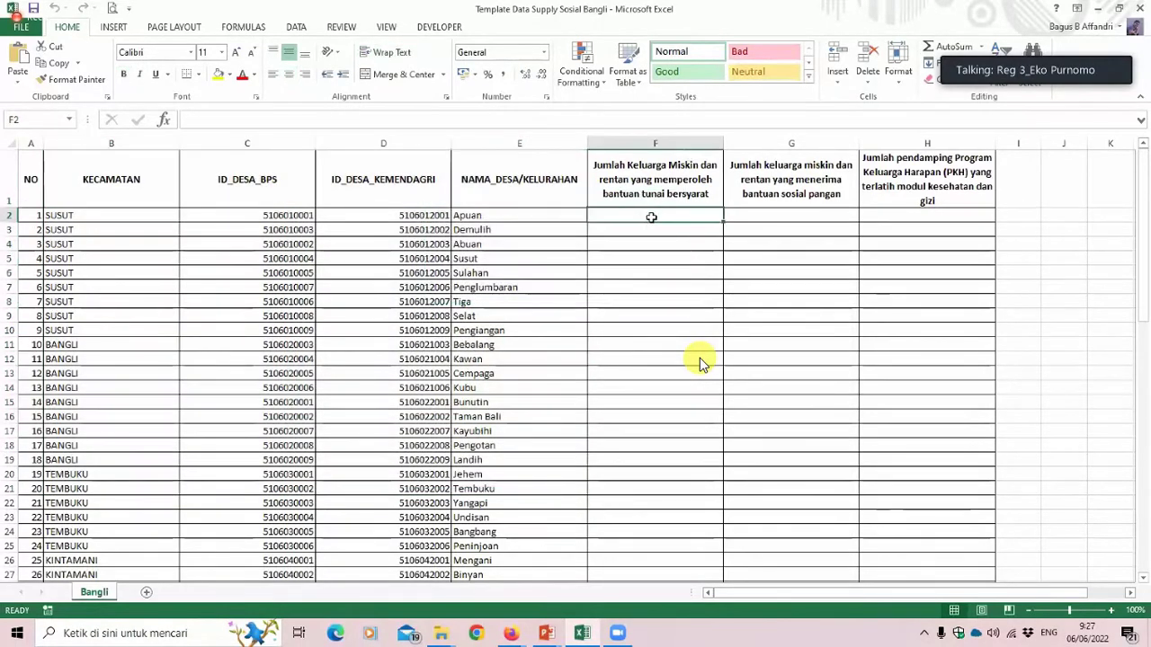
{"action": "left_click_drag", "start_coordinate": [108, 221], "coordinate": [534, 438]}
{"action": "left_click", "coordinate": [652, 214]}
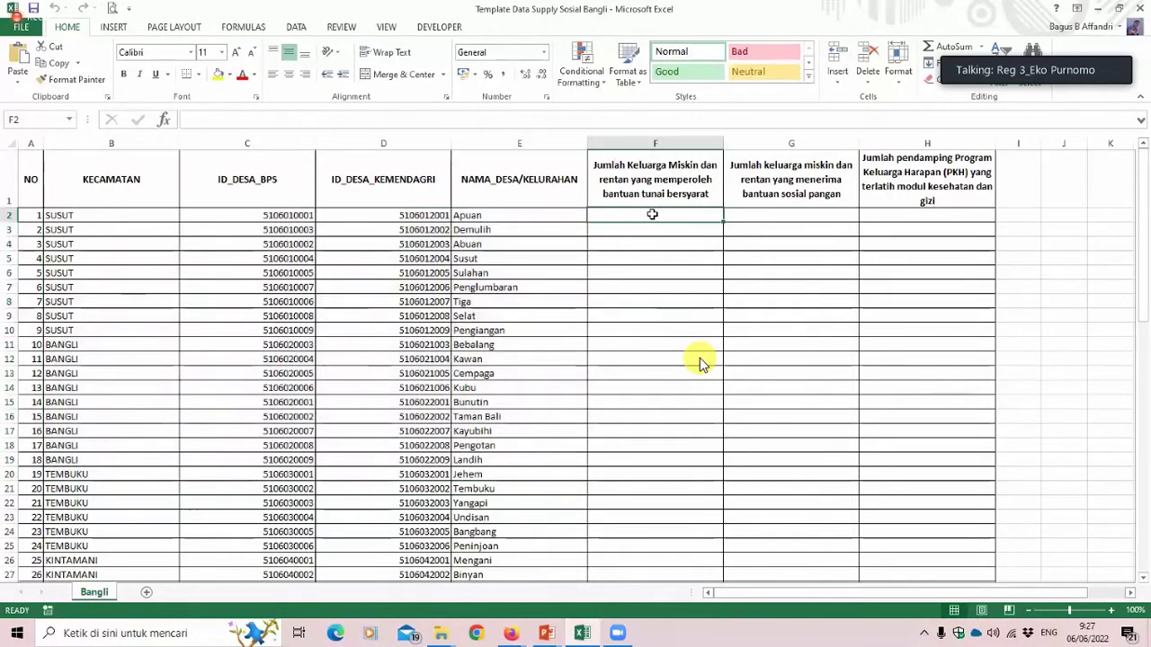
Step: Examine the three data column headings F1, G1 and H1 of the Sosial template at 120% zoom, and close the workbook
{"action": "left_click", "coordinate": [670, 188]}
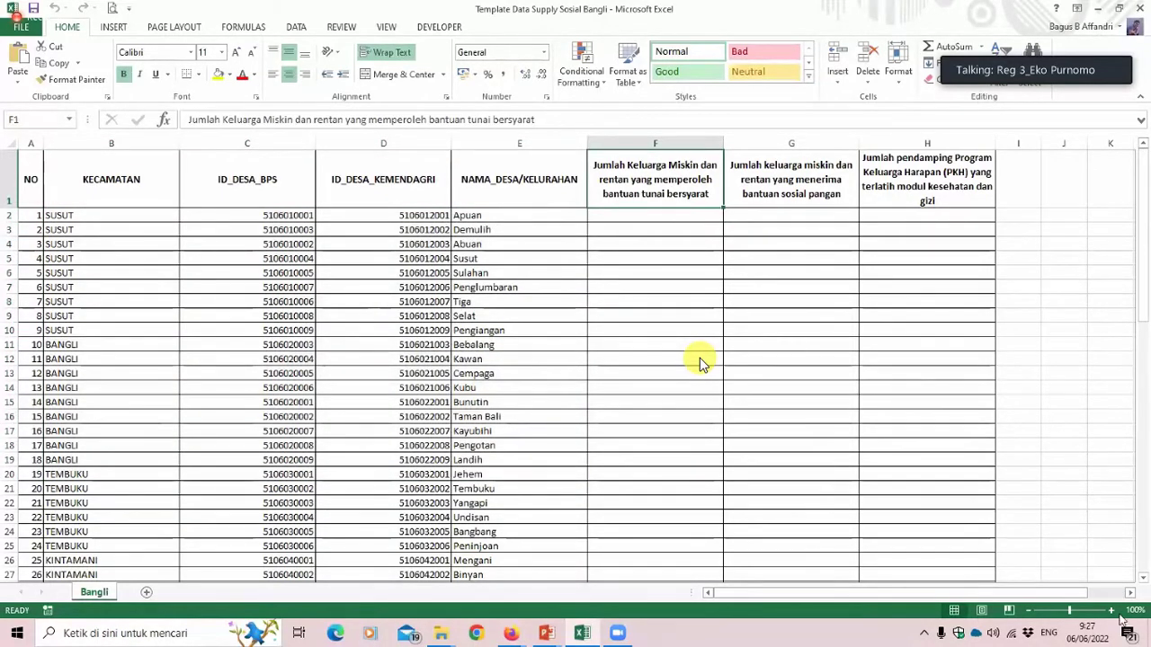
{"action": "left_click", "coordinate": [1111, 611]}
{"action": "left_click", "coordinate": [1111, 611]}
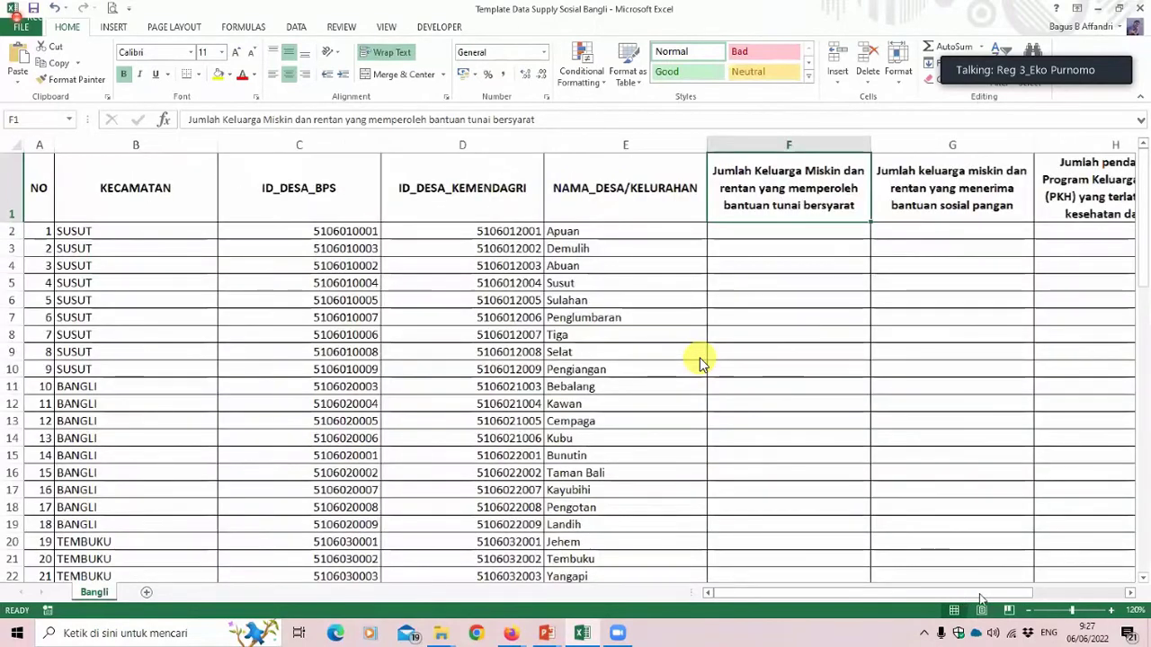
{"action": "left_click_drag", "start_coordinate": [982, 600], "coordinate": [1067, 600]}
{"action": "left_click", "coordinate": [756, 199]}
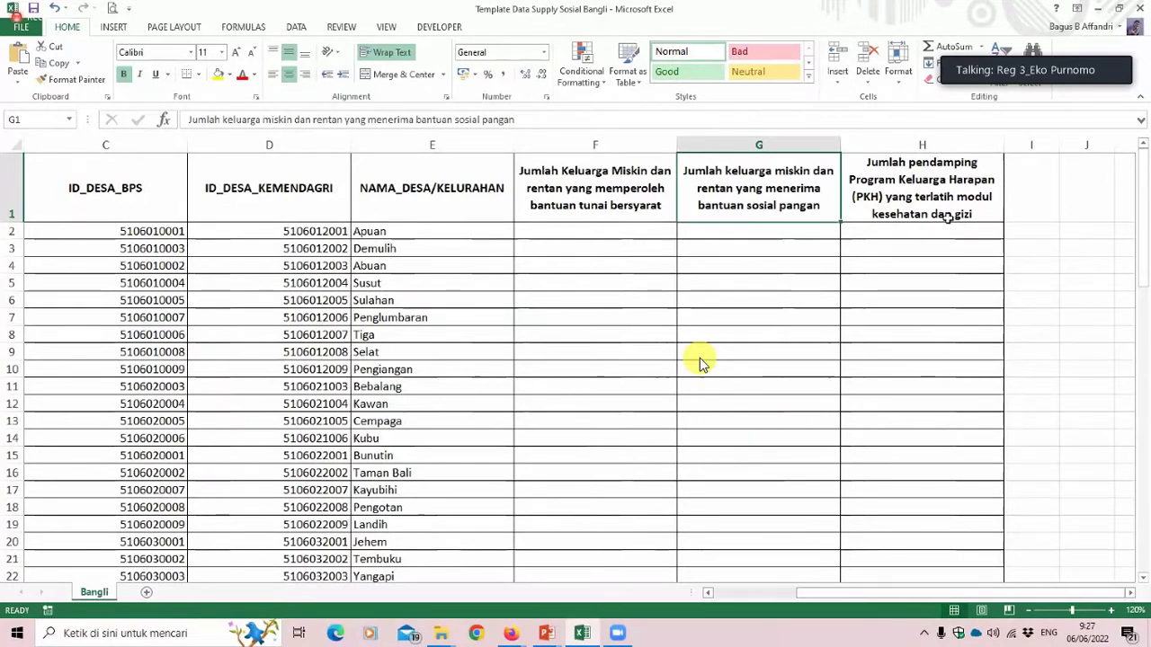
{"action": "left_click", "coordinate": [946, 212]}
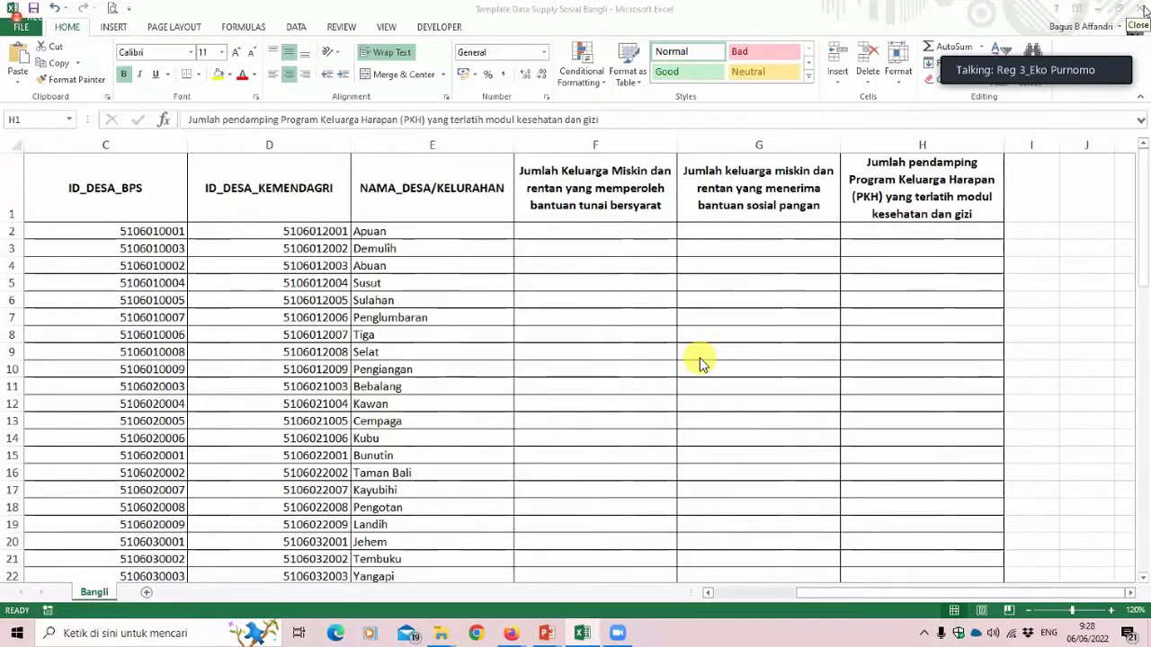
{"action": "left_click", "coordinate": [1144, 9]}
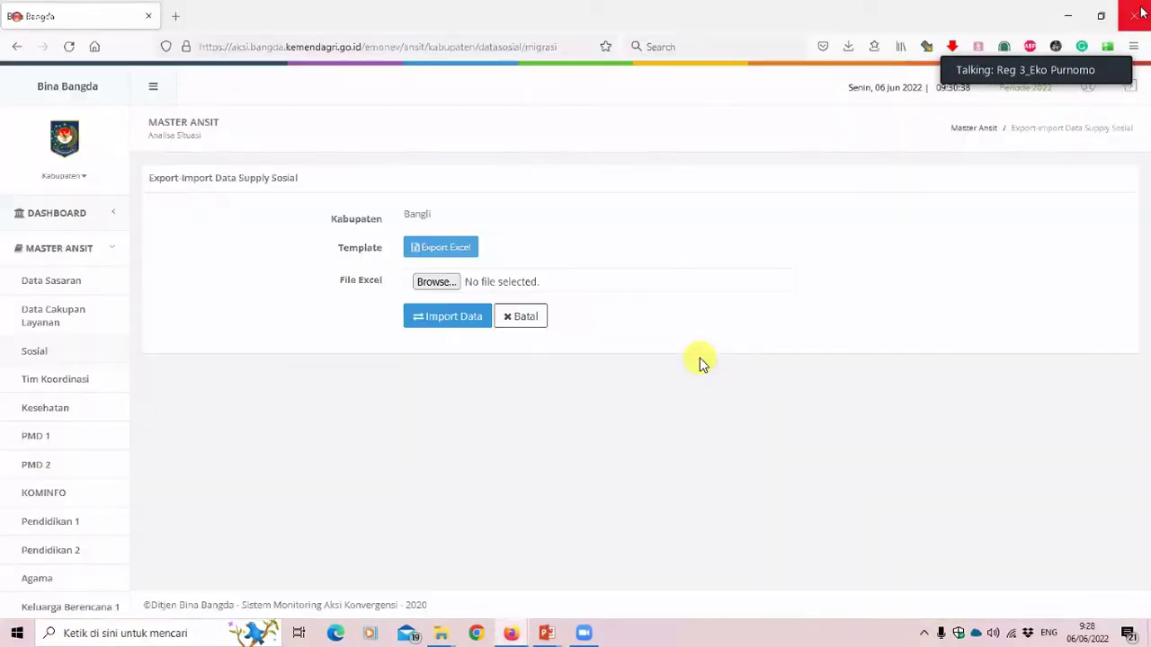
Step: Select Template Data Supply Sosial Bangli from the Desktop as the Excel file and import it into the Sosial supply data
{"action": "left_click", "coordinate": [441, 284]}
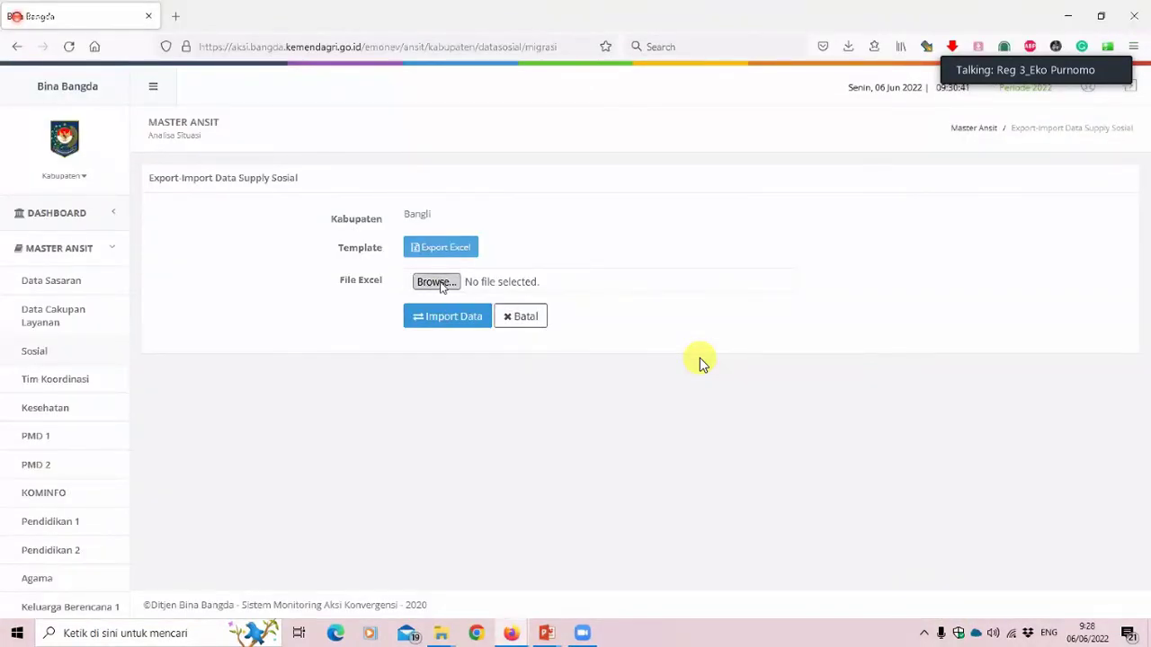
{"action": "left_click", "coordinate": [439, 283]}
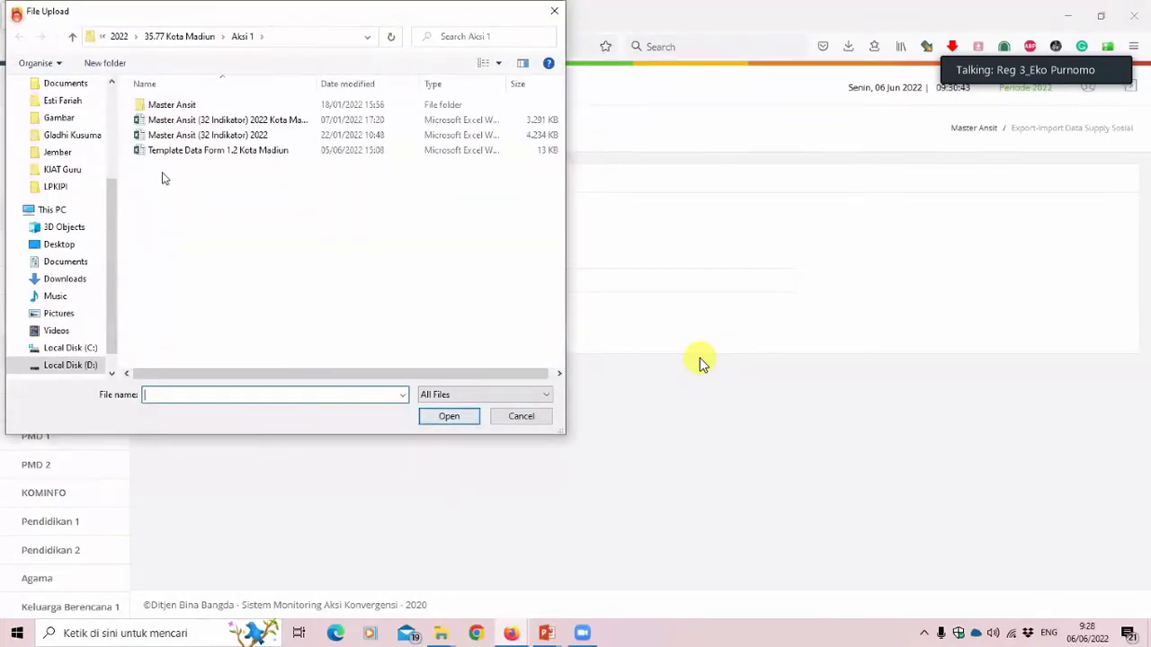
{"action": "left_click_drag", "start_coordinate": [108, 211], "coordinate": [108, 93]}
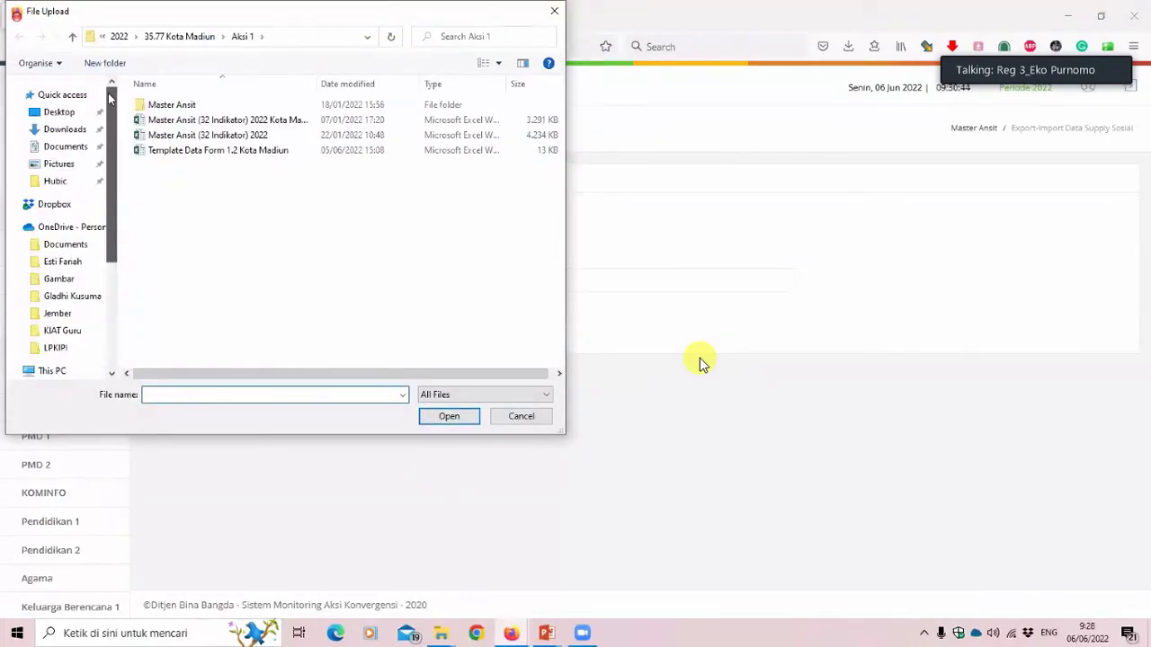
{"action": "left_click", "coordinate": [54, 112]}
{"action": "scroll", "coordinate": [267, 270], "scroll_direction": "down", "scroll_amount": 2}
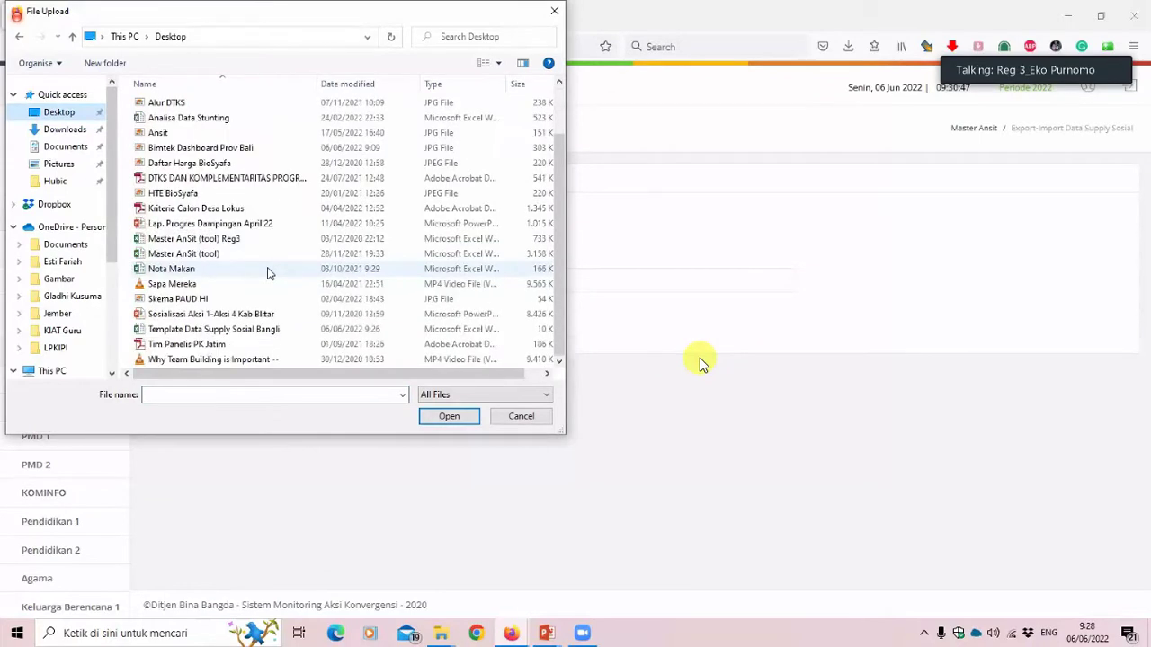
{"action": "left_click", "coordinate": [232, 330]}
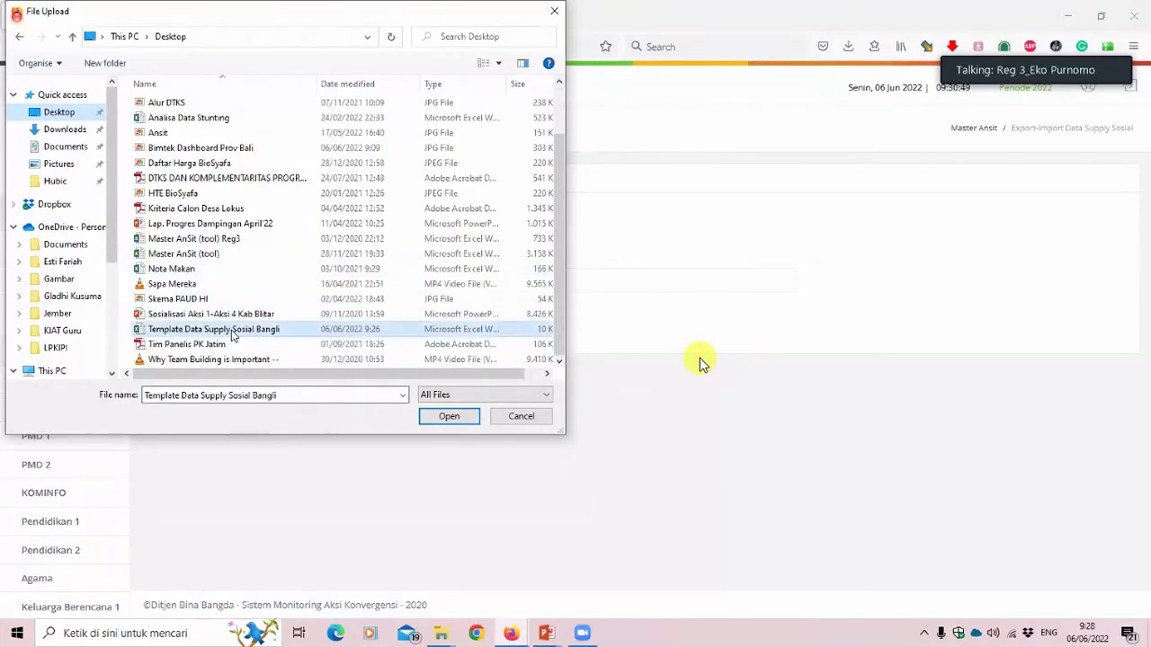
{"action": "double_click", "coordinate": [232, 331]}
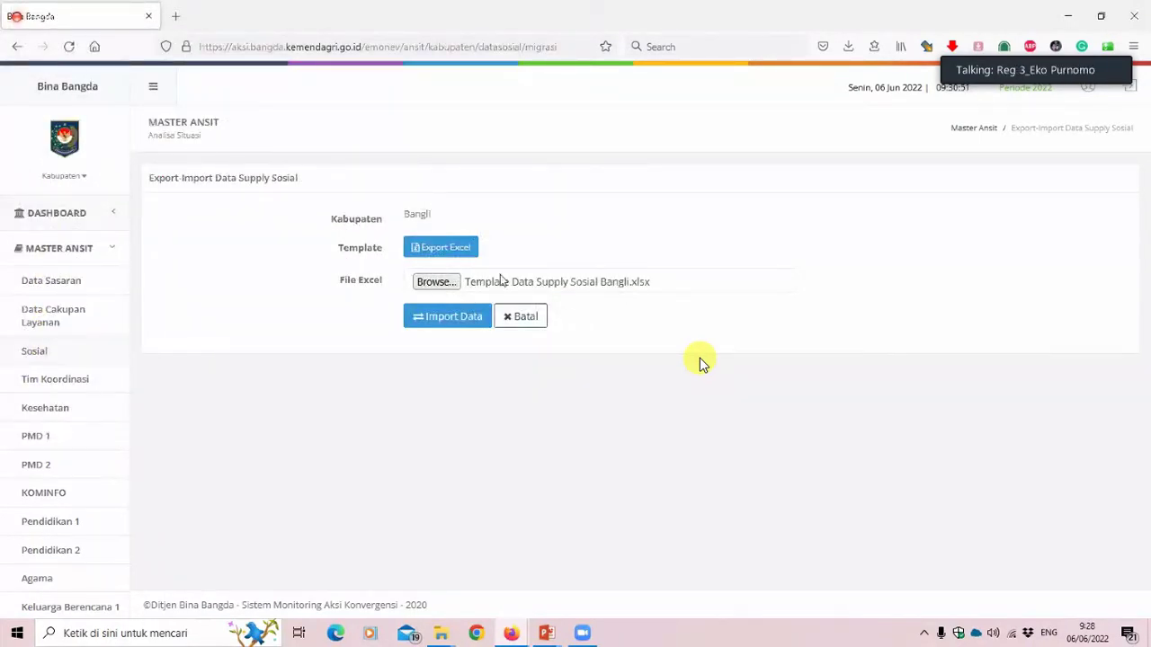
{"action": "left_click", "coordinate": [428, 324]}
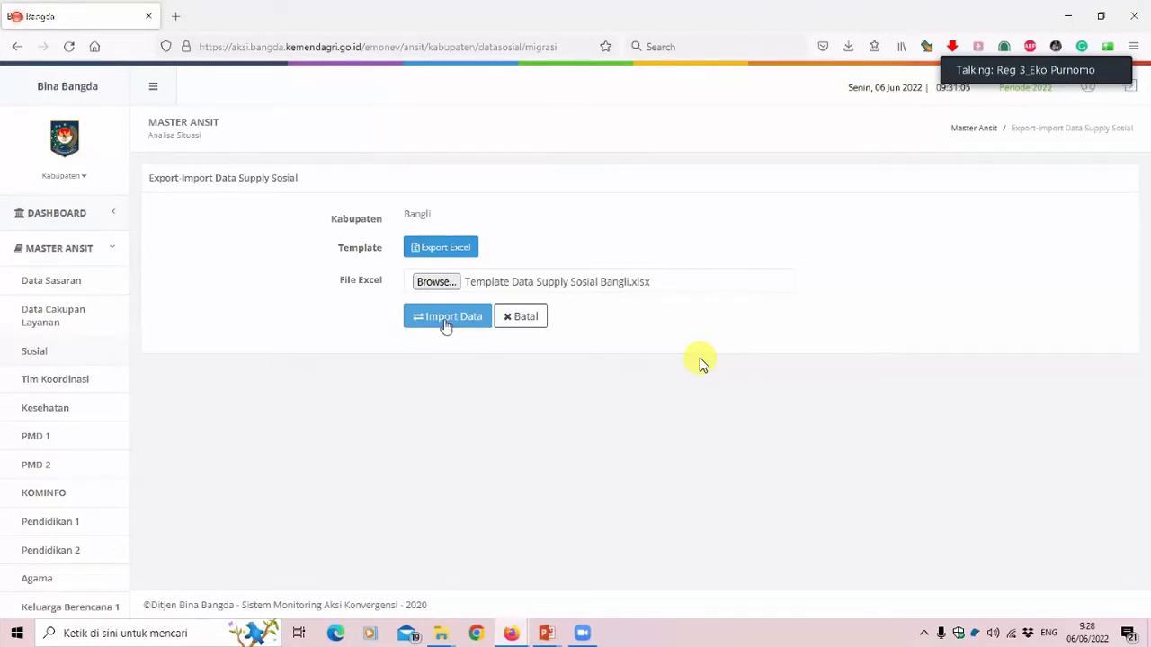
{"action": "left_click", "coordinate": [448, 324]}
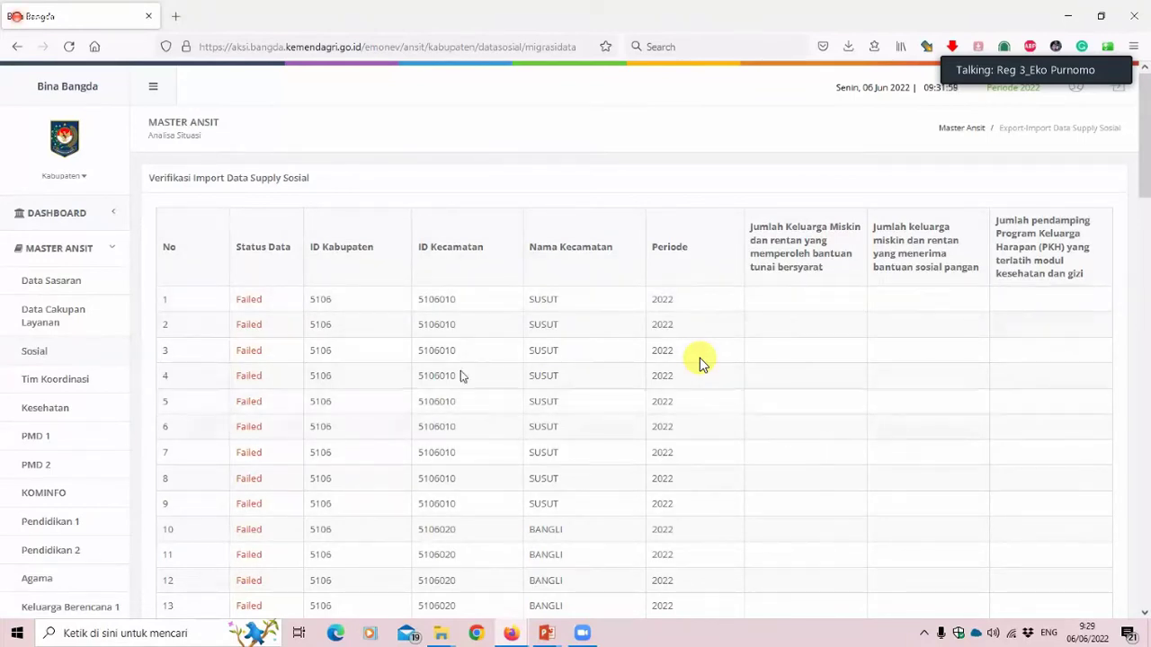
Step: Review the status of each row and the closing notes in the Sosial import verification, and return to the Sosial supply data list
{"action": "scroll", "coordinate": [702, 364], "scroll_direction": "down", "scroll_amount": 10}
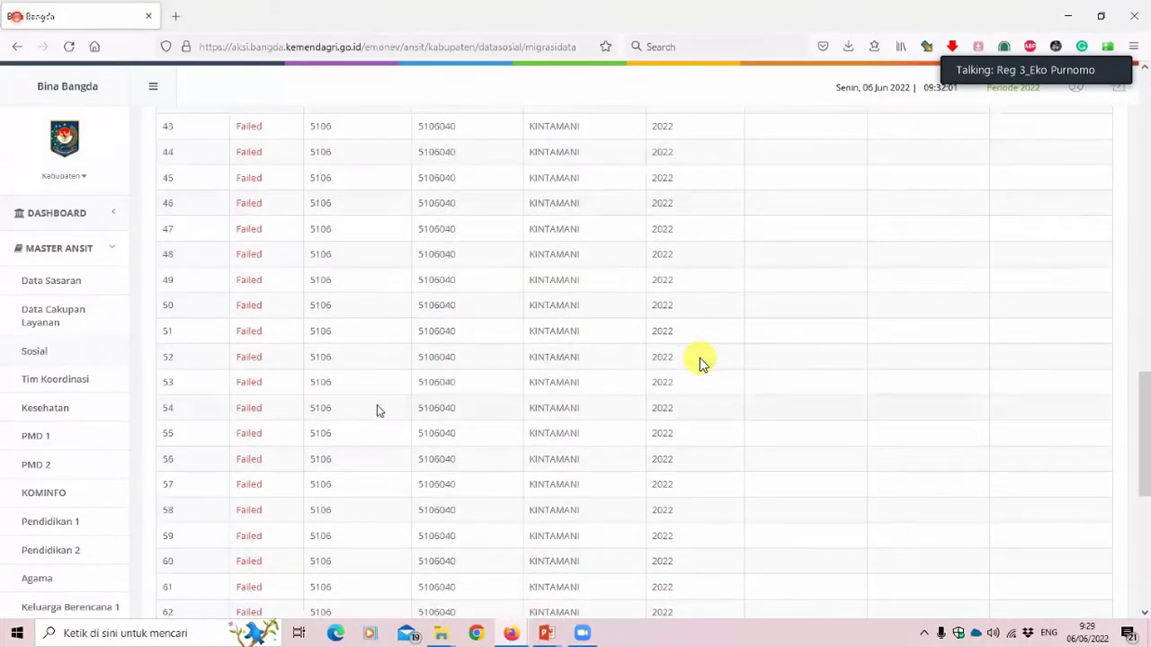
{"action": "scroll", "coordinate": [702, 363], "scroll_direction": "up", "scroll_amount": 4}
{"action": "scroll", "coordinate": [702, 363], "scroll_direction": "up", "scroll_amount": 12}
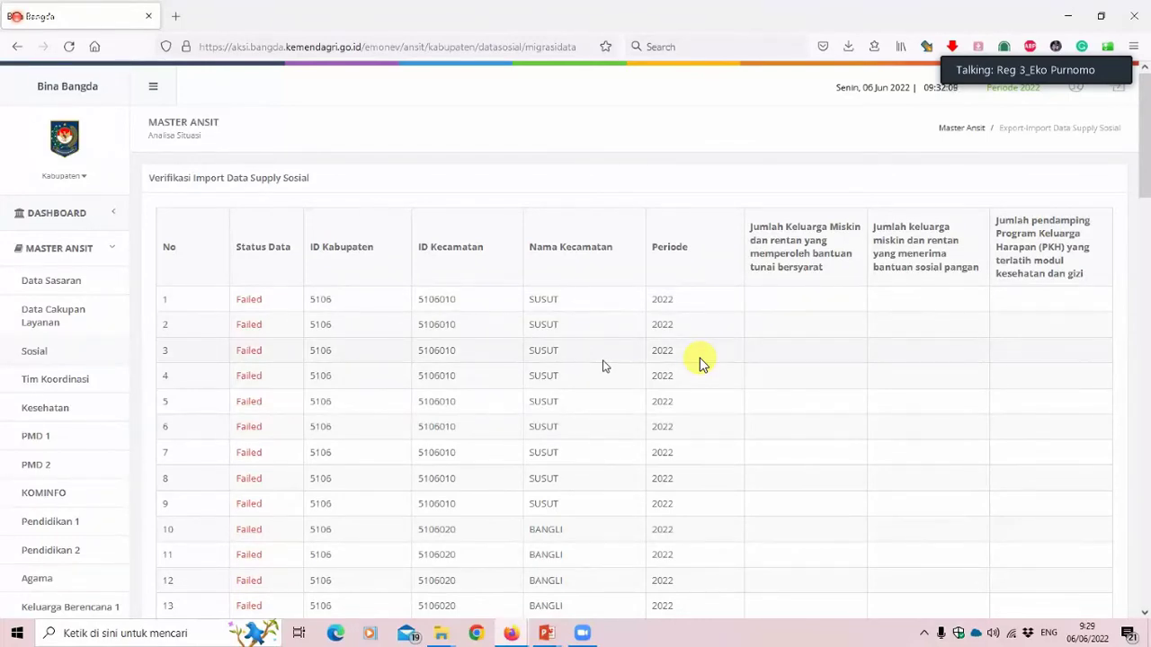
{"action": "scroll", "coordinate": [702, 363], "scroll_direction": "down", "scroll_amount": 5}
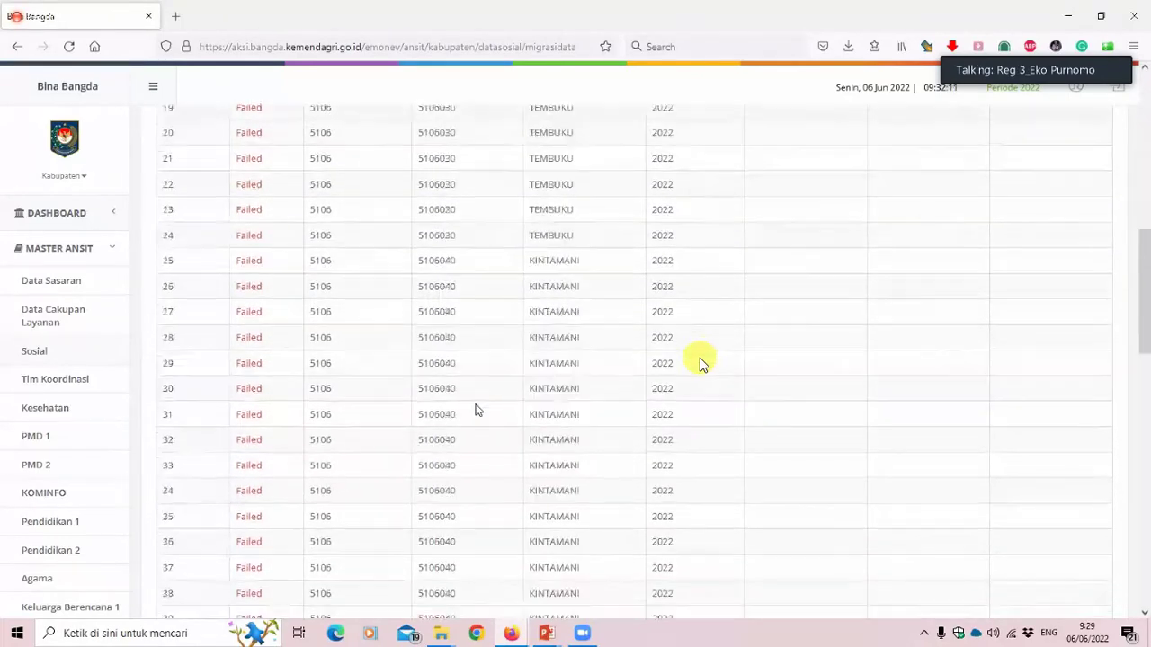
{"action": "scroll", "coordinate": [702, 363], "scroll_direction": "down", "scroll_amount": 10}
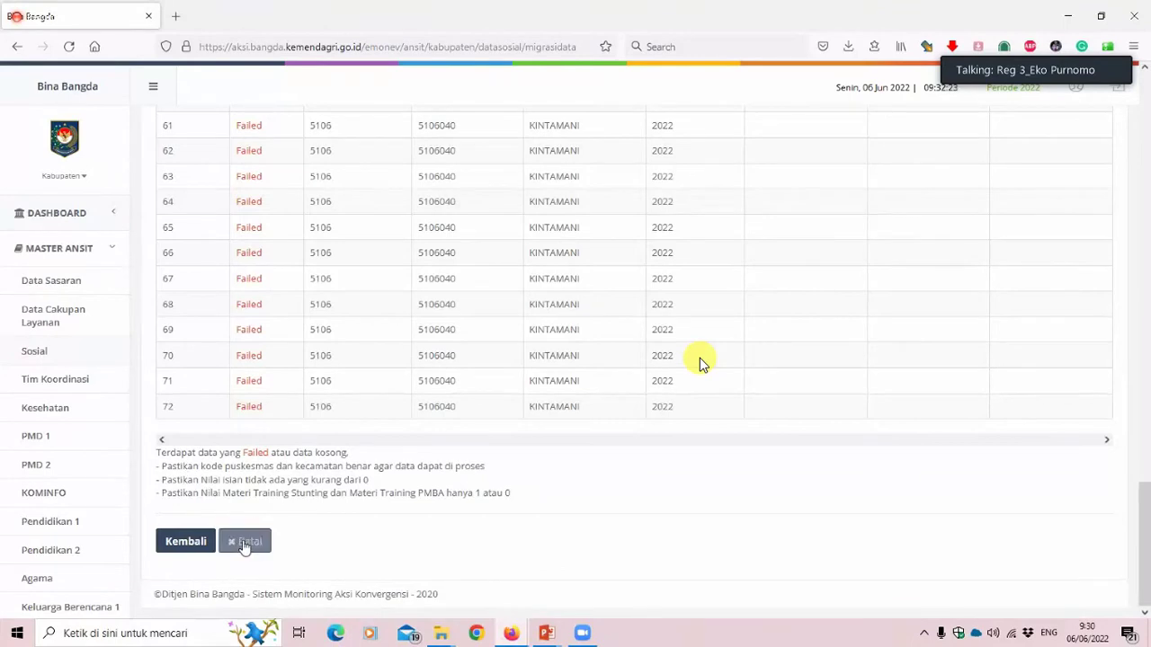
{"action": "left_click", "coordinate": [171, 545]}
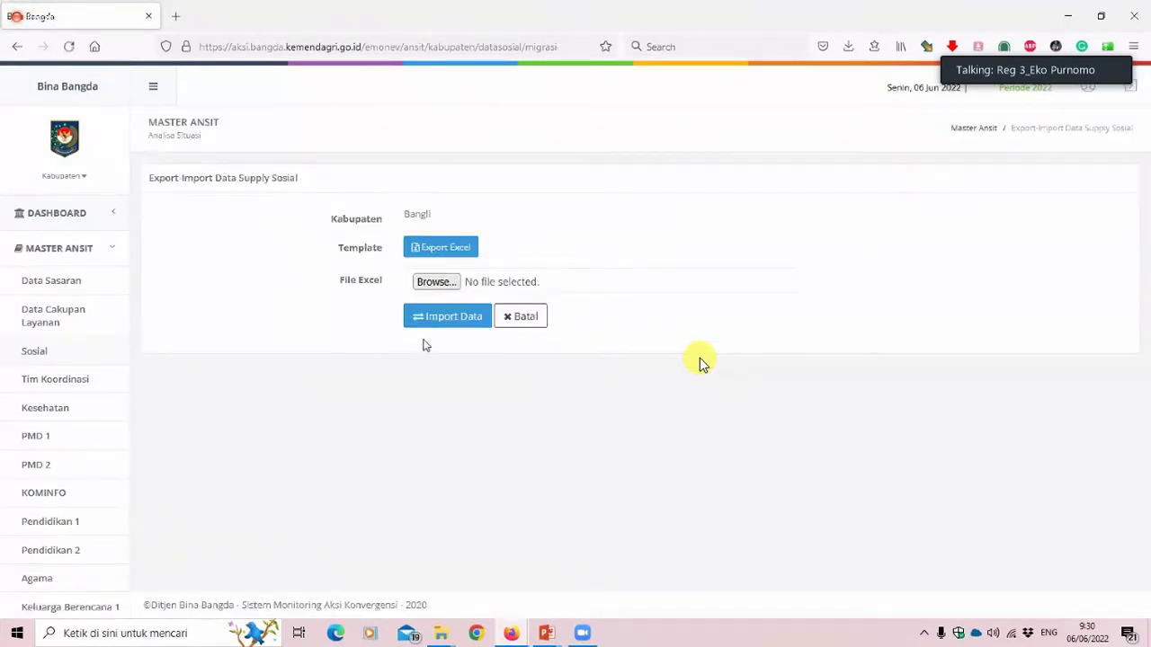
{"action": "left_click", "coordinate": [527, 322]}
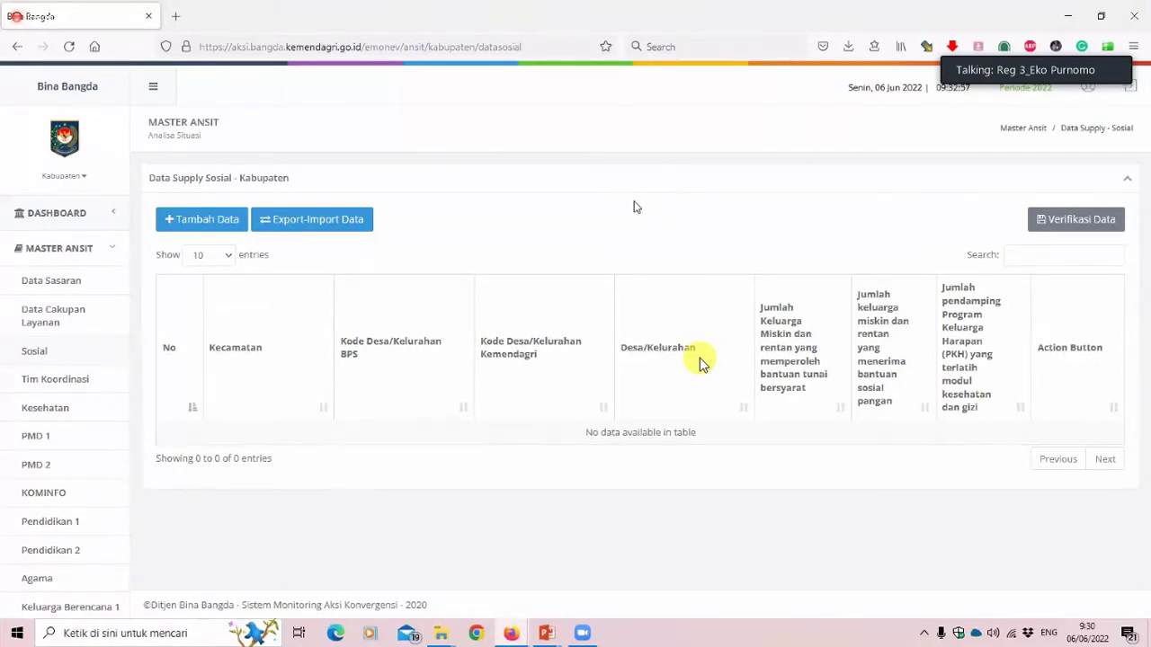
Step: Open the Tim Koordinasi supply data and edit the first indicator, on the Kabupaten/kota level Rembuk Stunting
{"action": "mouse_move", "coordinate": [447, 632]}
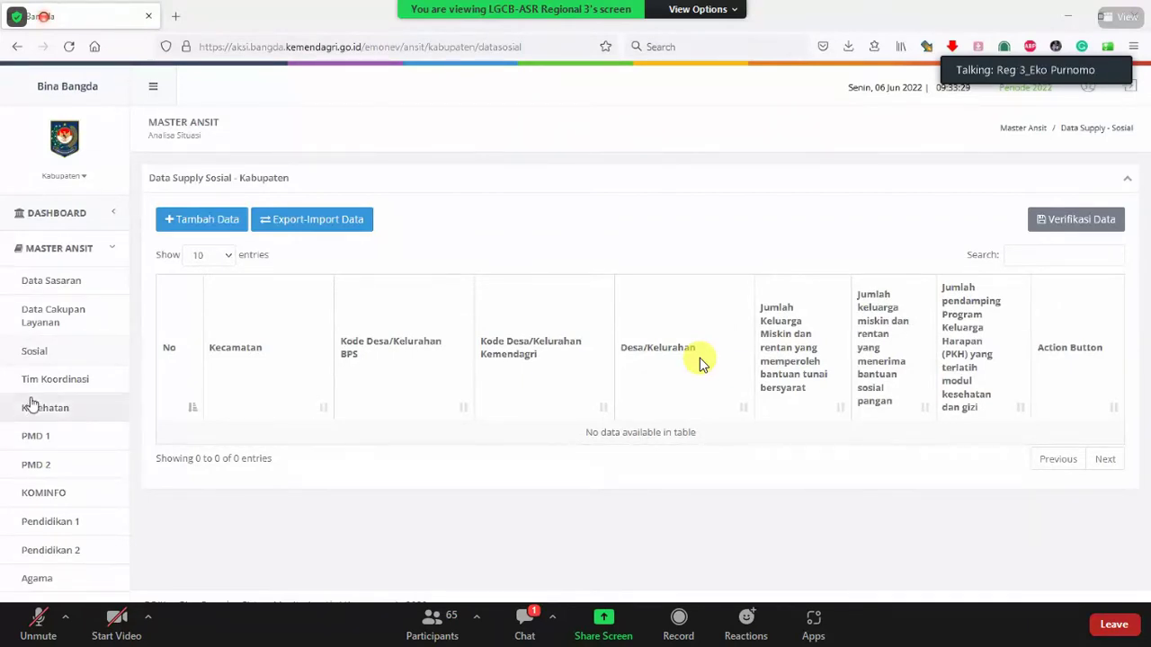
{"action": "scroll", "coordinate": [32, 405], "scroll_direction": "down", "scroll_amount": 2}
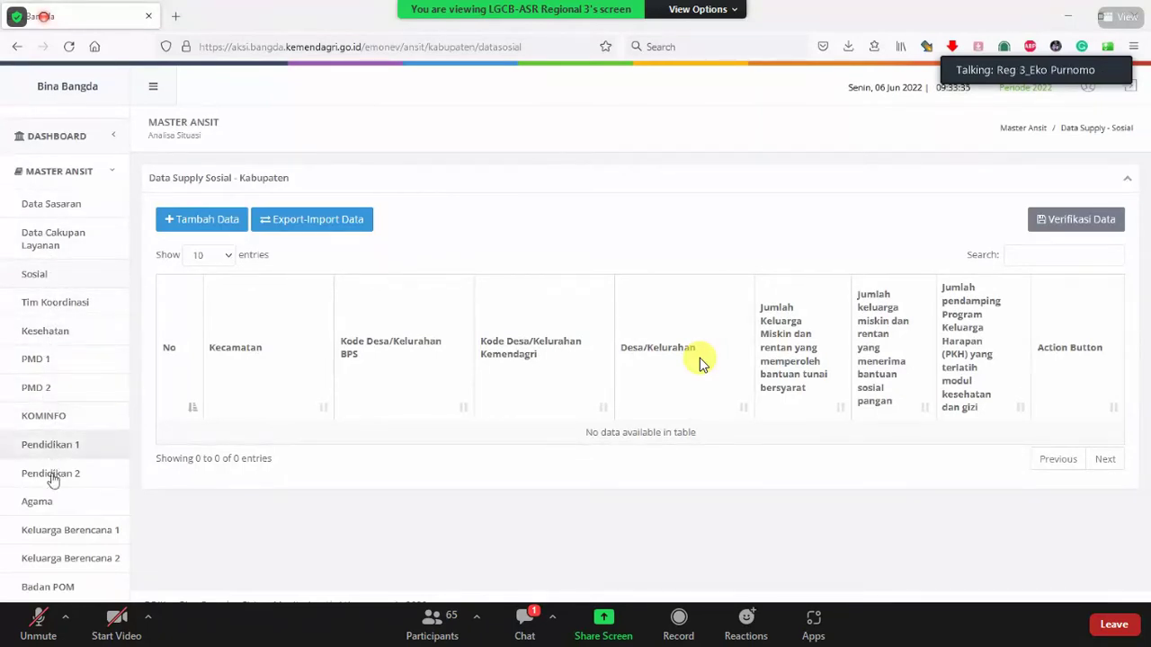
{"action": "scroll", "coordinate": [59, 591], "scroll_direction": "down", "scroll_amount": 1}
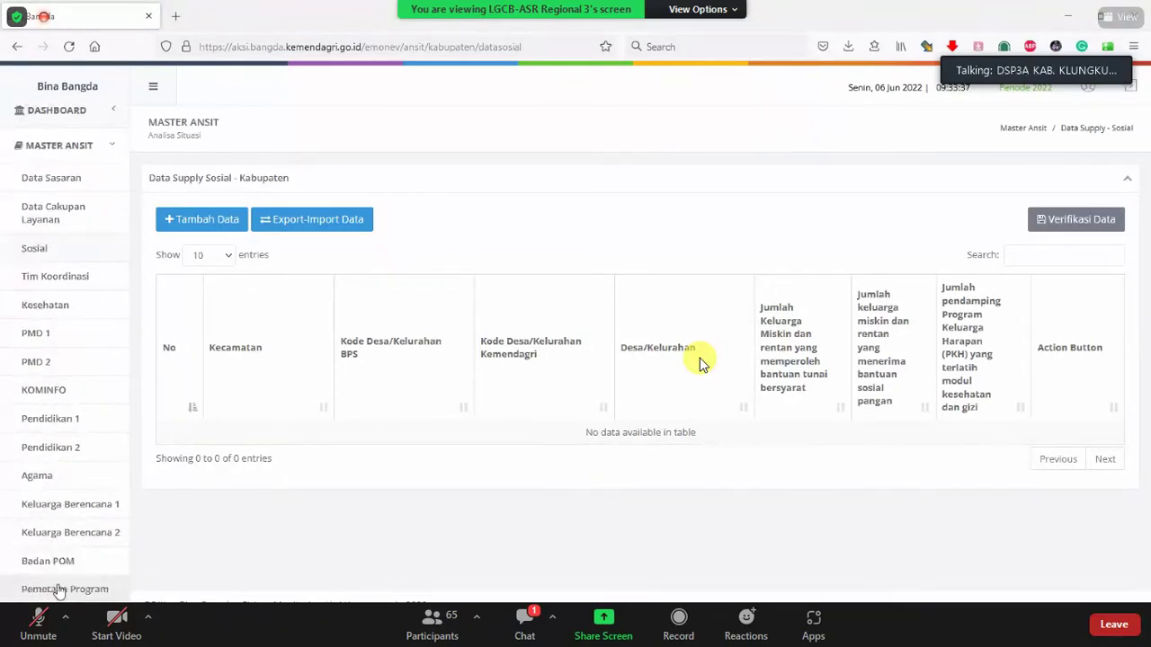
{"action": "left_click", "coordinate": [50, 278]}
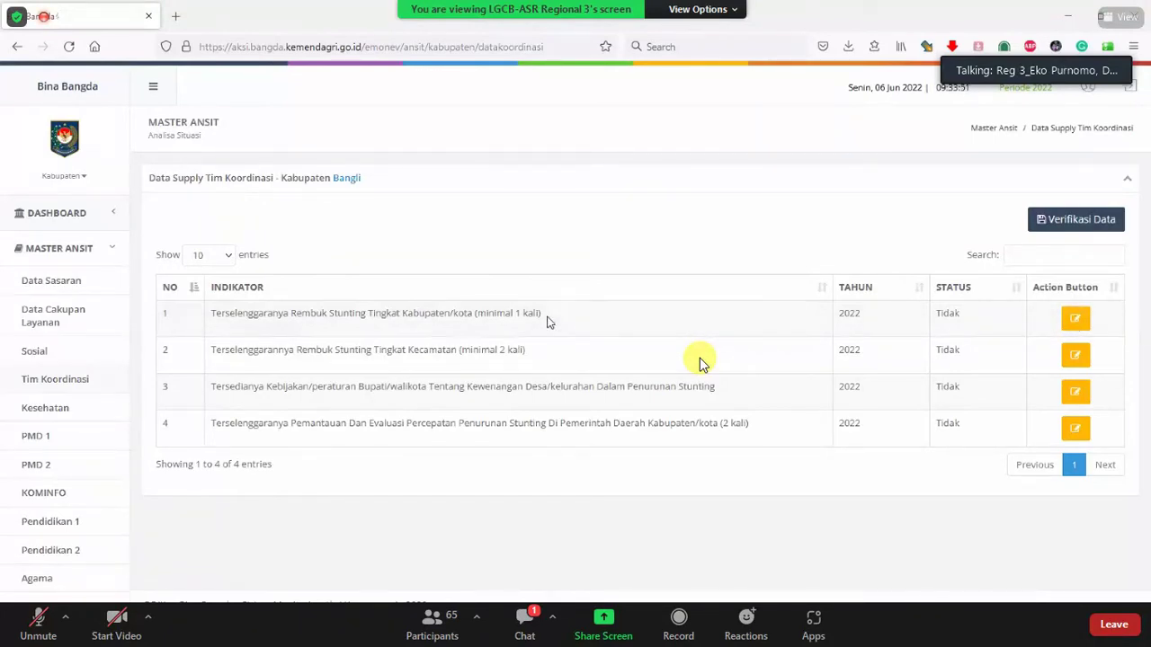
{"action": "left_click", "coordinate": [1076, 319]}
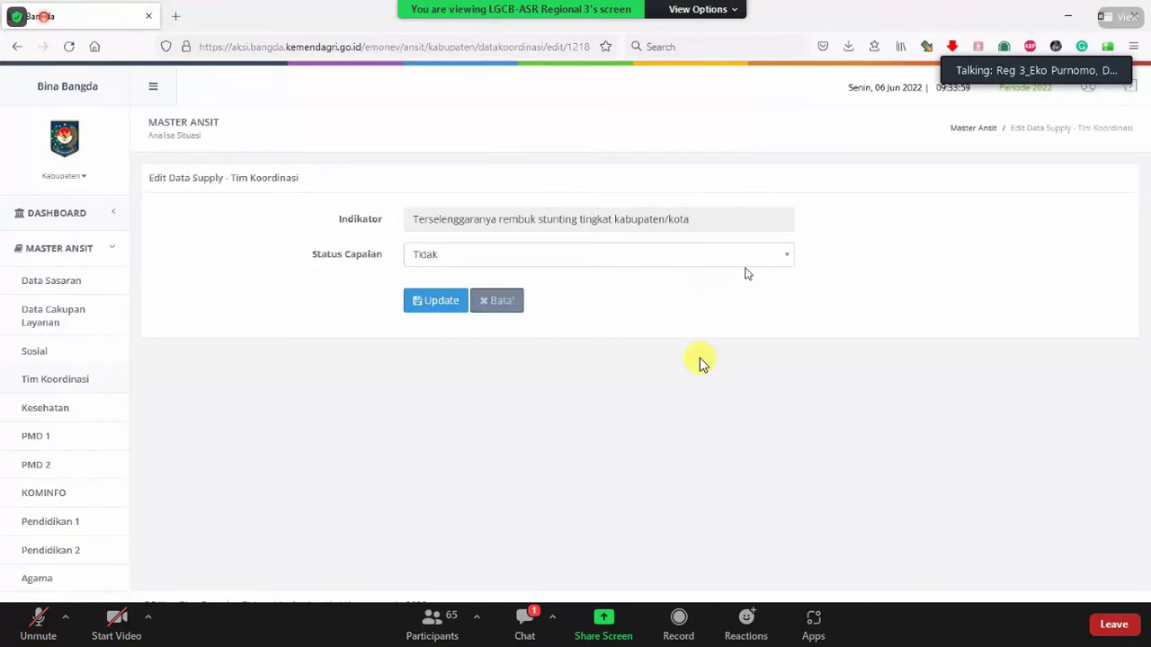
Step: Switch the Kabupaten/kota Rembuk Stunting indicator's Status Capaian to Ya and back to Tidak, and update the record
{"action": "left_click", "coordinate": [788, 259]}
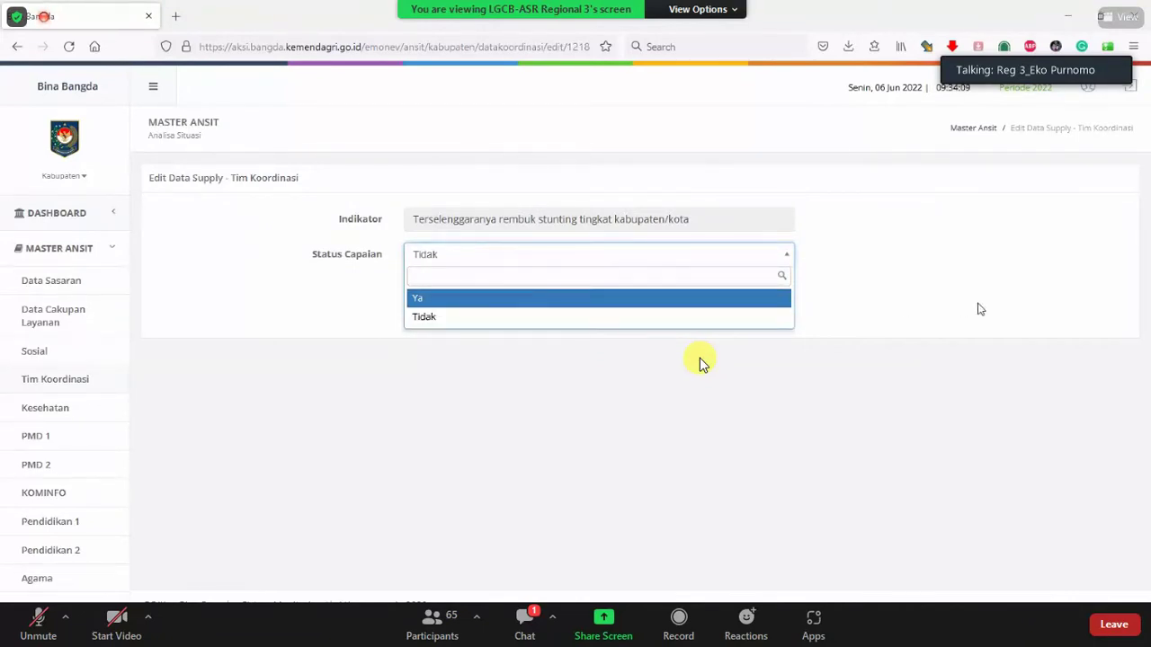
{"action": "left_click", "coordinate": [947, 249]}
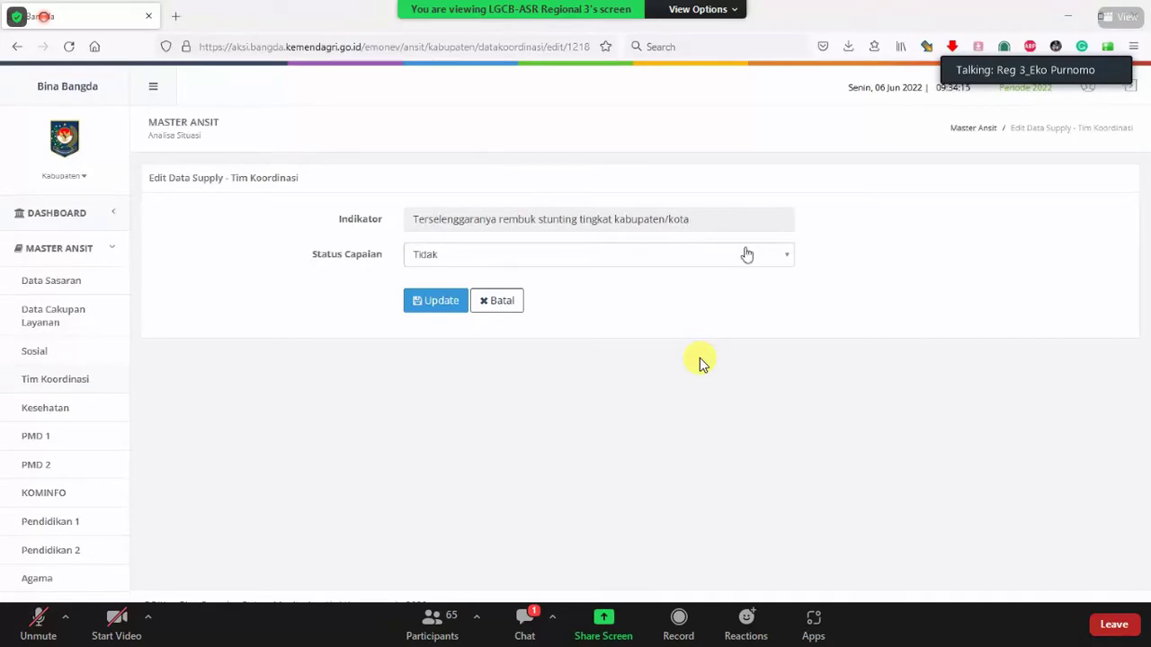
{"action": "left_click", "coordinate": [788, 257]}
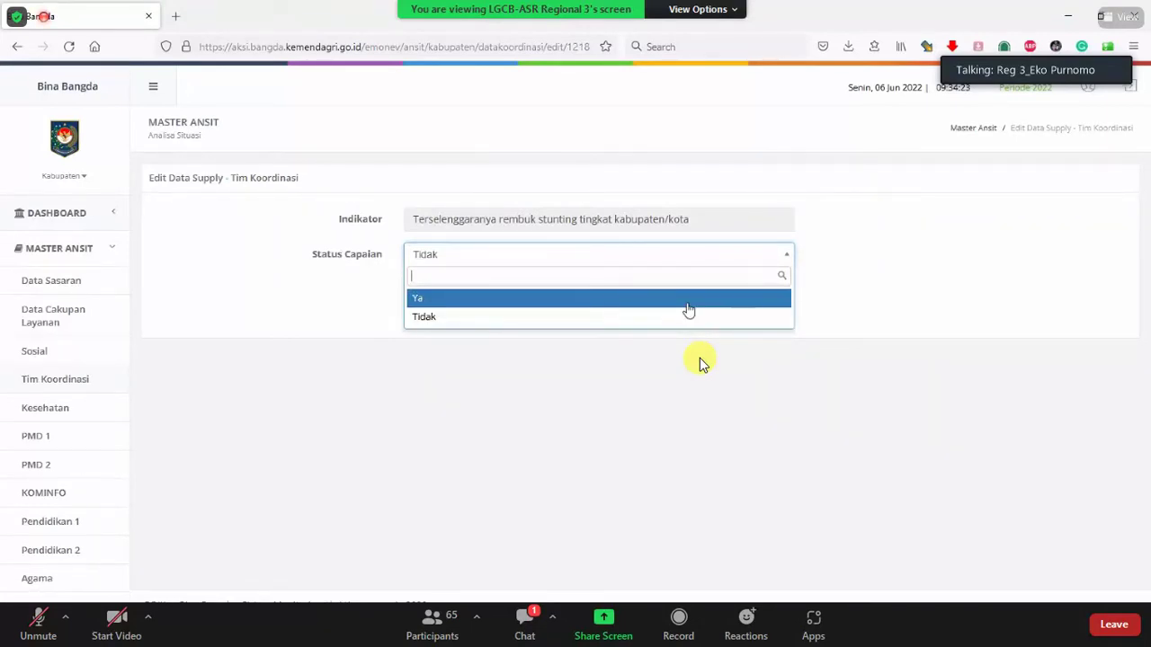
{"action": "left_click", "coordinate": [688, 300]}
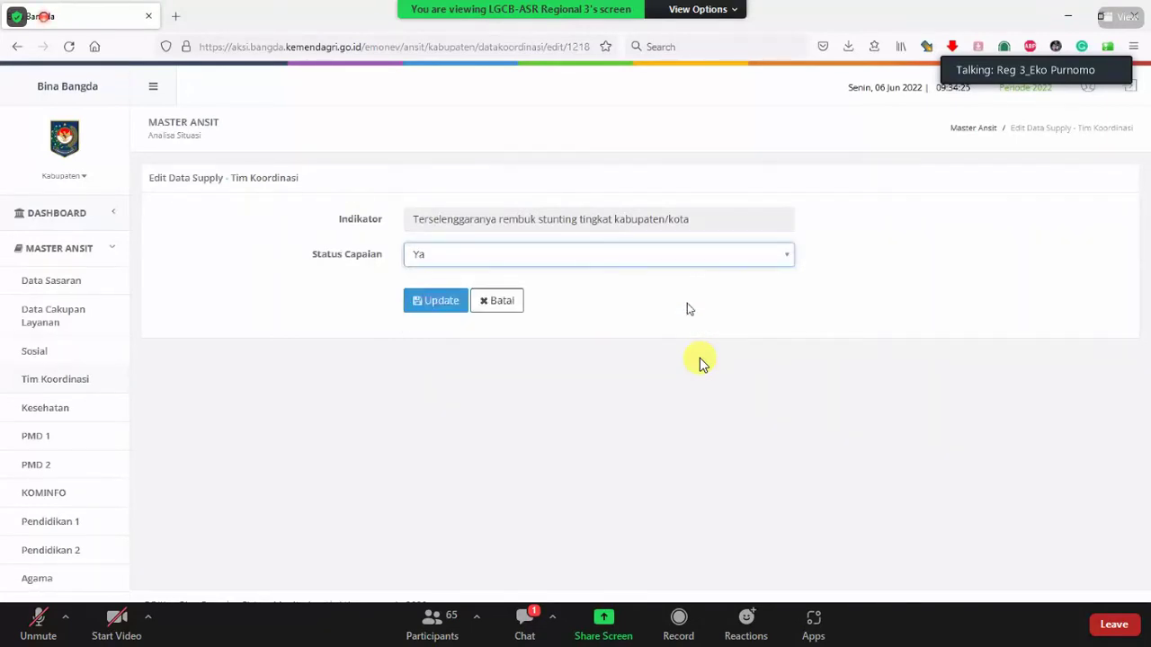
{"action": "left_click", "coordinate": [790, 259]}
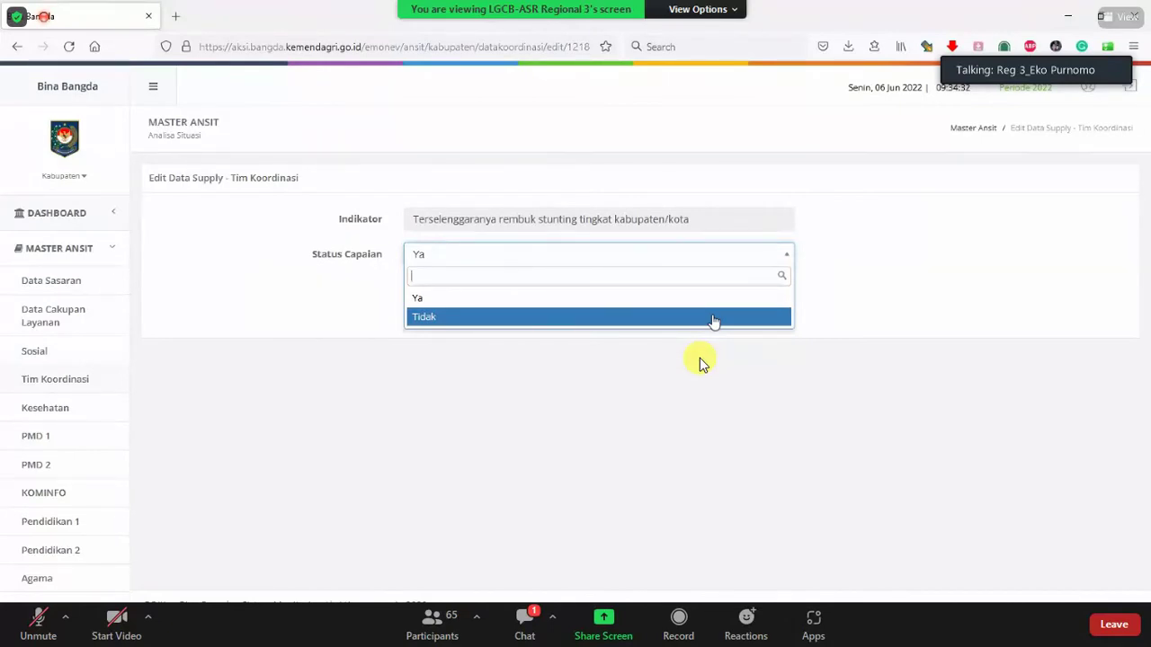
{"action": "left_click", "coordinate": [714, 319]}
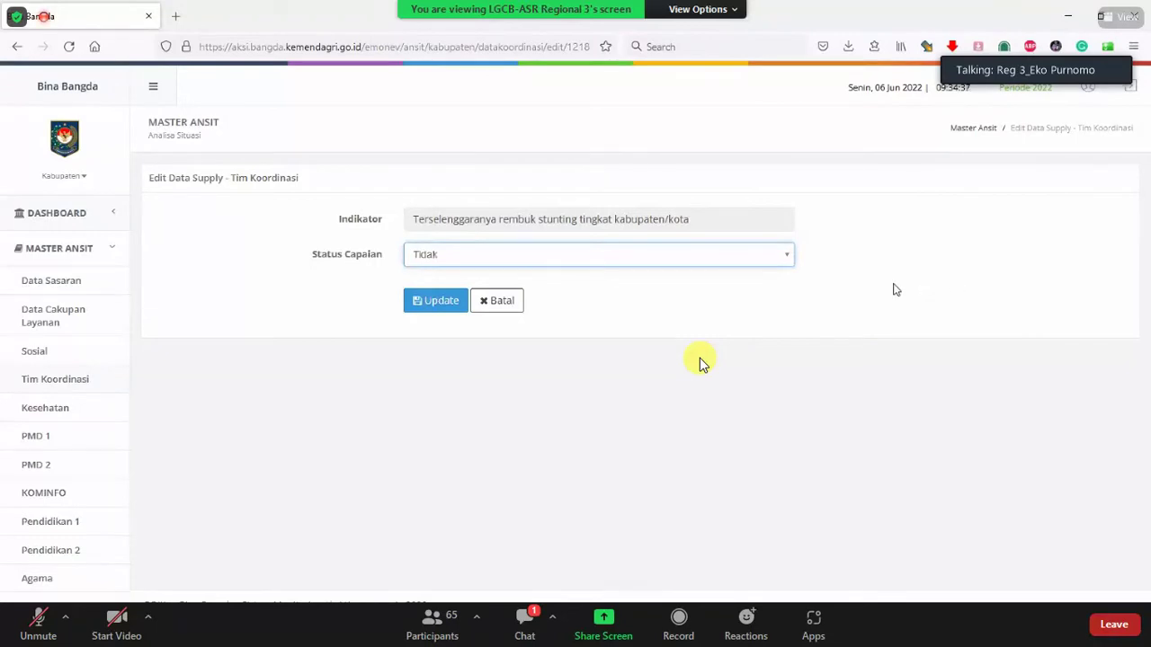
{"action": "left_click", "coordinate": [435, 304]}
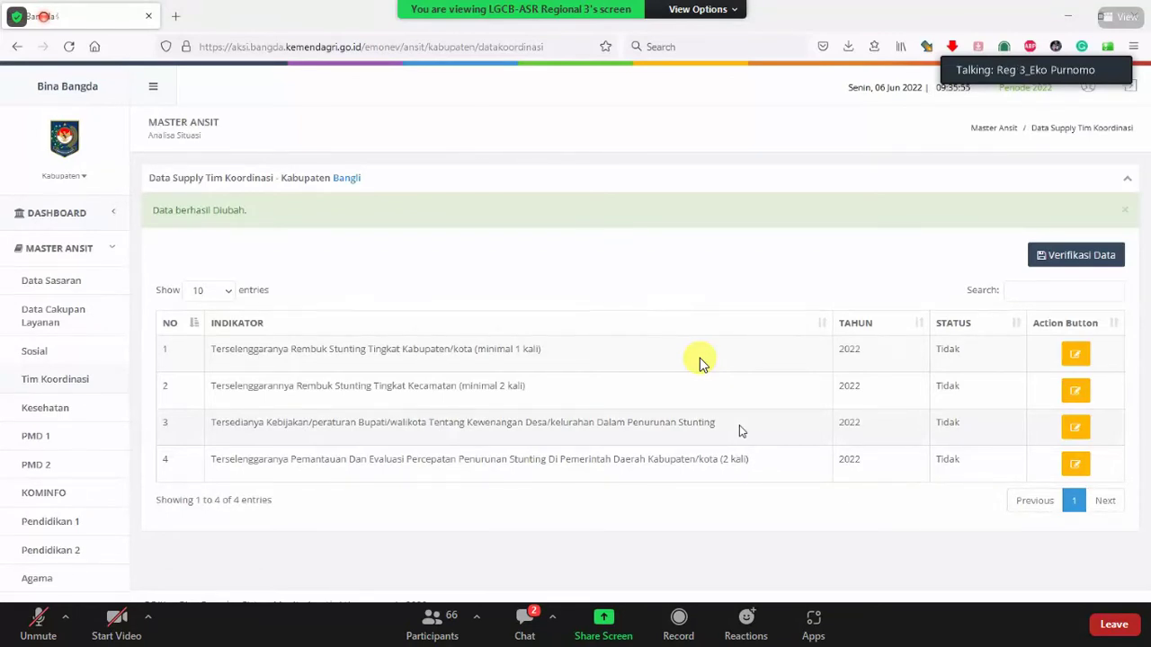
Step: Try to set Status Capaian to Ya for the third indicator, on Bupati/walikota regulations about village authority, and update the record
{"action": "left_click", "coordinate": [1075, 429]}
{"action": "left_click", "coordinate": [786, 259]}
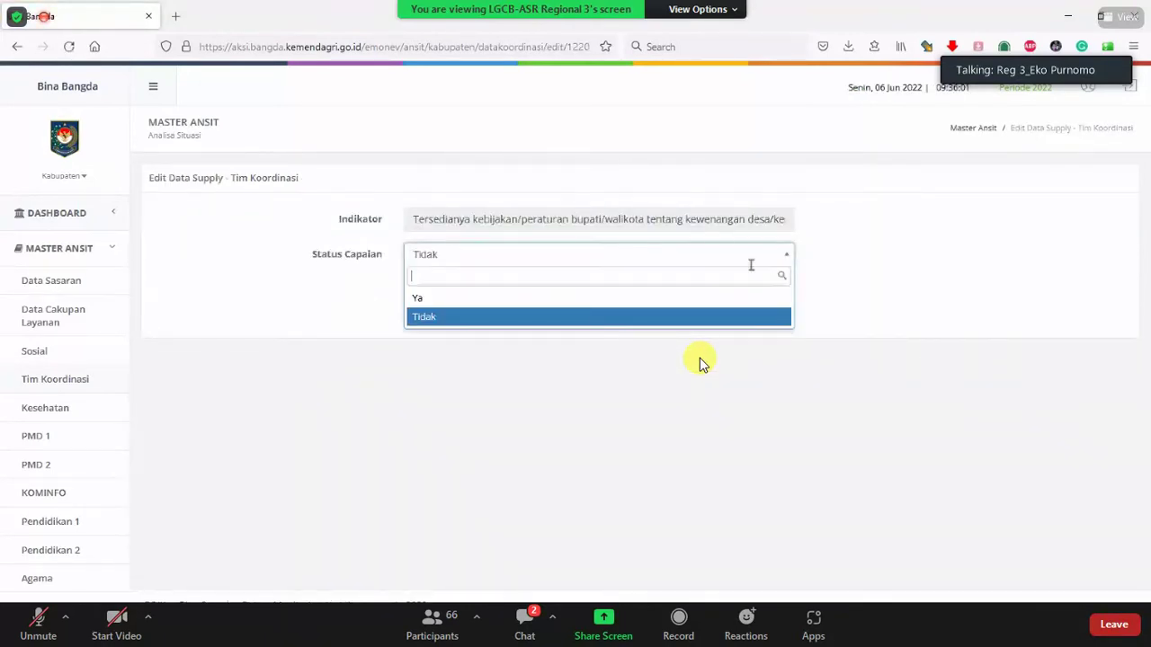
{"action": "left_click", "coordinate": [689, 302]}
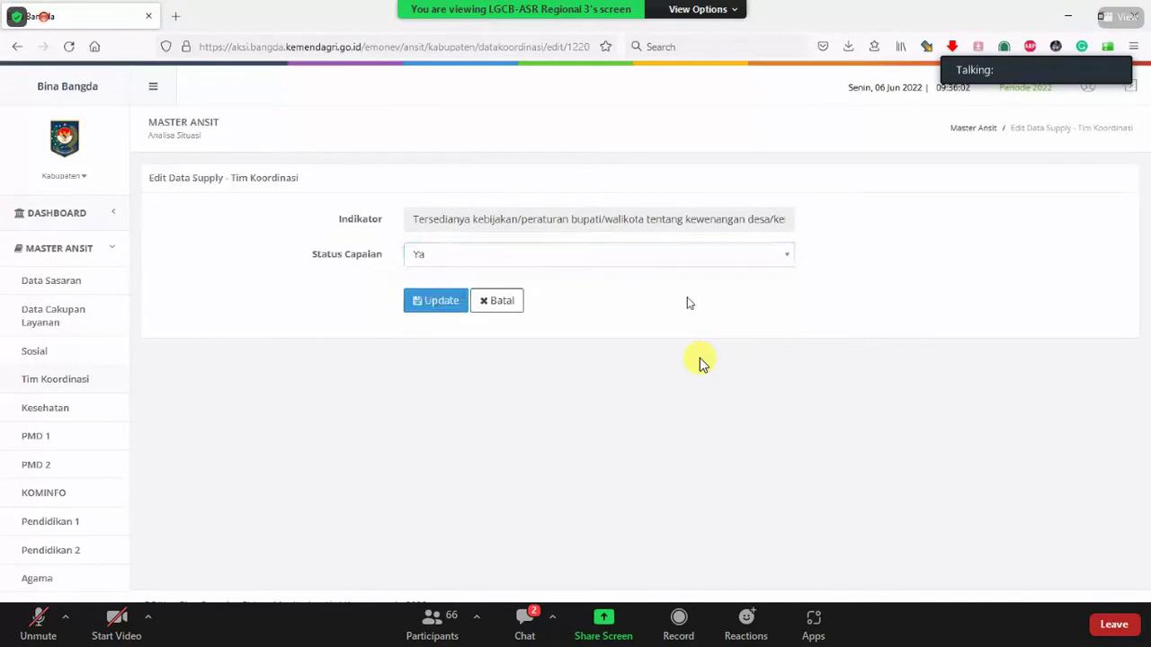
{"action": "left_click", "coordinate": [437, 304]}
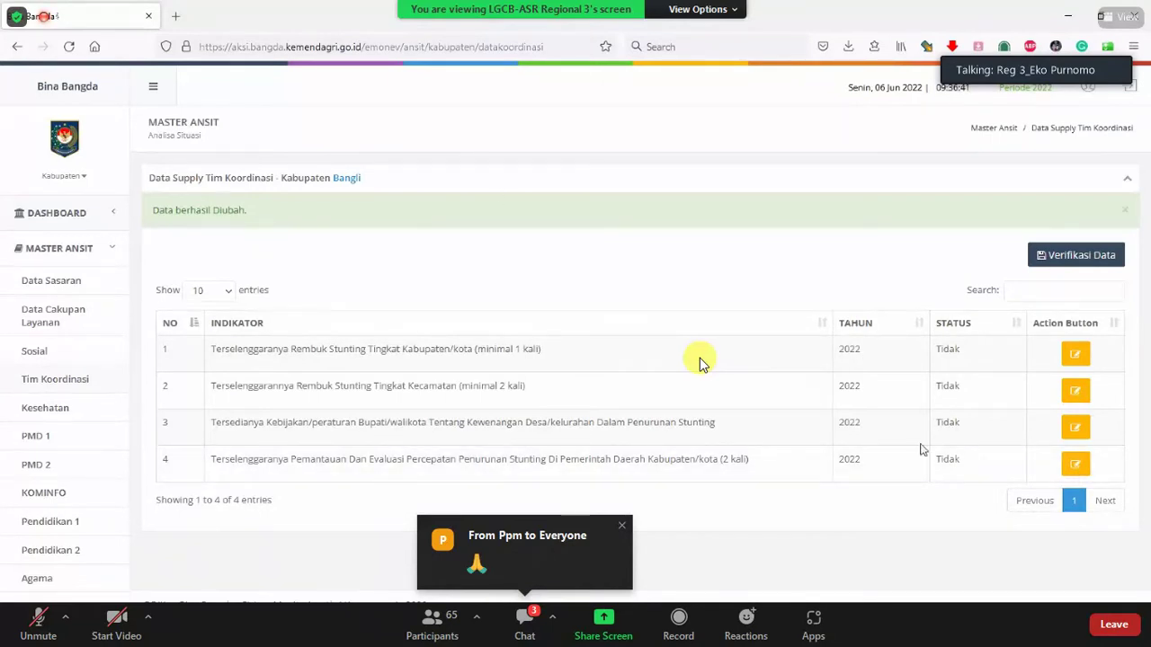
Step: Edit the fourth Tim Koordinasi indicator, on monitoring and evaluation, switching Status Capaian to Ya and back to Tidak, and update the record
{"action": "left_click", "coordinate": [1076, 464]}
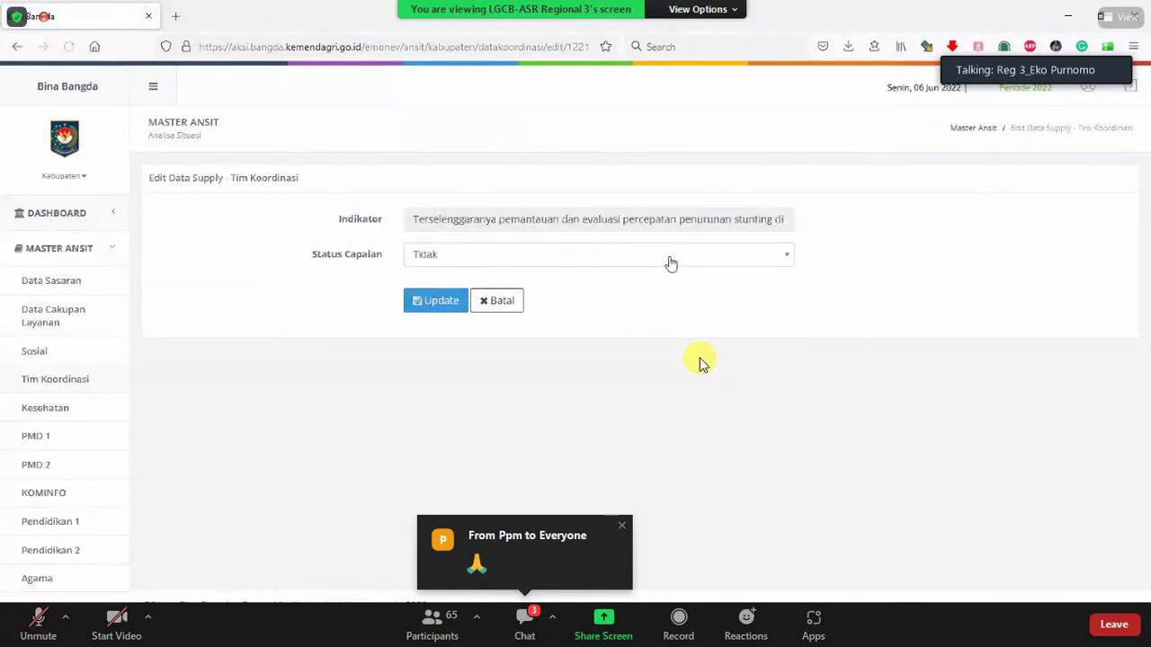
{"action": "left_click", "coordinate": [689, 257]}
{"action": "left_click", "coordinate": [599, 300]}
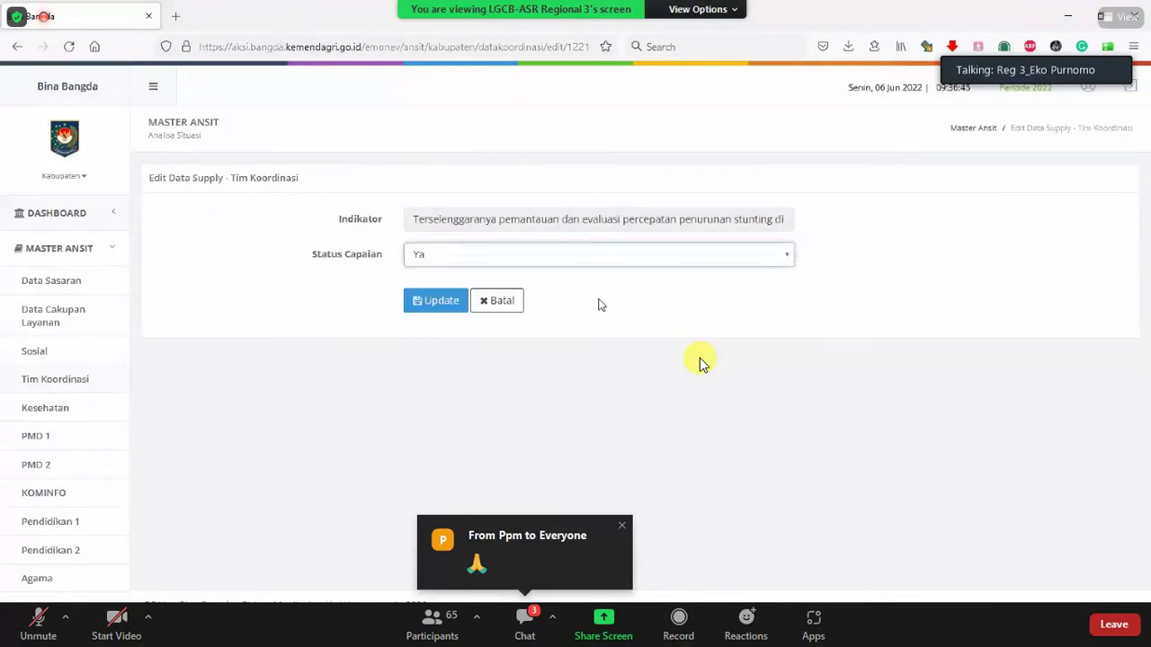
{"action": "left_click", "coordinate": [616, 256]}
{"action": "left_click", "coordinate": [520, 317]}
{"action": "left_click", "coordinate": [438, 304]}
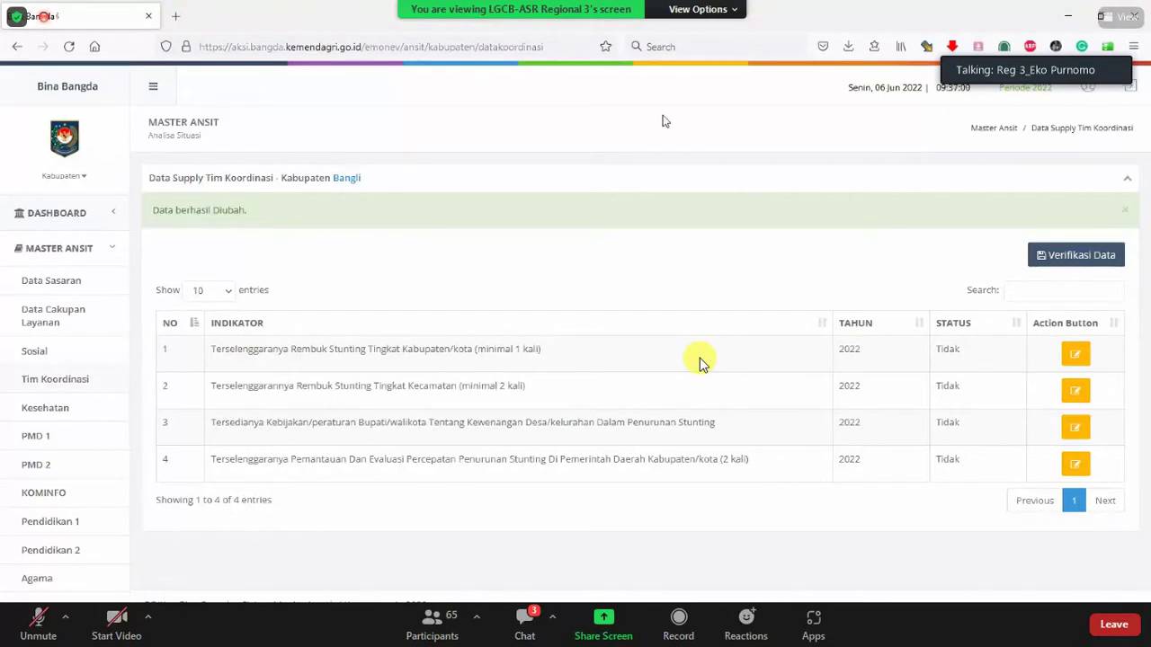
Step: Start verifying all Tim Koordinasi data but decline the confirmation, and open the Kesehatan supply data to view its indicator columns
{"action": "left_click", "coordinate": [1082, 259]}
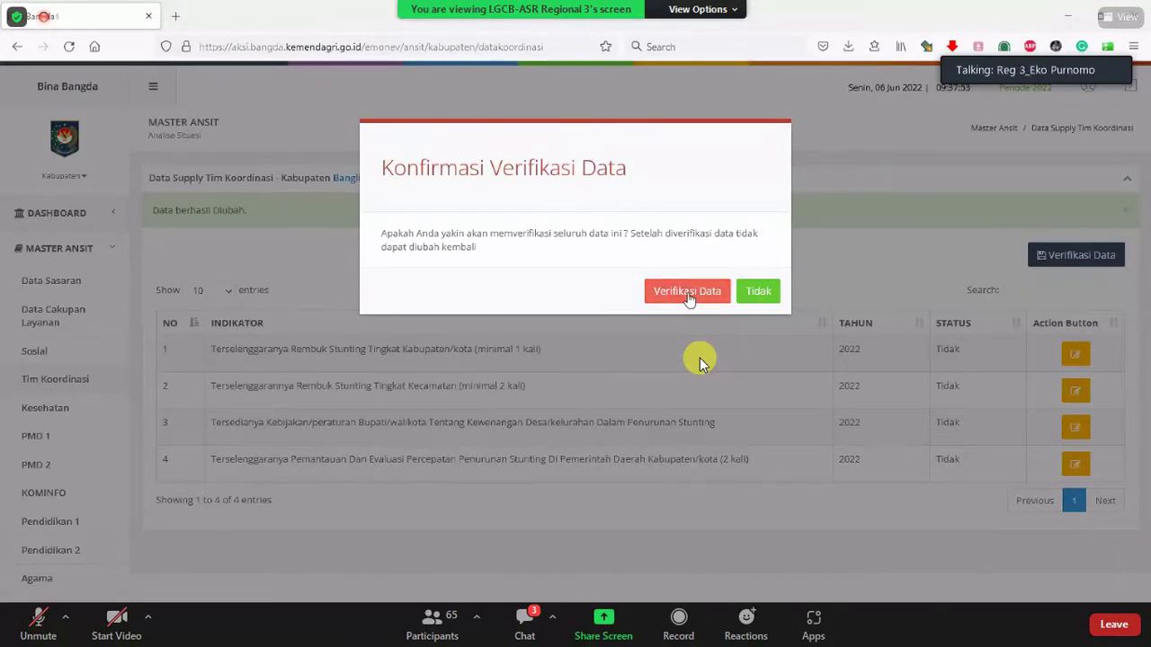
{"action": "left_click", "coordinate": [760, 295]}
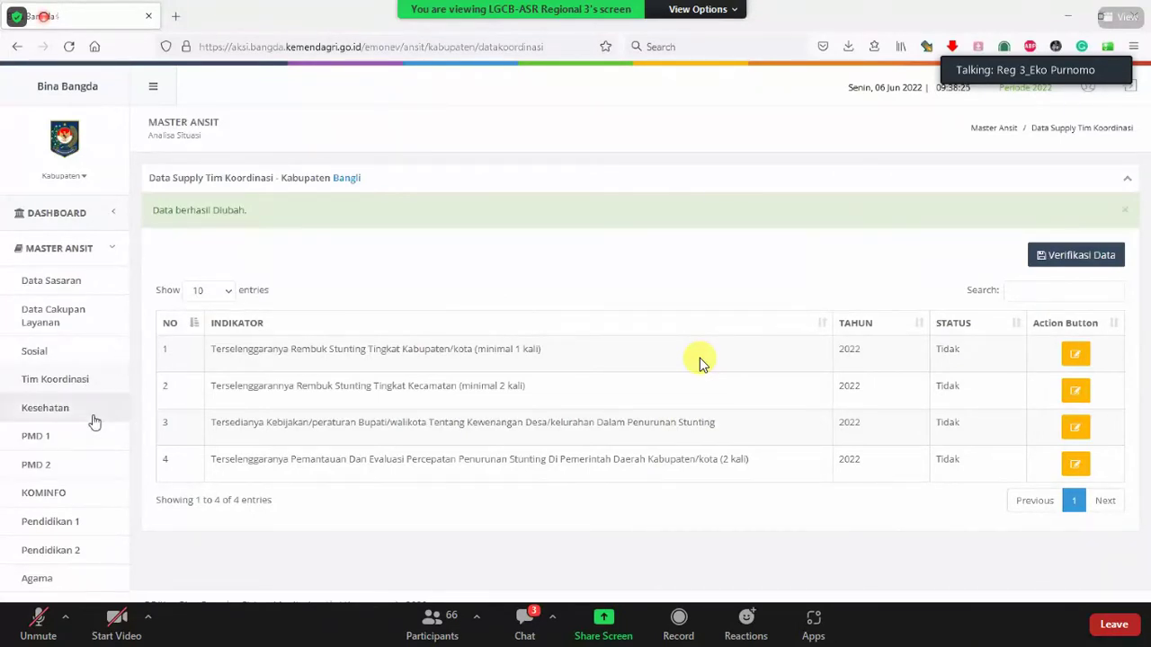
{"action": "left_click", "coordinate": [60, 413]}
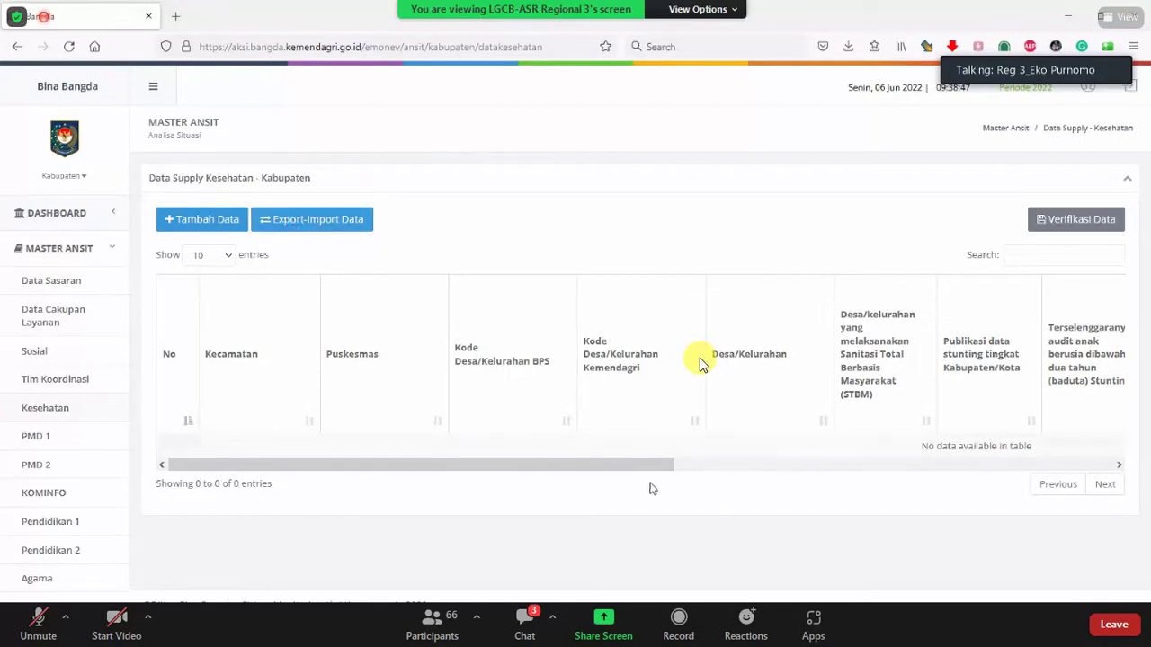
{"action": "left_click_drag", "start_coordinate": [655, 464], "coordinate": [1025, 470]}
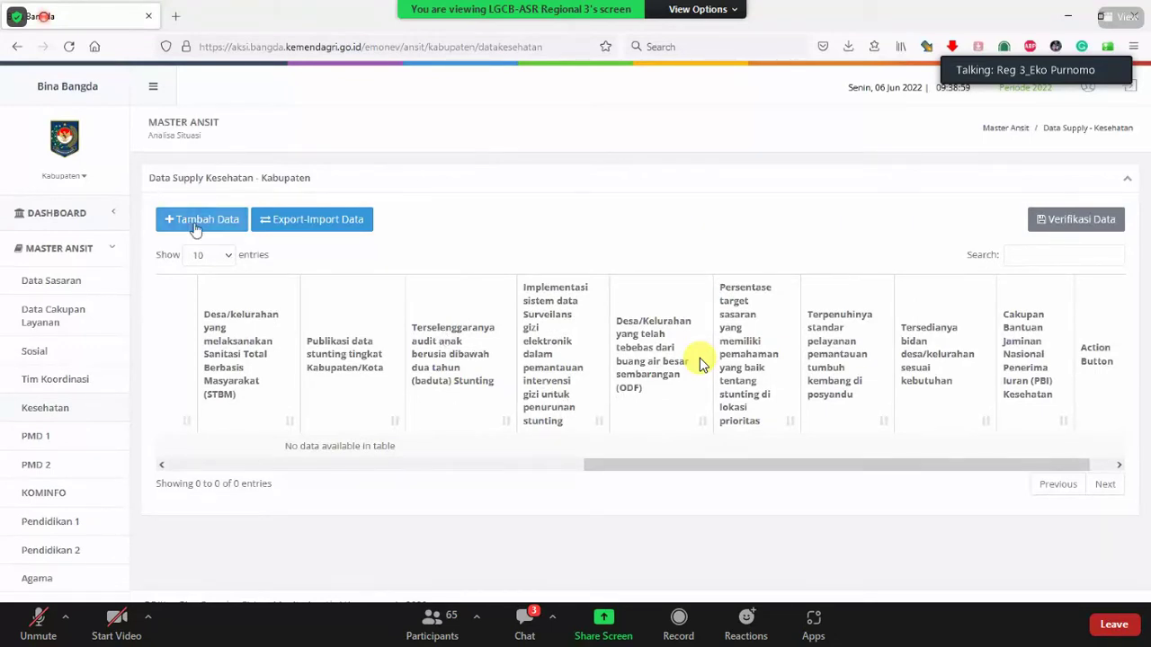
Step: Start adding a Kesehatan supply record and select Peninjoan - Tembuku as the Nama Desa
{"action": "left_click", "coordinate": [196, 227]}
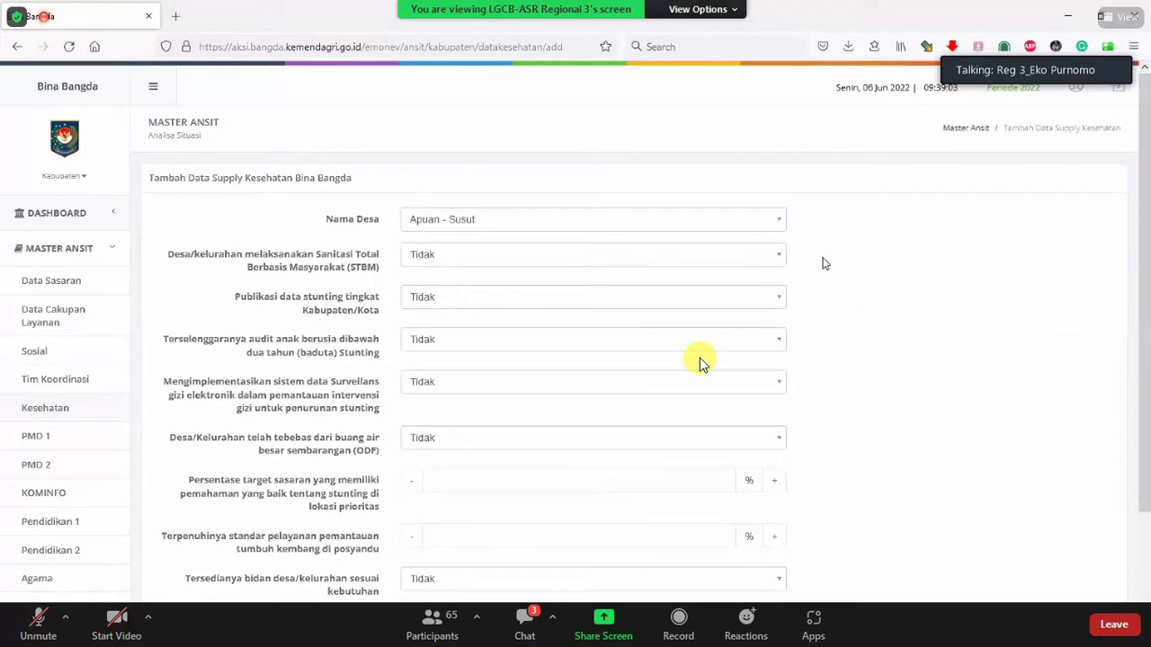
{"action": "left_click", "coordinate": [780, 223]}
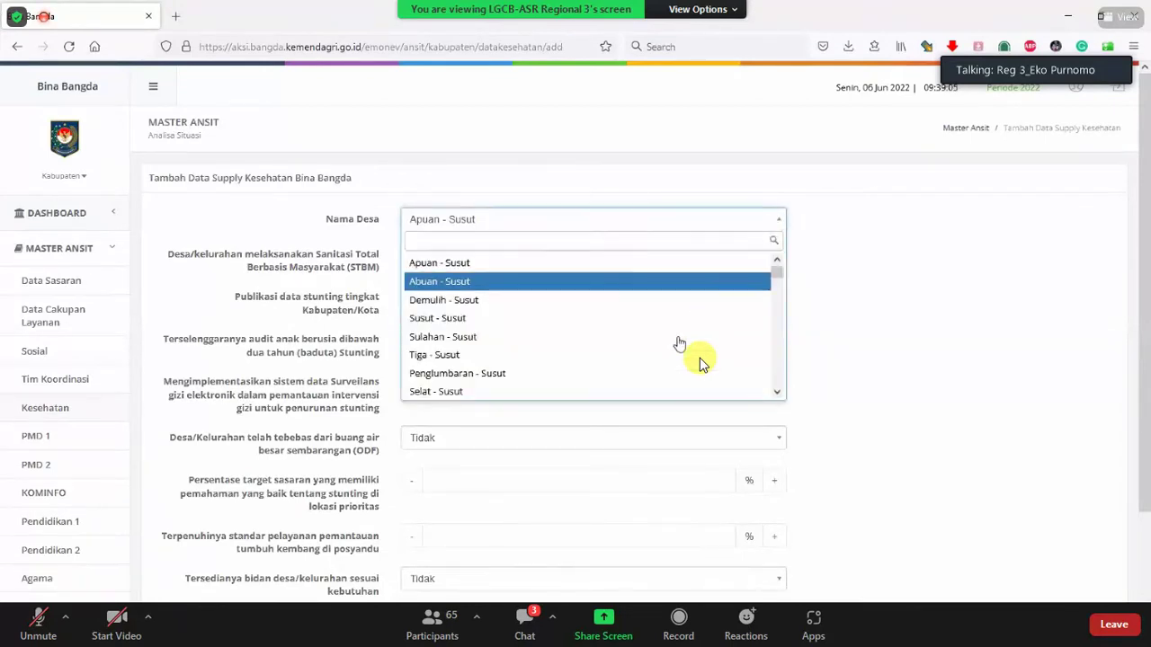
{"action": "scroll", "coordinate": [666, 365], "scroll_direction": "down", "scroll_amount": 3}
{"action": "scroll", "coordinate": [659, 378], "scroll_direction": "up", "scroll_amount": 2}
{"action": "scroll", "coordinate": [659, 380], "scroll_direction": "down", "scroll_amount": 2}
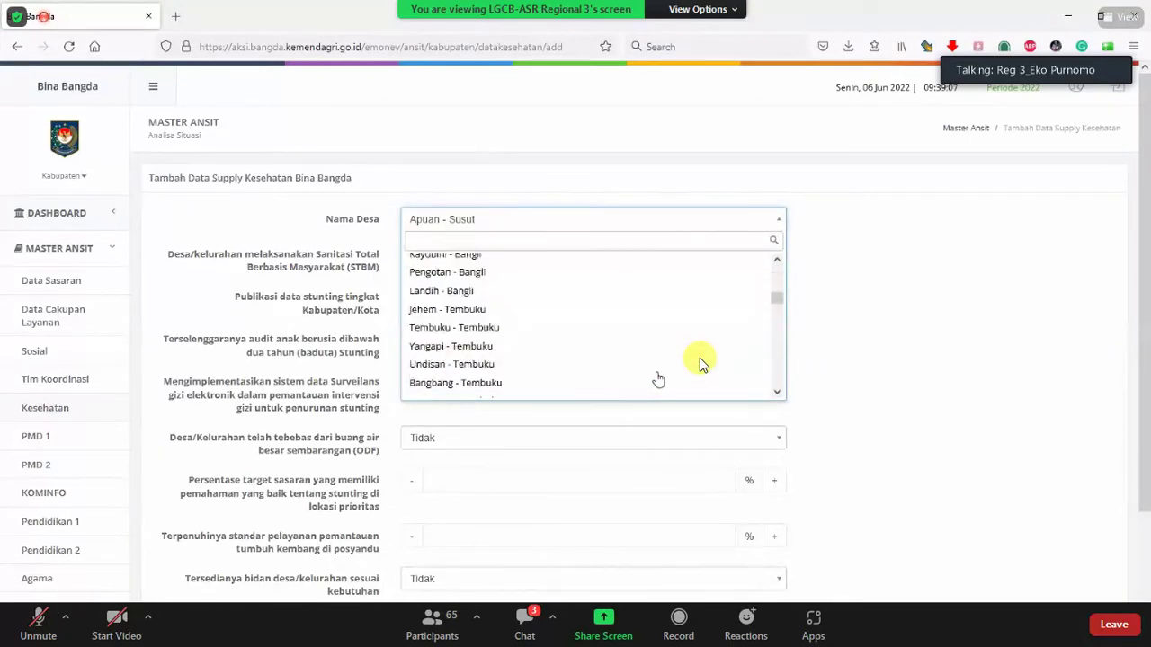
{"action": "scroll", "coordinate": [658, 379], "scroll_direction": "down", "scroll_amount": 1}
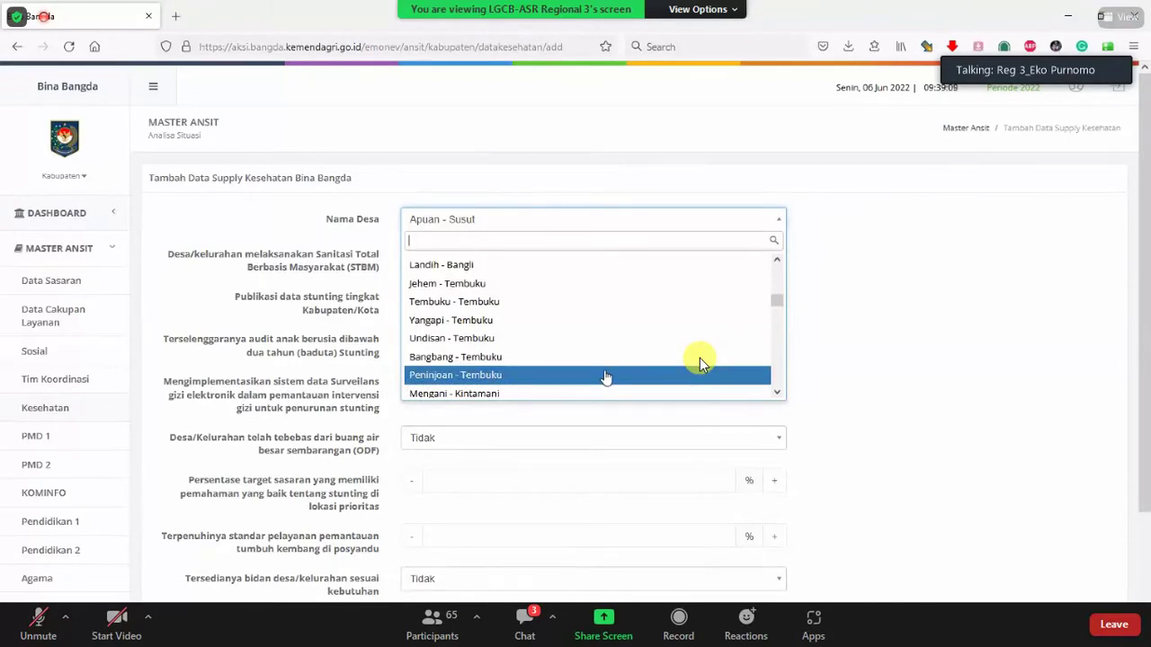
{"action": "left_click", "coordinate": [606, 378]}
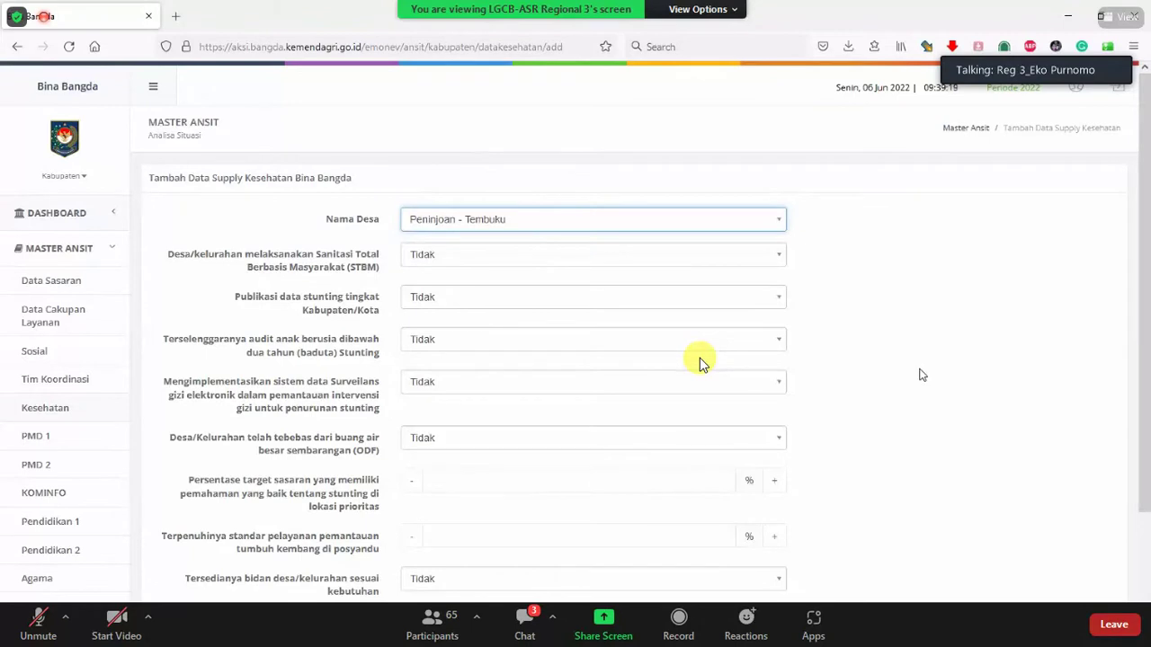
Step: Switch the Sanitasi Total Berbasis Masyarakat (STBM) indicator to Ya and back to Tidak
{"action": "left_click", "coordinate": [780, 260]}
{"action": "left_click", "coordinate": [780, 261]}
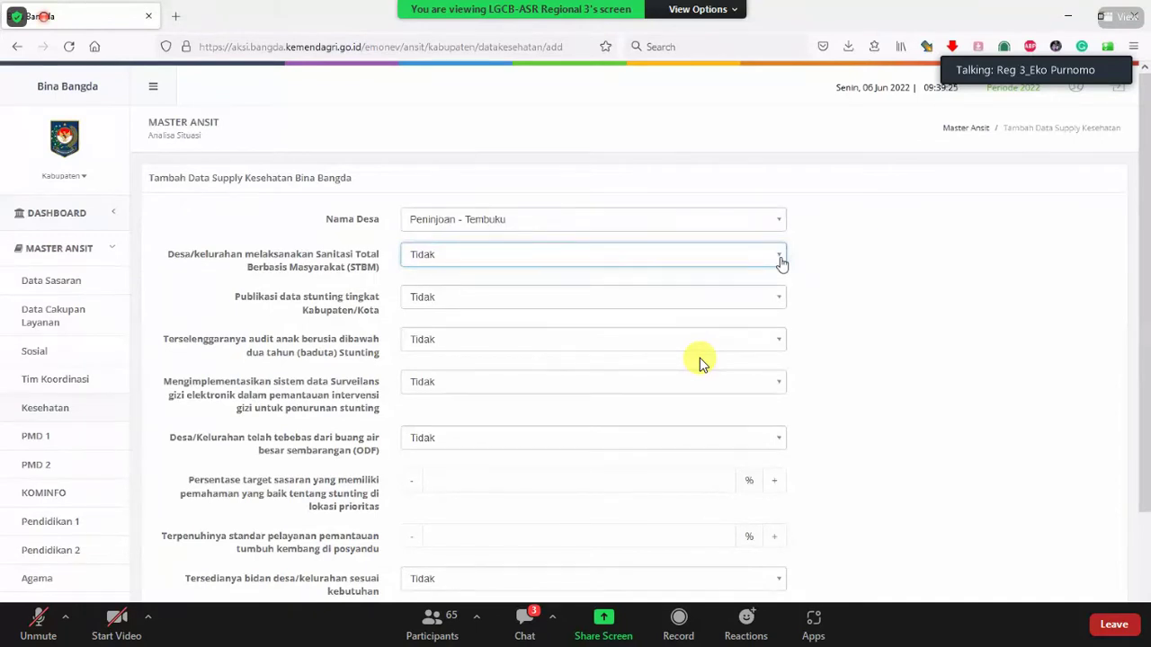
{"action": "left_click", "coordinate": [782, 261]}
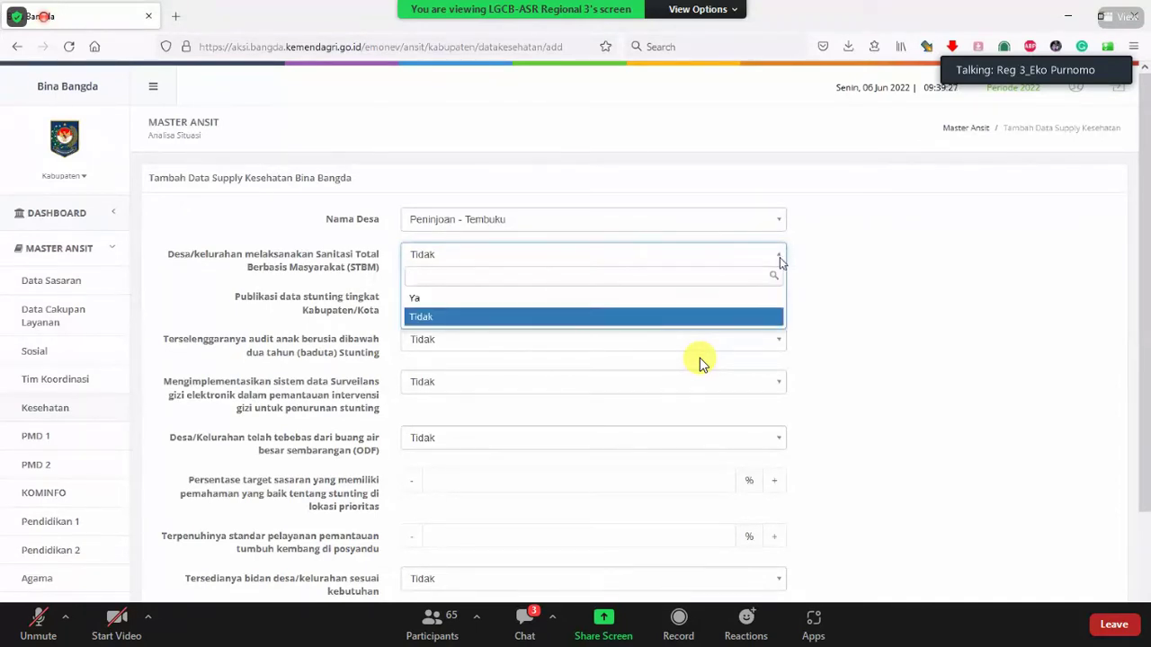
{"action": "left_click", "coordinate": [760, 303]}
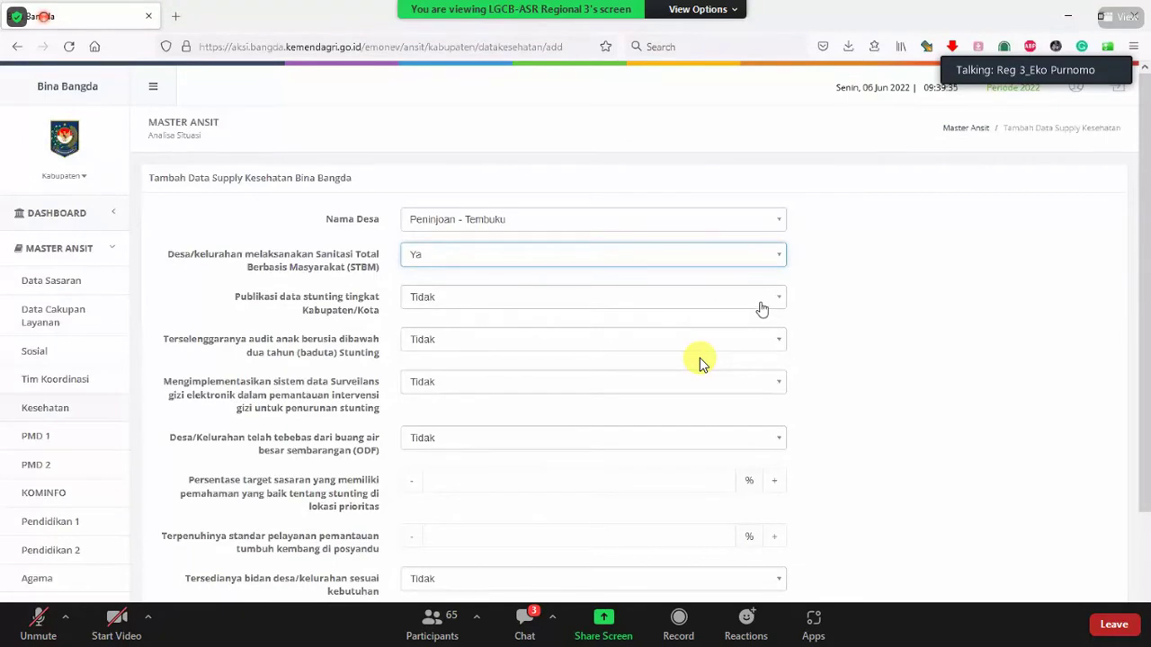
{"action": "left_click", "coordinate": [781, 260]}
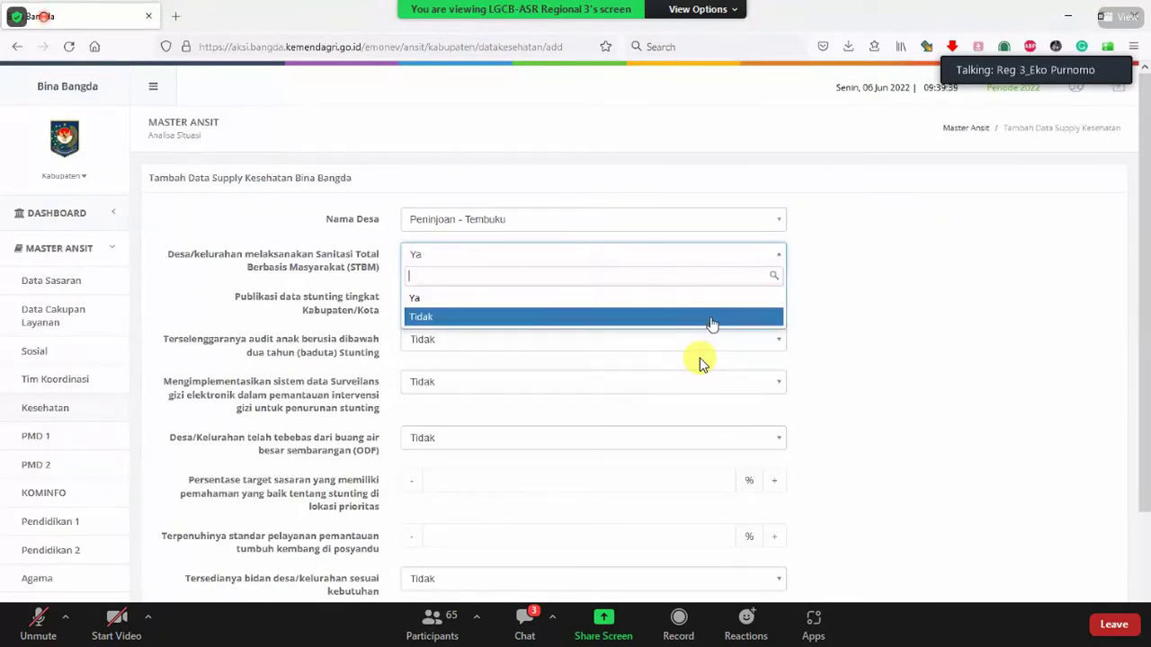
{"action": "left_click", "coordinate": [711, 318]}
Step: Set both the Kabupaten/Kota stunting data publication and the under-two (baduta) stunting audit indicators to Ya
{"action": "left_click", "coordinate": [776, 300]}
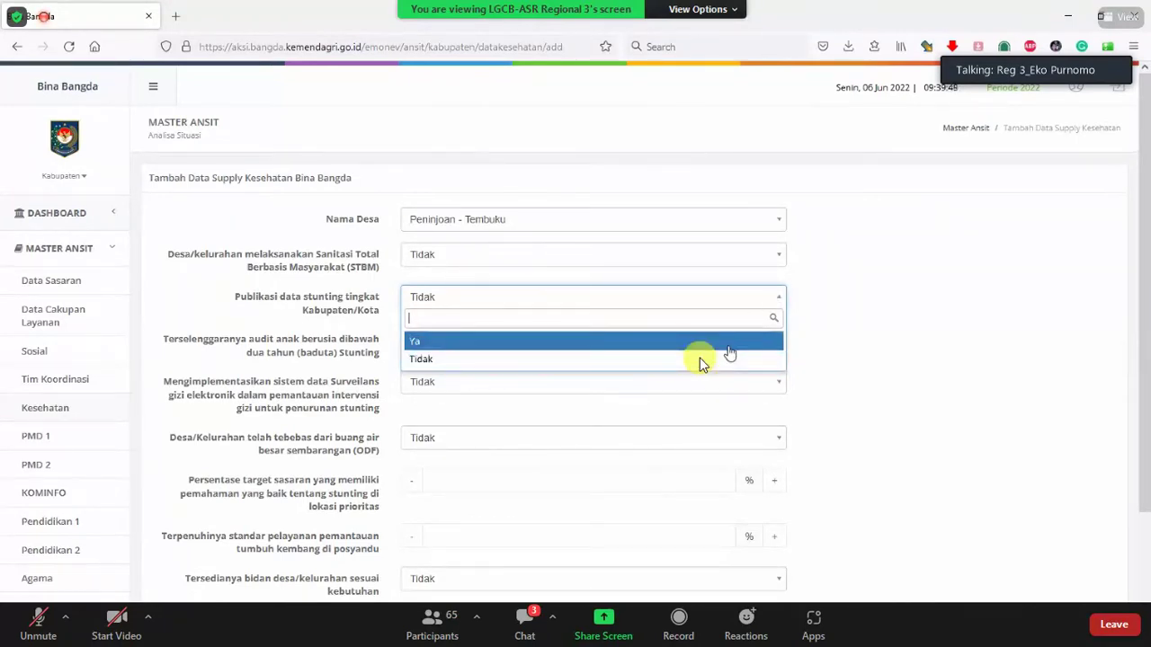
{"action": "left_click", "coordinate": [728, 341]}
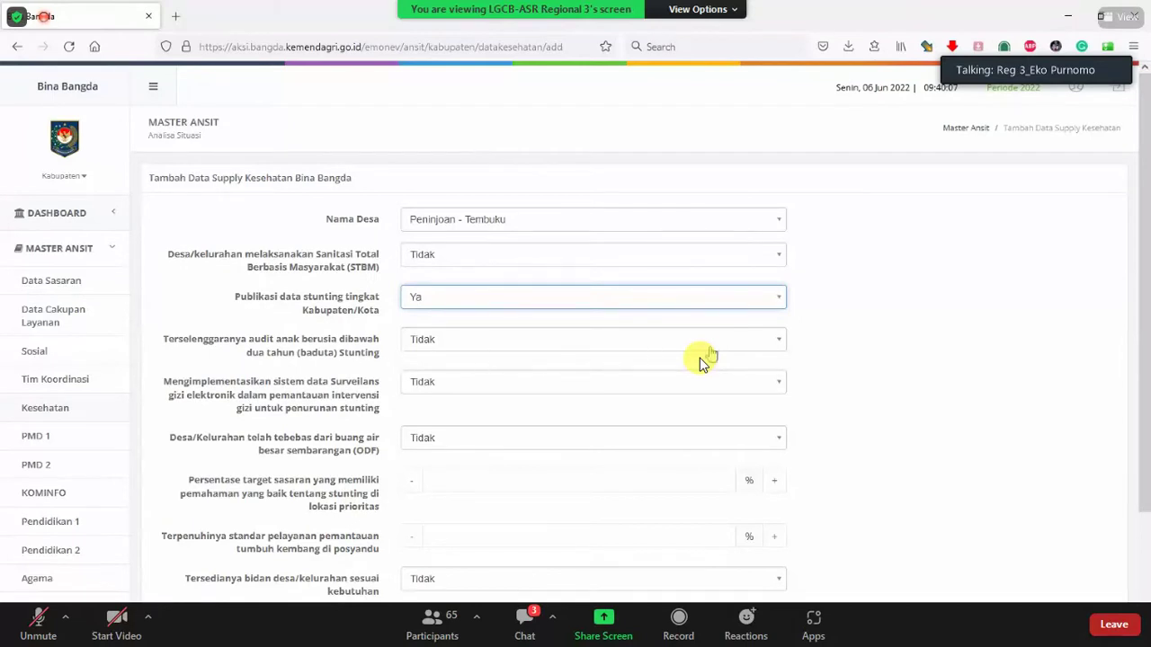
{"action": "left_click", "coordinate": [779, 340]}
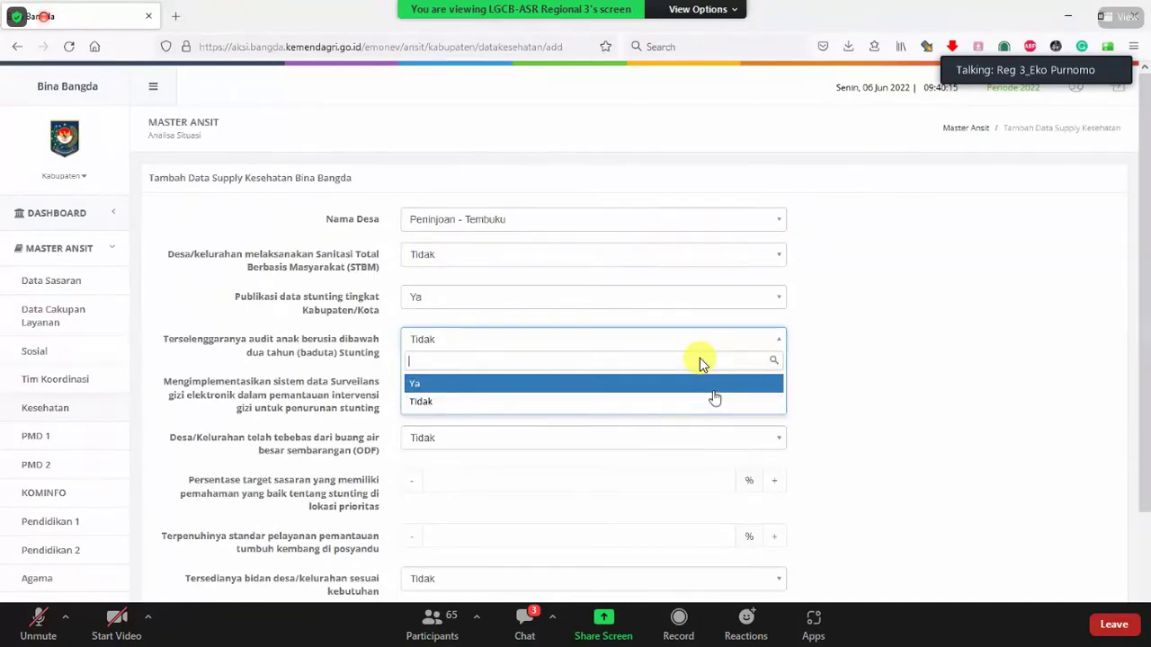
{"action": "left_click", "coordinate": [714, 390]}
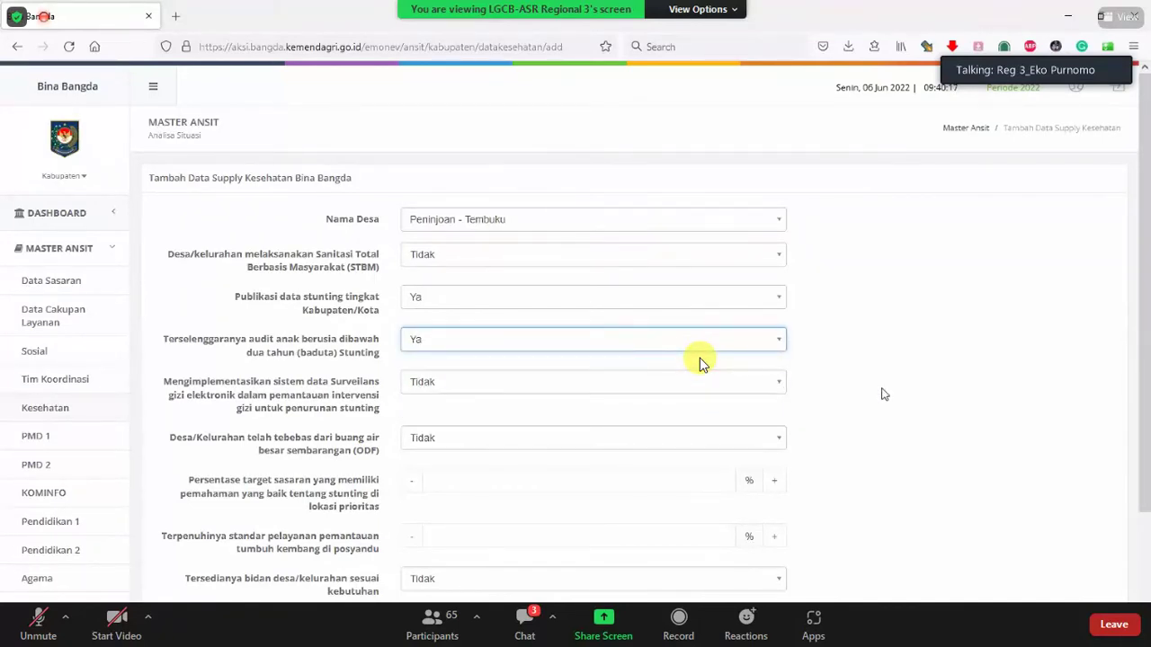
Step: Try several values for the percentage of targets with good stunting understanding, settling on 2%
{"action": "scroll", "coordinate": [703, 364], "scroll_direction": "down", "scroll_amount": 3}
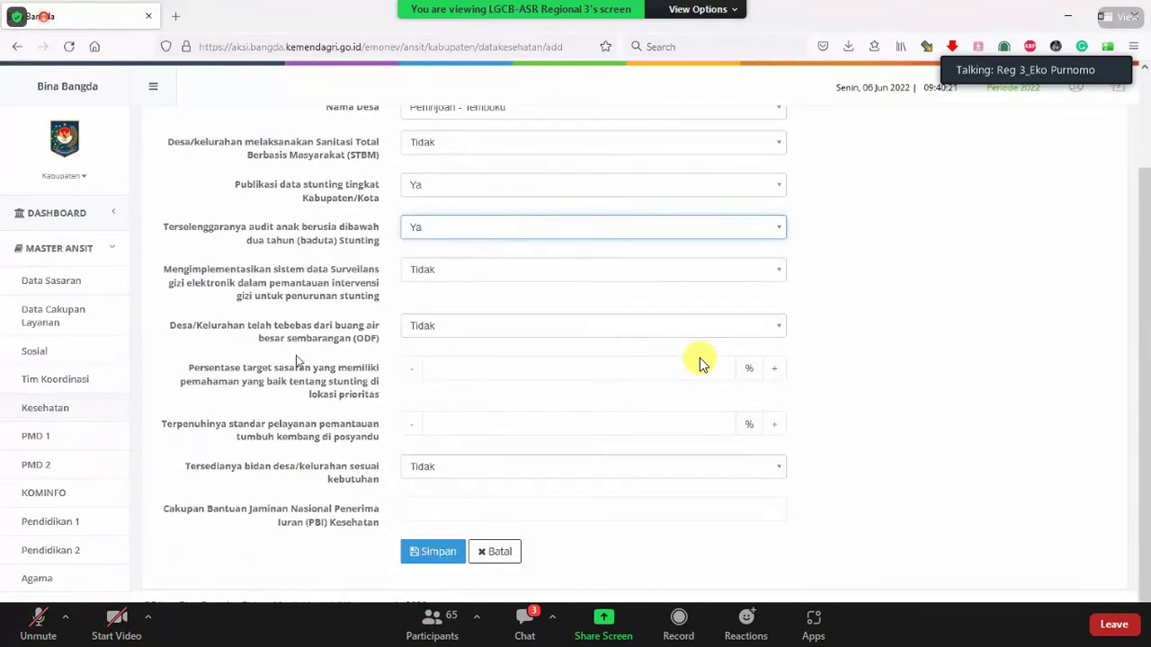
{"action": "left_click", "coordinate": [486, 376]}
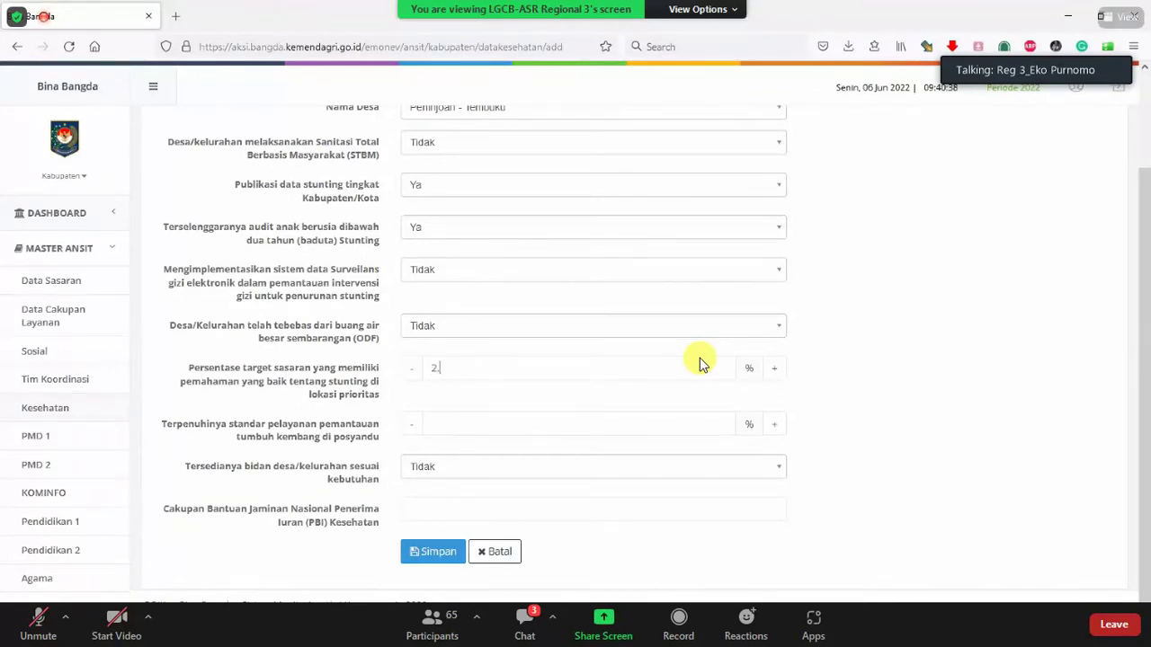
{"action": "type", "text": "2"}
{"action": "key", "text": "BackSpace"}
{"action": "key", "text": "BackSpace"}
{"action": "type", "text": "5"}
{"action": "left_click_drag", "start_coordinate": [506, 374], "coordinate": [390, 371]}
{"action": "type", "text": "4"}
{"action": "left_click", "coordinate": [774, 376]}
{"action": "left_click", "coordinate": [775, 376]}
{"action": "left_click", "coordinate": [774, 376]}
Step: Enter 95% for fulfilment of the growth monitoring service standard at posyandu
{"action": "left_click", "coordinate": [281, 441]}
{"action": "key", "text": "ctrl+a"}
{"action": "type", "text": "9"}
{"action": "key", "text": "BackSpace"}
{"action": "key", "text": "BackSpace"}
{"action": "key", "text": "BackSpace"}
Step: Try to save the Kesehatan record with the PBI Kesehatan coverage left empty, and cancel the entry
{"action": "left_click", "coordinate": [426, 552]}
{"action": "left_click", "coordinate": [428, 555]}
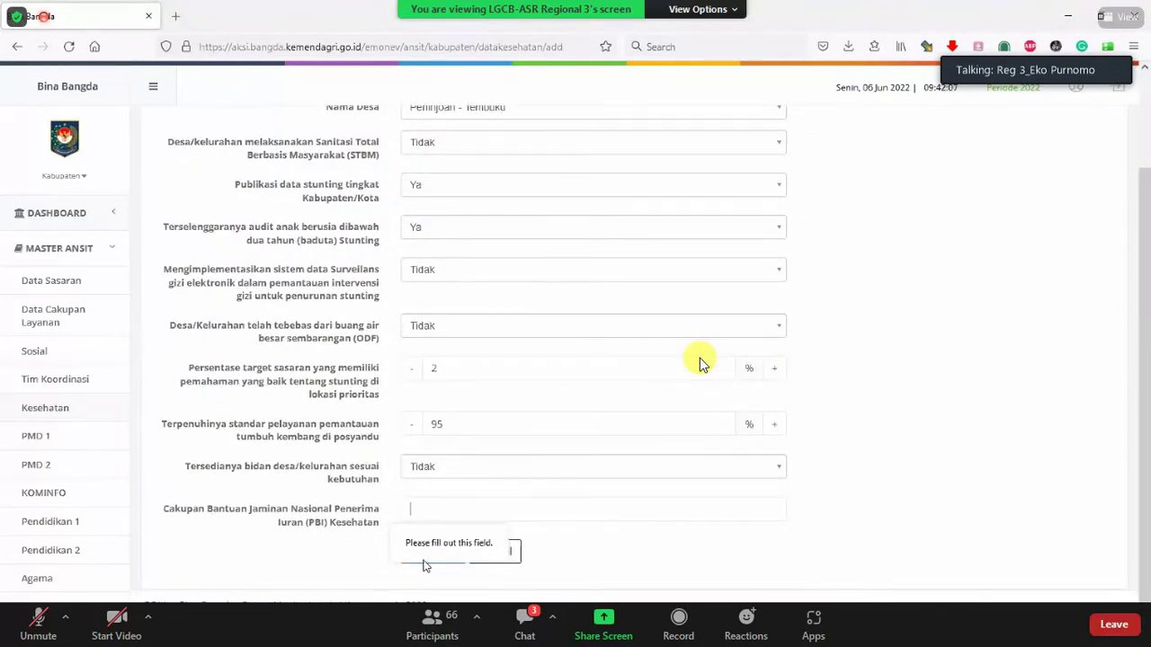
{"action": "left_click", "coordinate": [510, 550]}
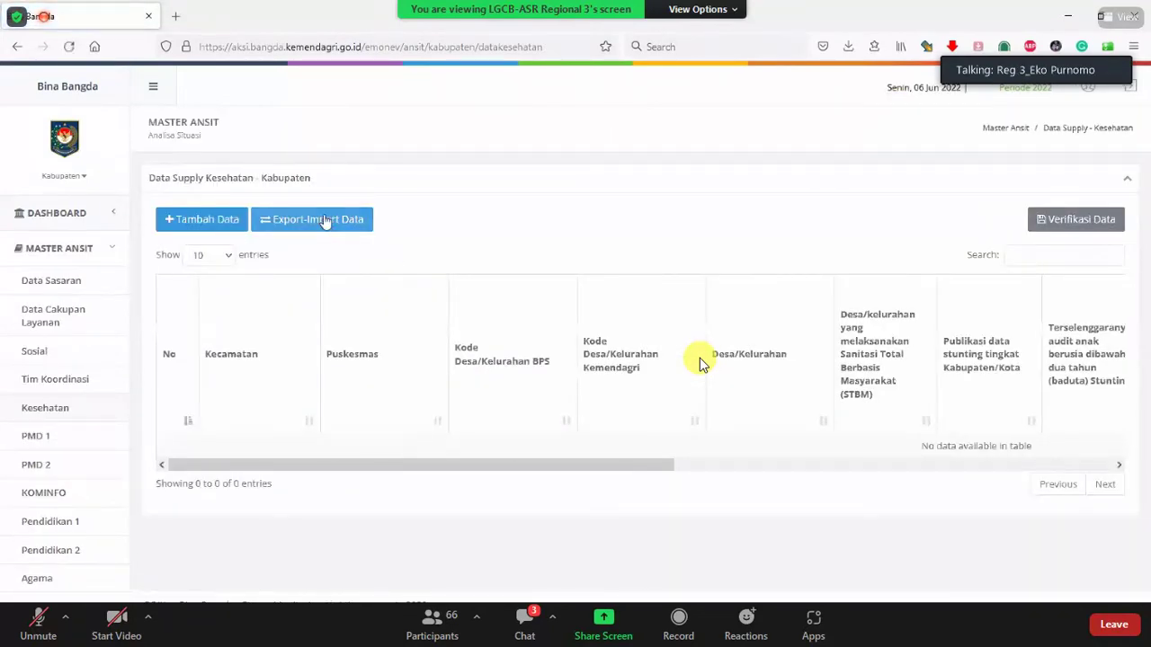
Step: Export the Kesehatan Excel template for Bangli and save it to the Desktop as Template Data Supply Kesehatan Bangli
{"action": "left_click_drag", "start_coordinate": [589, 471], "coordinate": [967, 465]}
{"action": "left_click", "coordinate": [302, 223]}
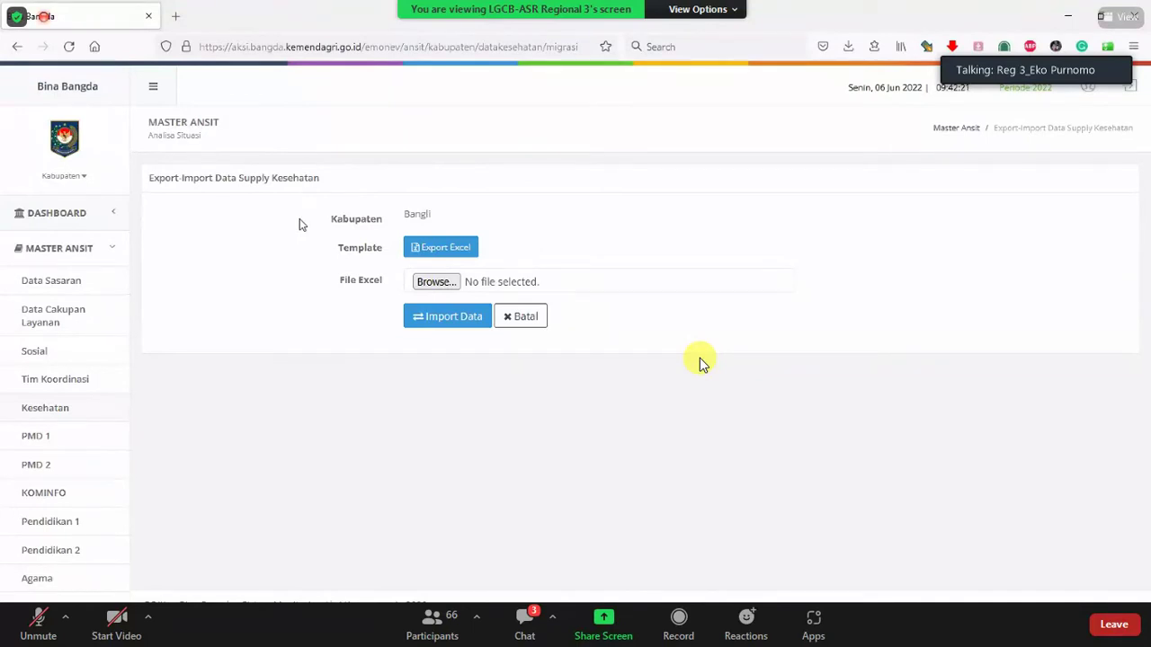
{"action": "left_click", "coordinate": [455, 250]}
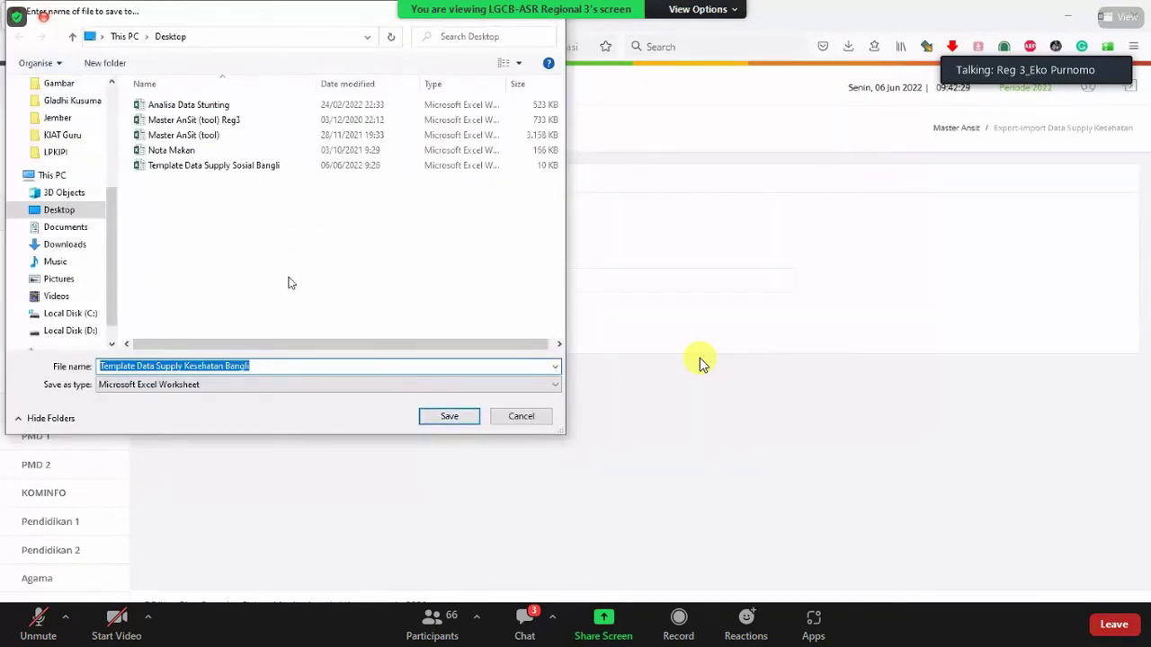
{"action": "left_click", "coordinate": [445, 420]}
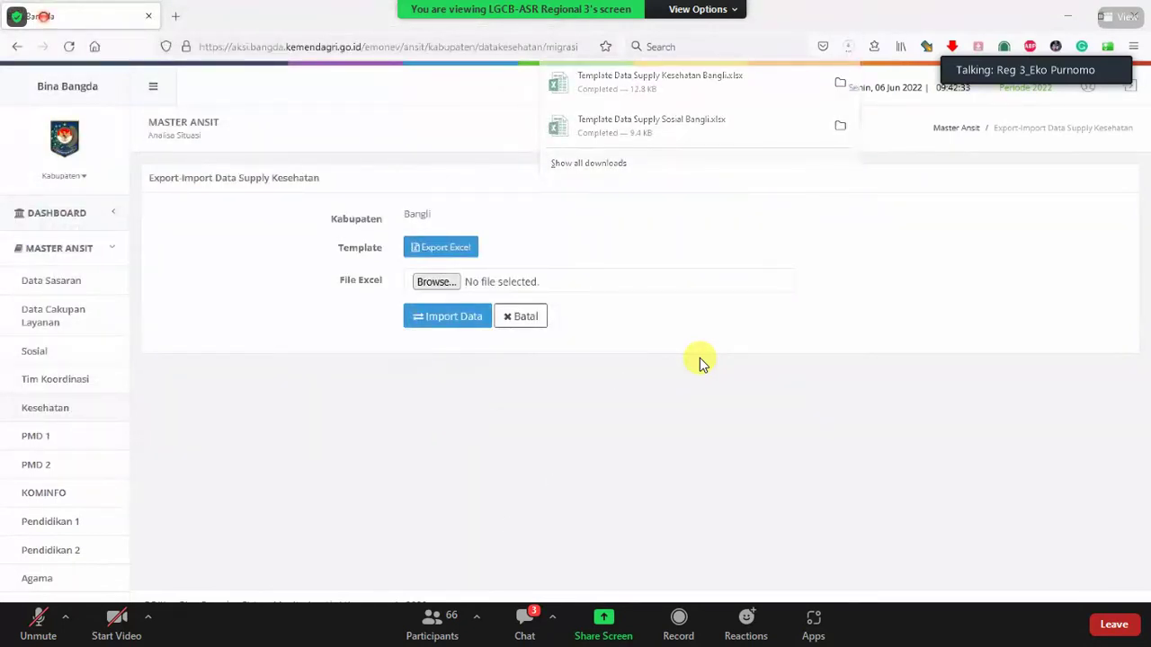
Step: Open Template Data Supply Kesehatan Bangli from the Desktop folder in Excel and enable editing
{"action": "left_click", "coordinate": [499, 580]}
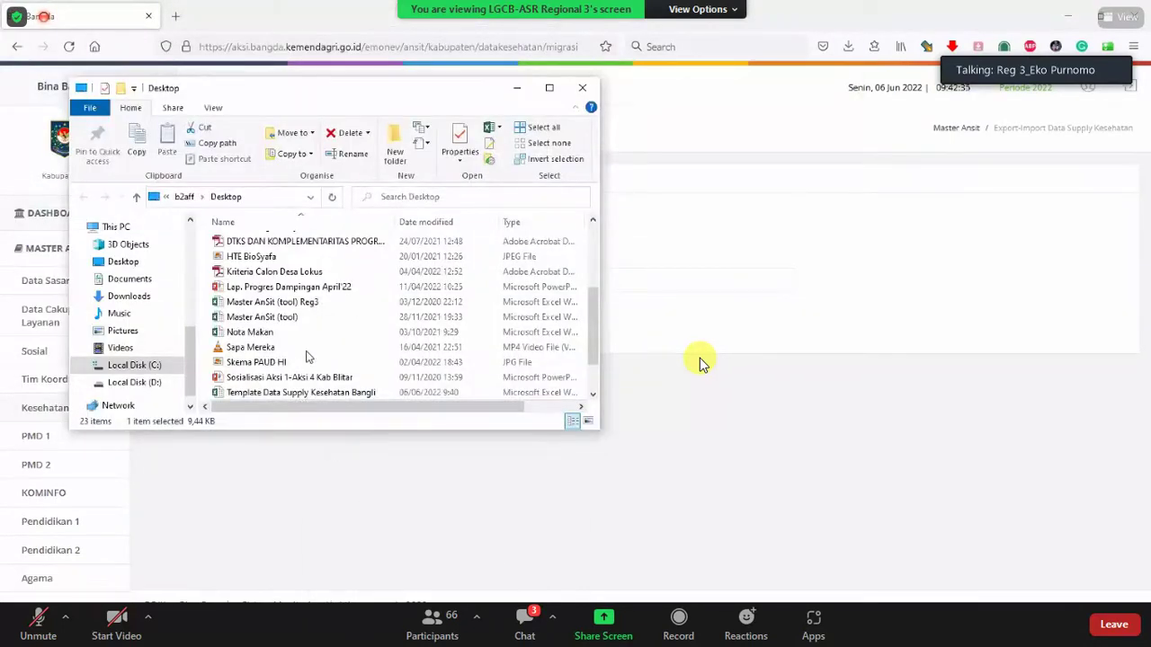
{"action": "scroll", "coordinate": [409, 378], "scroll_direction": "down", "scroll_amount": 1}
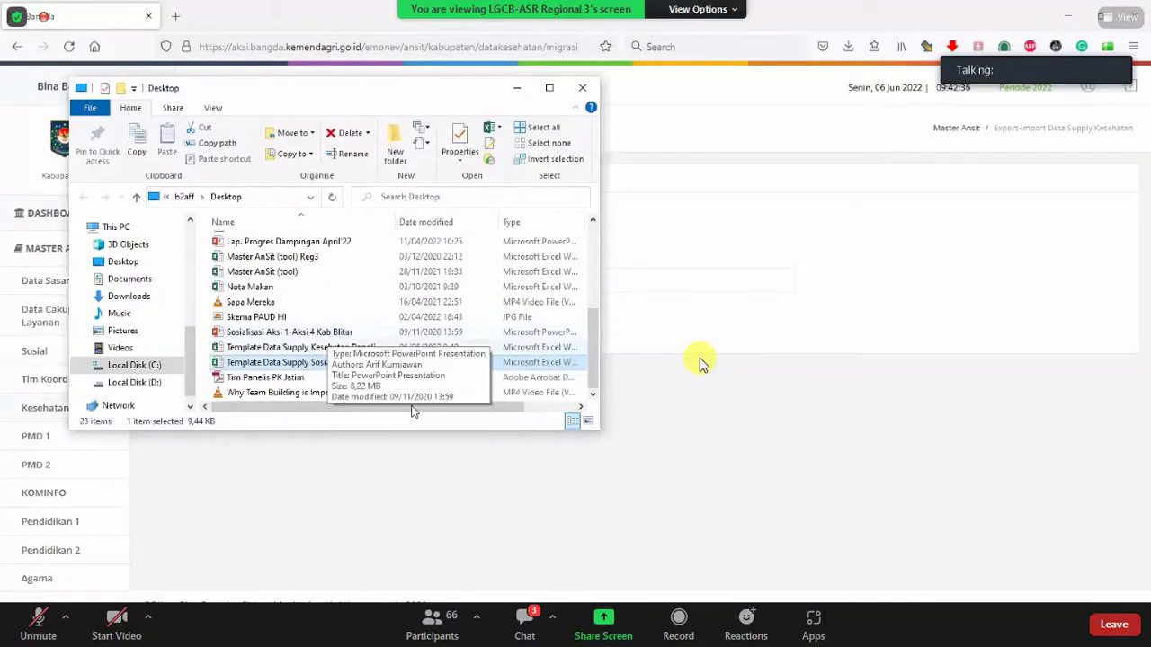
{"action": "double_click", "coordinate": [332, 348]}
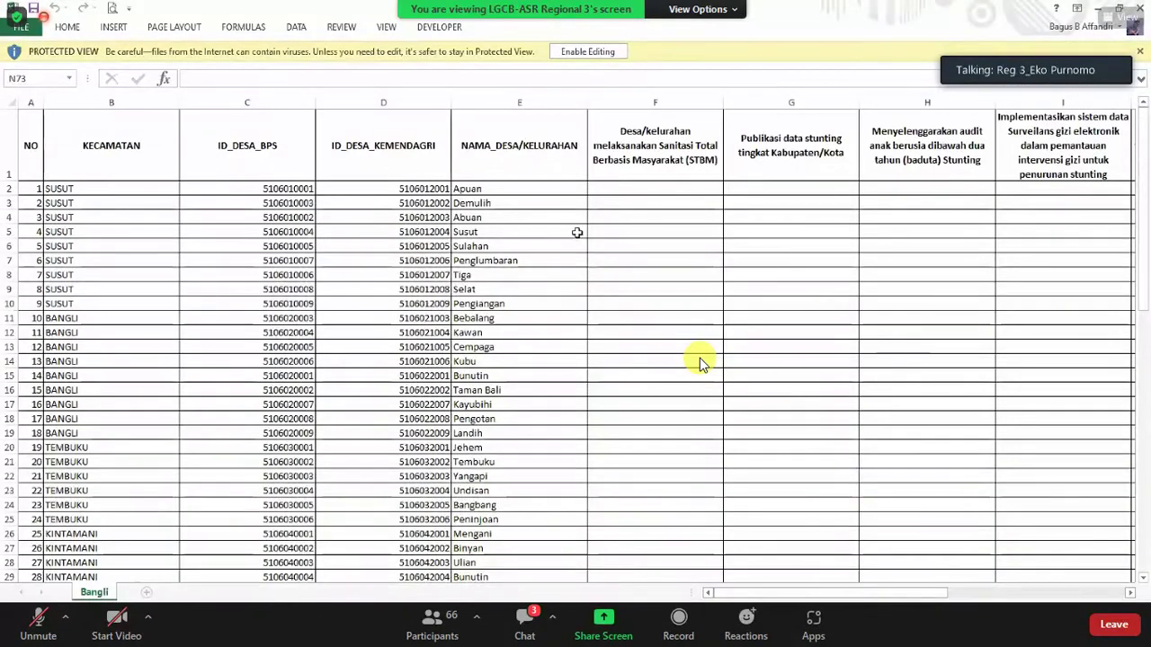
{"action": "left_click", "coordinate": [589, 51]}
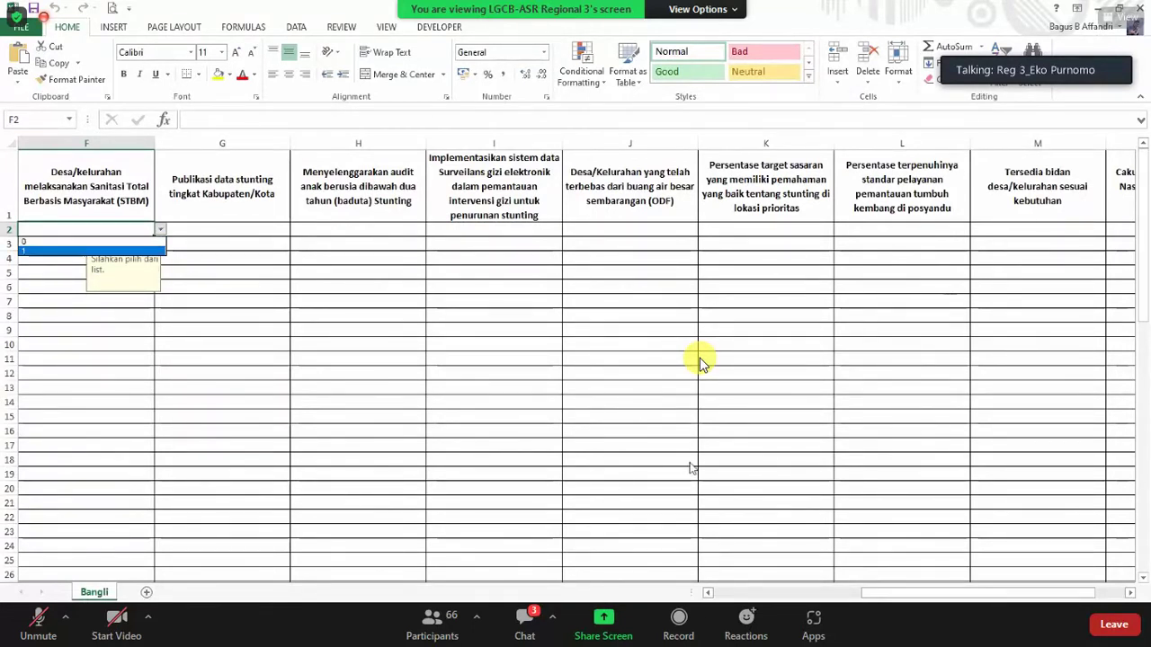
Step: Set the Sanitasi Total Berbasis Masyarakat (STBM) value for the village Apuan to 1
{"action": "left_click", "coordinate": [890, 594]}
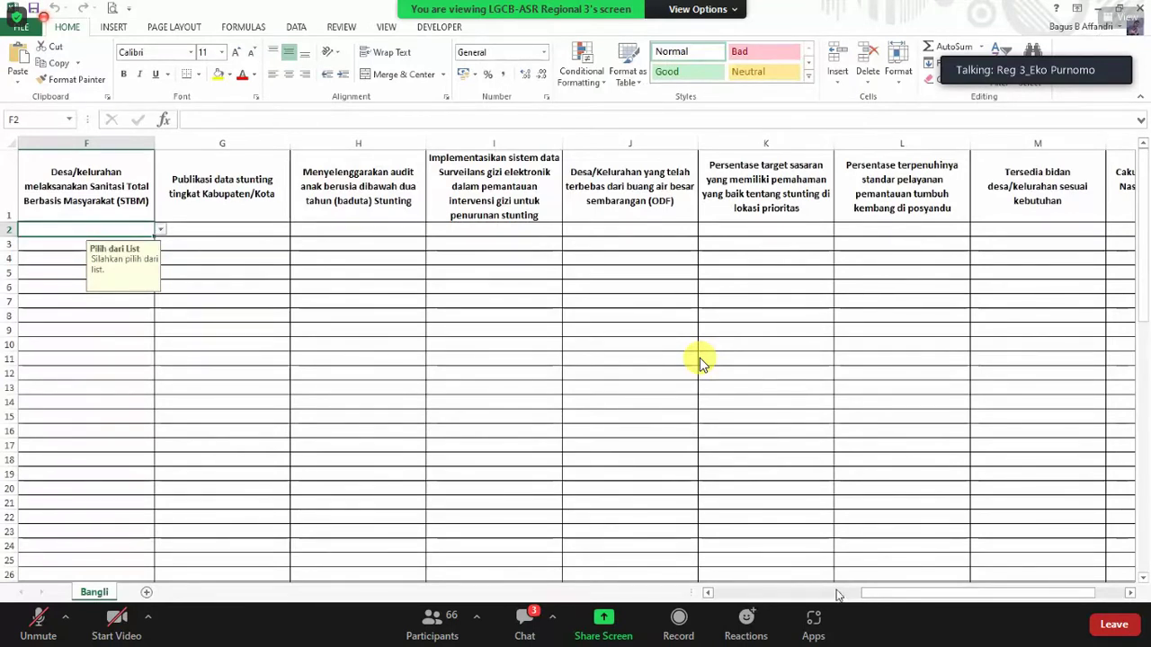
{"action": "left_click_drag", "start_coordinate": [864, 593], "coordinate": [805, 594]}
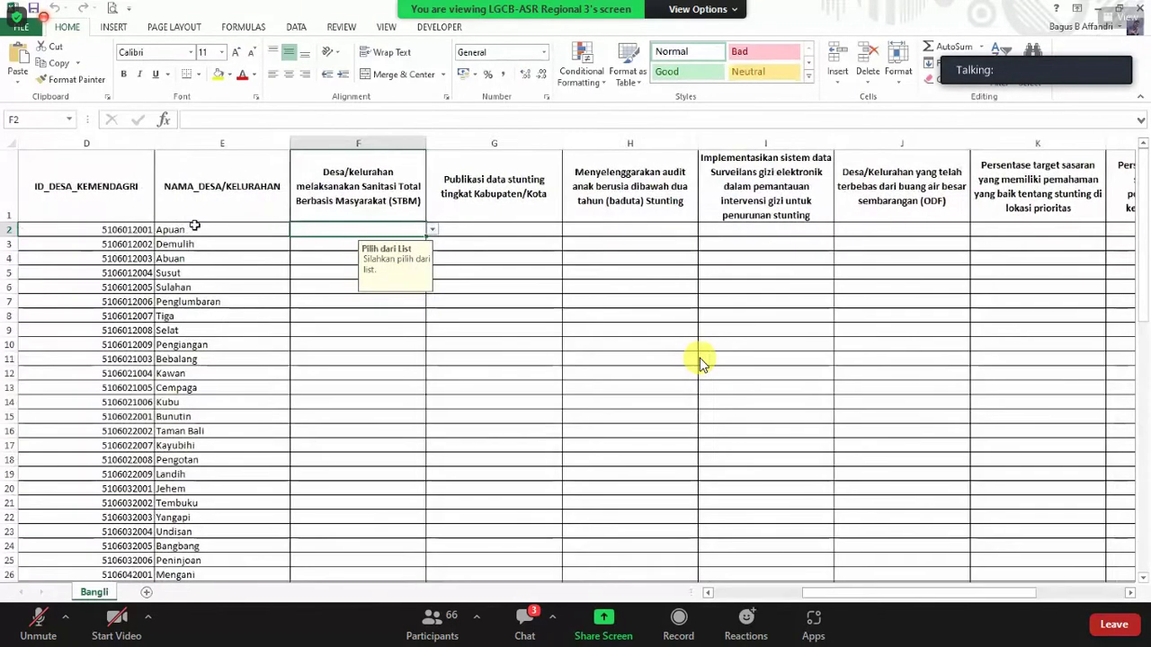
{"action": "left_click", "coordinate": [194, 228]}
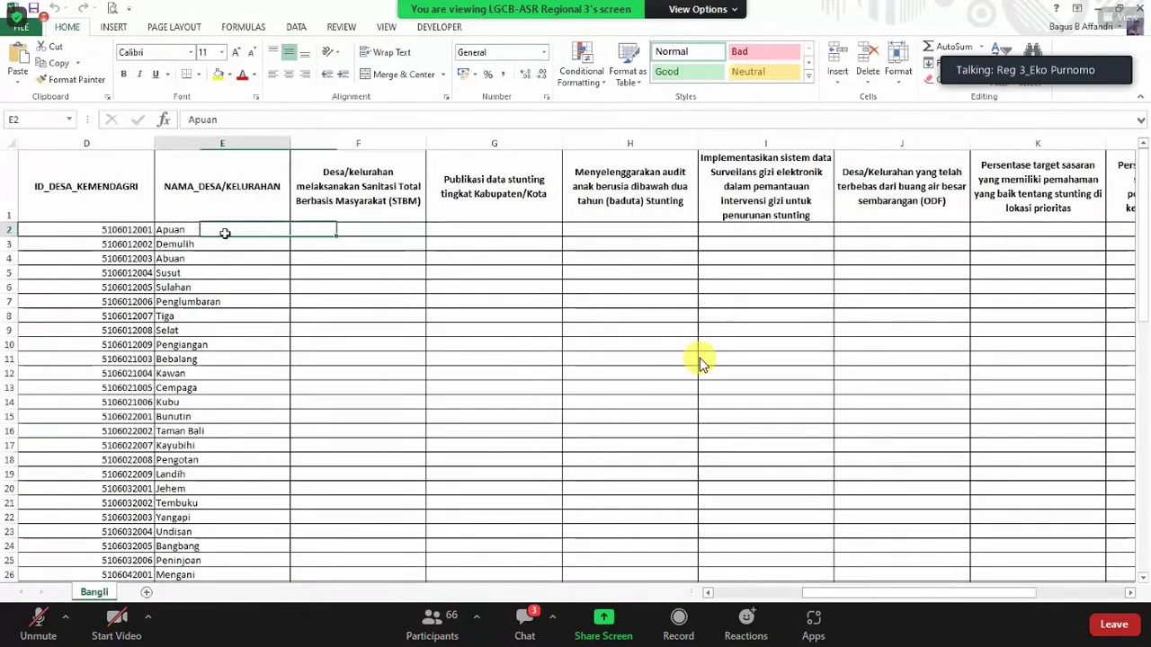
{"action": "left_click", "coordinate": [407, 229]}
{"action": "left_click", "coordinate": [432, 231]}
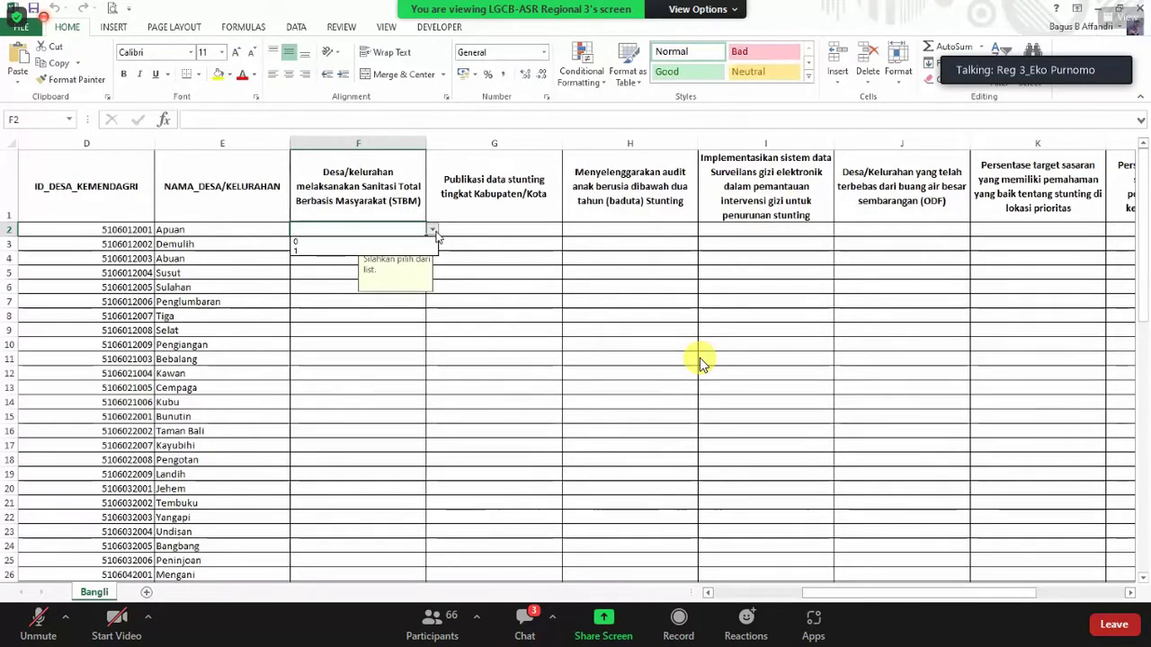
{"action": "left_click", "coordinate": [373, 252]}
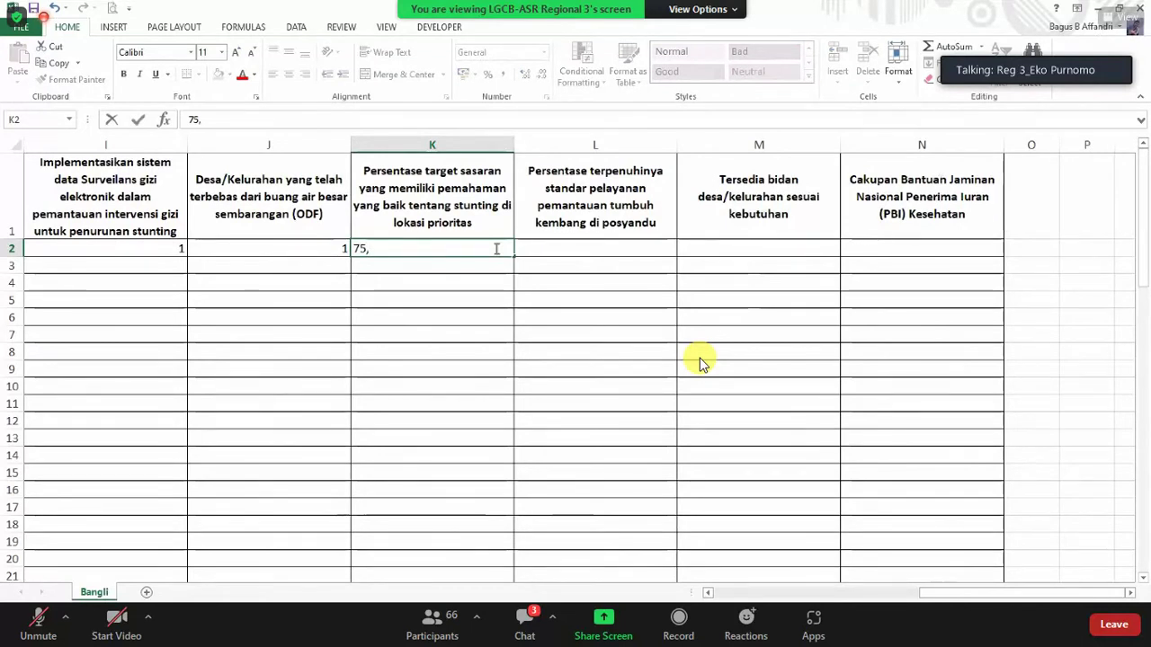
Step: In Apuan's row, enter 75,15 for target group understanding of stunting and 85,00 for fulfilment of the posyandu growth monitoring standard
{"action": "type", "text": "15"}
{"action": "left_click", "coordinate": [579, 245]}
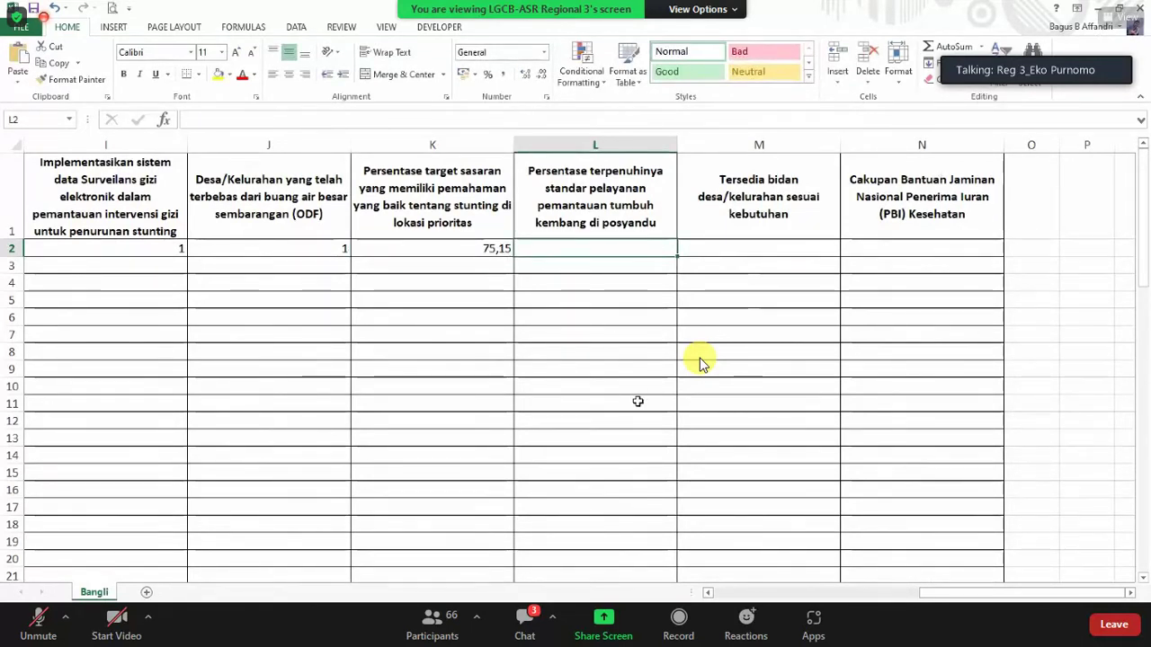
{"action": "type", "text": "85,"}
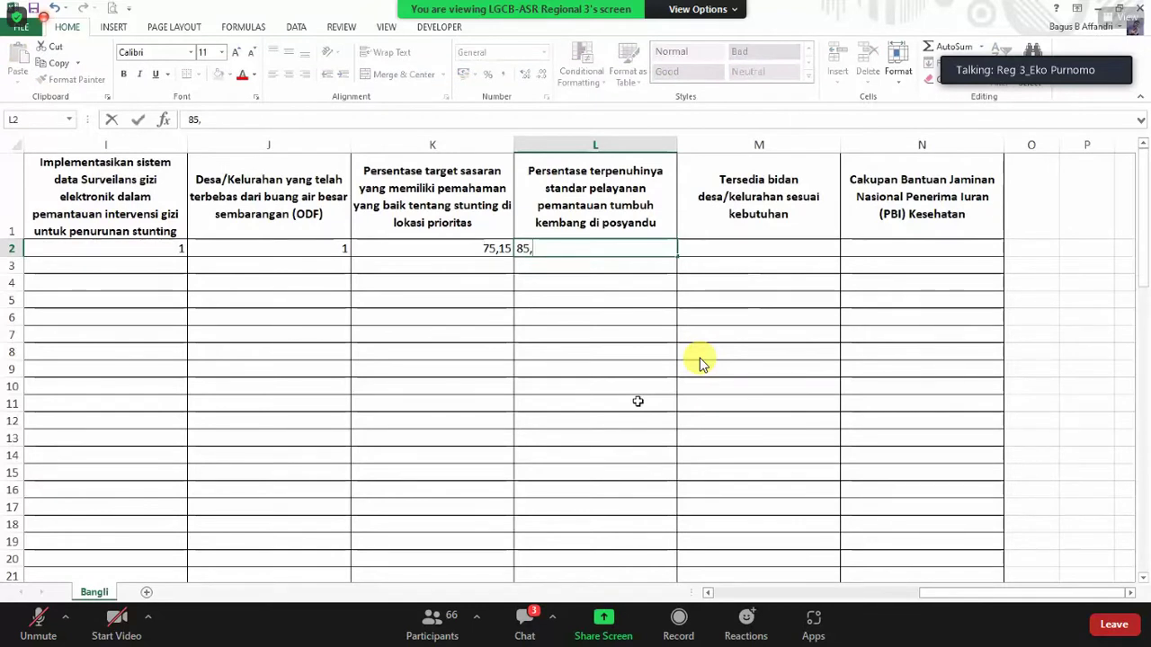
{"action": "type", "text": "00"}
Step: Set Apuan's village midwife availability to 1 and its PBI Kesehatan coverage to 87,25
{"action": "left_click", "coordinate": [755, 249]}
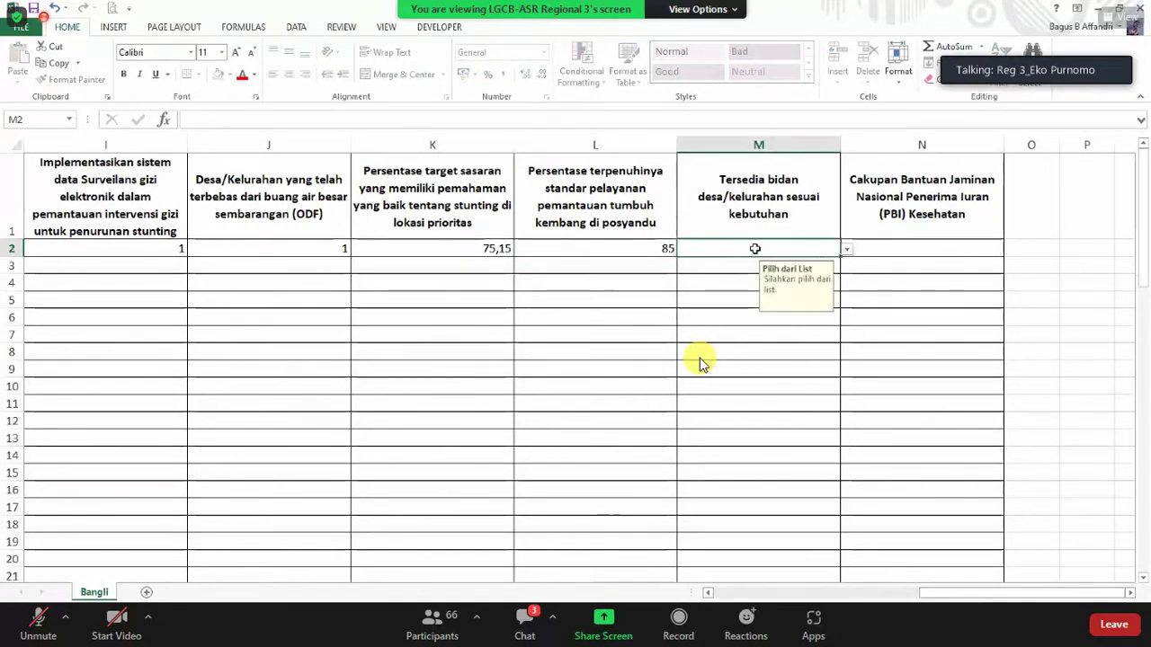
{"action": "left_click", "coordinate": [846, 249]}
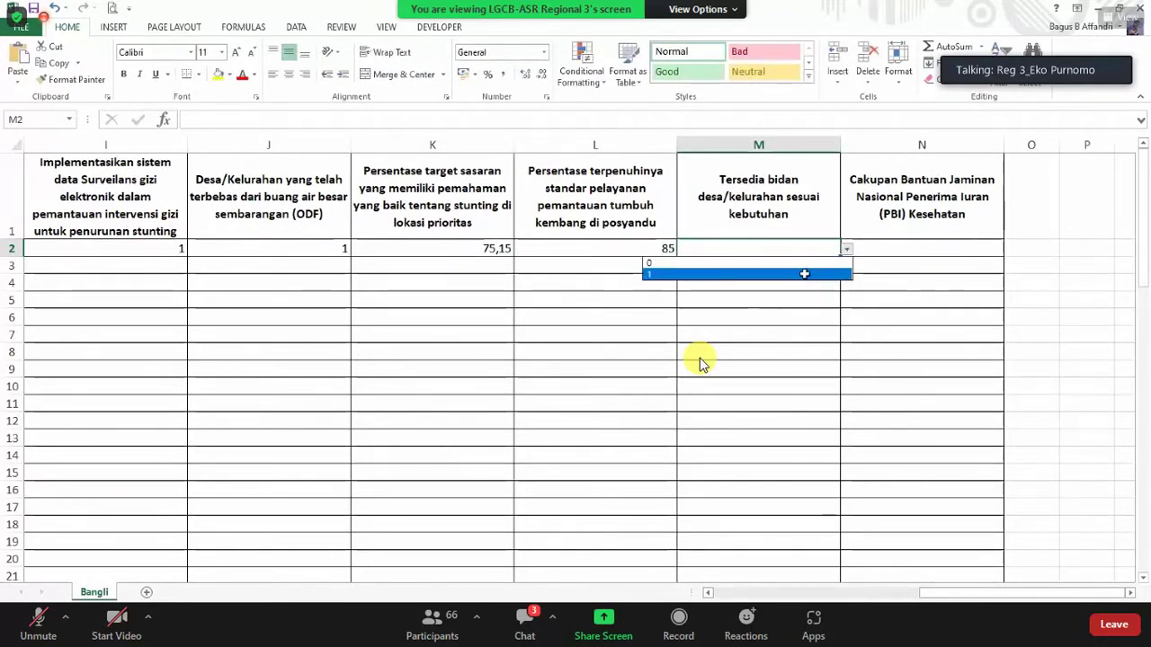
{"action": "left_click", "coordinate": [804, 273]}
{"action": "left_click", "coordinate": [897, 250]}
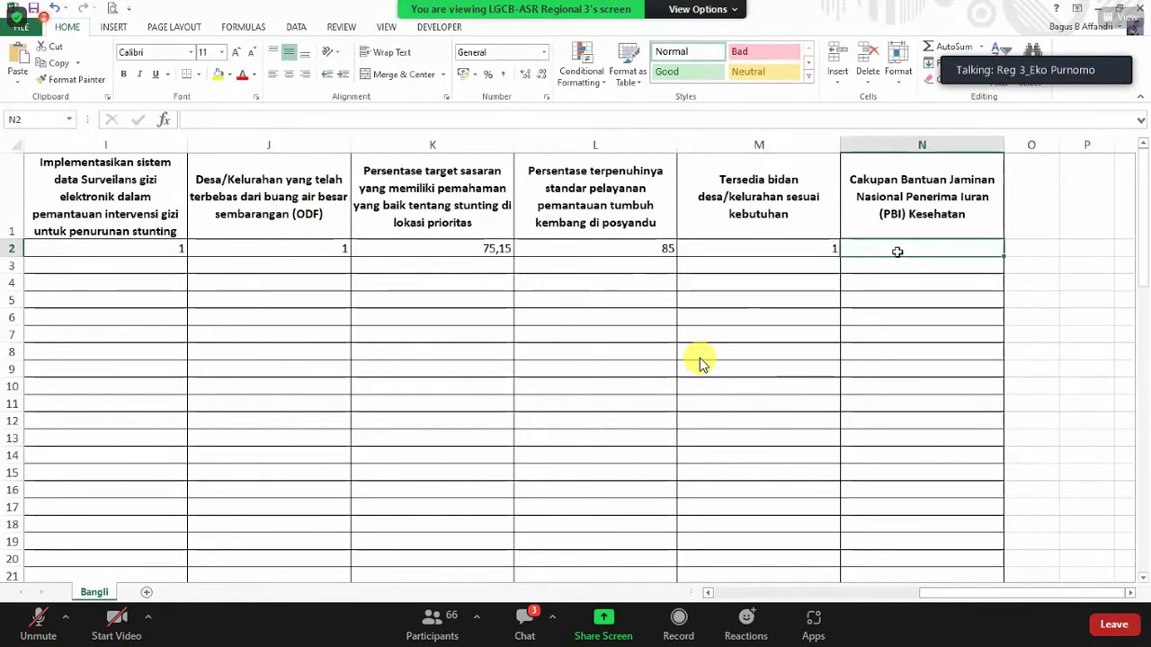
{"action": "type", "text": "87"}
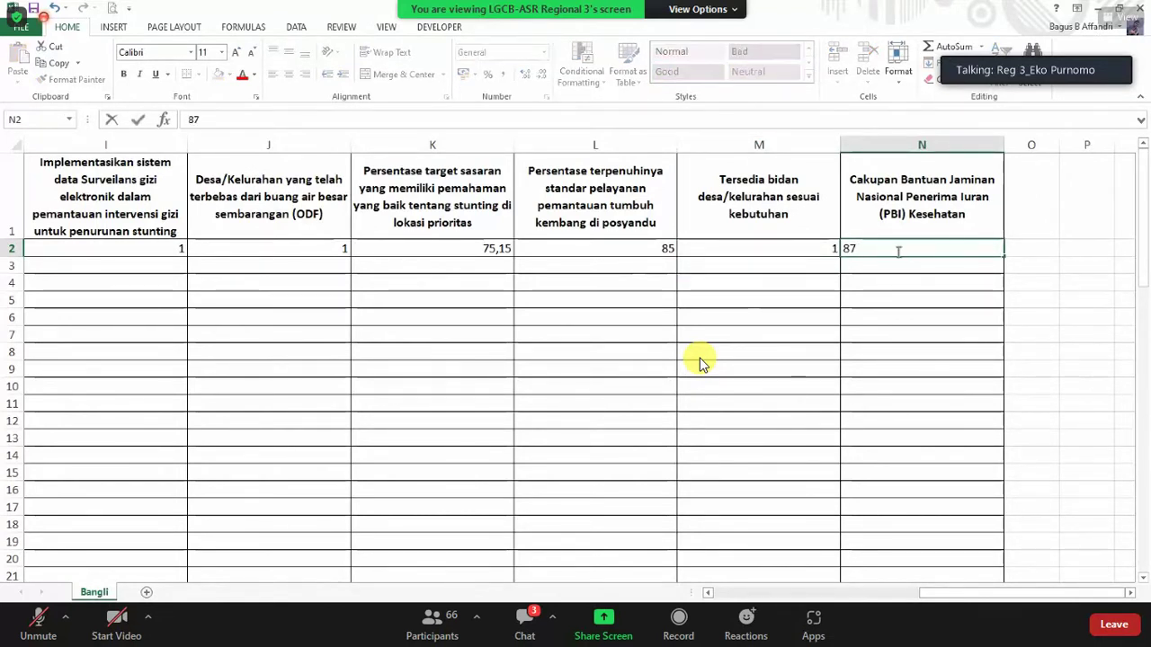
{"action": "type", "text": ",25"}
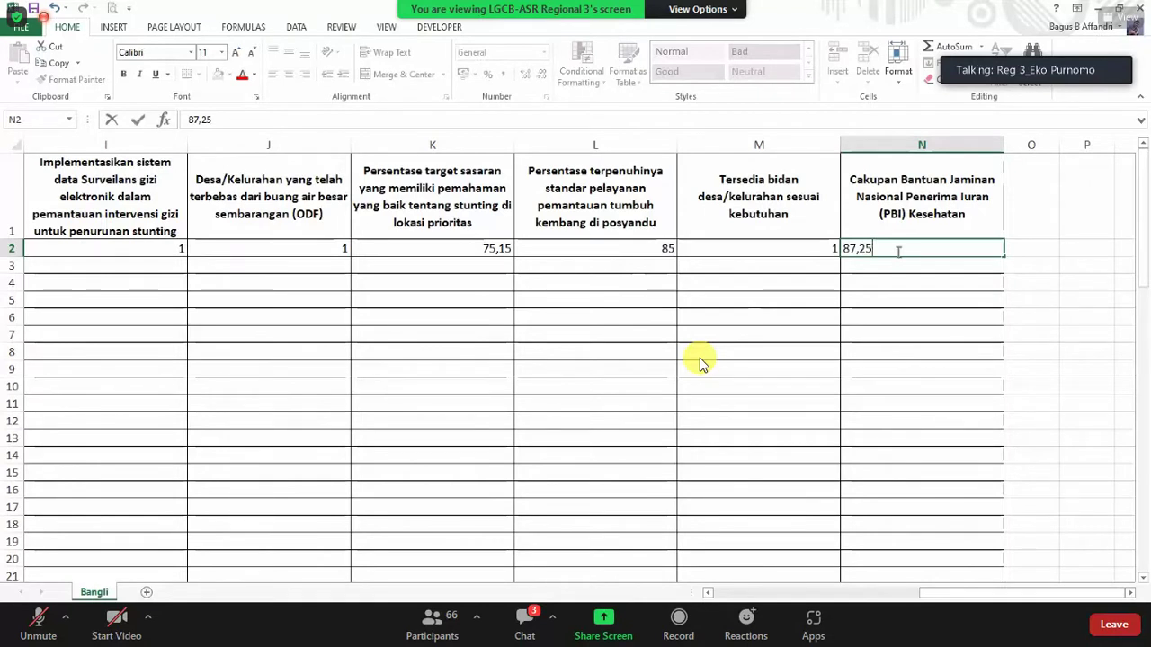
{"action": "key", "text": "Return"}
Step: Examine the headings of the percentage columns for stunting understanding, posyandu growth monitoring and PBI Kesehatan coverage
{"action": "left_click", "coordinate": [469, 225]}
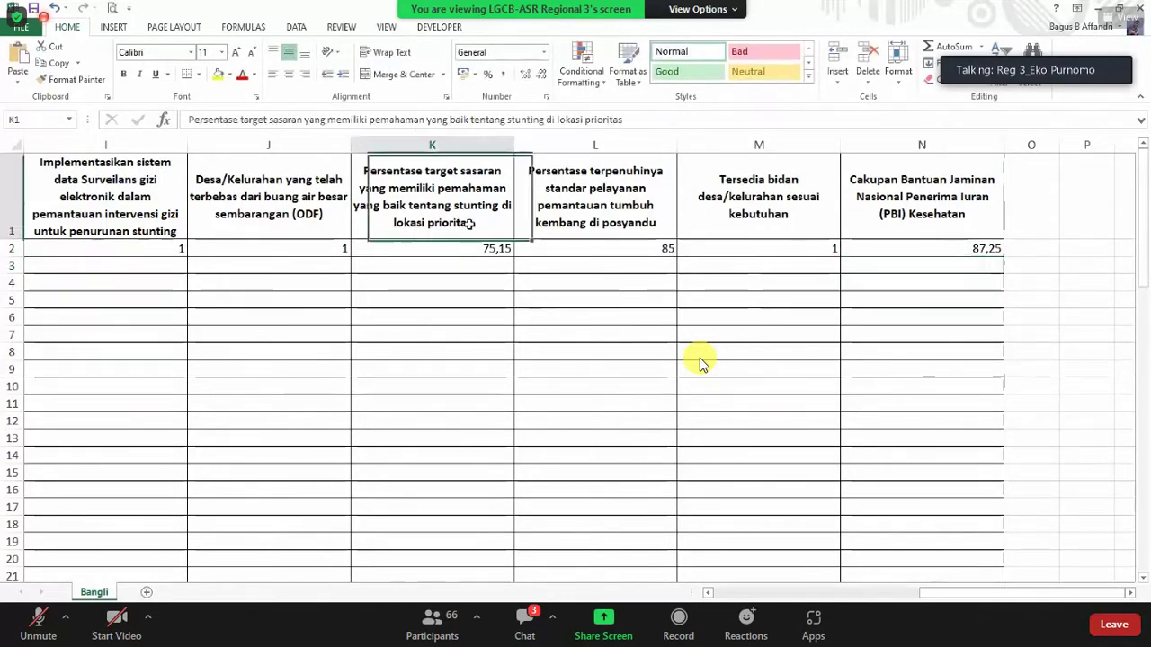
{"action": "left_click", "coordinate": [627, 224]}
{"action": "left_click", "coordinate": [871, 216]}
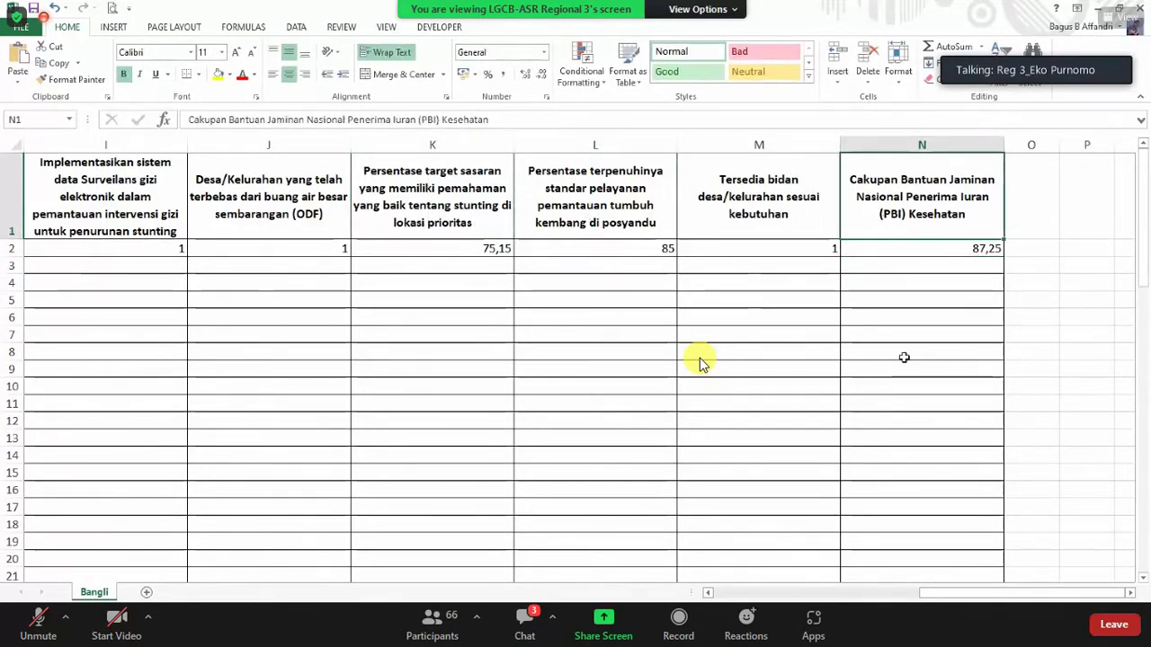
{"action": "left_click", "coordinate": [448, 182]}
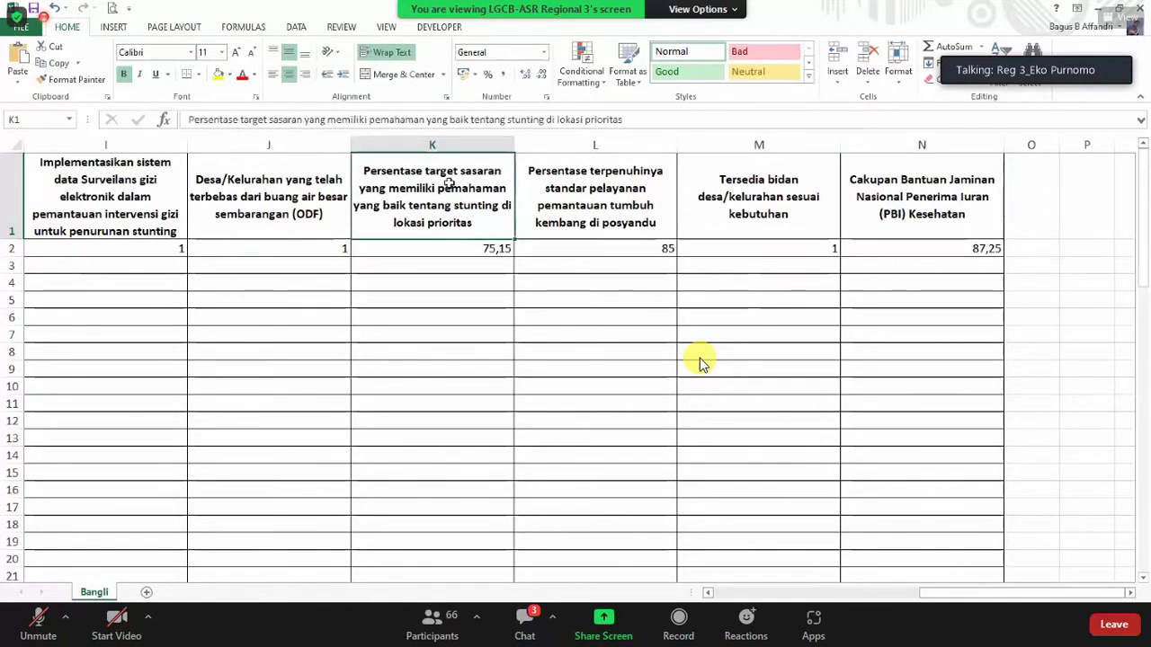
{"action": "left_click", "coordinate": [562, 184]}
{"action": "left_click", "coordinate": [906, 197]}
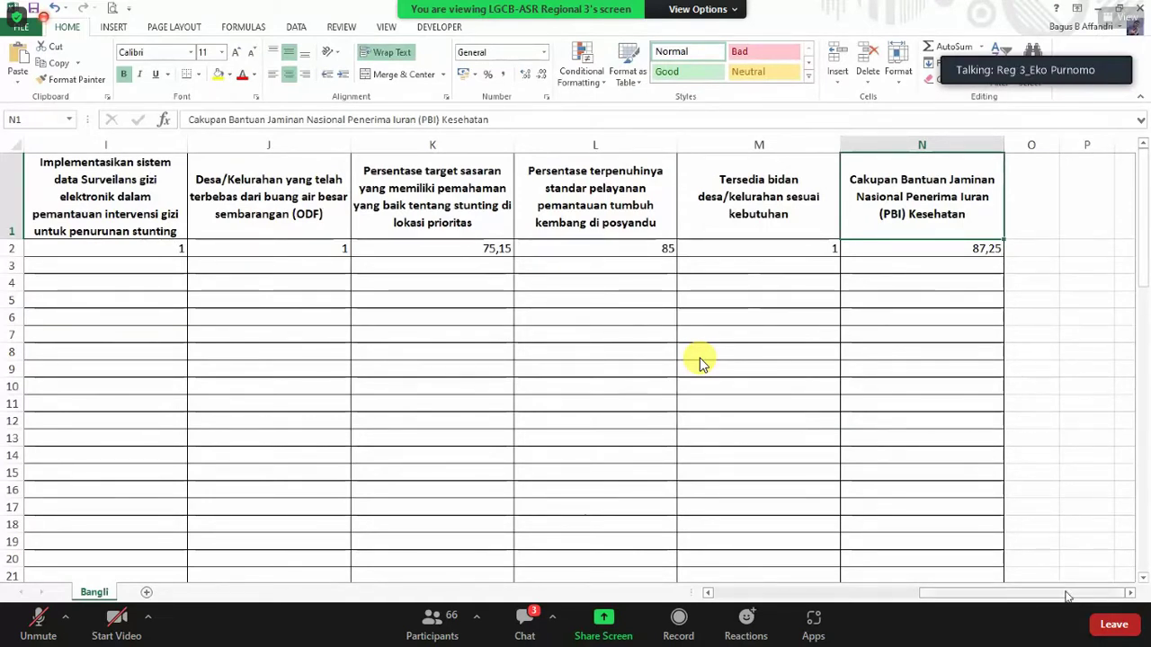
Step: Close the filled-in Kesehatan template and the Desktop folder window to return to the Kesehatan import page
{"action": "left_click_drag", "start_coordinate": [1008, 594], "coordinate": [808, 597]}
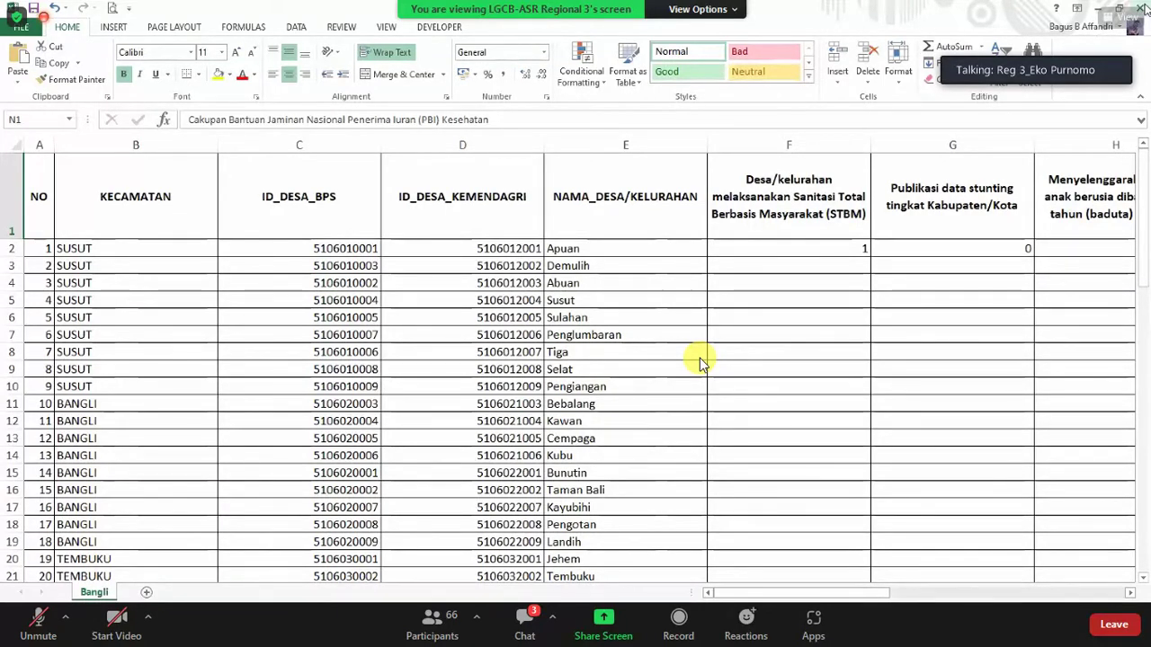
{"action": "key", "text": "alt+F4"}
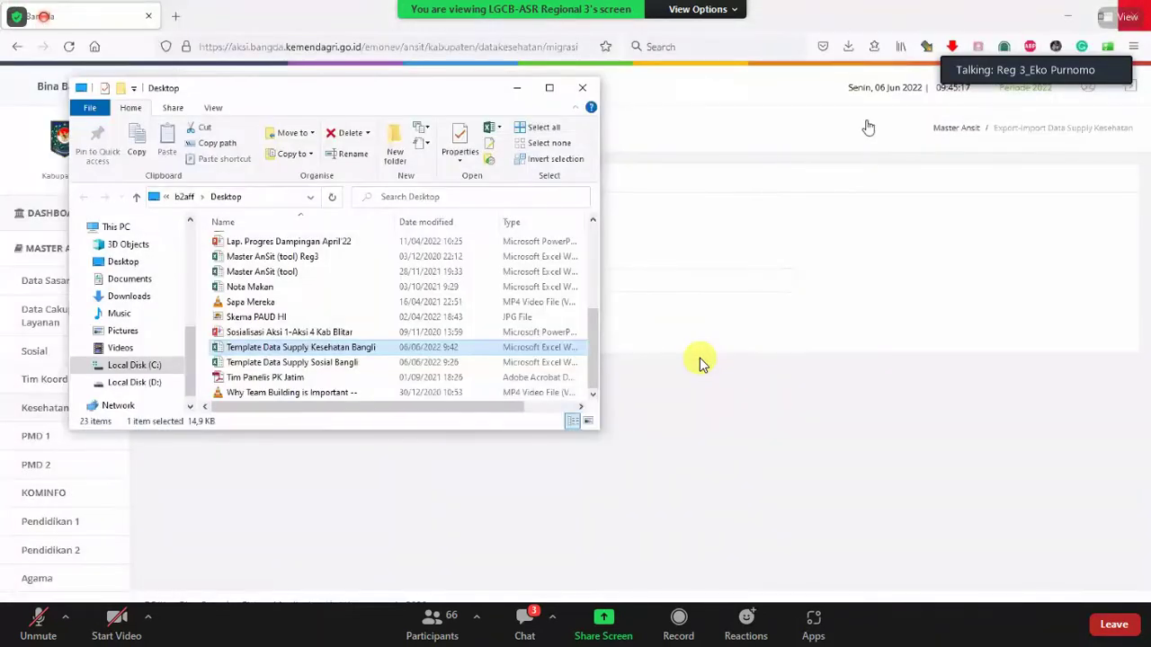
{"action": "key", "text": "alt+F4"}
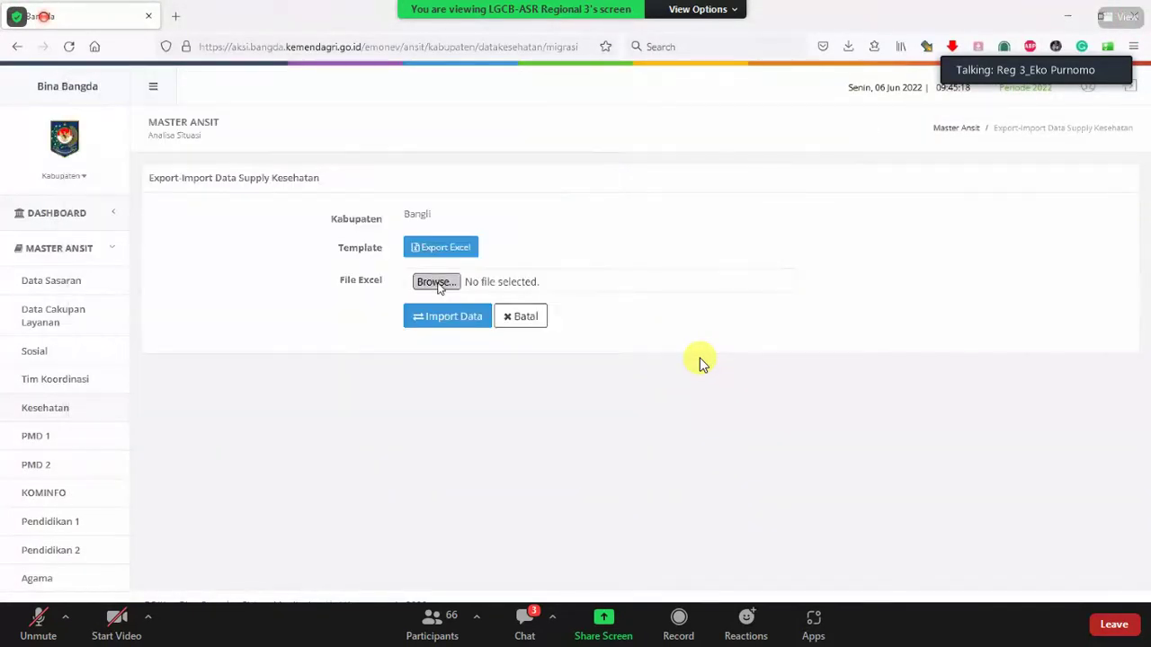
Step: Select Template Data Supply Kesehatan Bangli from the Desktop as the Excel file for the Kesehatan import
{"action": "left_click", "coordinate": [439, 286]}
{"action": "scroll", "coordinate": [351, 286], "scroll_direction": "down", "scroll_amount": 3}
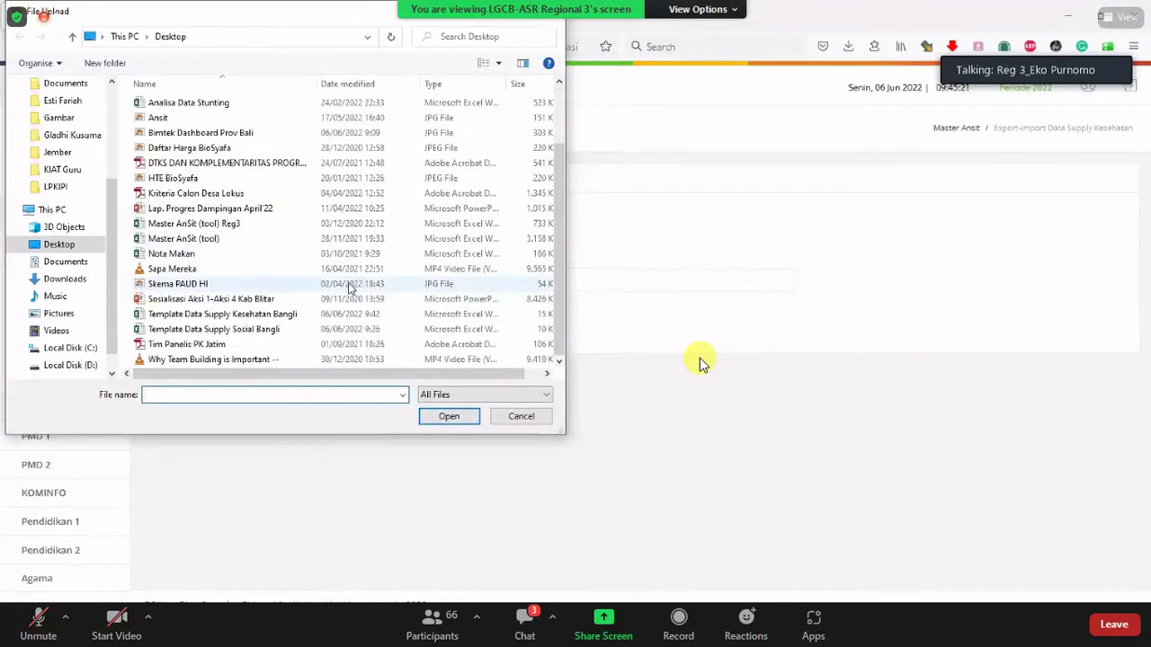
{"action": "double_click", "coordinate": [254, 320]}
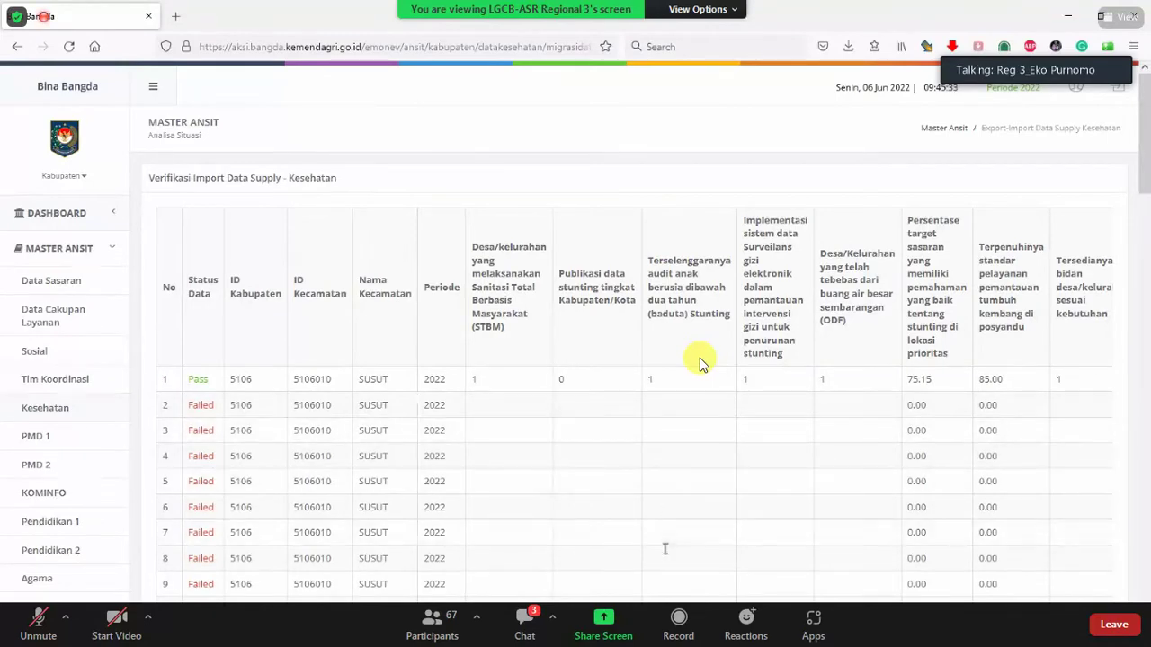
Step: Examine the row statuses and indicator values across the Kesehatan import verification table
{"action": "scroll", "coordinate": [629, 524], "scroll_direction": "down", "scroll_amount": 2}
{"action": "scroll", "coordinate": [628, 525], "scroll_direction": "down", "scroll_amount": 1}
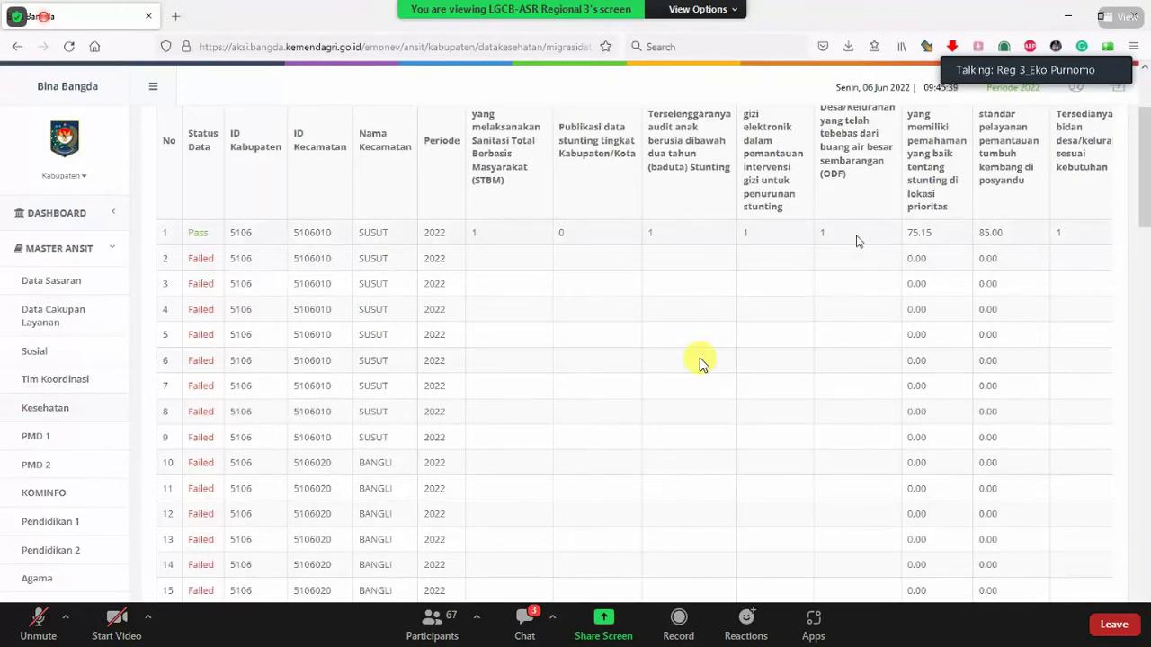
{"action": "scroll", "coordinate": [701, 363], "scroll_direction": "right", "scroll_amount": 3}
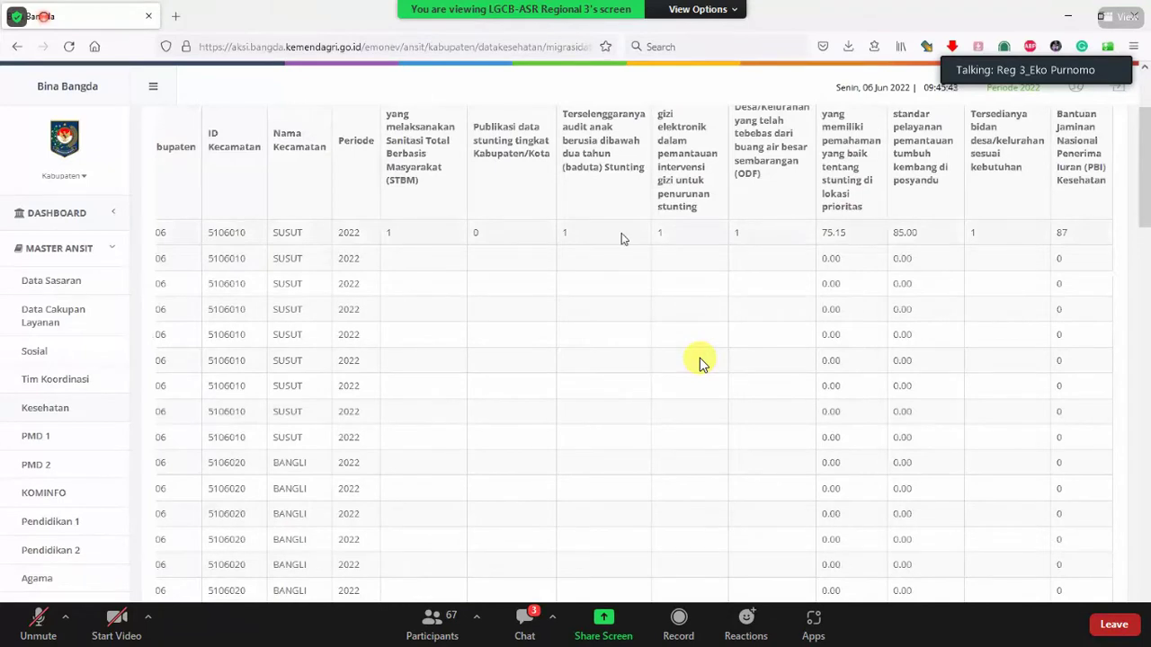
{"action": "scroll", "coordinate": [702, 364], "scroll_direction": "left", "scroll_amount": 3}
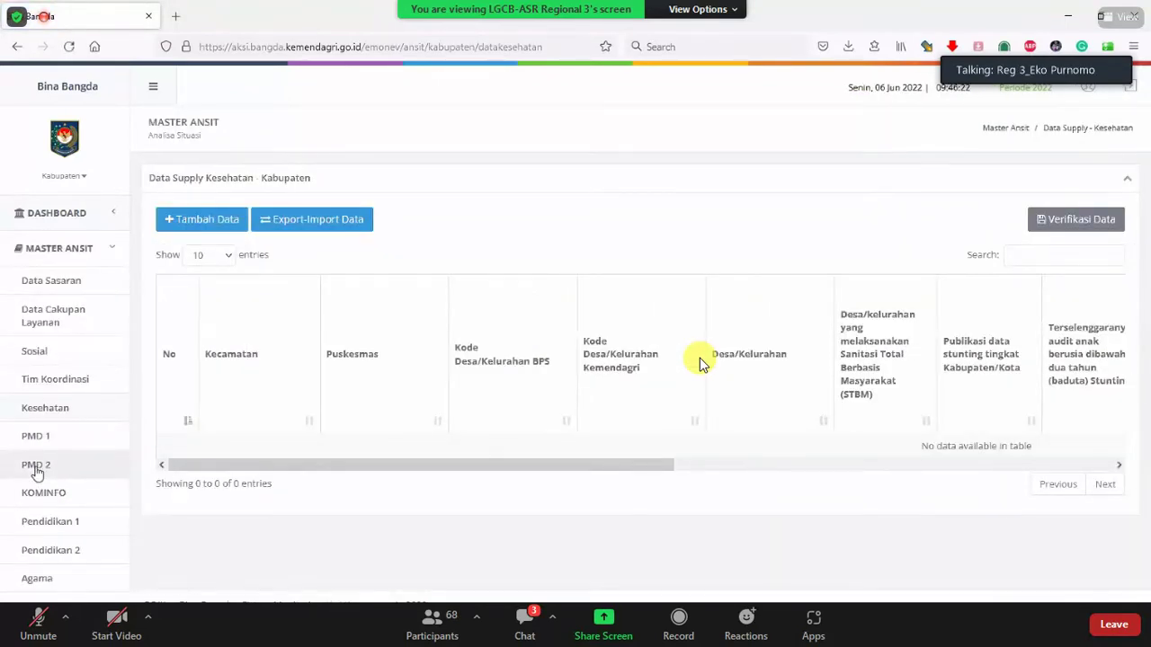
Step: Export the PMD 1 Excel template for Bangli and save it to the Desktop as Template Data Supply PMD 1 Bangli
{"action": "left_click", "coordinate": [36, 437]}
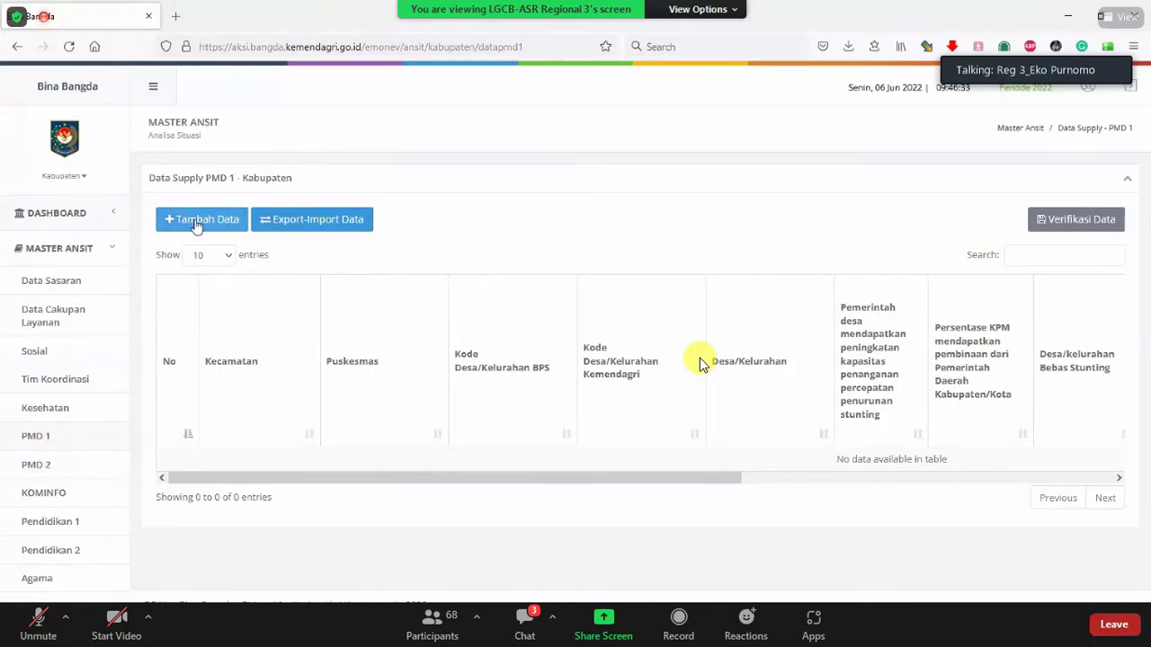
{"action": "left_click_drag", "start_coordinate": [732, 486], "coordinate": [1090, 480]}
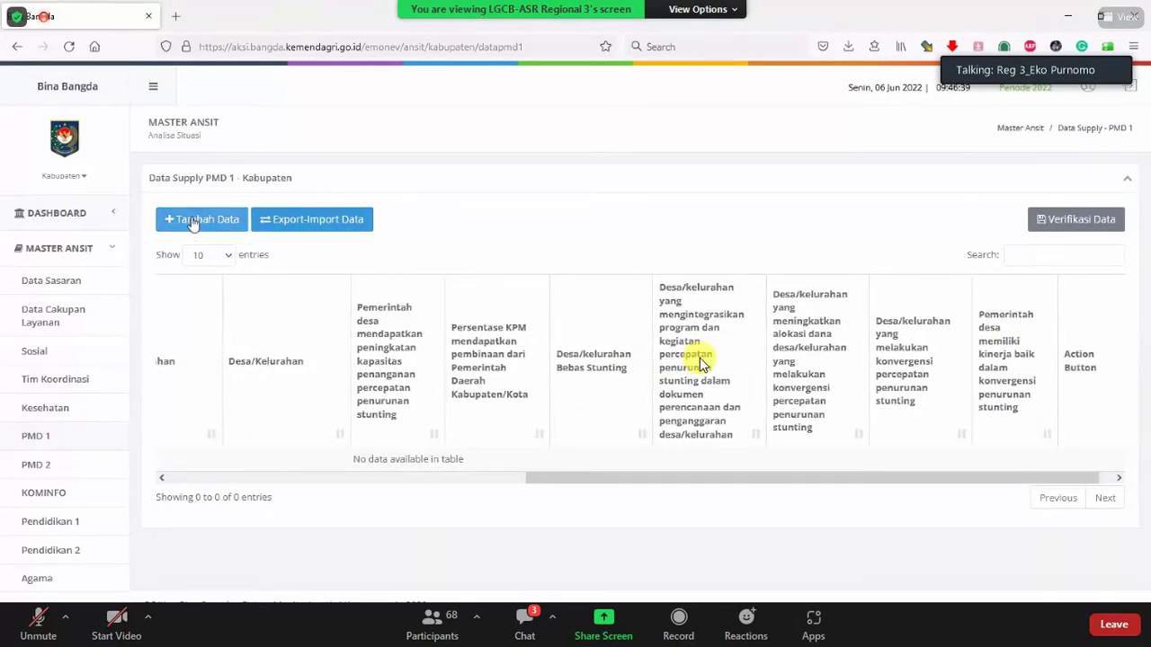
{"action": "left_click", "coordinate": [331, 227]}
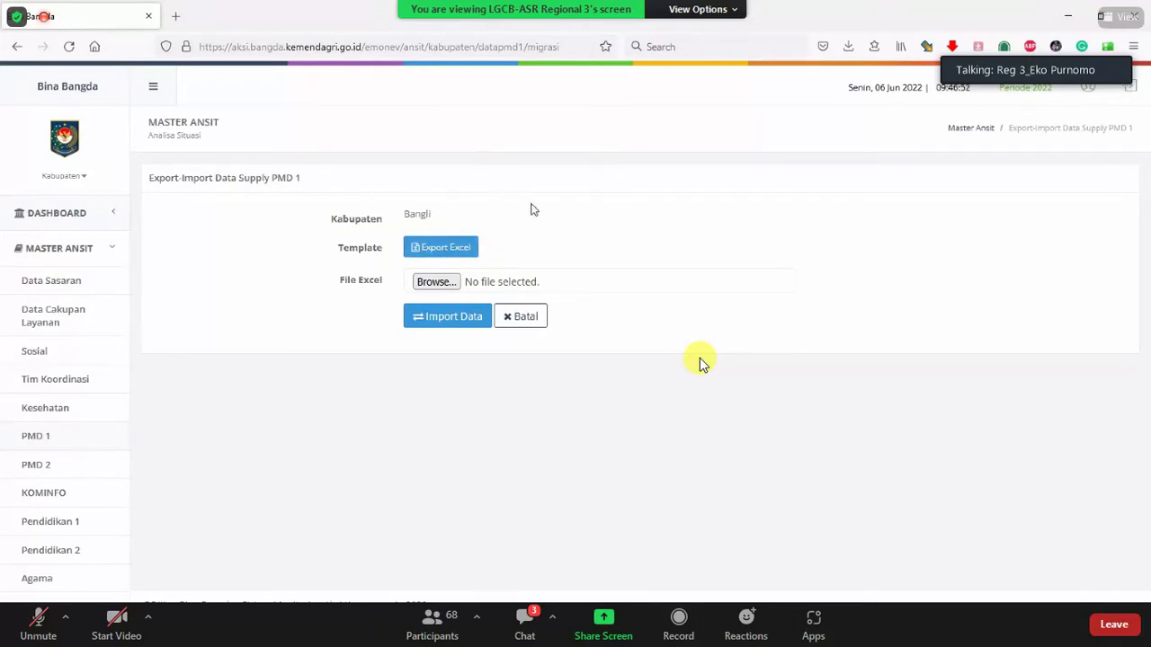
{"action": "left_click", "coordinate": [449, 256]}
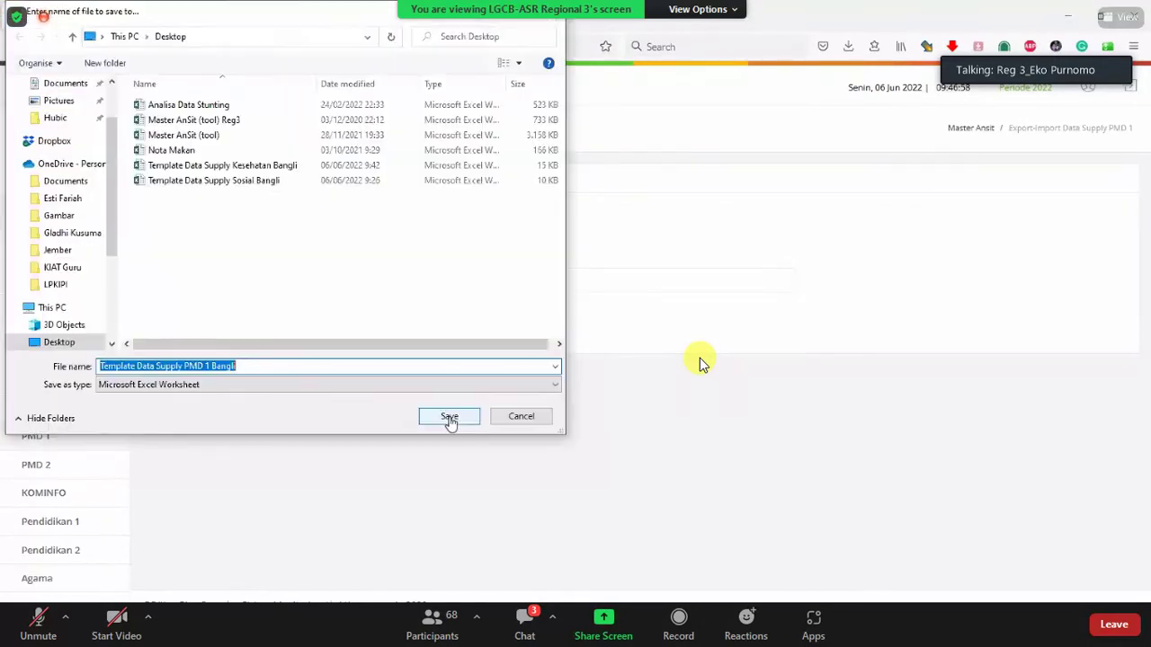
{"action": "left_click", "coordinate": [452, 421]}
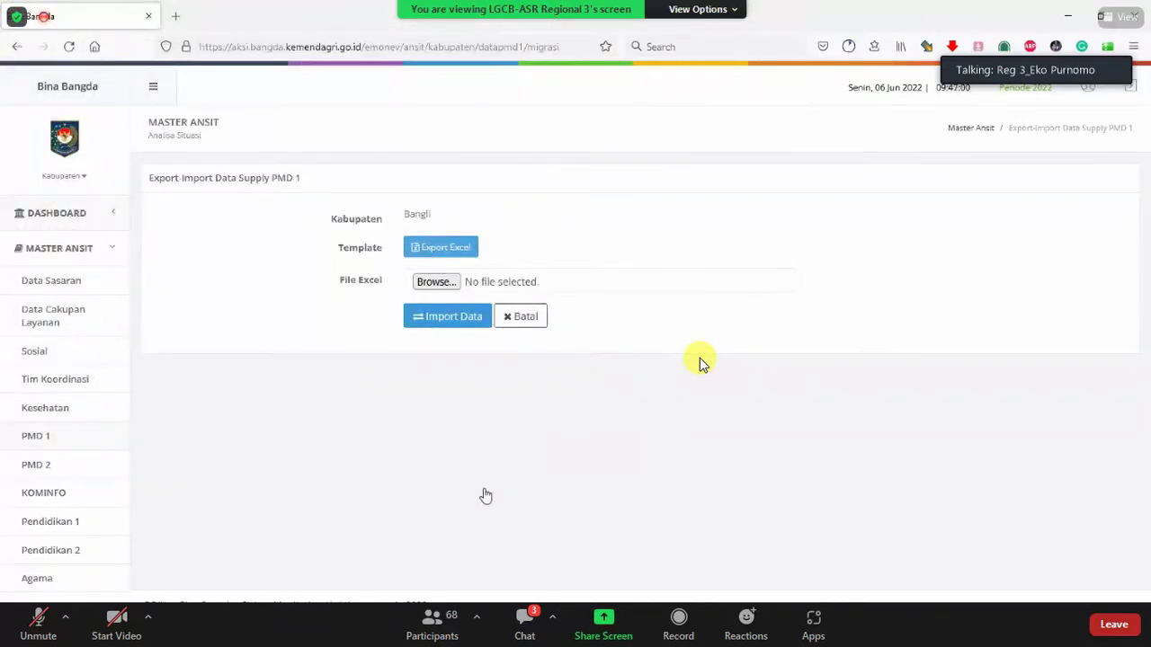
Step: Open Template Data Supply PMD 1 Bangli from the Desktop folder
{"action": "left_click", "coordinate": [443, 634]}
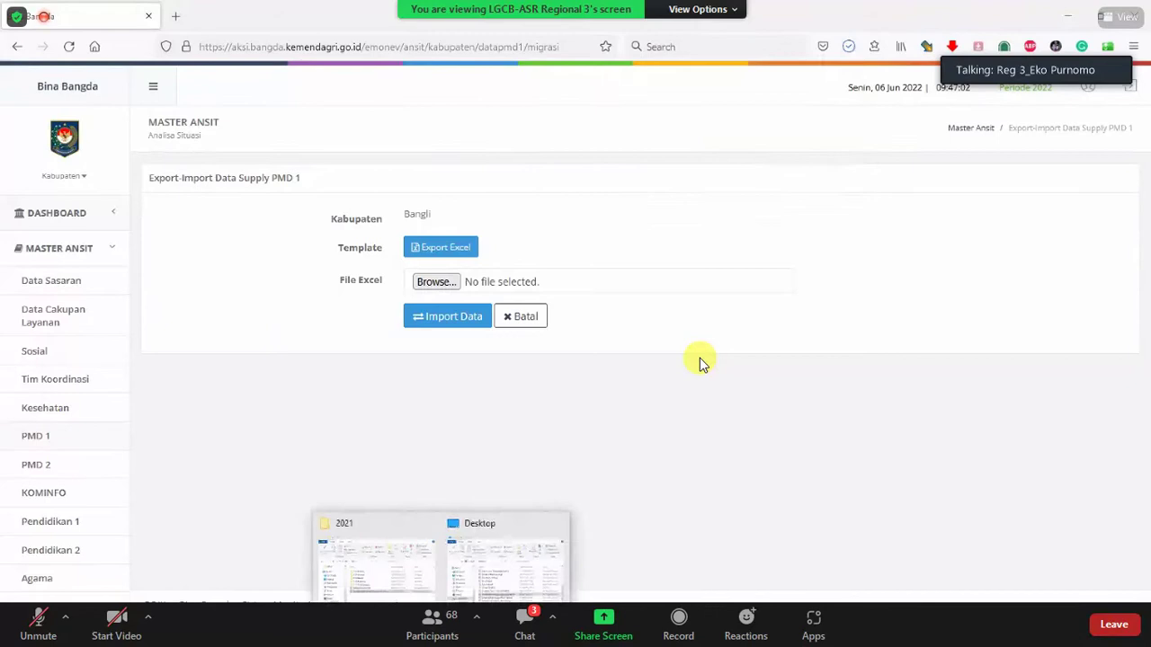
{"action": "left_click", "coordinate": [501, 575]}
{"action": "double_click", "coordinate": [343, 363]}
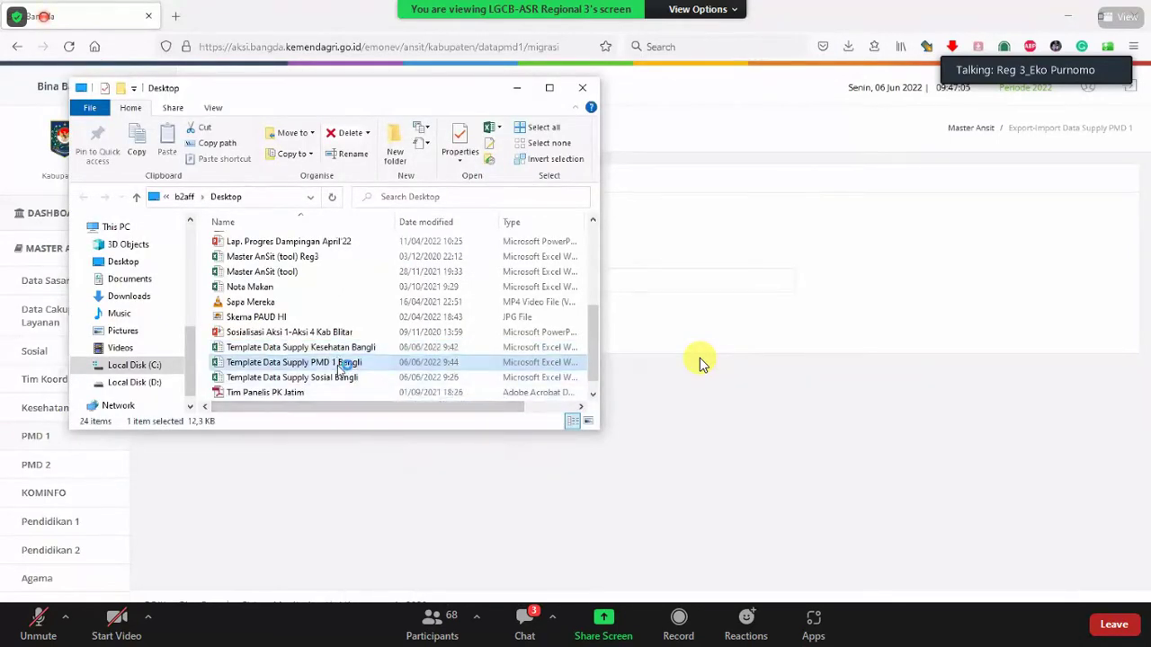
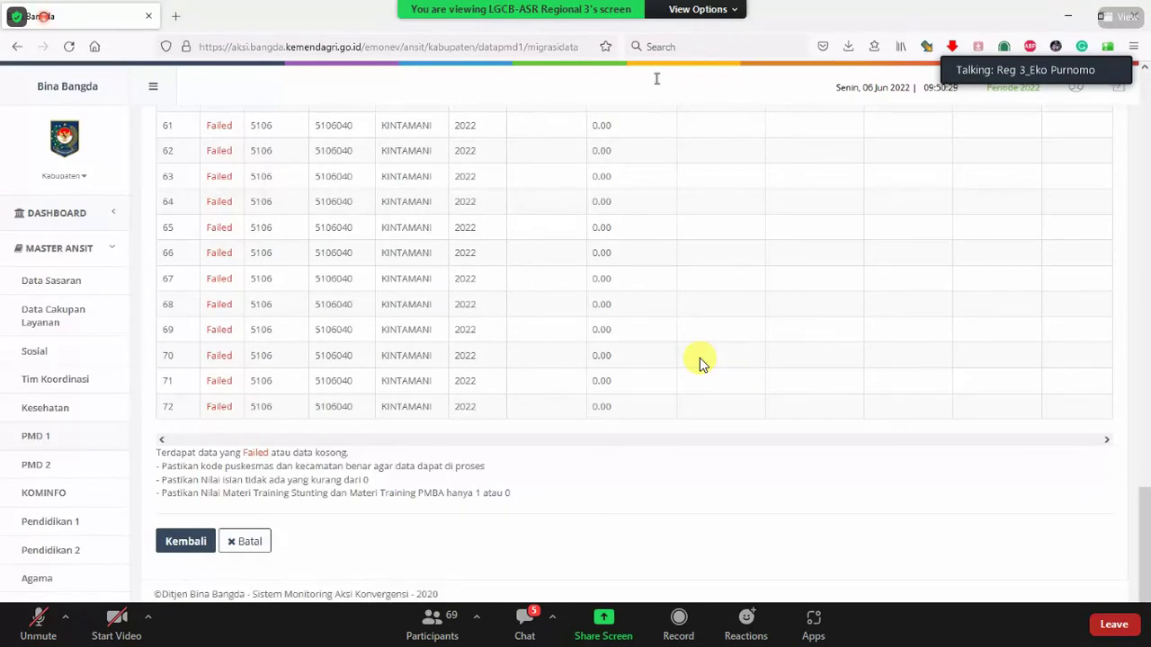
Step: Cancel the PMD 1 import at its verification table and bring up the Desktop folder window
{"action": "left_click", "coordinate": [260, 548]}
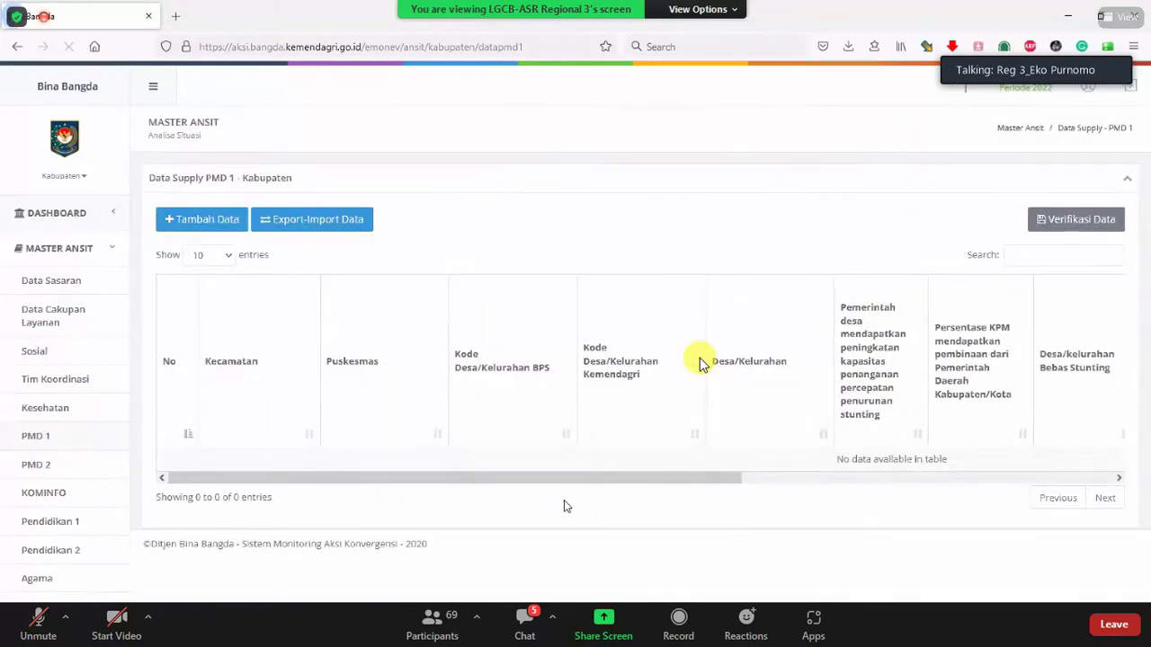
{"action": "mouse_move", "coordinate": [485, 594]}
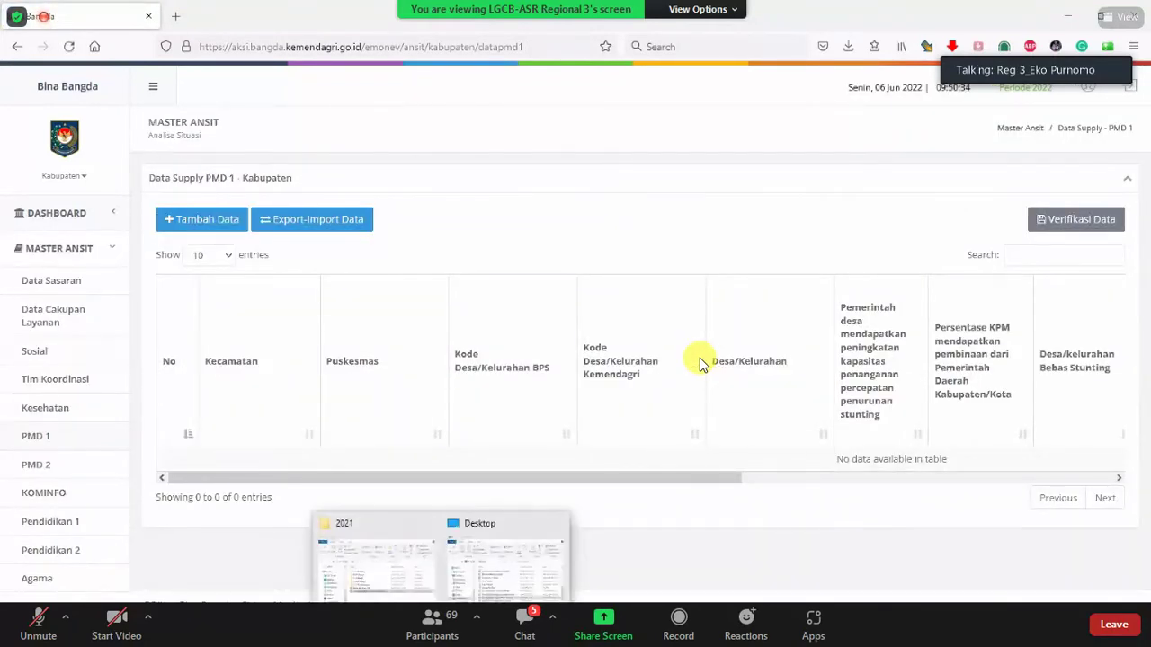
{"action": "left_click", "coordinate": [486, 576]}
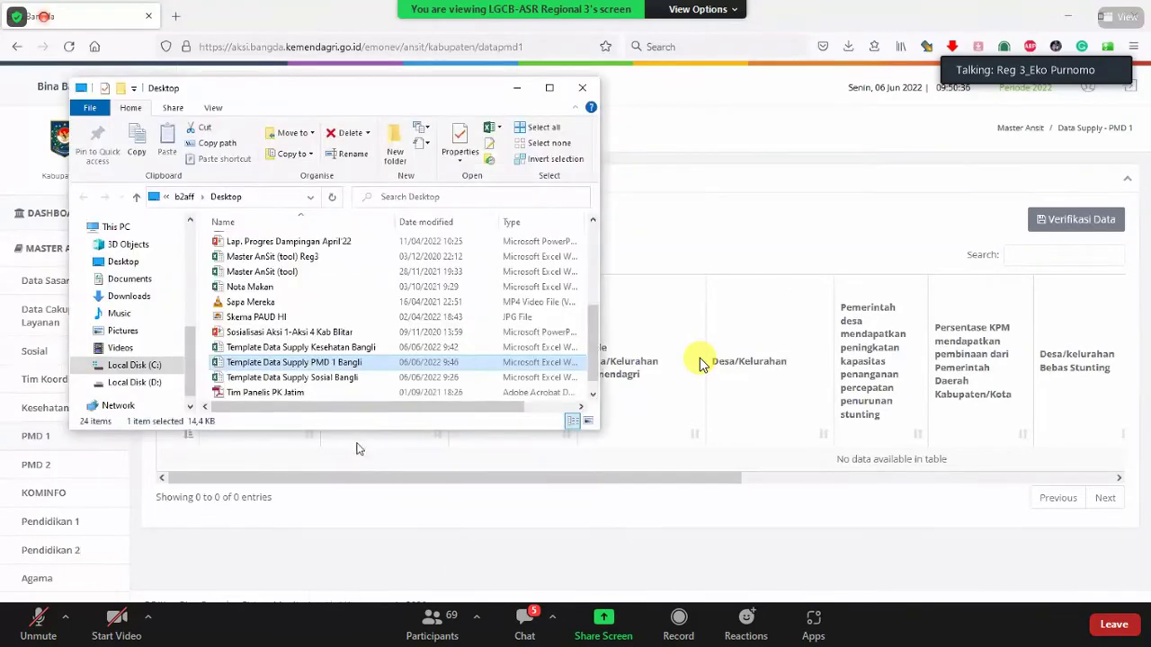
Step: In Template Data Supply PMD 1 Bangli, copy the Demulih indicator values F3:L3 as values to all village rows 2 to 73 and save the workbook
{"action": "double_click", "coordinate": [344, 364]}
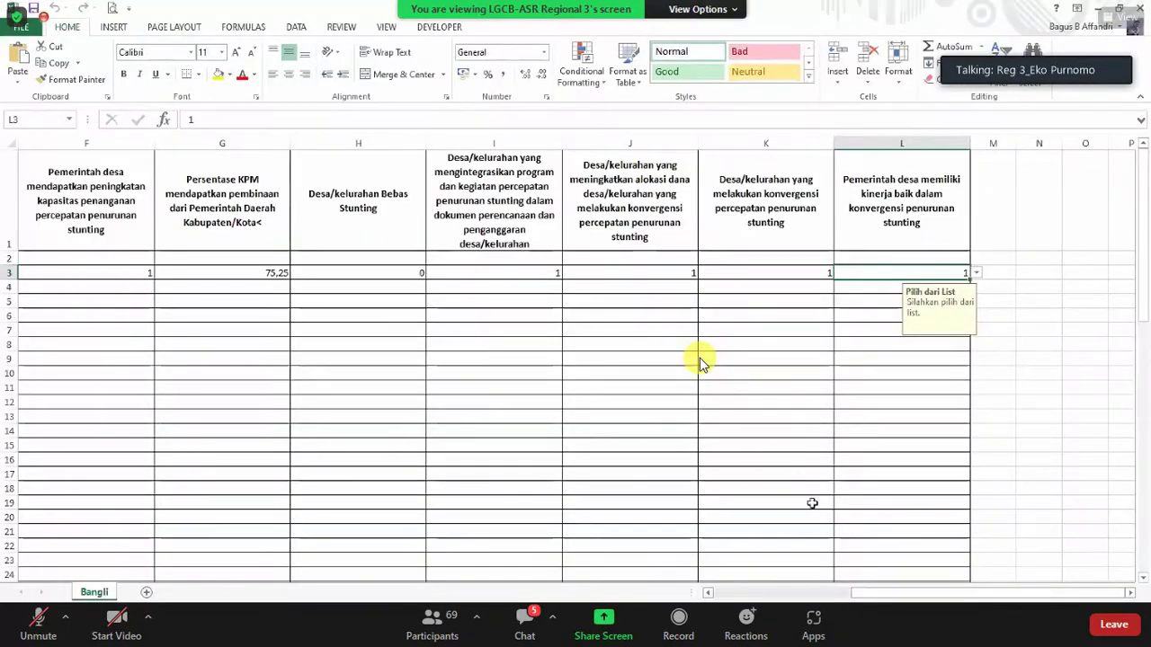
{"action": "left_click_drag", "start_coordinate": [890, 593], "coordinate": [750, 593]}
{"action": "left_click_drag", "start_coordinate": [710, 274], "coordinate": [950, 275]}
{"action": "key", "text": "ctrl+c"}
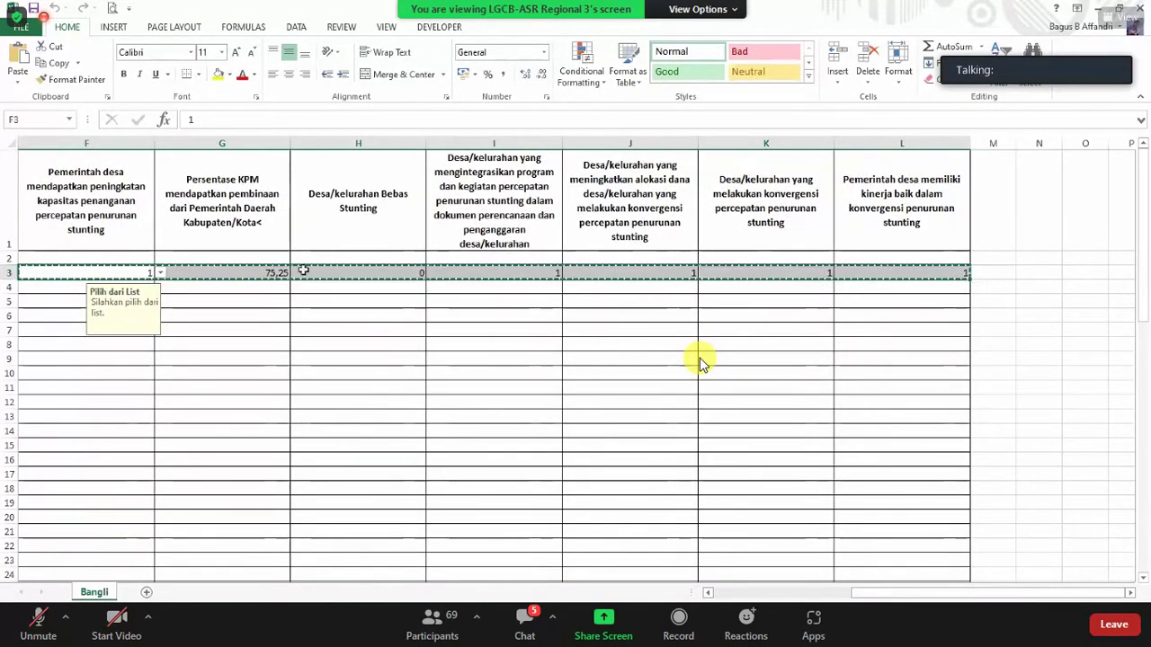
{"action": "scroll", "coordinate": [701, 362], "scroll_direction": "left", "scroll_amount": 3}
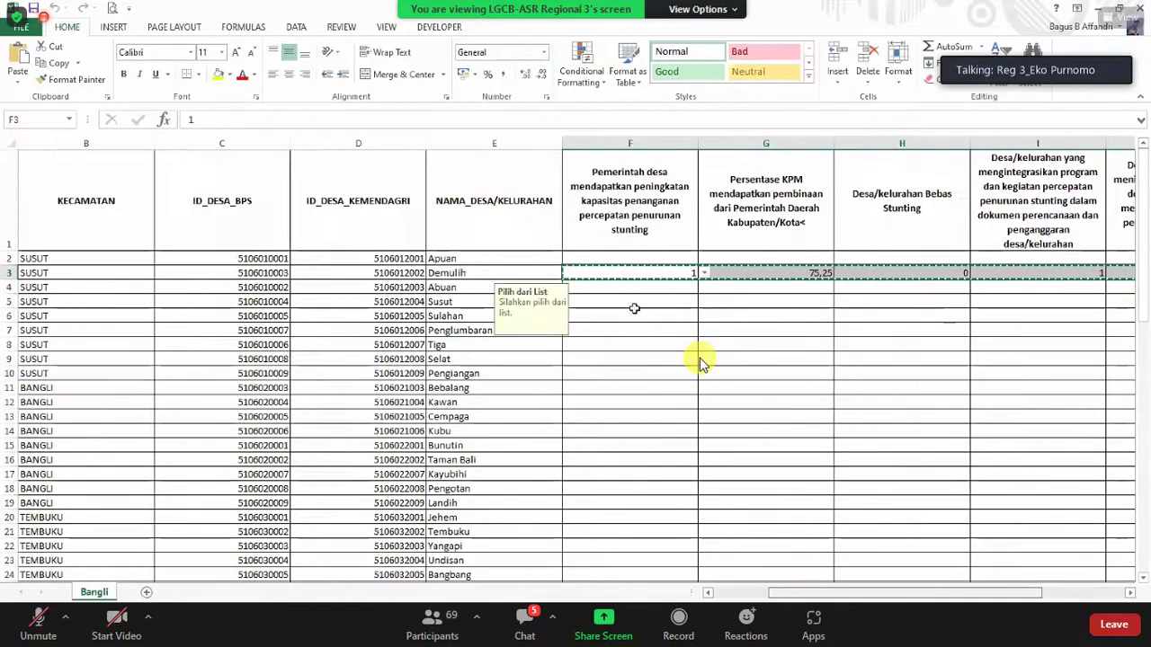
{"action": "left_click_drag", "start_coordinate": [515, 269], "coordinate": [509, 562]}
{"action": "right_click", "coordinate": [507, 267]}
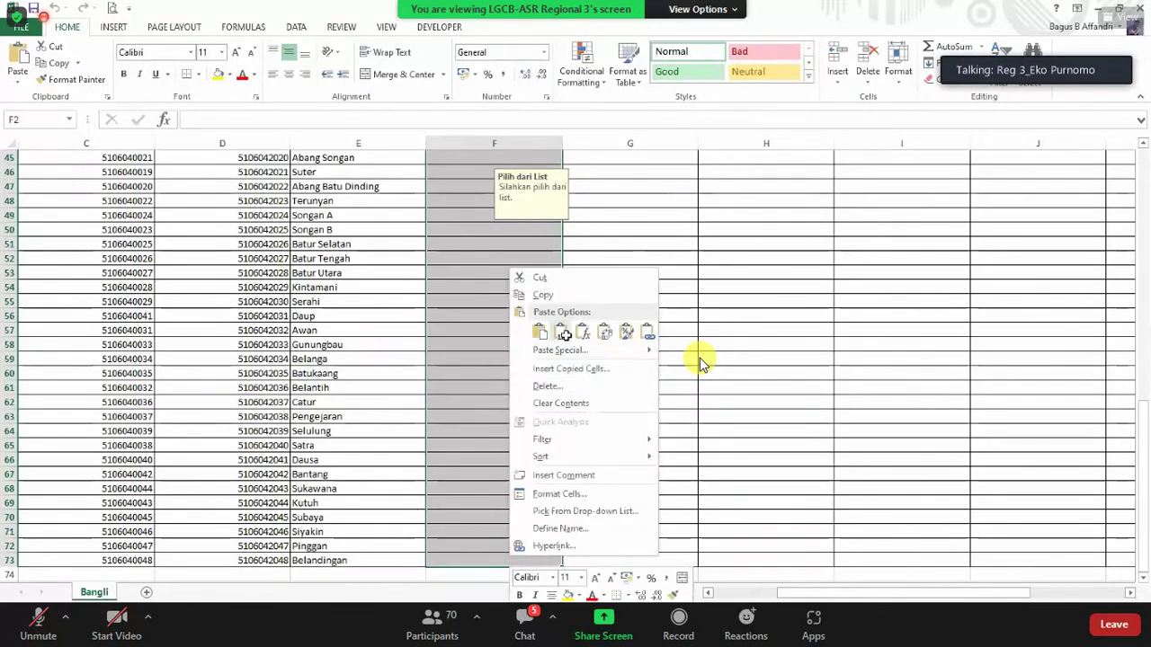
{"action": "left_click", "coordinate": [563, 340]}
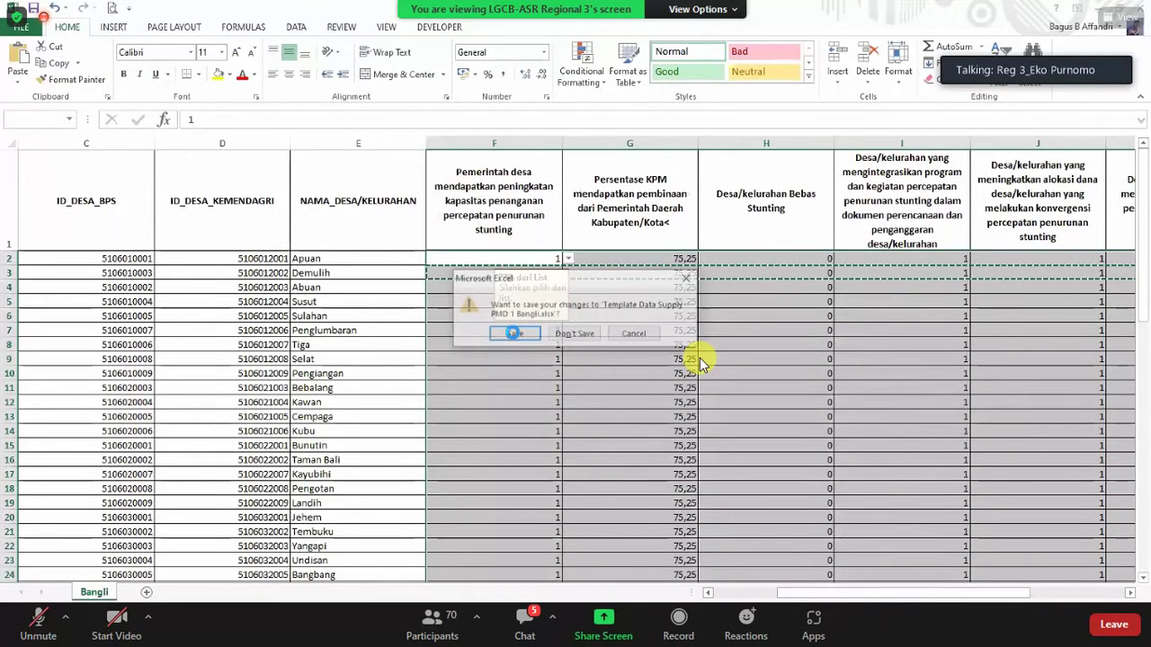
{"action": "left_click", "coordinate": [514, 333]}
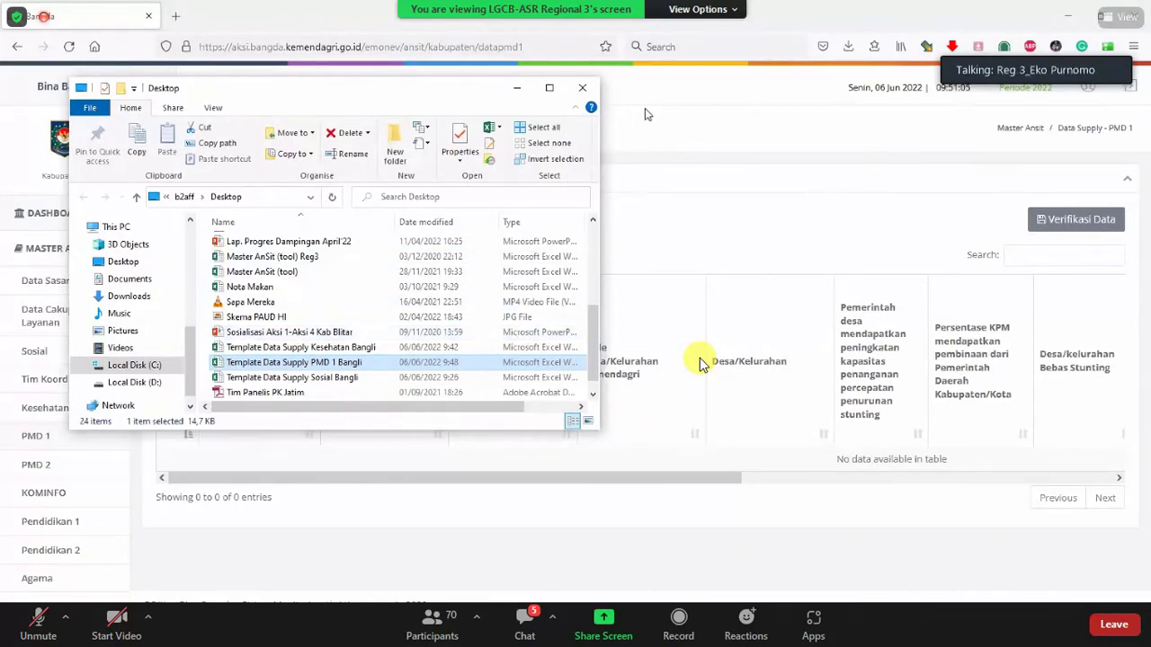
Step: Import Template Data Supply PMD 1 Bangli.xlsx into the PMD 1 data and process the verified rows
{"action": "left_click", "coordinate": [657, 208]}
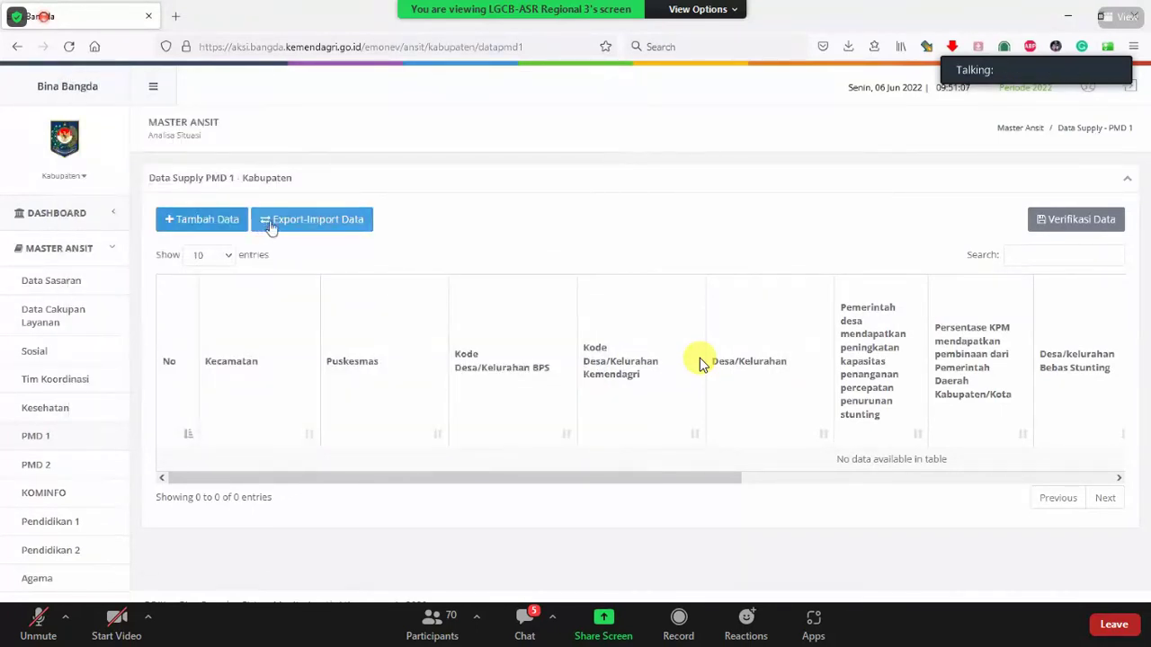
{"action": "left_click", "coordinate": [292, 224]}
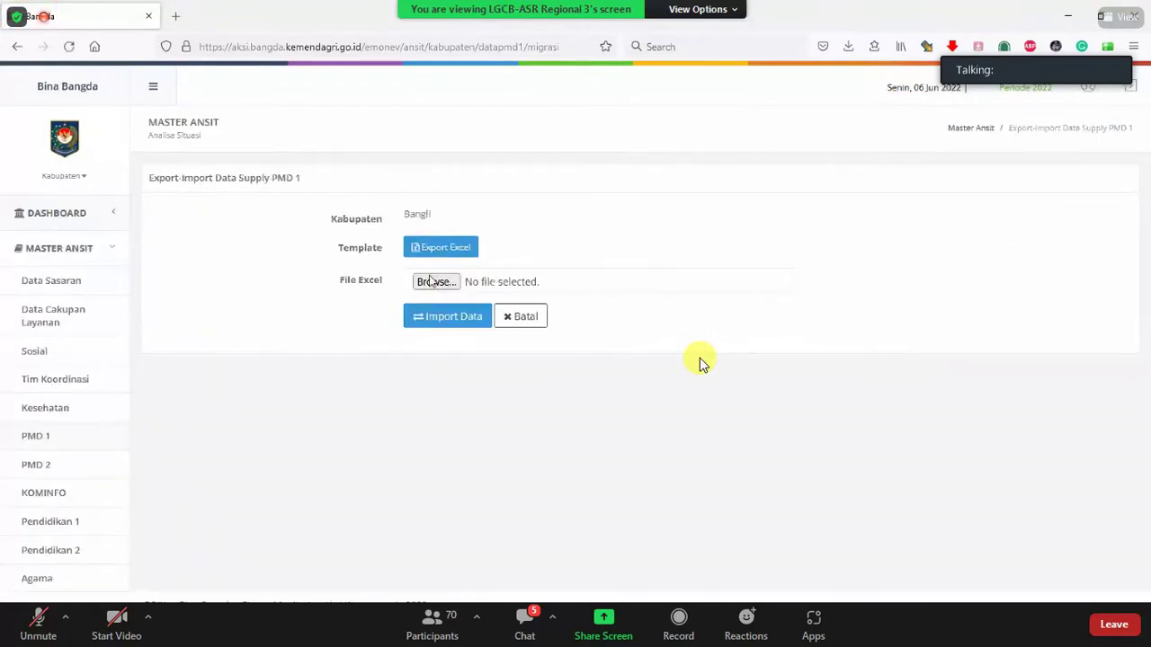
{"action": "left_click", "coordinate": [435, 280]}
{"action": "scroll", "coordinate": [294, 323], "scroll_direction": "down", "scroll_amount": 3}
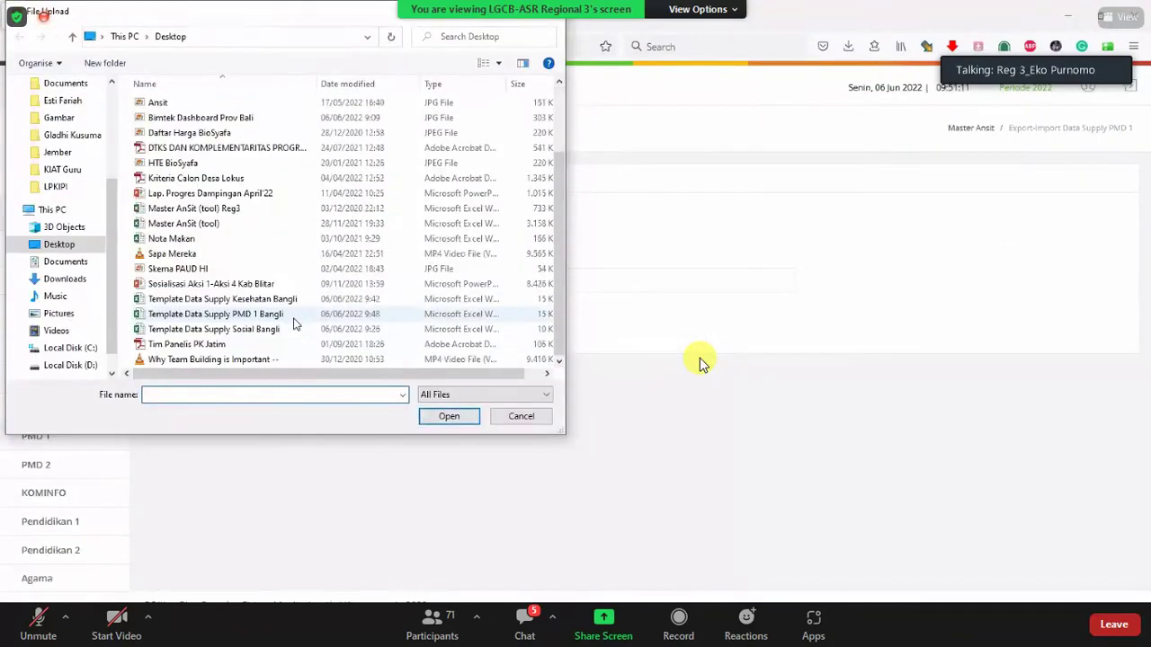
{"action": "left_click", "coordinate": [267, 315]}
{"action": "double_click", "coordinate": [267, 315]}
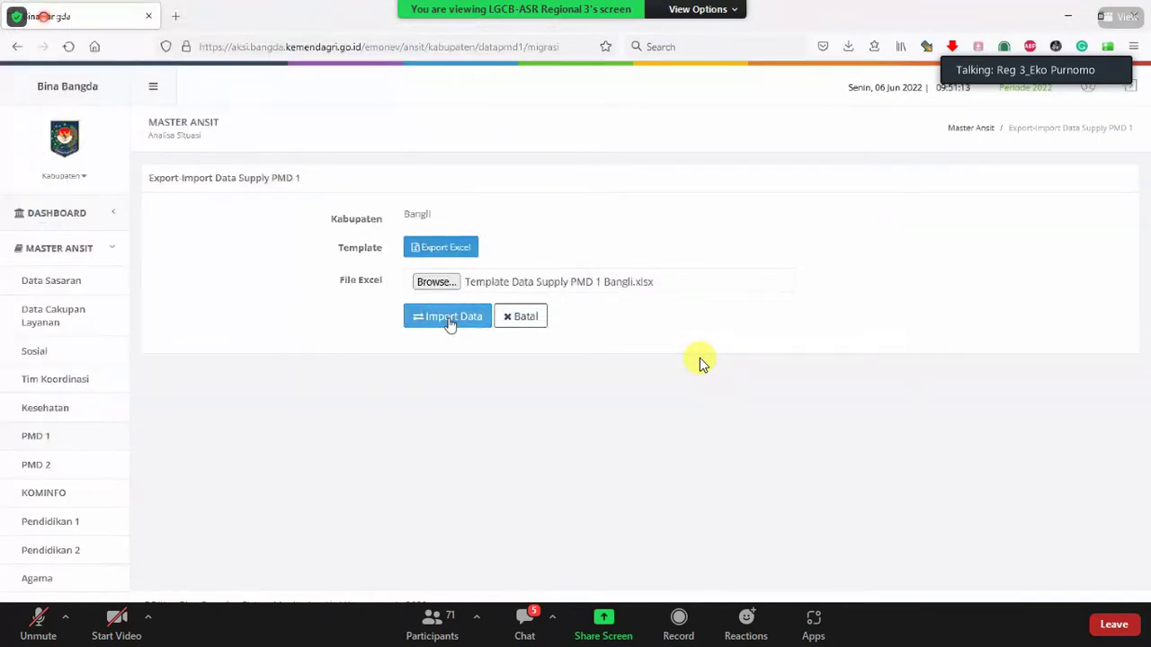
{"action": "left_click", "coordinate": [450, 322]}
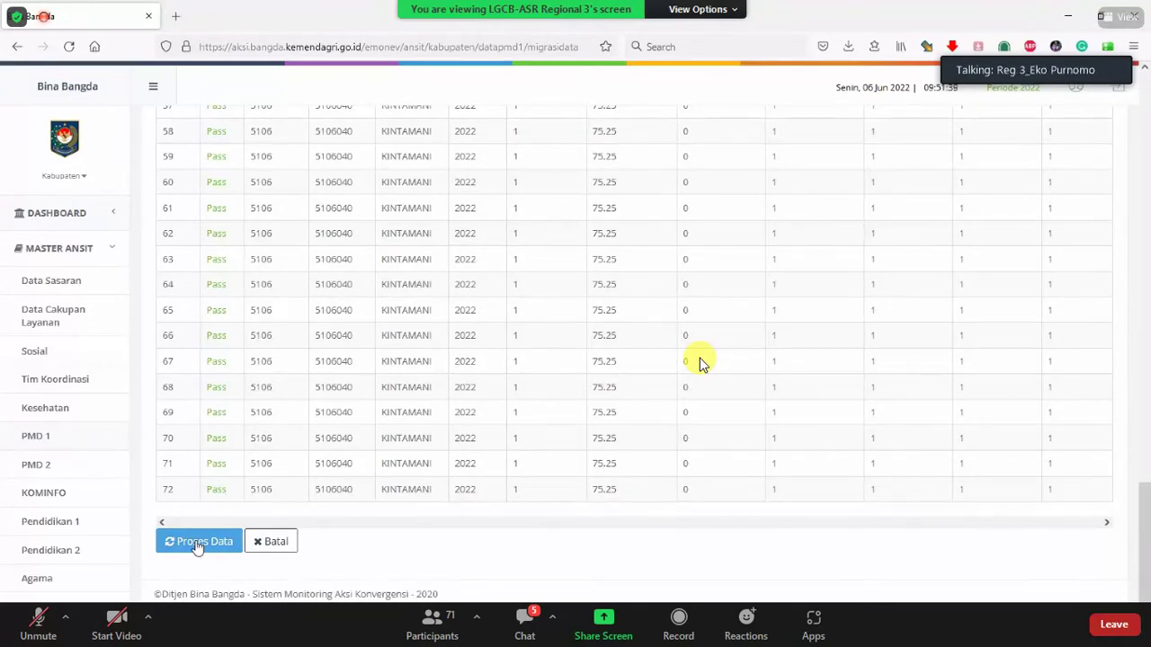
{"action": "left_click", "coordinate": [198, 543]}
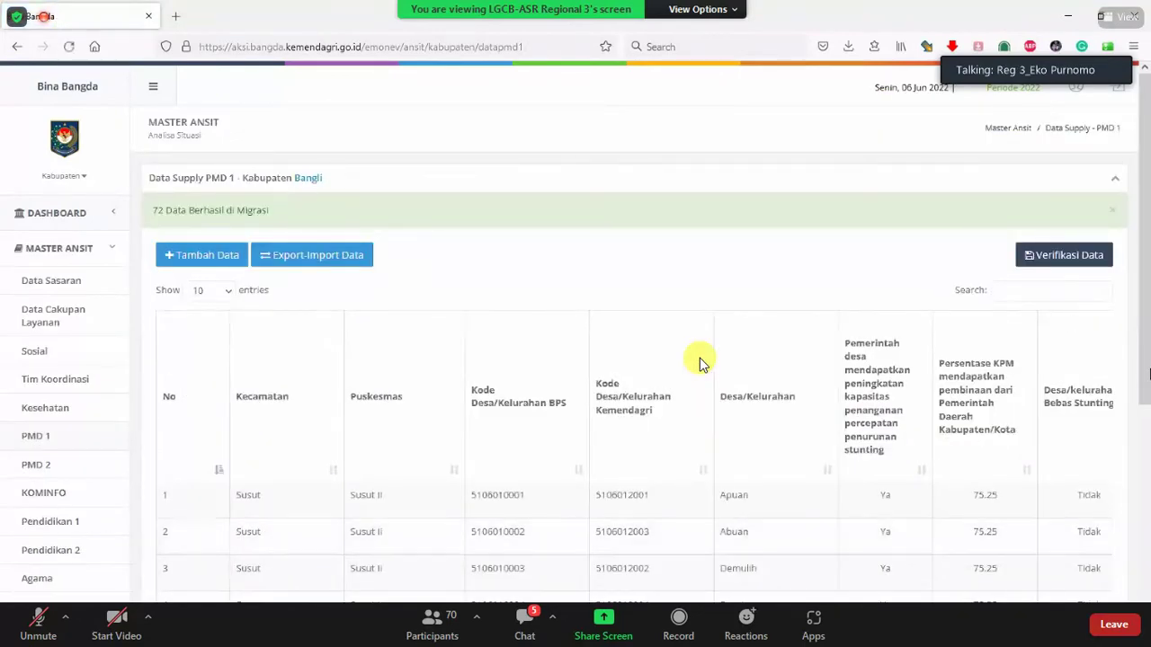
Step: Look over the imported PMD 1 table and open the Apuan village record for editing
{"action": "scroll", "coordinate": [701, 362], "scroll_direction": "down", "scroll_amount": 3}
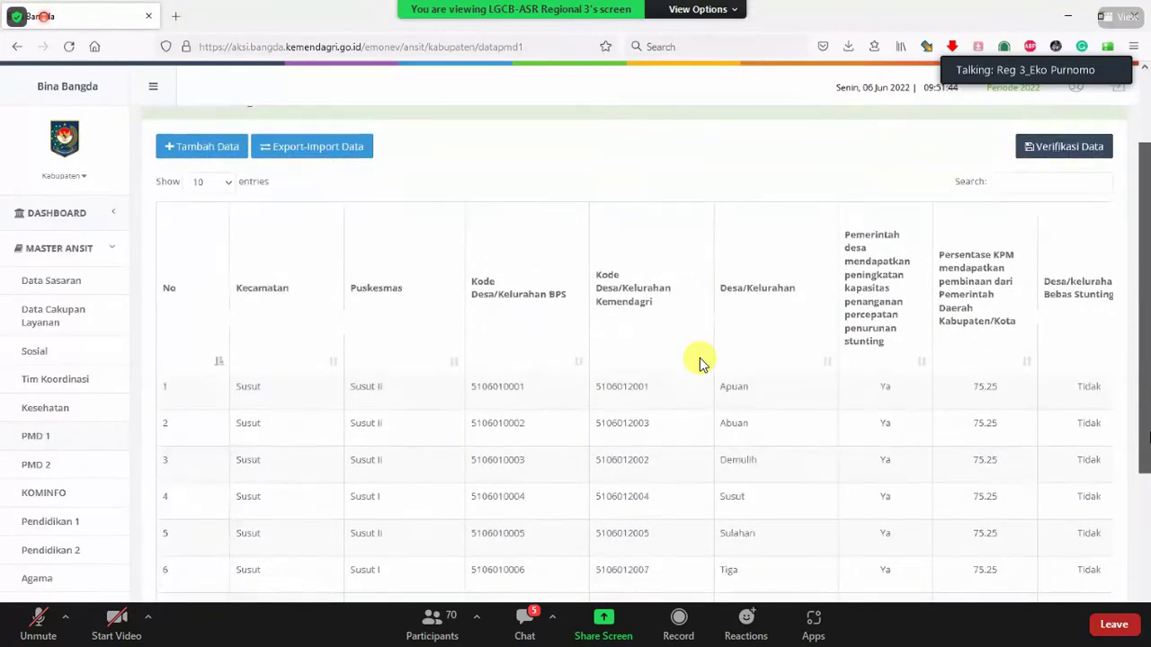
{"action": "scroll", "coordinate": [701, 362], "scroll_direction": "down", "scroll_amount": 3}
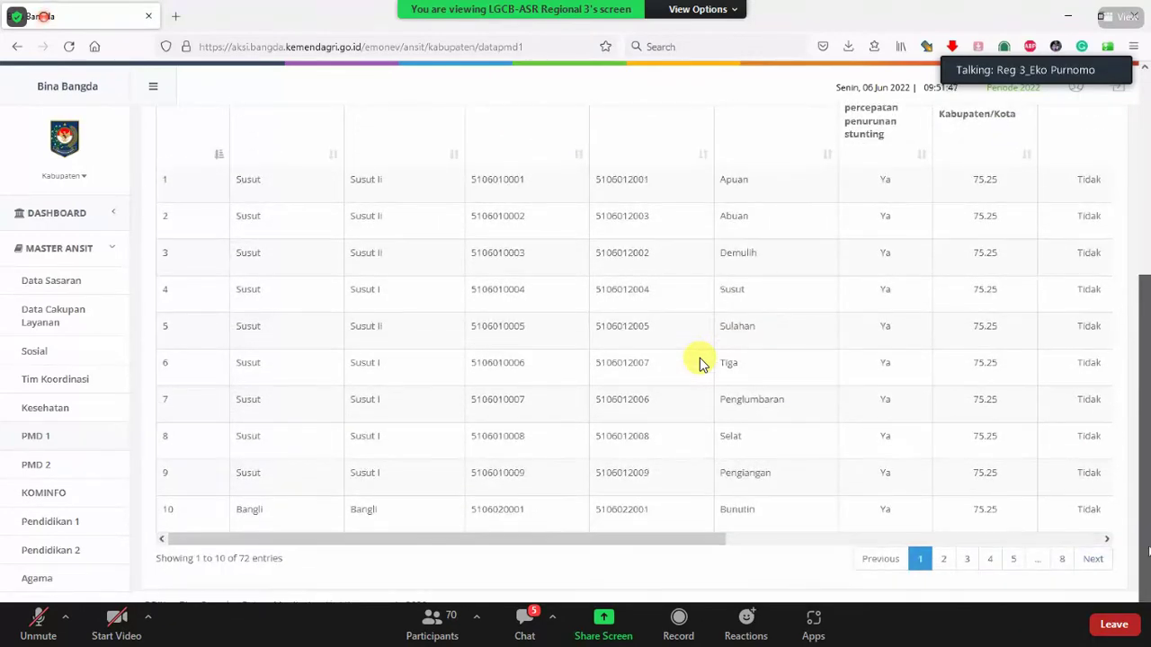
{"action": "scroll", "coordinate": [701, 362], "scroll_direction": "up", "scroll_amount": 6}
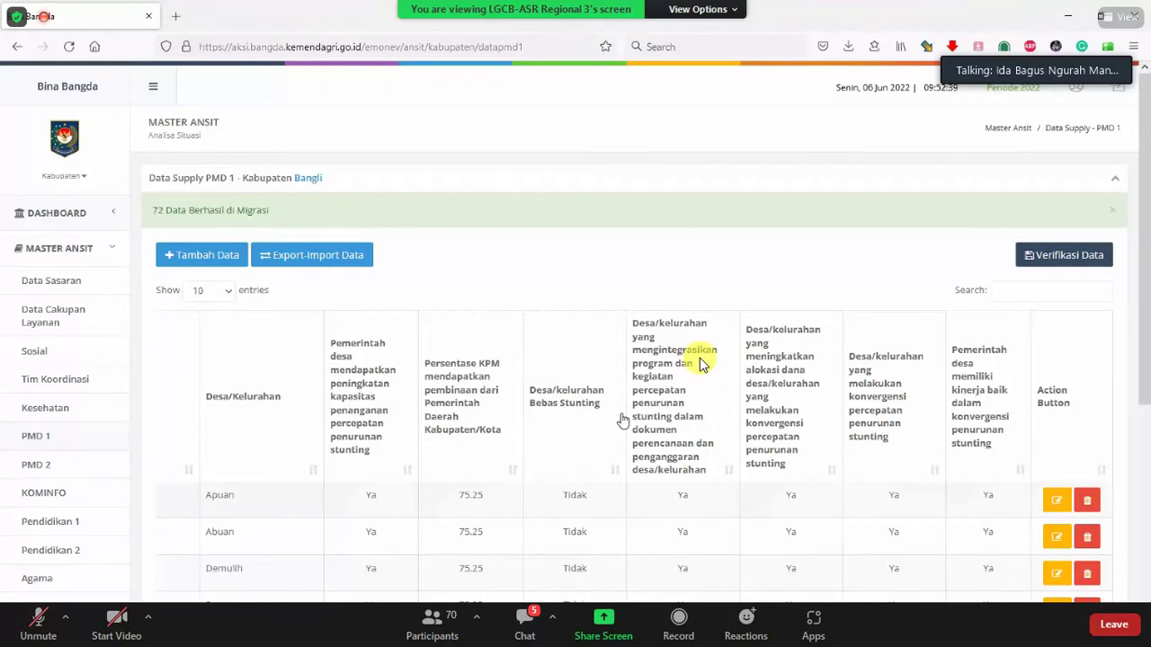
{"action": "left_click", "coordinate": [1054, 502]}
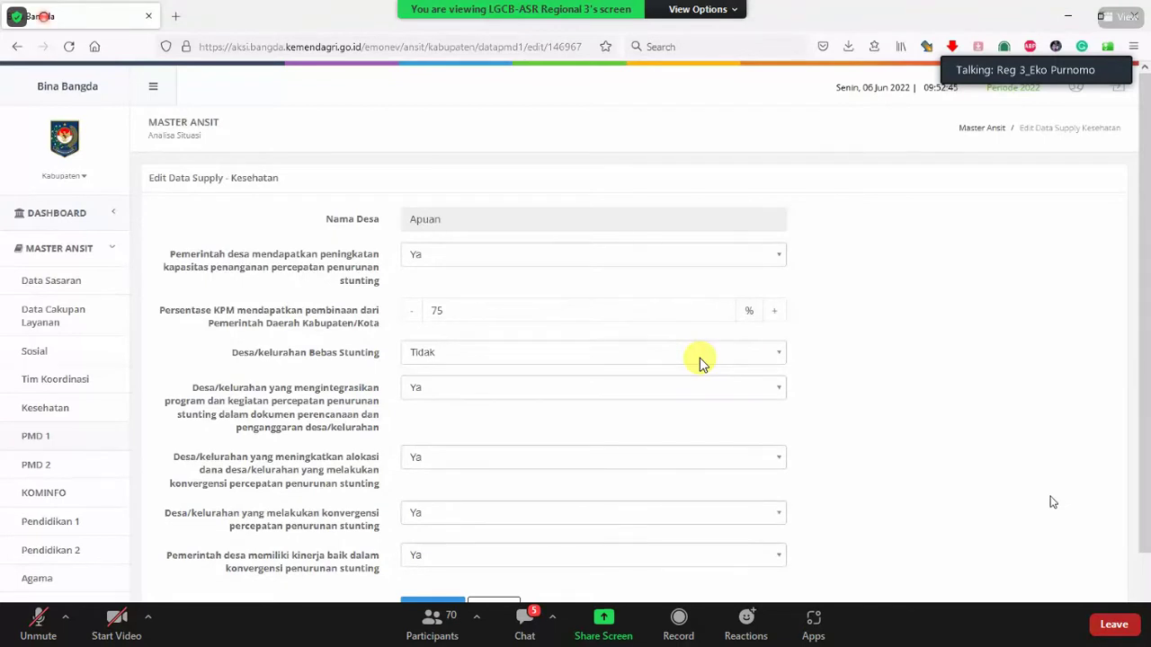
{"action": "scroll", "coordinate": [703, 362], "scroll_direction": "down", "scroll_amount": 2}
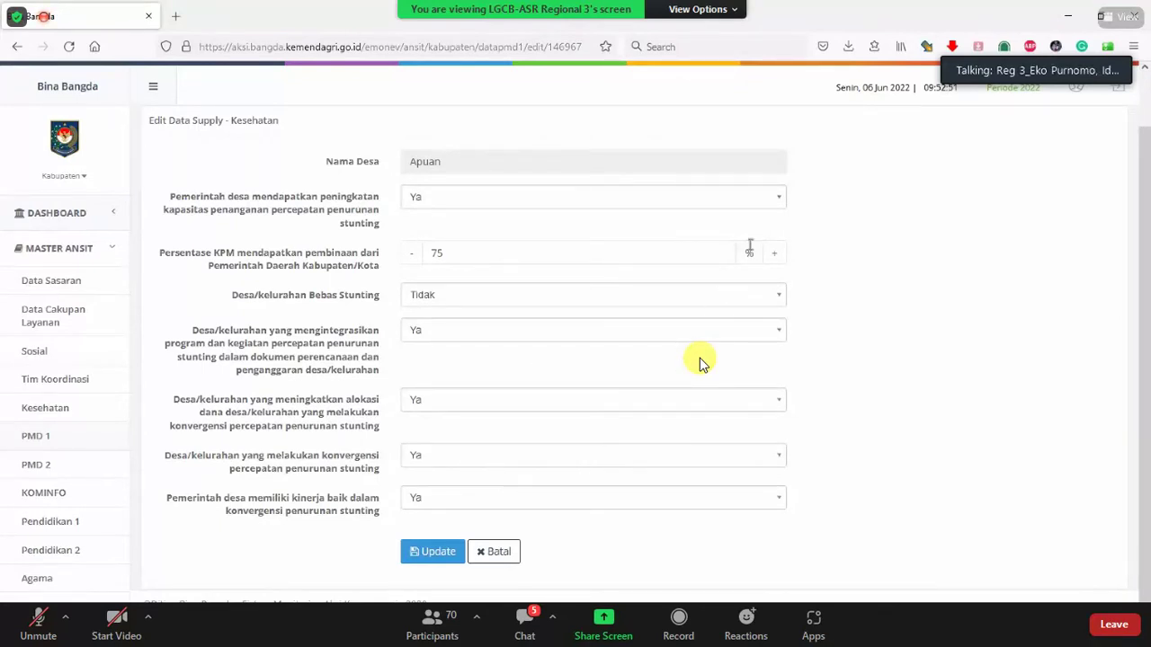
Step: Set Apuan's percentage of KPM receiving coaching from the local government to 72
{"action": "left_click", "coordinate": [779, 199]}
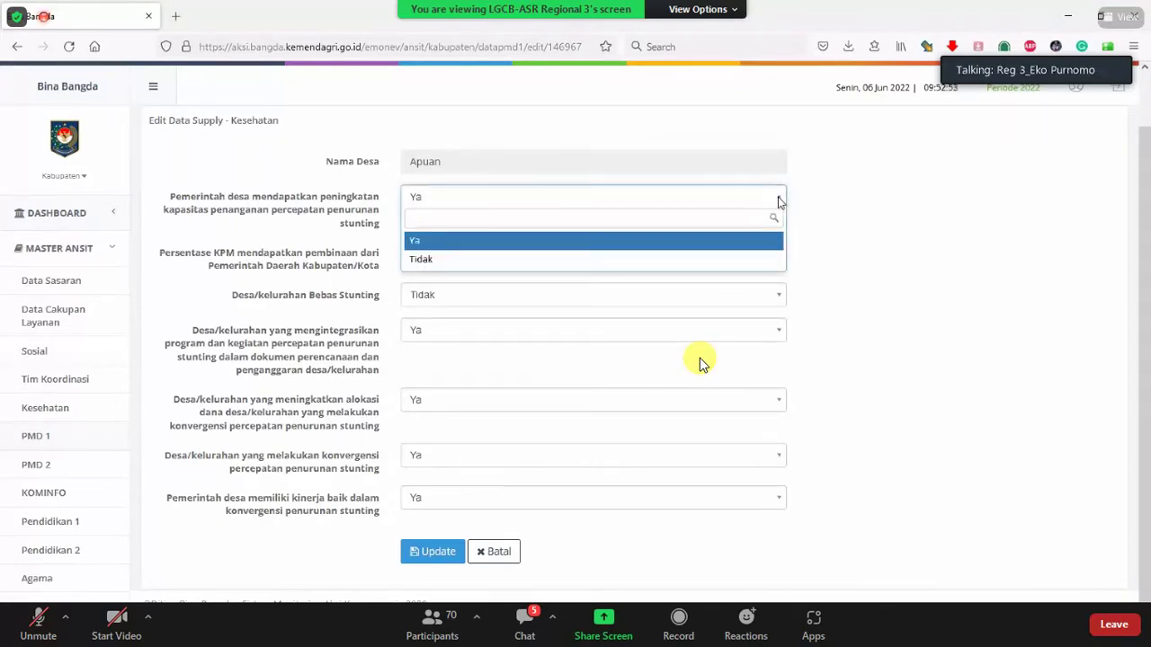
{"action": "left_click", "coordinate": [779, 199]}
{"action": "left_click", "coordinate": [778, 254]}
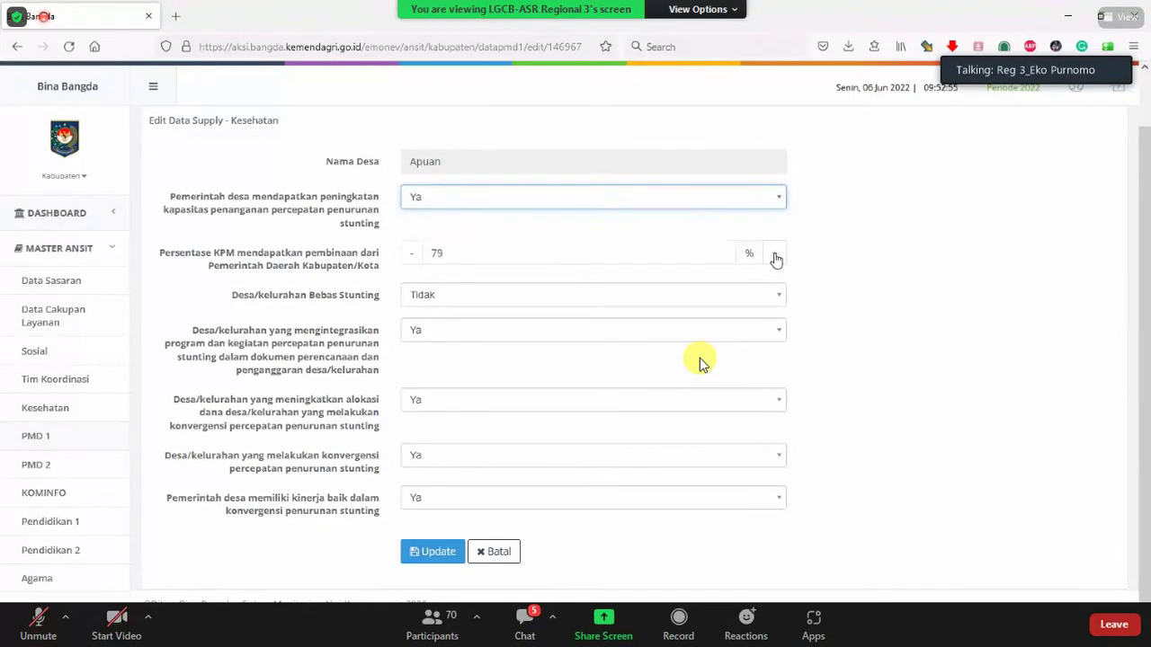
{"action": "left_click", "coordinate": [412, 265]}
{"action": "left_click", "coordinate": [412, 265]}
{"action": "left_click", "coordinate": [412, 265]}
{"action": "left_click", "coordinate": [412, 267]}
{"action": "left_click", "coordinate": [412, 266]}
{"action": "left_click", "coordinate": [412, 266]}
{"action": "left_click", "coordinate": [412, 266]}
{"action": "left_click", "coordinate": [906, 326]}
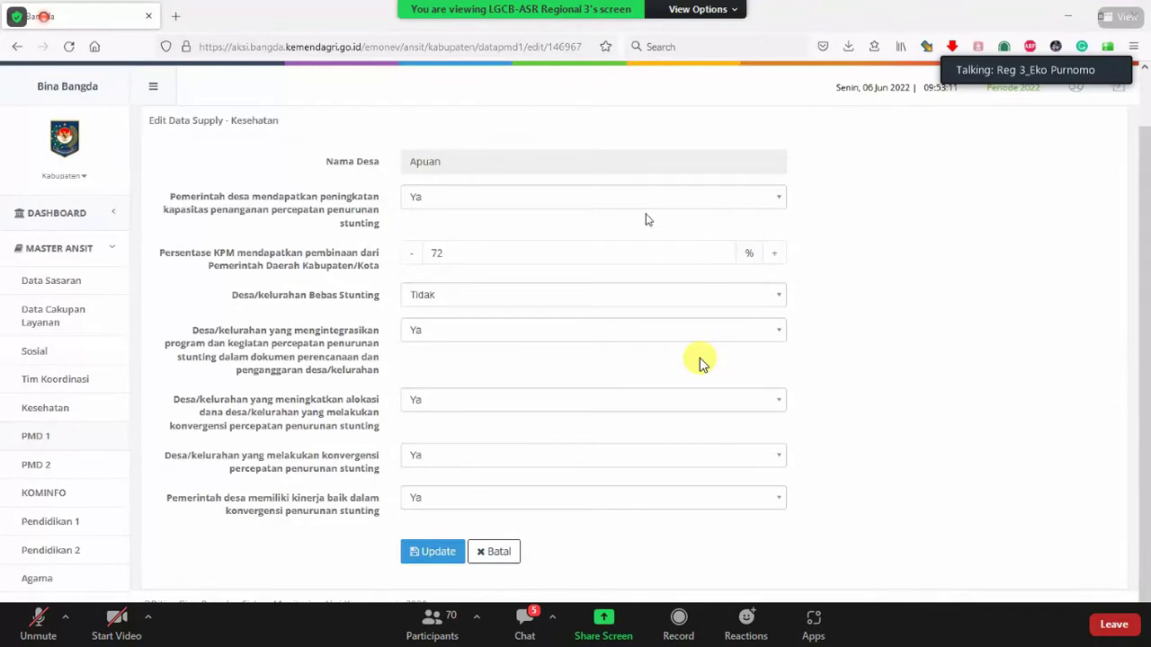
Step: Set Desa/kelurahan Bebas Stunting to Ya and the KPM coaching percentage to 83 for Apuan, and update the record
{"action": "left_click", "coordinate": [777, 296]}
{"action": "left_click", "coordinate": [665, 339]}
{"action": "left_click", "coordinate": [775, 255]}
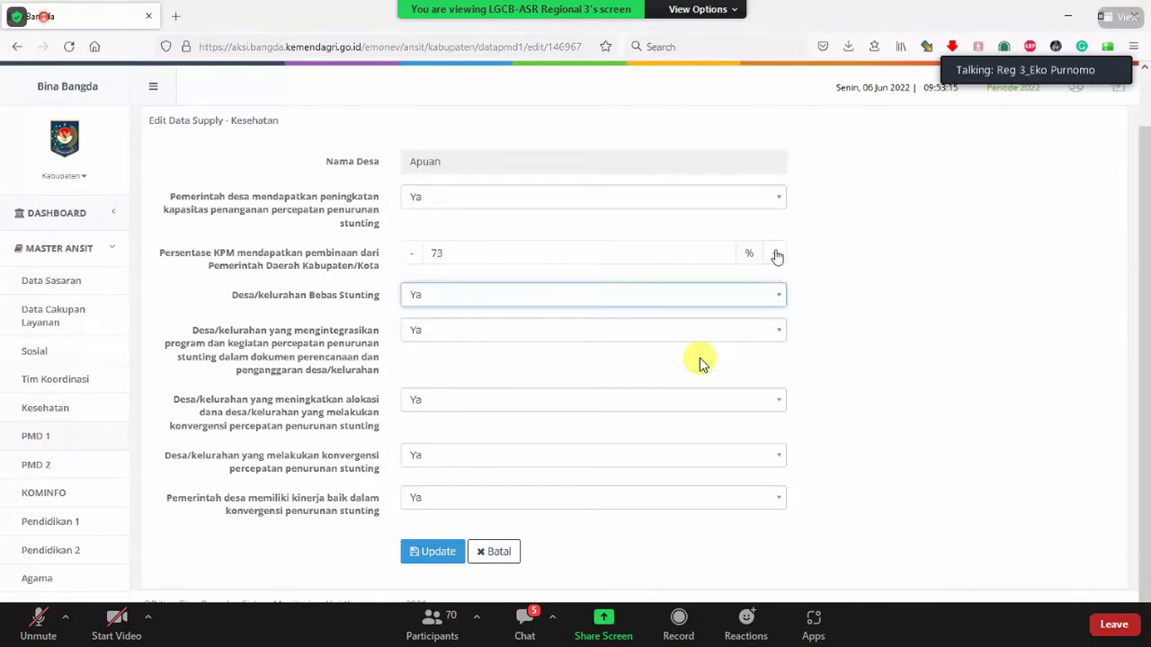
{"action": "left_click", "coordinate": [777, 256]}
{"action": "left_click", "coordinate": [777, 257]}
{"action": "left_click", "coordinate": [777, 257]}
{"action": "left_click", "coordinate": [777, 256]}
{"action": "left_click", "coordinate": [777, 256]}
{"action": "left_click", "coordinate": [433, 552]}
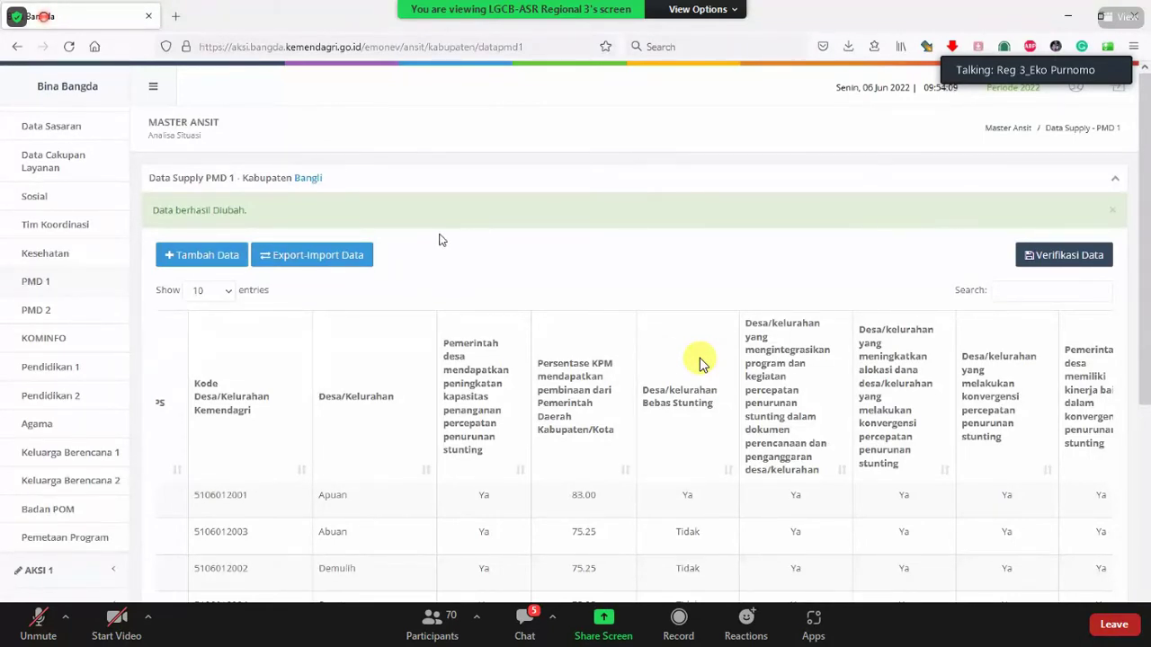
Step: Export the Pendidikan 1 Excel template for Bangli and save it to the Desktop as Template Data Supply Pendidikan 1 Bangli
{"action": "left_click", "coordinate": [36, 311]}
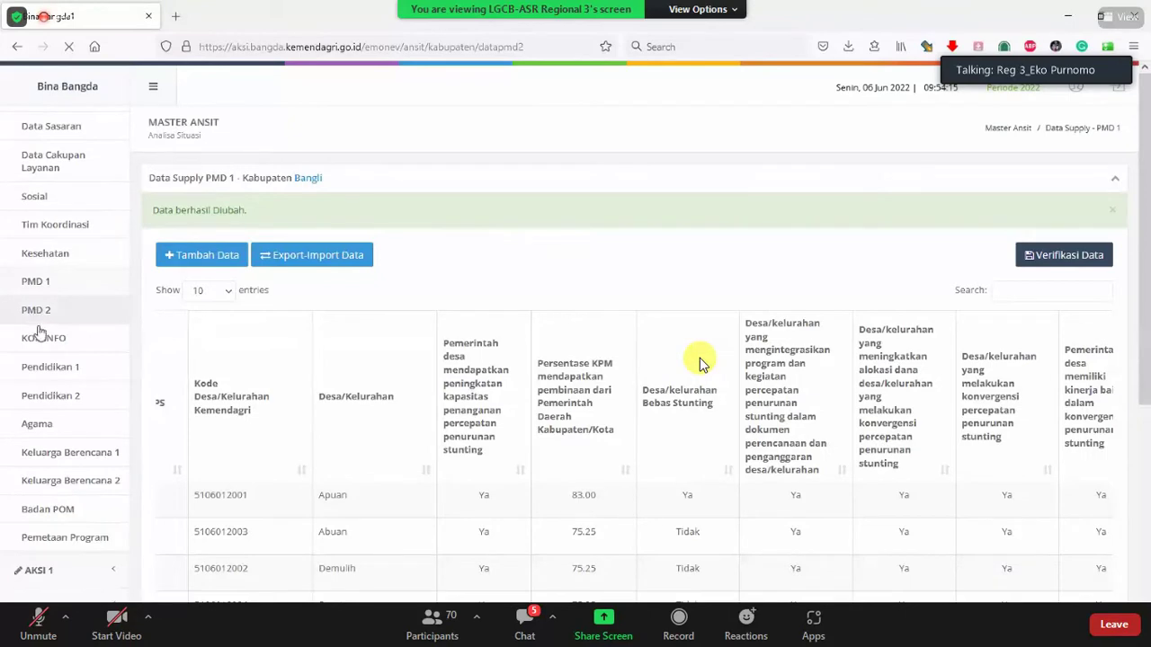
{"action": "left_click", "coordinate": [38, 493]}
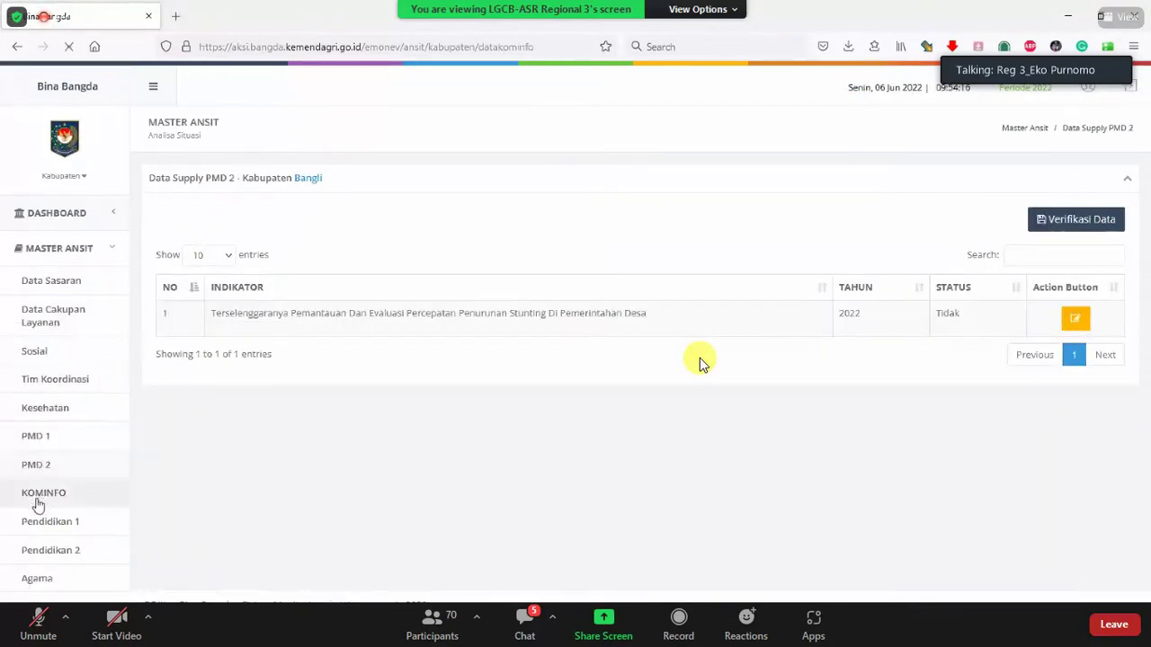
{"action": "left_click", "coordinate": [39, 529]}
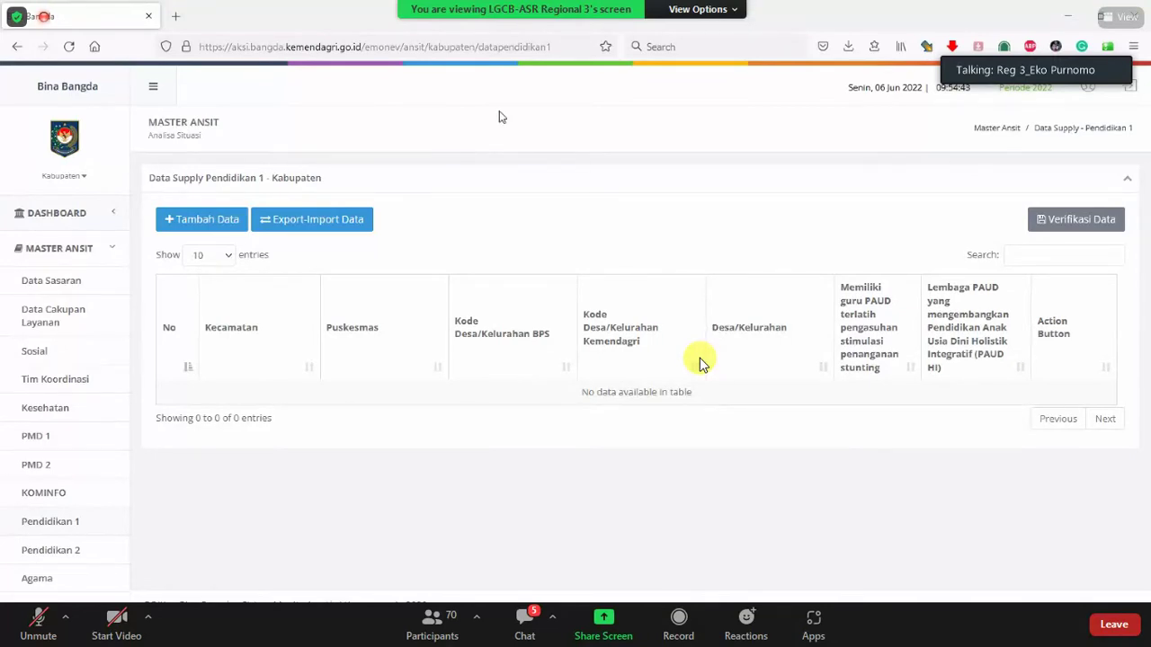
{"action": "left_click", "coordinate": [306, 223]}
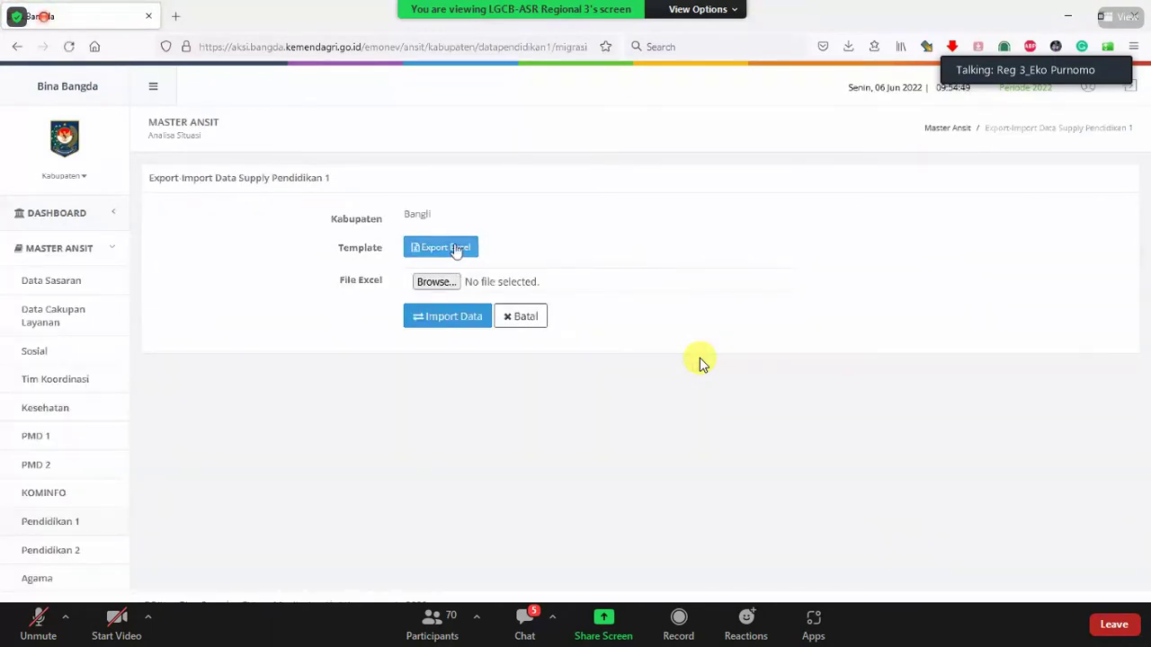
{"action": "left_click", "coordinate": [447, 246]}
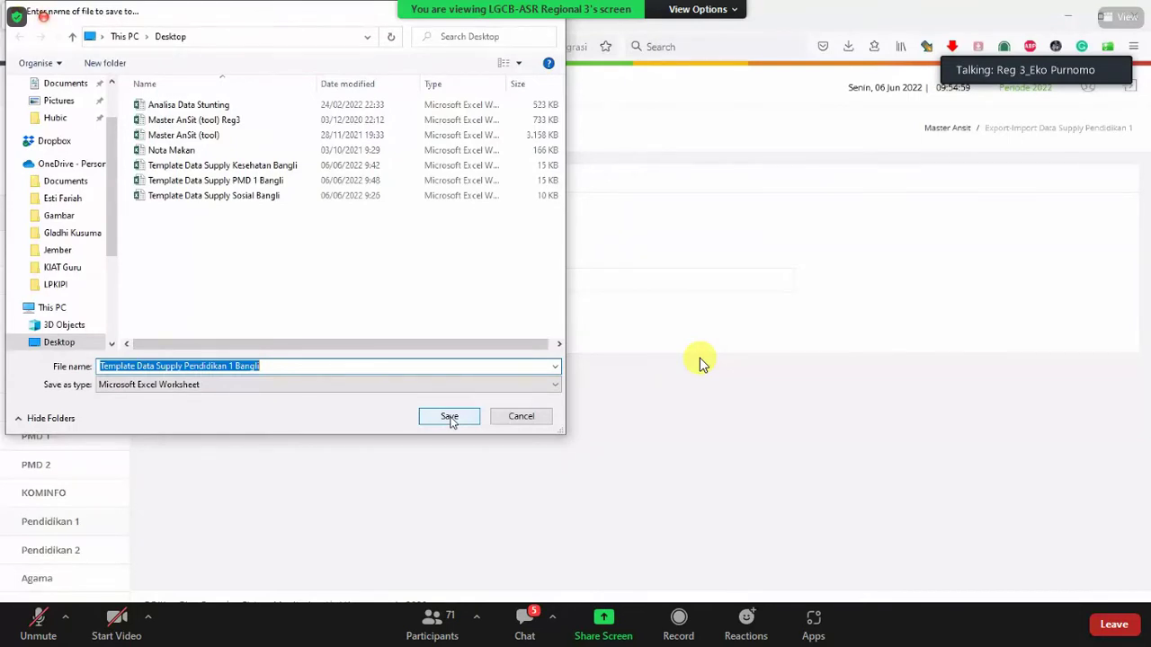
{"action": "left_click", "coordinate": [448, 419]}
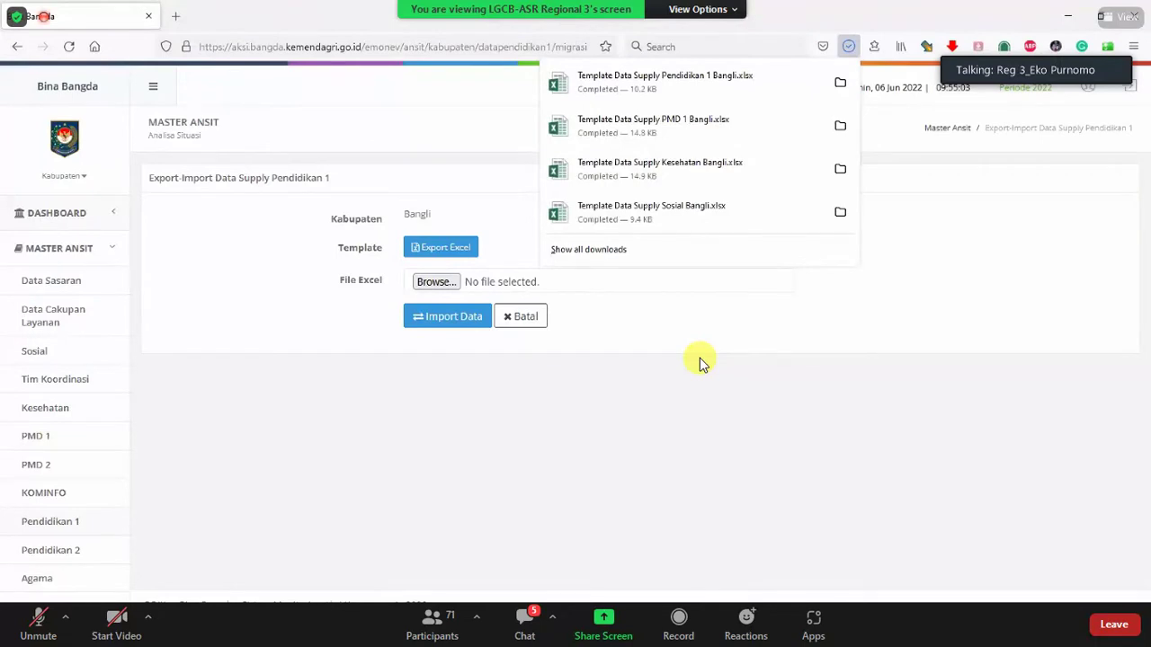
Step: Open Template Data Supply Pendidikan 1 Bangli from the Desktop folder and enable editing
{"action": "left_click", "coordinate": [509, 549]}
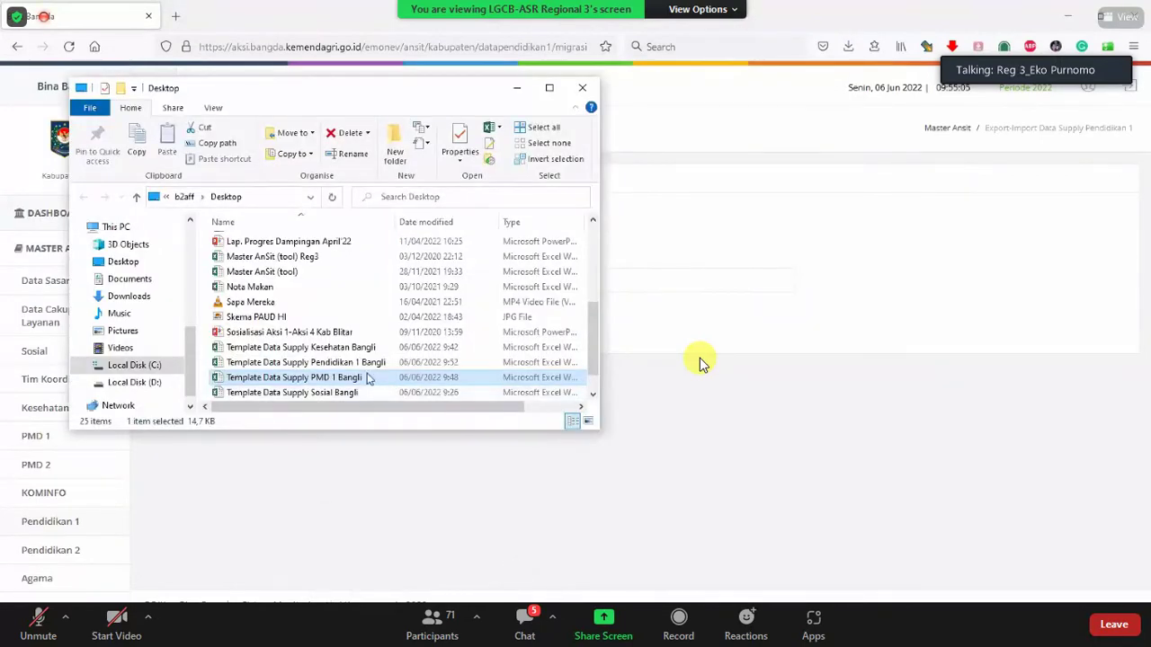
{"action": "double_click", "coordinate": [358, 362]}
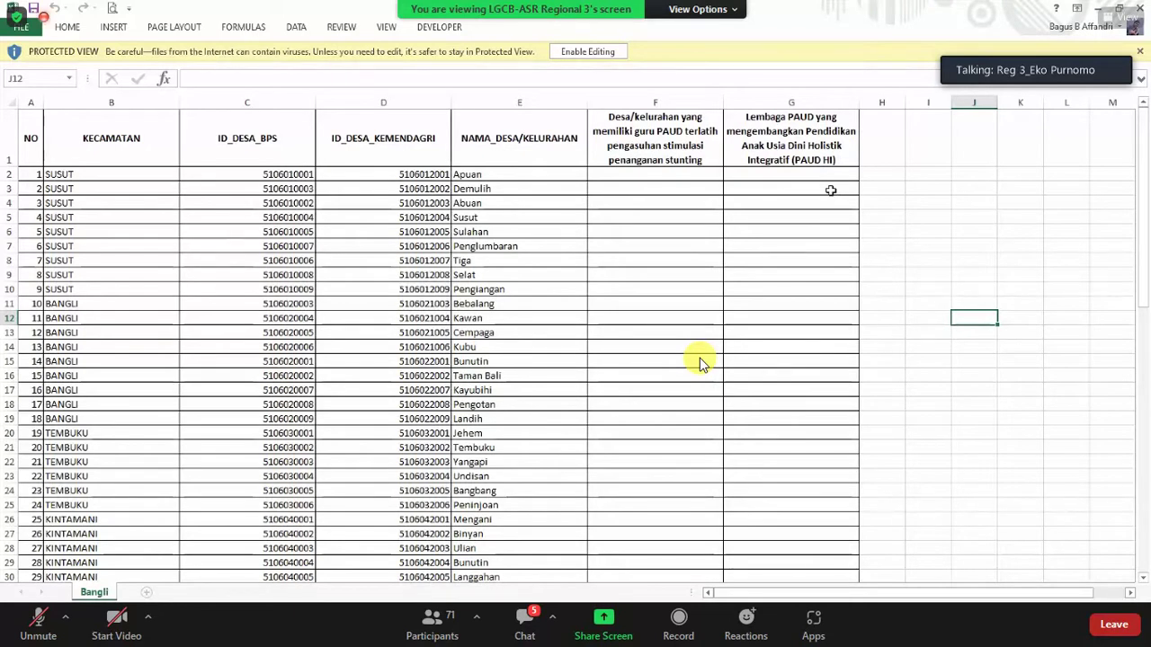
{"action": "left_click", "coordinate": [588, 52]}
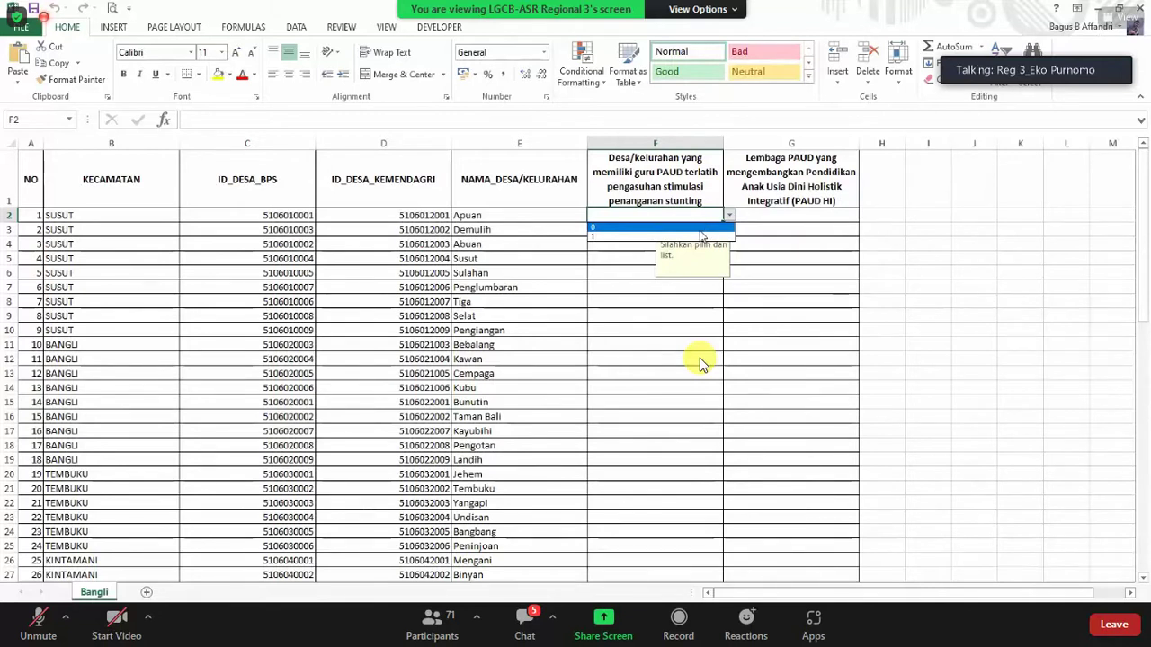
Step: For Apuan, set the trained PAUD teacher value to 1, and the PAUD HI institution value to 1 and finally 0
{"action": "left_click", "coordinate": [700, 237]}
{"action": "left_click", "coordinate": [774, 216]}
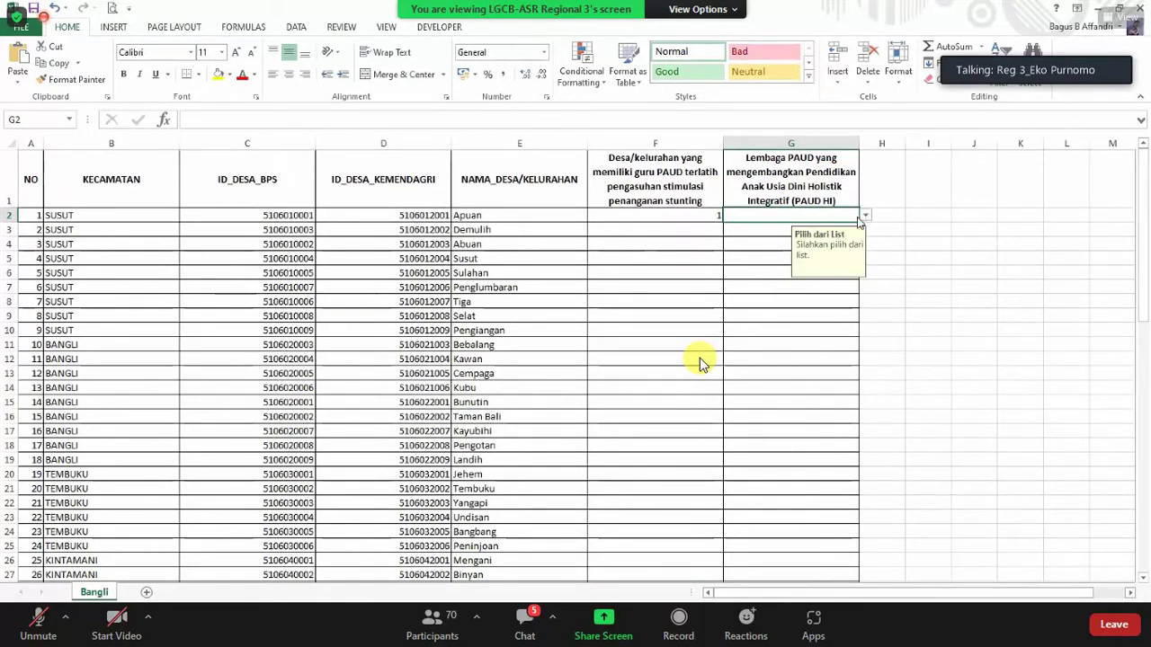
{"action": "left_click", "coordinate": [865, 216]}
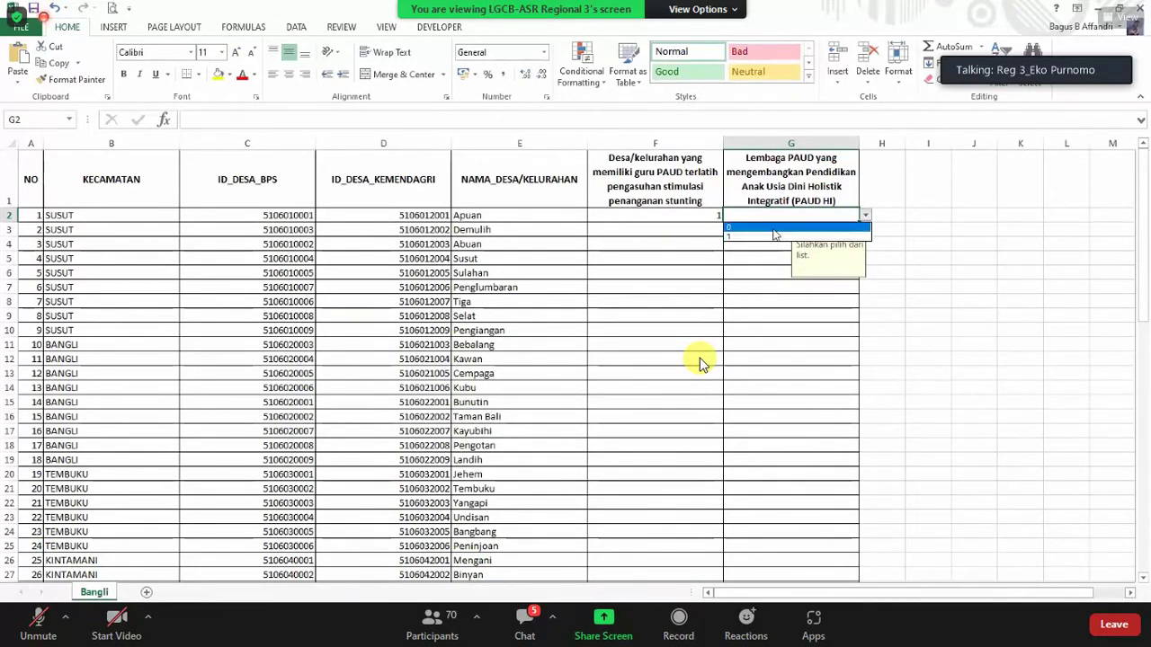
{"action": "left_click", "coordinate": [768, 239]}
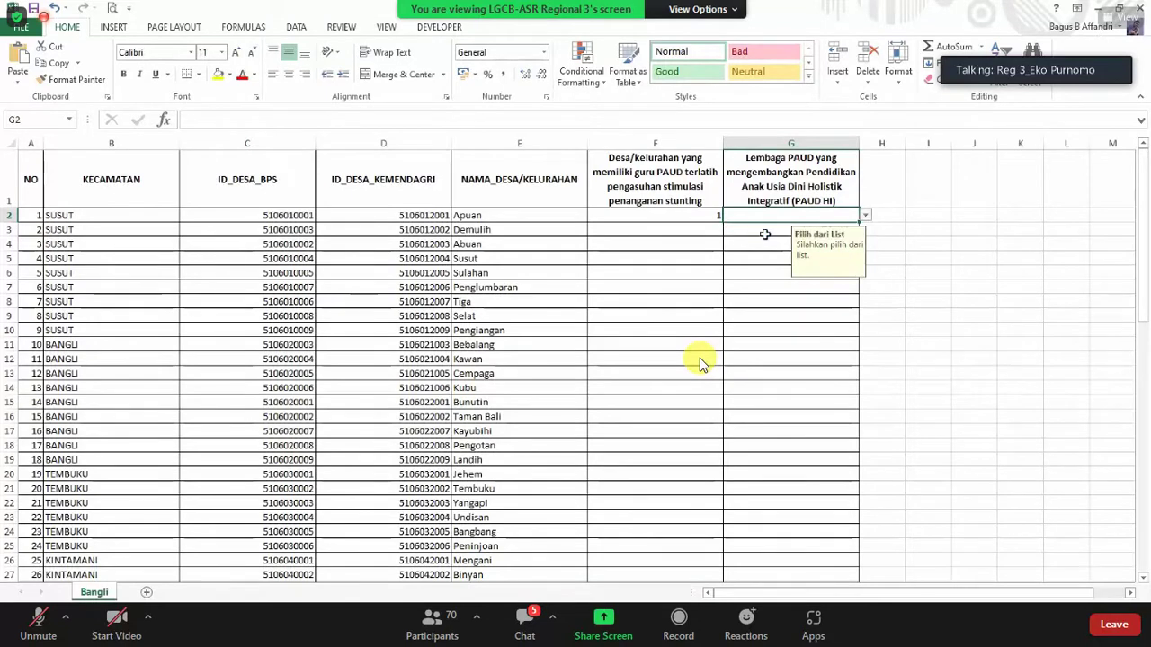
{"action": "left_click", "coordinate": [865, 216]}
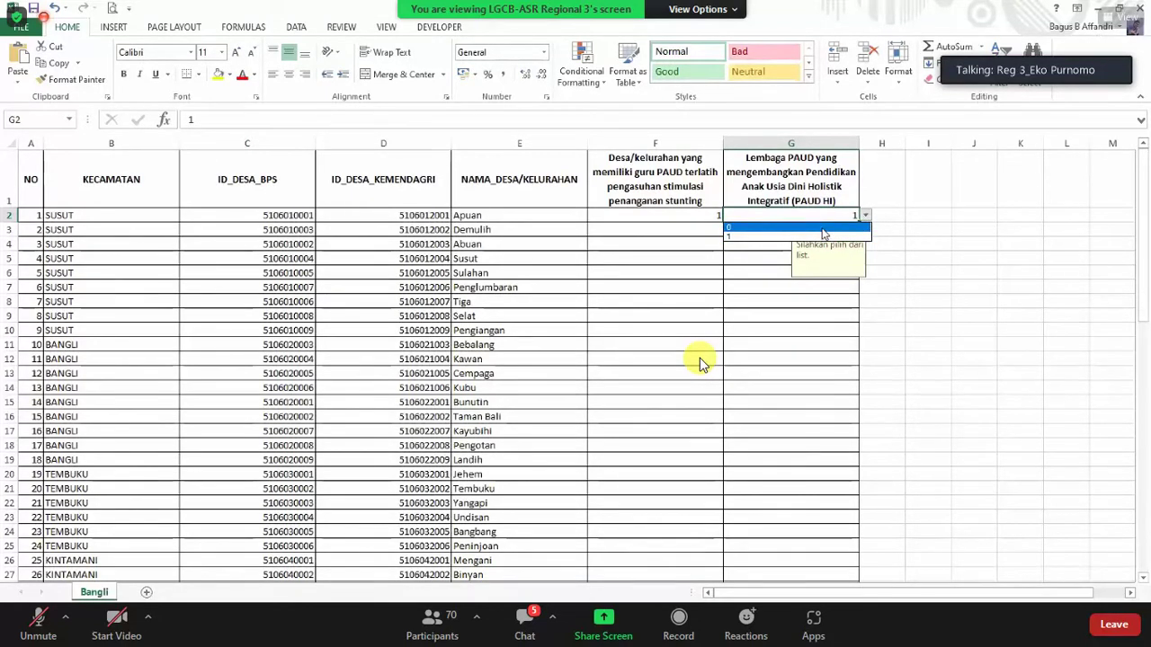
{"action": "left_click", "coordinate": [822, 228]}
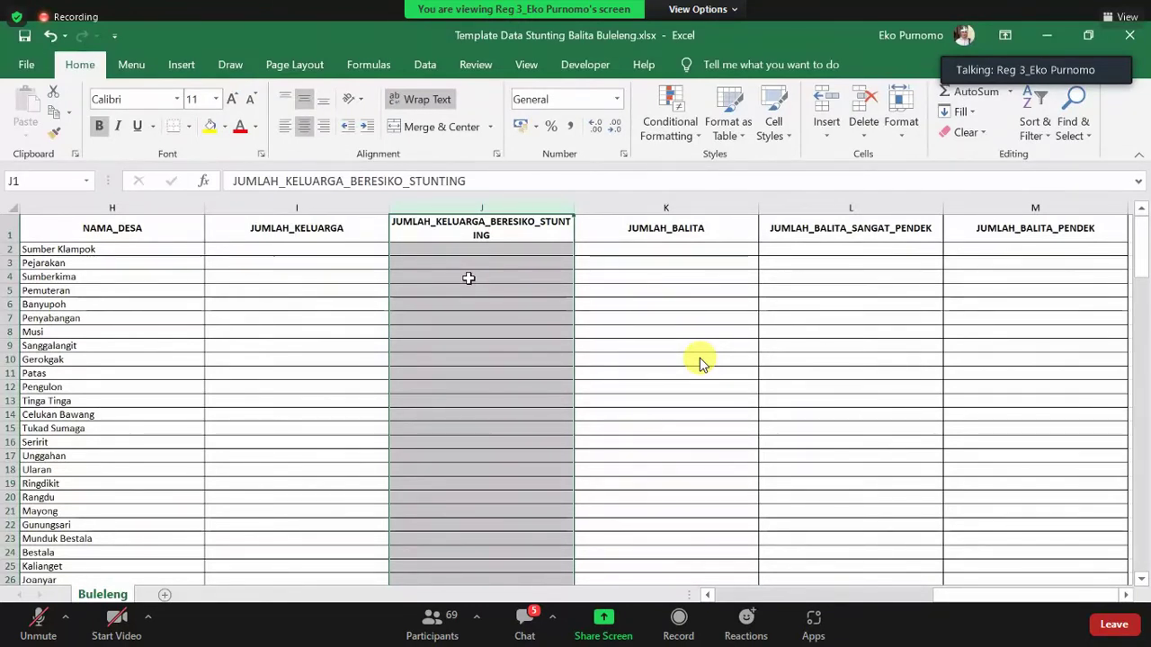
Step: Examine the family and toddler count columns from JUMLAH_KELUARGA to JUMLAH_BALITA_PENDEK in the Template Data Stunting Balita Buleleng workbook
{"action": "left_click", "coordinate": [296, 203]}
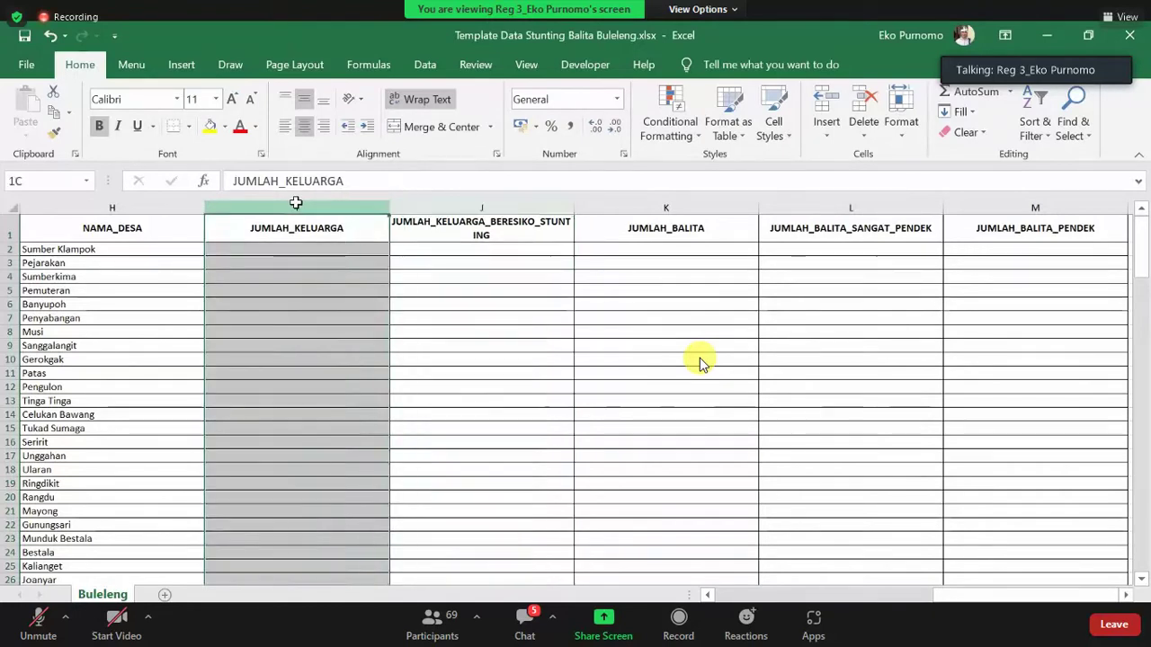
{"action": "left_click_drag", "start_coordinate": [296, 203], "coordinate": [481, 207]}
{"action": "left_click", "coordinate": [665, 304]}
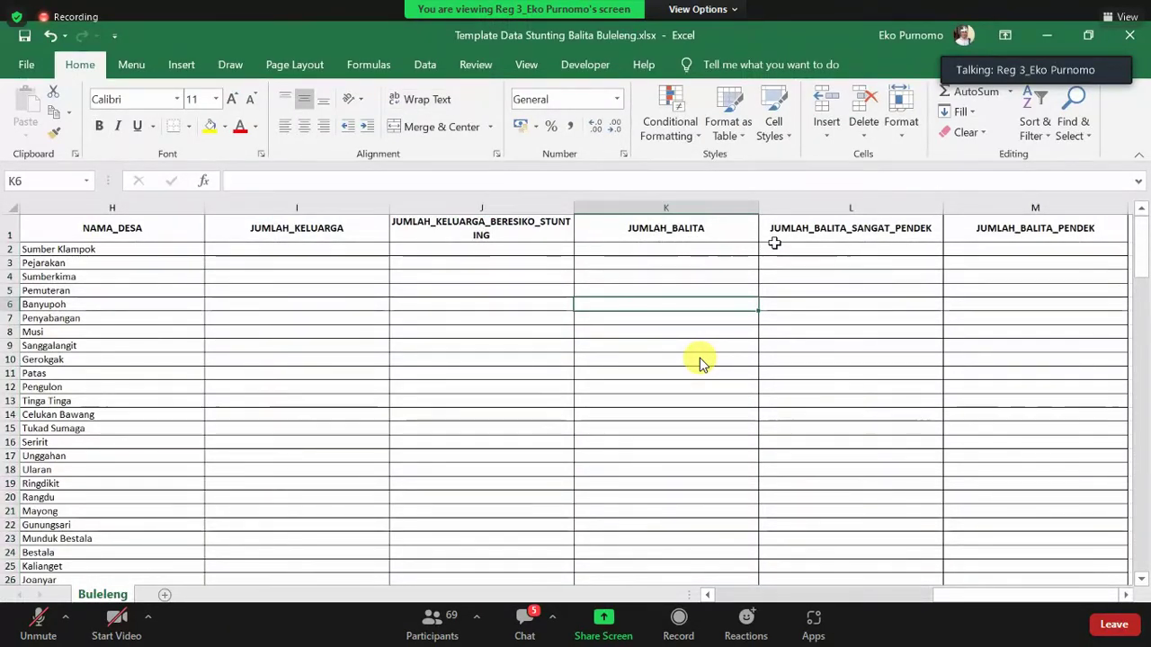
{"action": "left_click_drag", "start_coordinate": [711, 249], "coordinate": [867, 258]}
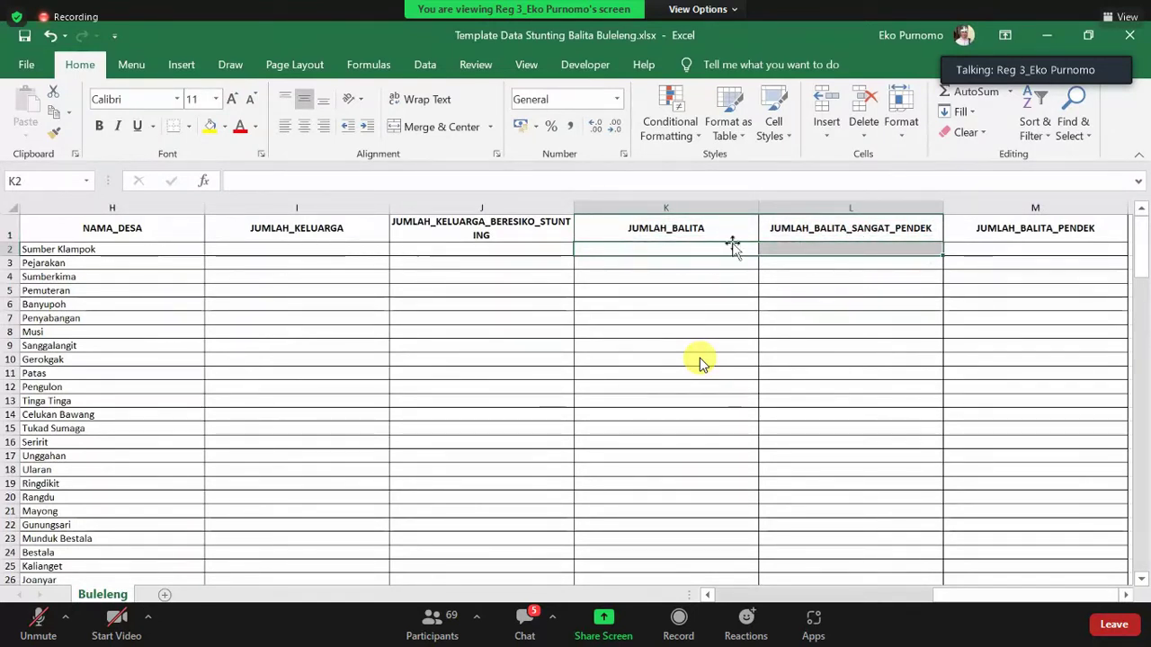
{"action": "left_click", "coordinate": [971, 255]}
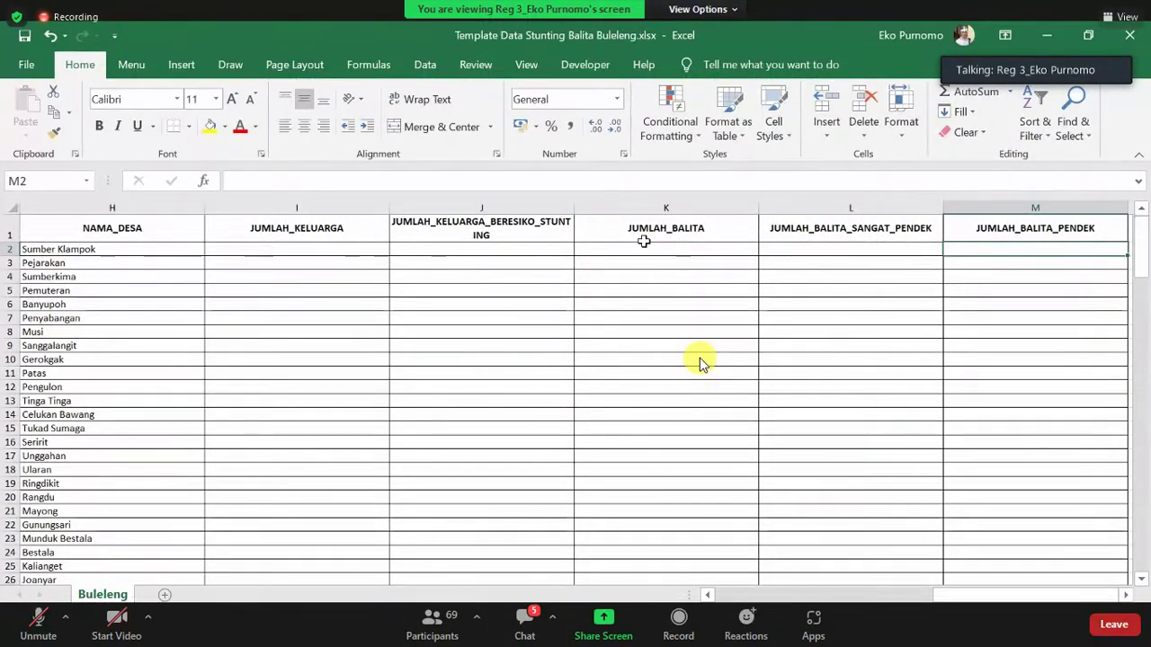
{"action": "left_click_drag", "start_coordinate": [642, 237], "coordinate": [1087, 263]}
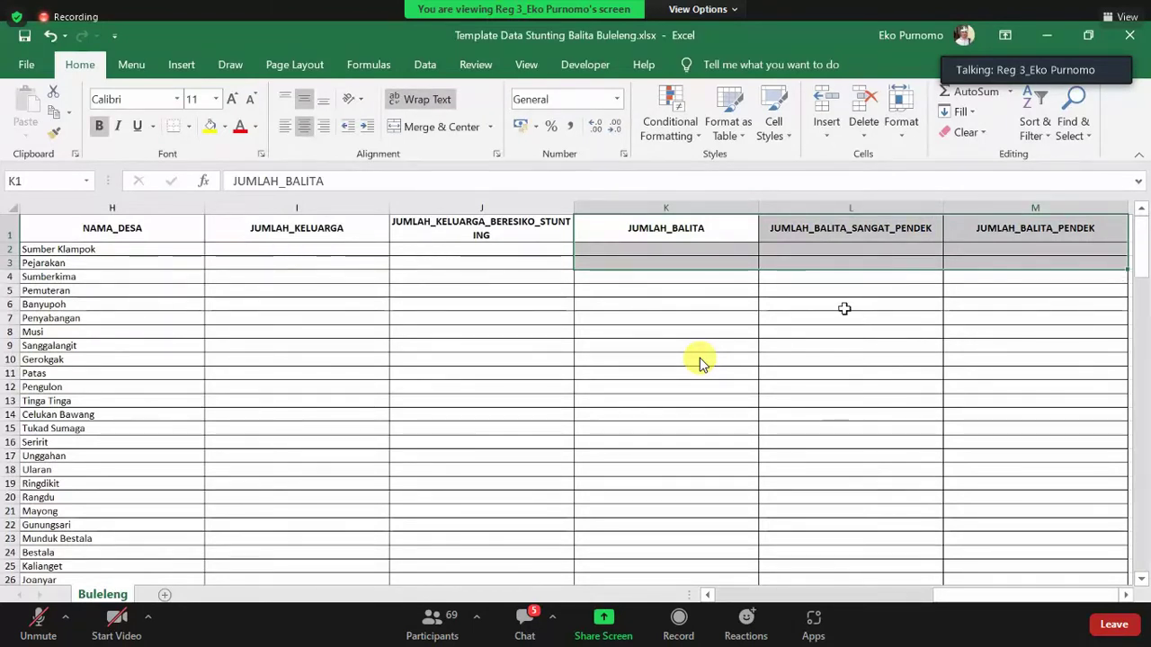
{"action": "left_click", "coordinate": [1025, 344]}
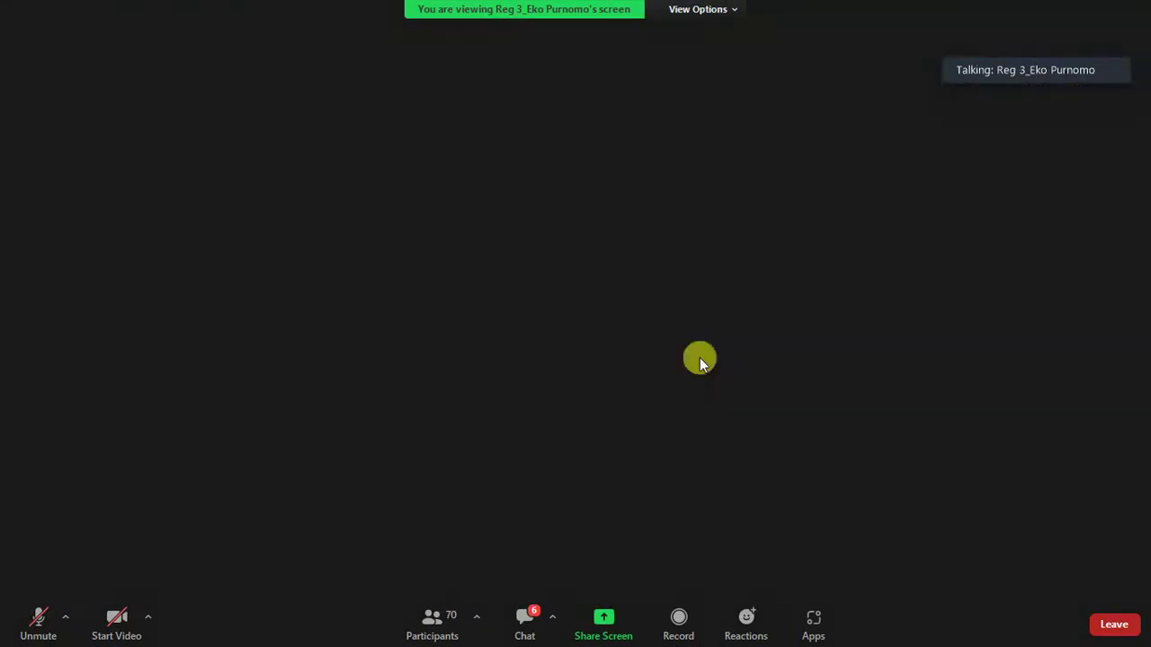
{"action": "left_click_drag", "start_coordinate": [646, 243], "coordinate": [992, 246]}
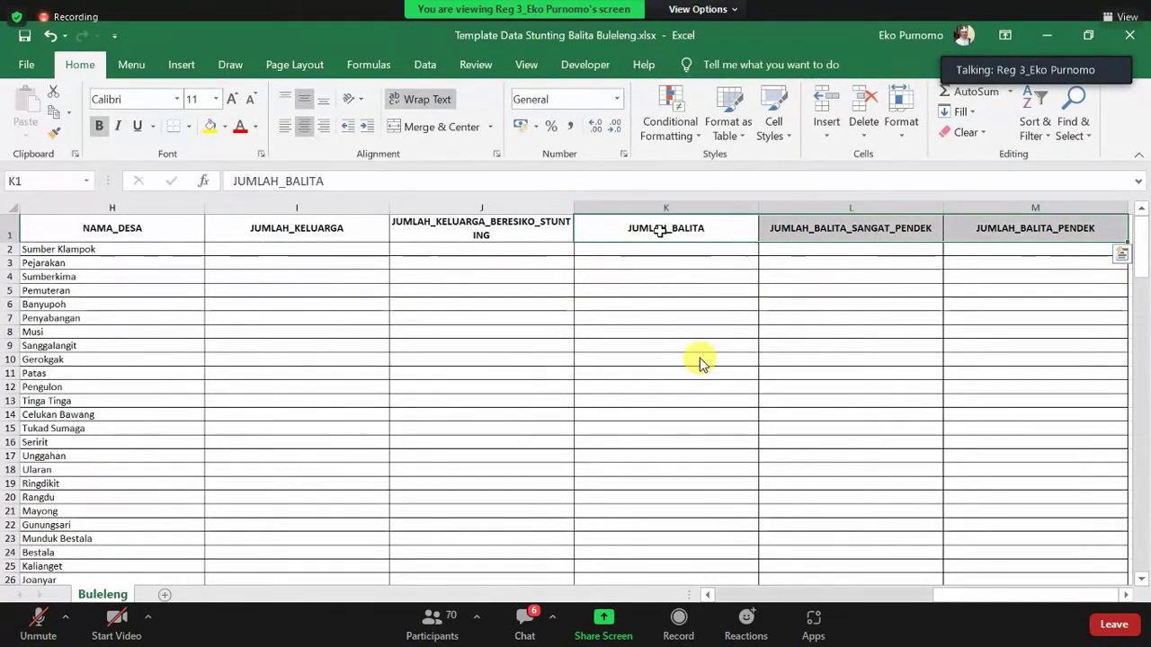
{"action": "left_click_drag", "start_coordinate": [666, 232], "coordinate": [1026, 538]}
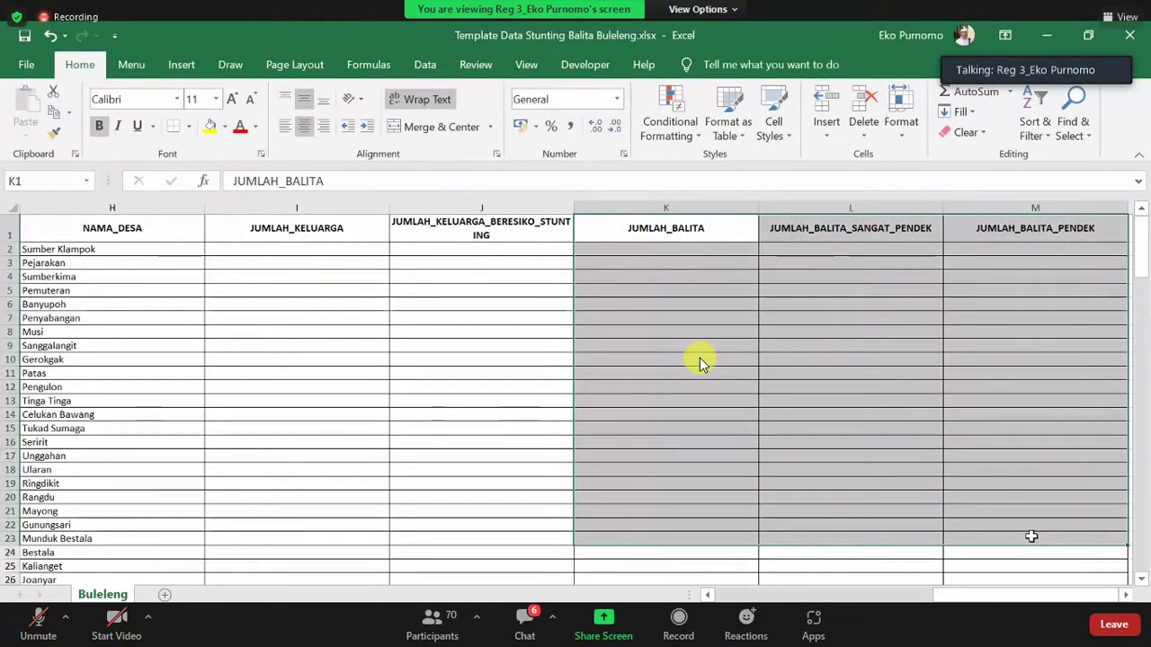
{"action": "left_click", "coordinate": [848, 306]}
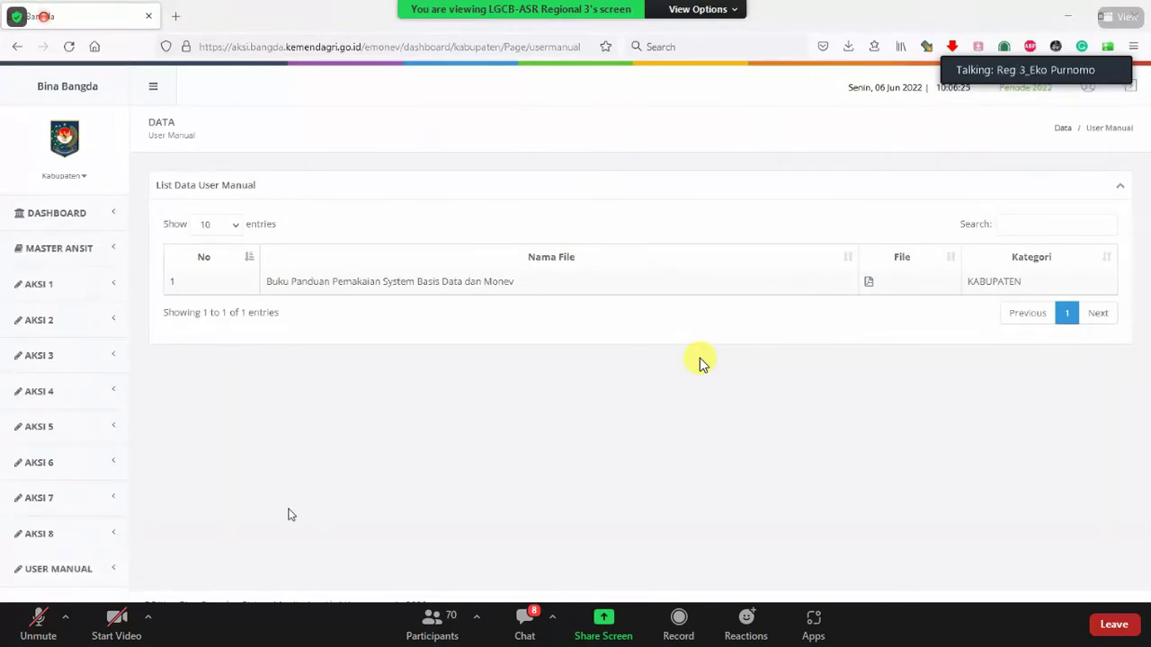
Step: Open the Pemetaan Program data page of the Master Ansit section
{"action": "left_click", "coordinate": [58, 575]}
{"action": "left_click", "coordinate": [43, 255]}
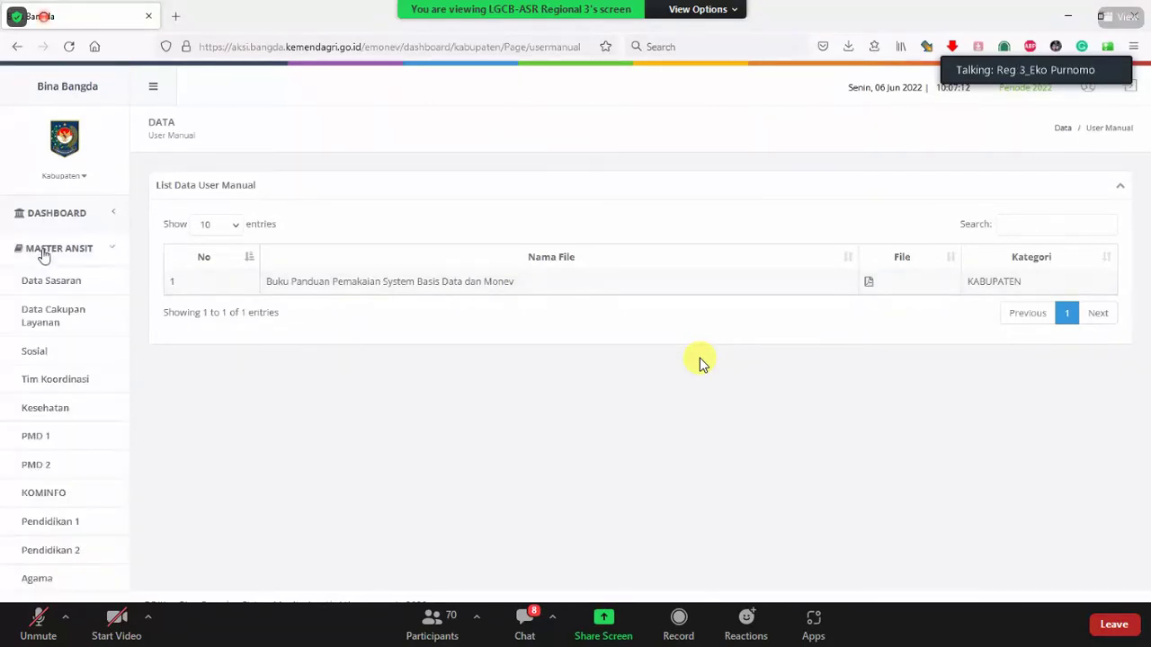
{"action": "scroll", "coordinate": [76, 378], "scroll_direction": "down", "scroll_amount": 5}
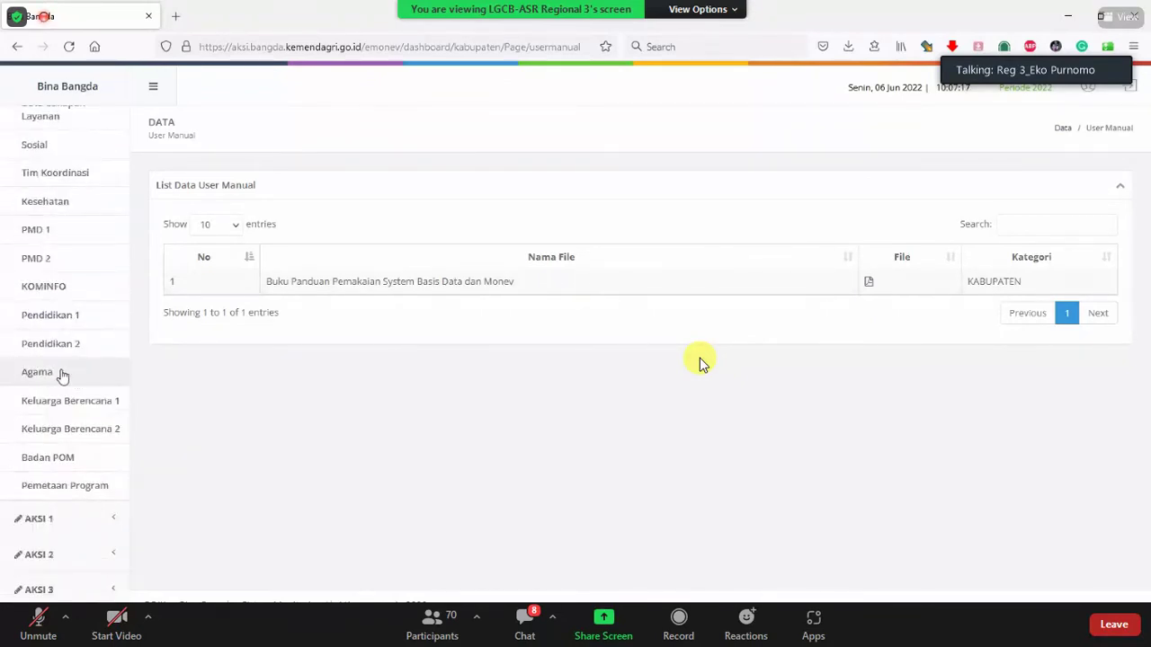
{"action": "left_click", "coordinate": [72, 489]}
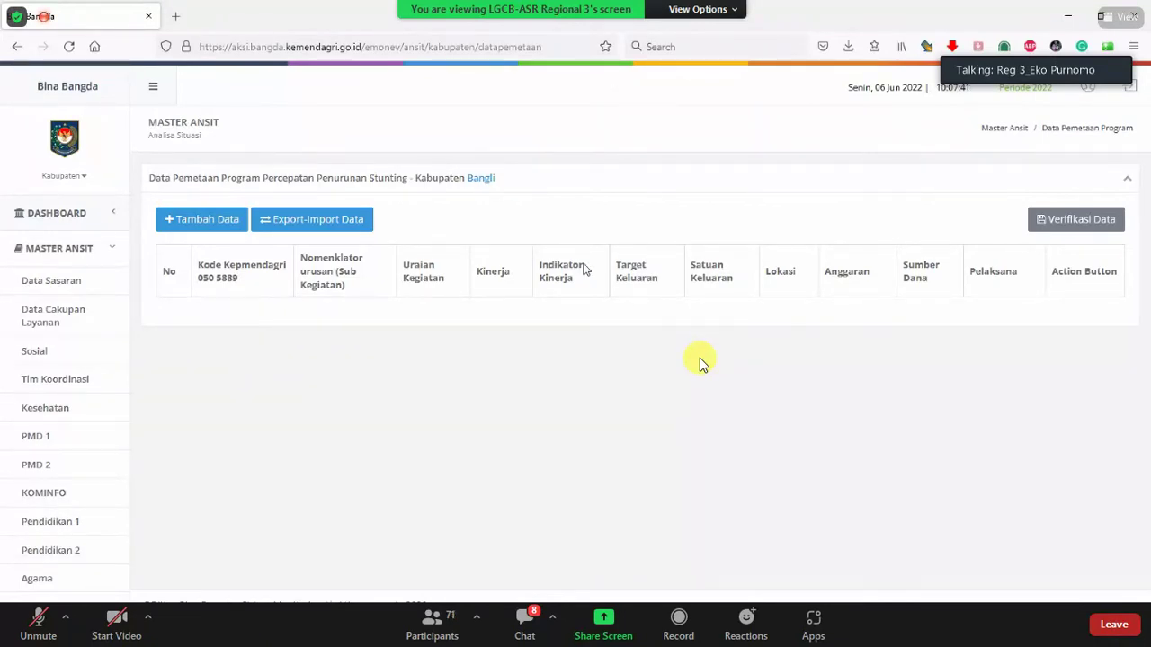
Step: Examine the fields of the form for adding a Pemetaan Program record, and leave it without saving
{"action": "left_click", "coordinate": [205, 227]}
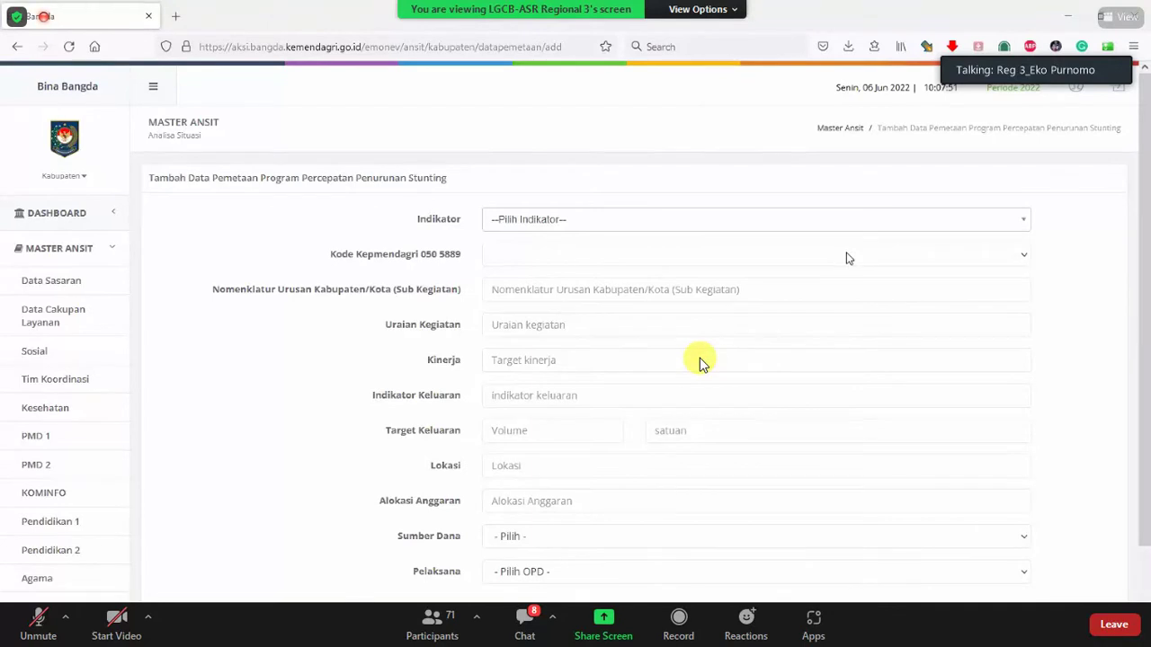
{"action": "scroll", "coordinate": [765, 378], "scroll_direction": "down", "scroll_amount": 2}
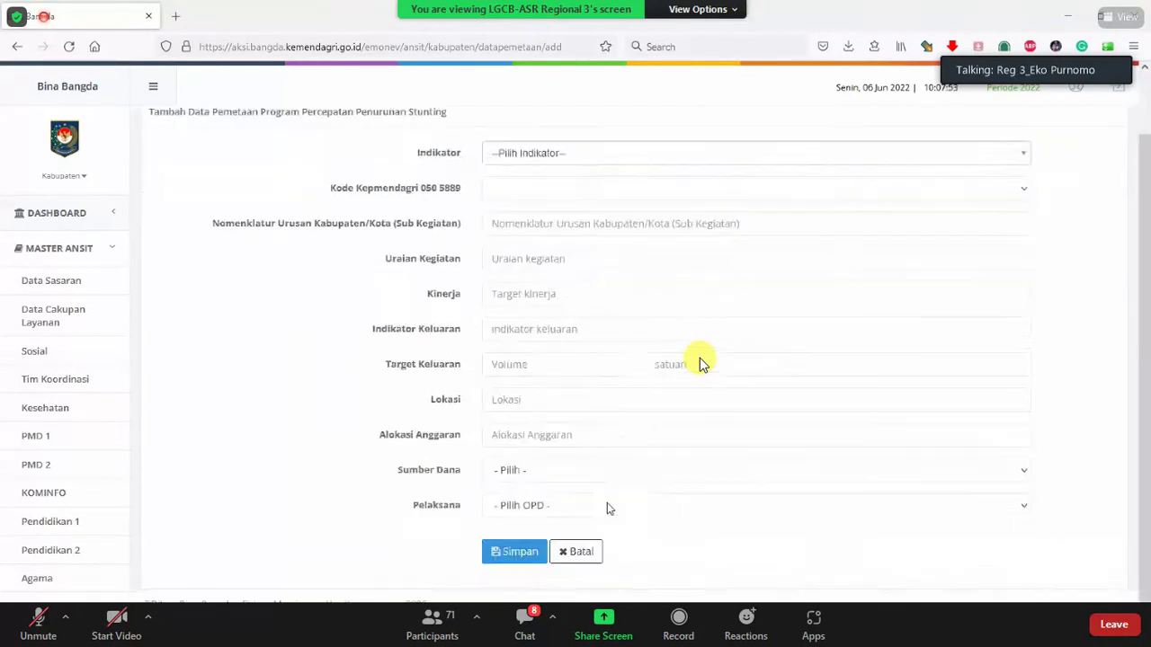
{"action": "left_click", "coordinate": [577, 552]}
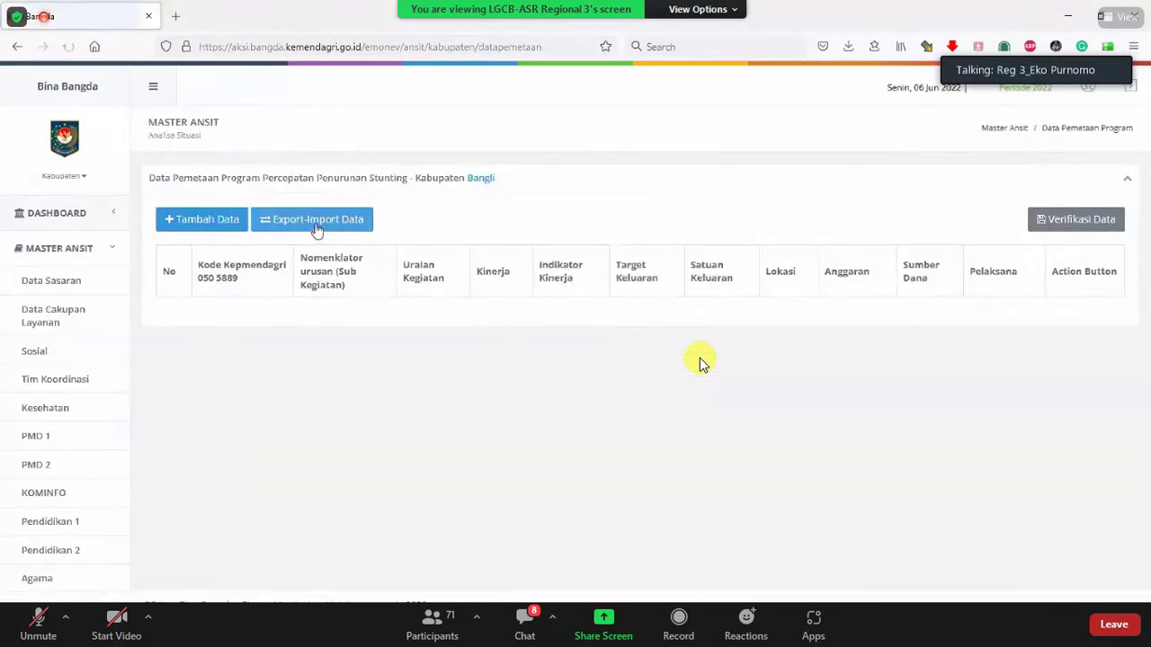
Step: Export the Pemetaan Program Excel template and save it to the Desktop as Template Data Pemetaan Program Bangli
{"action": "left_click", "coordinate": [315, 225]}
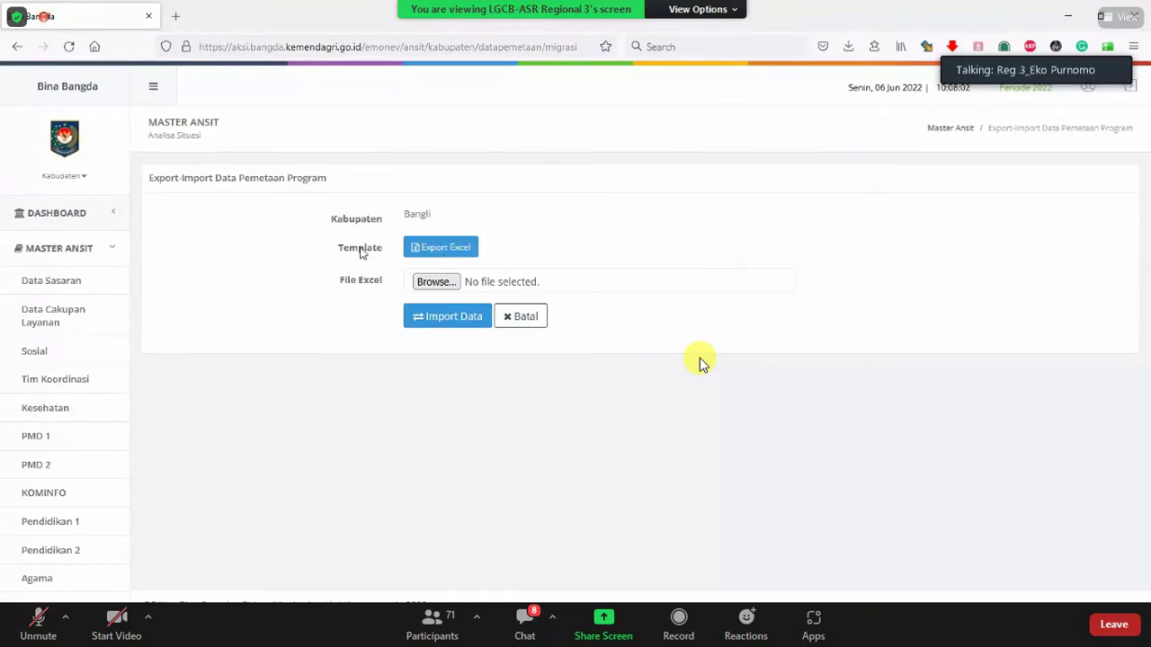
{"action": "left_click", "coordinate": [437, 247]}
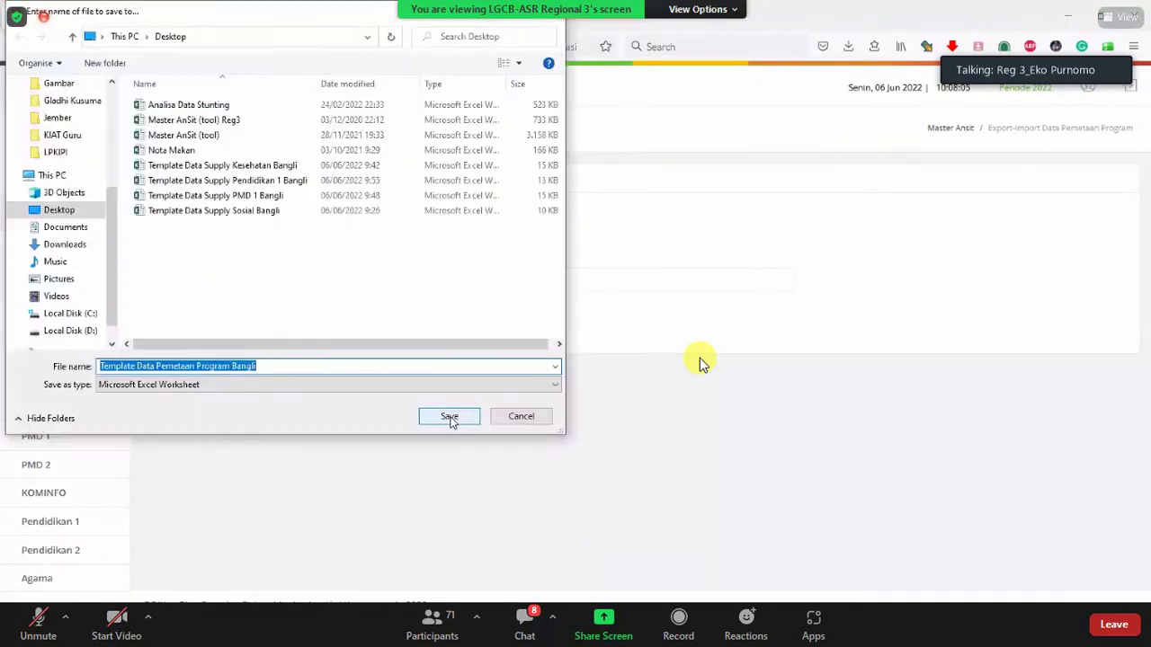
{"action": "left_click", "coordinate": [453, 419]}
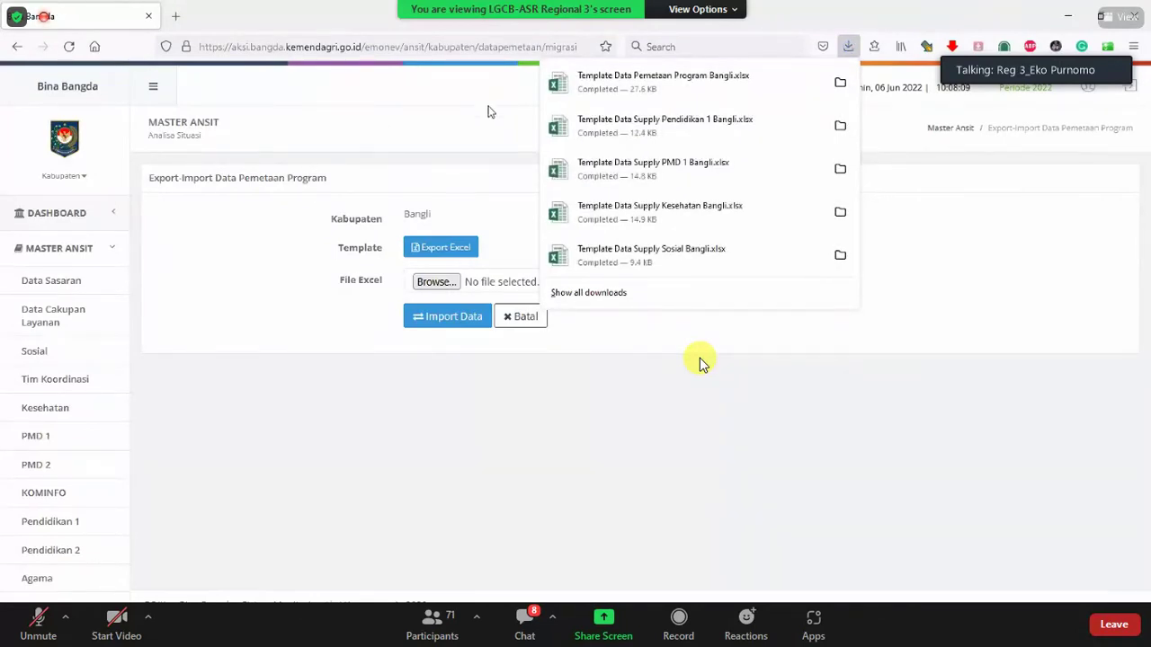
Step: Enter "Distribusi TTD Rematri" as the Uraian Kegiatan in row 2 of the Bangli sheet
{"action": "left_click", "coordinate": [688, 313]}
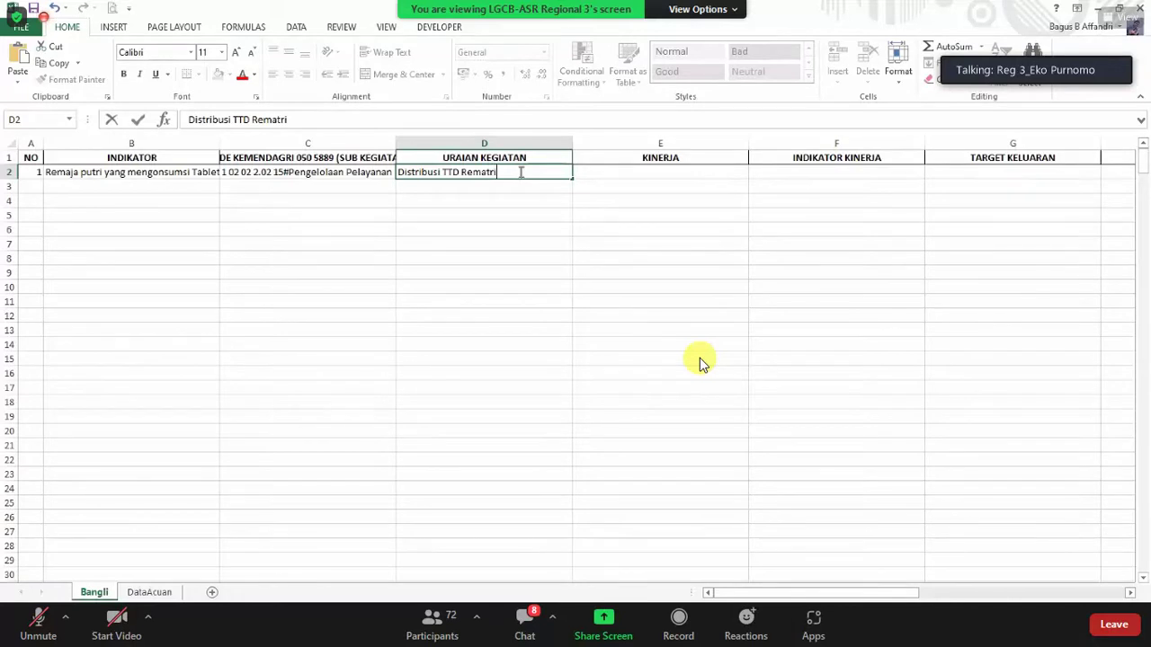
{"action": "key", "text": "Tab"}
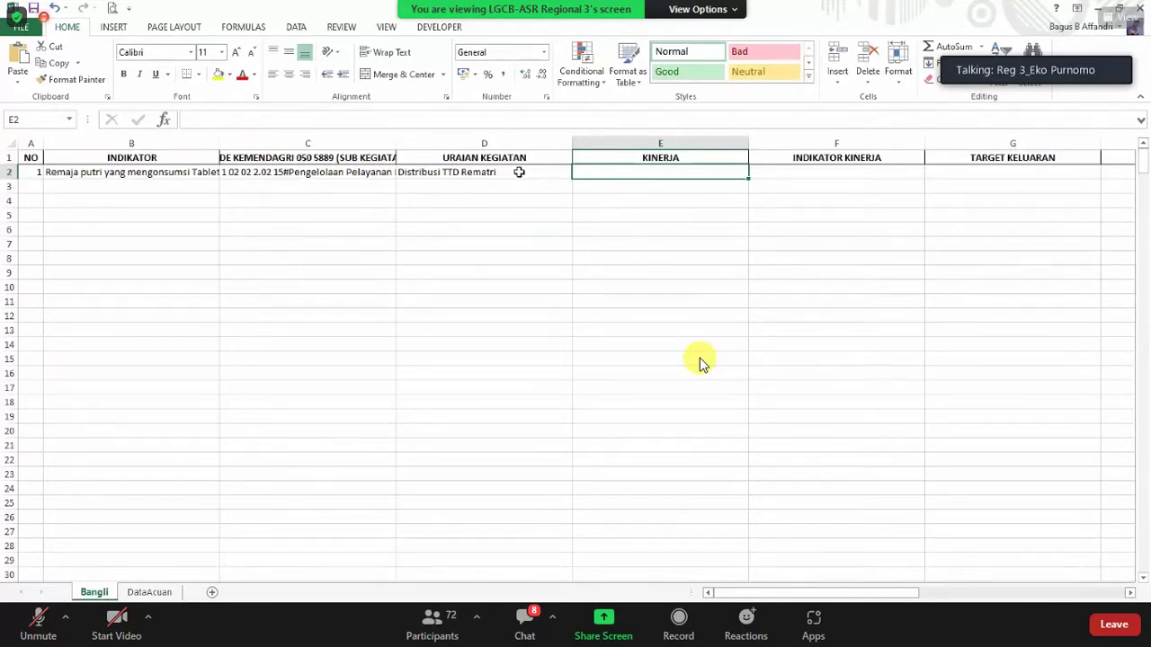
Step: Set the Sumber Dana of row 2 to DANA LAINNYA#13
{"action": "key", "text": "Right"}
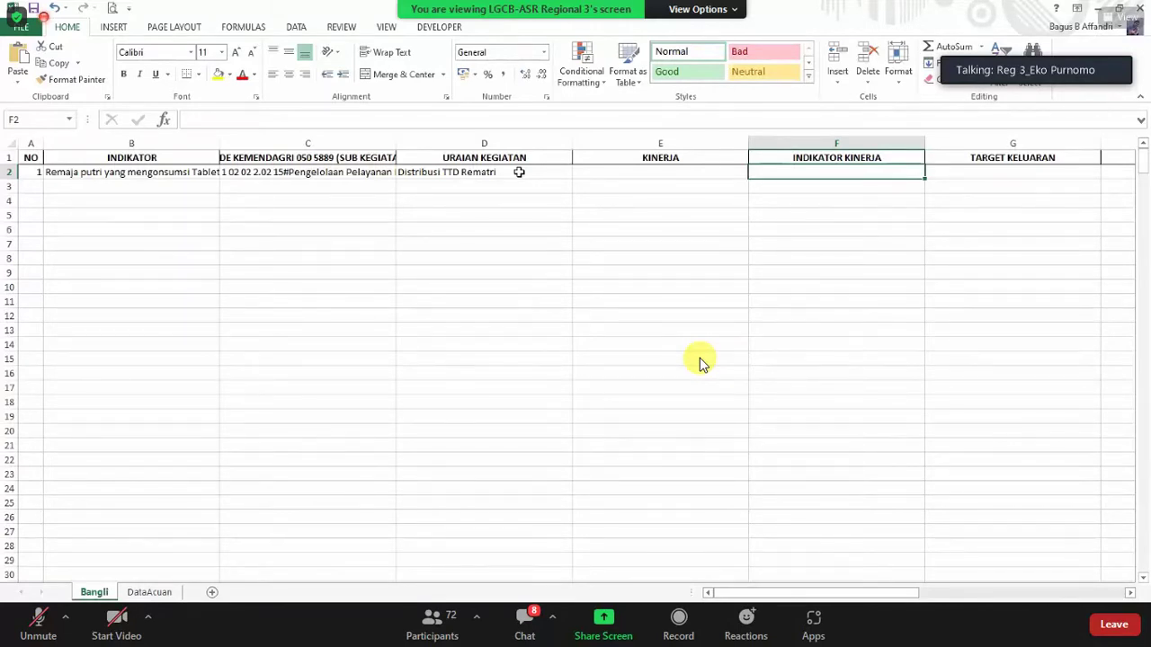
{"action": "key", "text": "Right"}
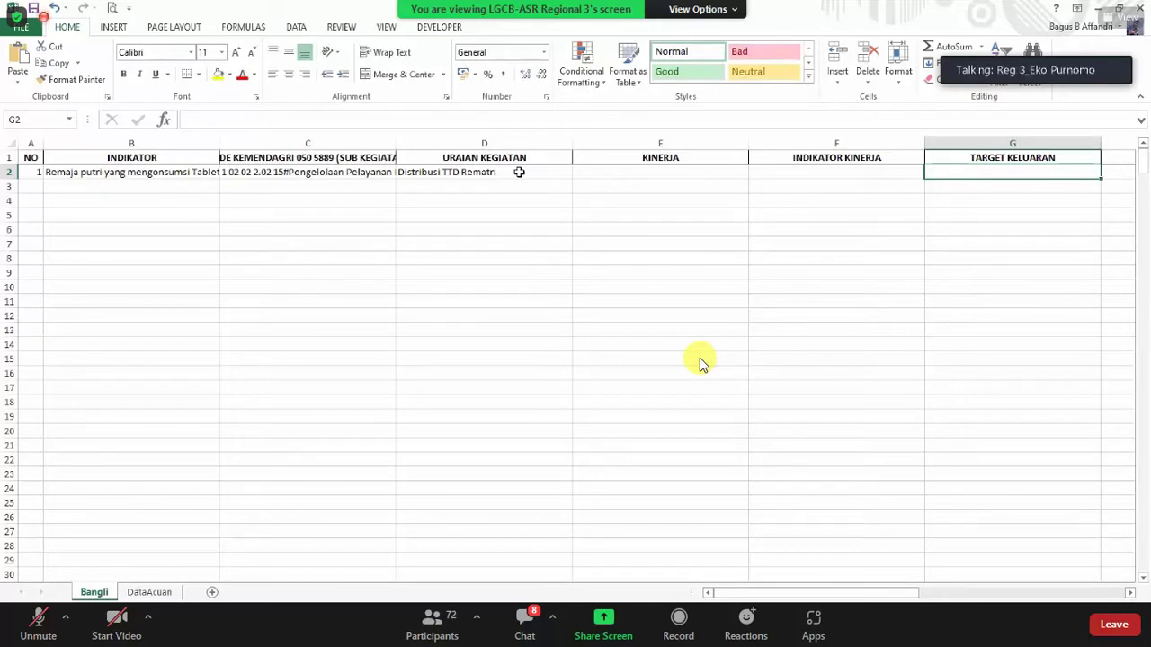
{"action": "key", "text": "Right"}
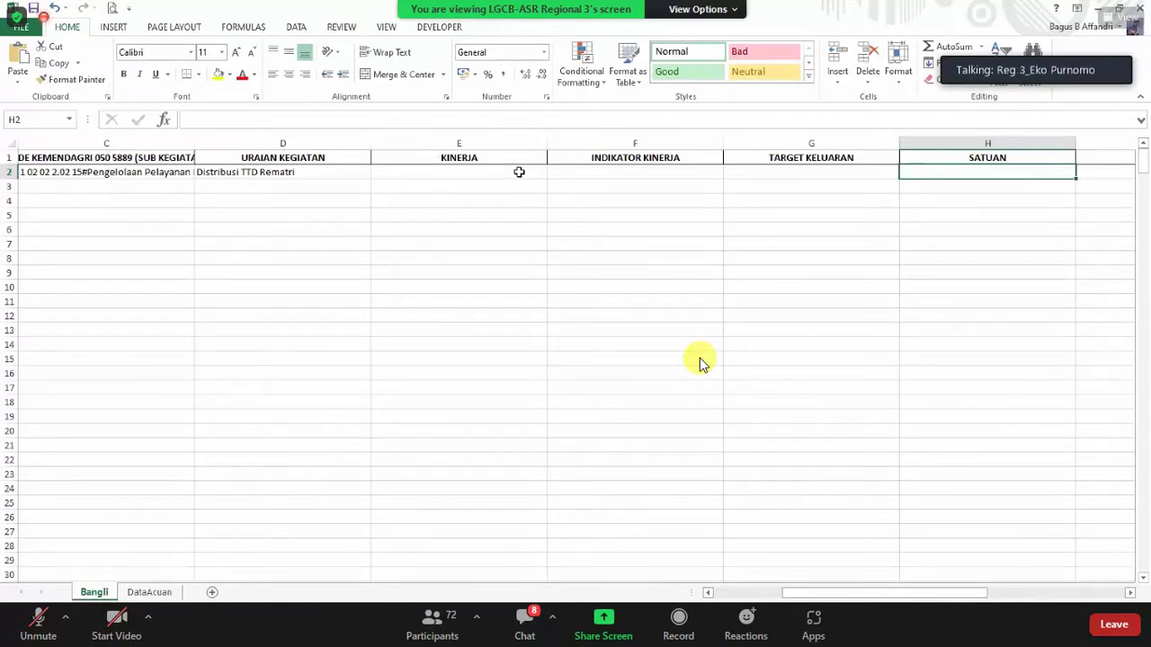
{"action": "key", "text": "Right"}
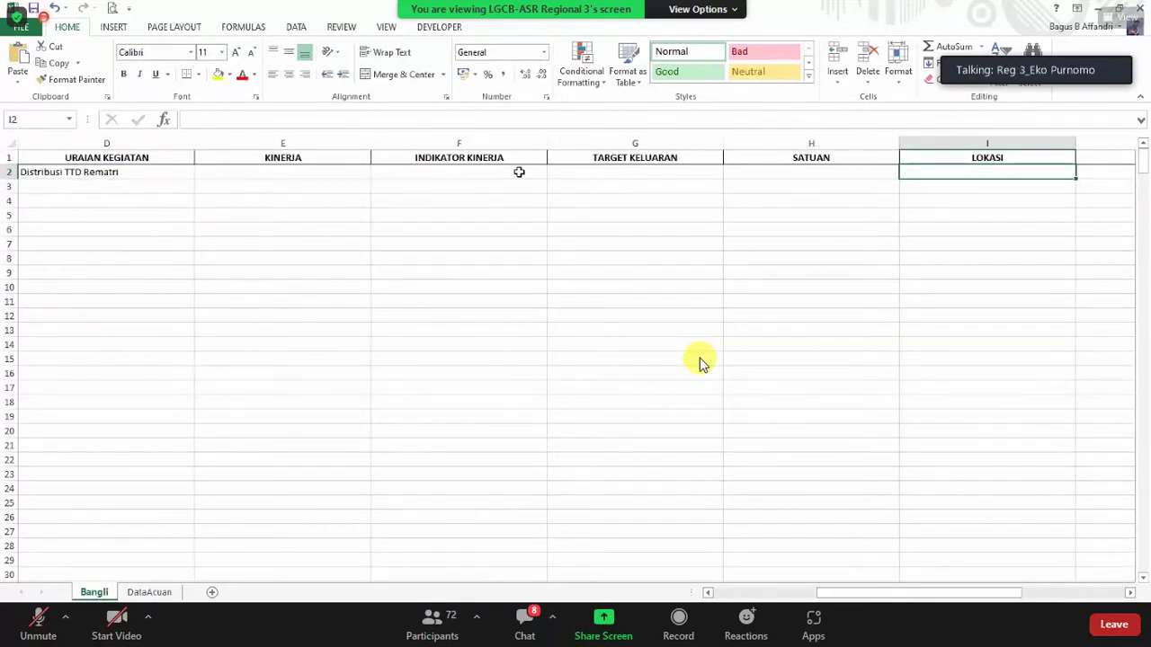
{"action": "key", "text": "Right"}
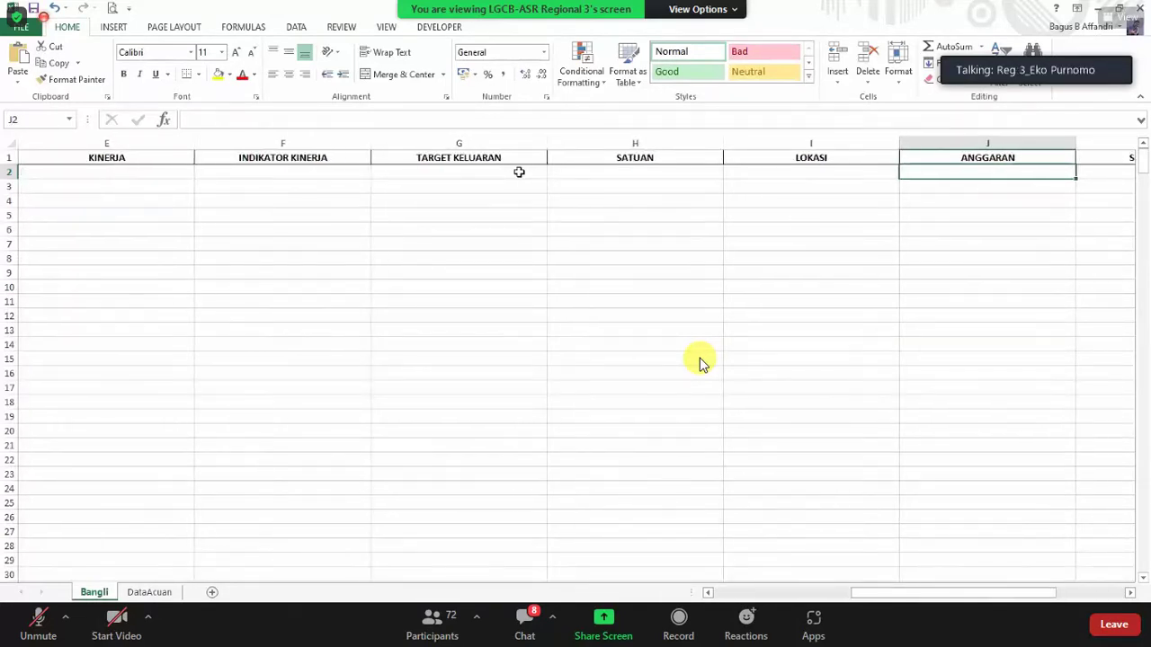
{"action": "key", "text": "Right"}
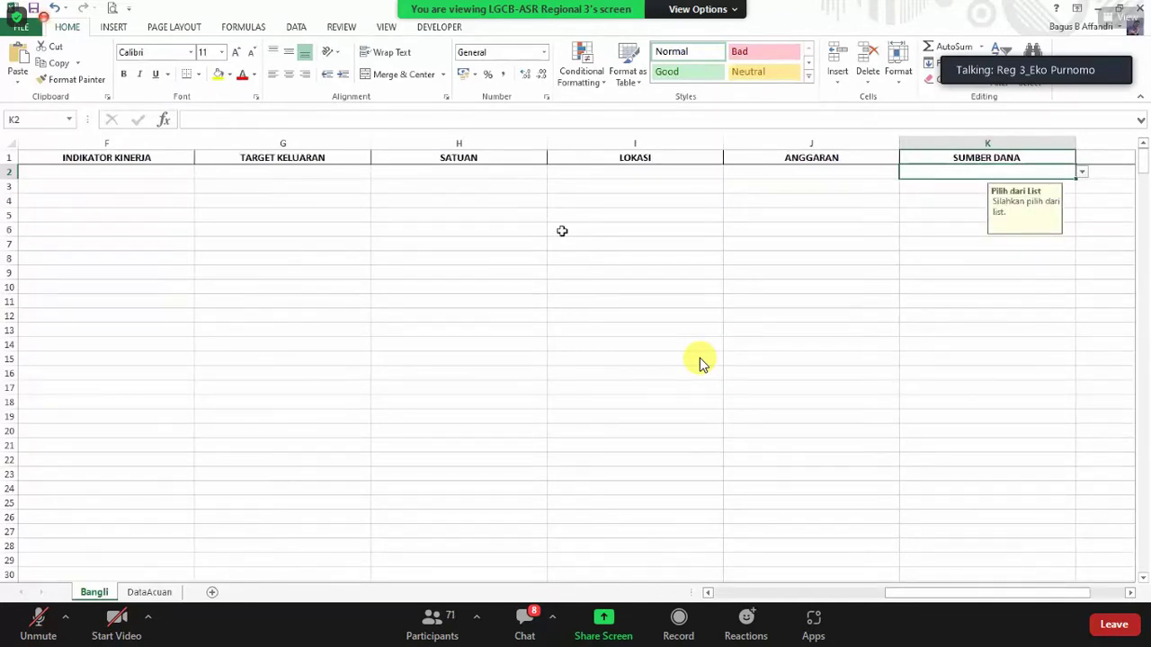
{"action": "left_click", "coordinate": [1083, 172]}
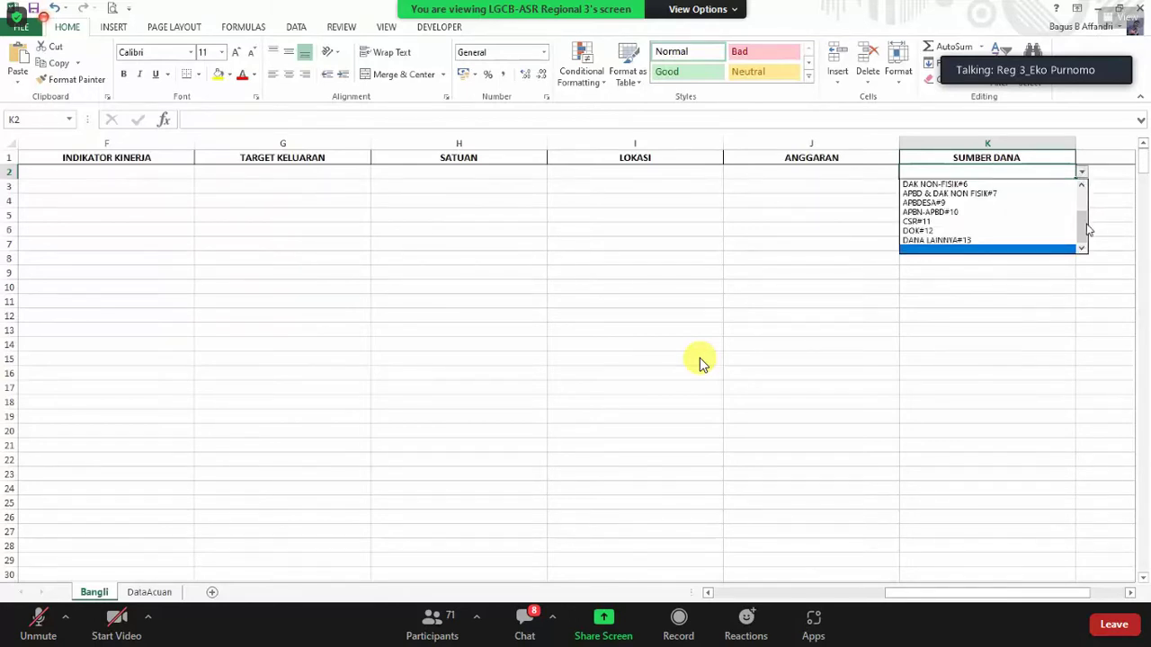
{"action": "scroll", "coordinate": [1084, 189], "scroll_direction": "up", "scroll_amount": 3}
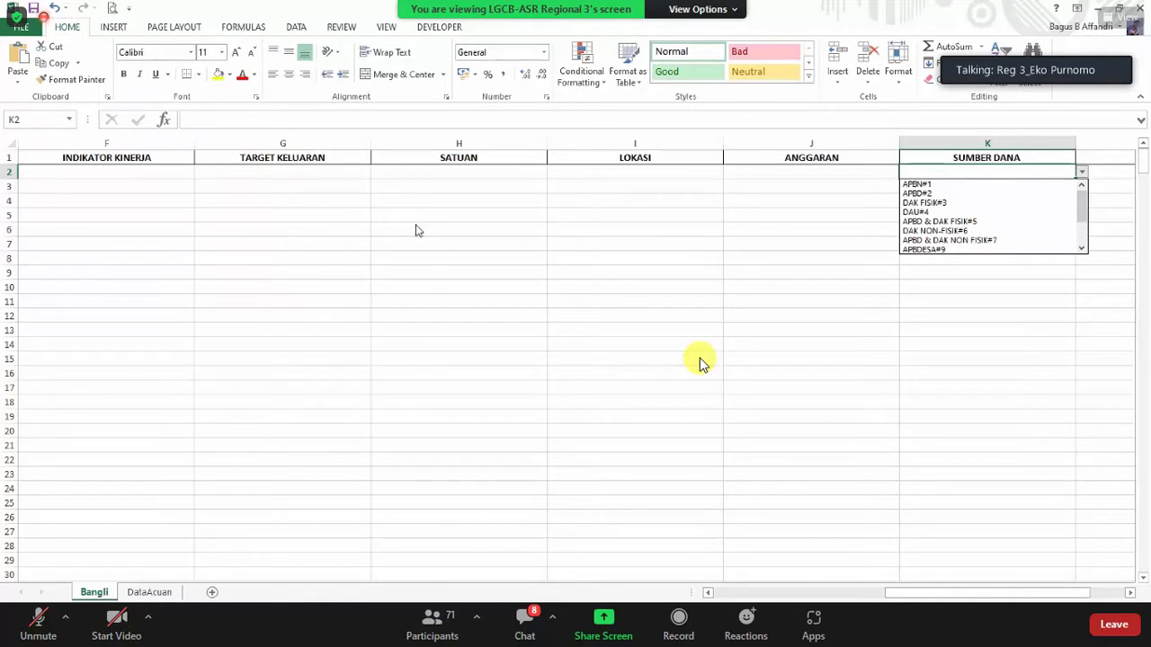
{"action": "left_click", "coordinate": [1082, 172]}
{"action": "left_click", "coordinate": [1083, 172]}
{"action": "scroll", "coordinate": [1082, 230], "scroll_direction": "up", "scroll_amount": 3}
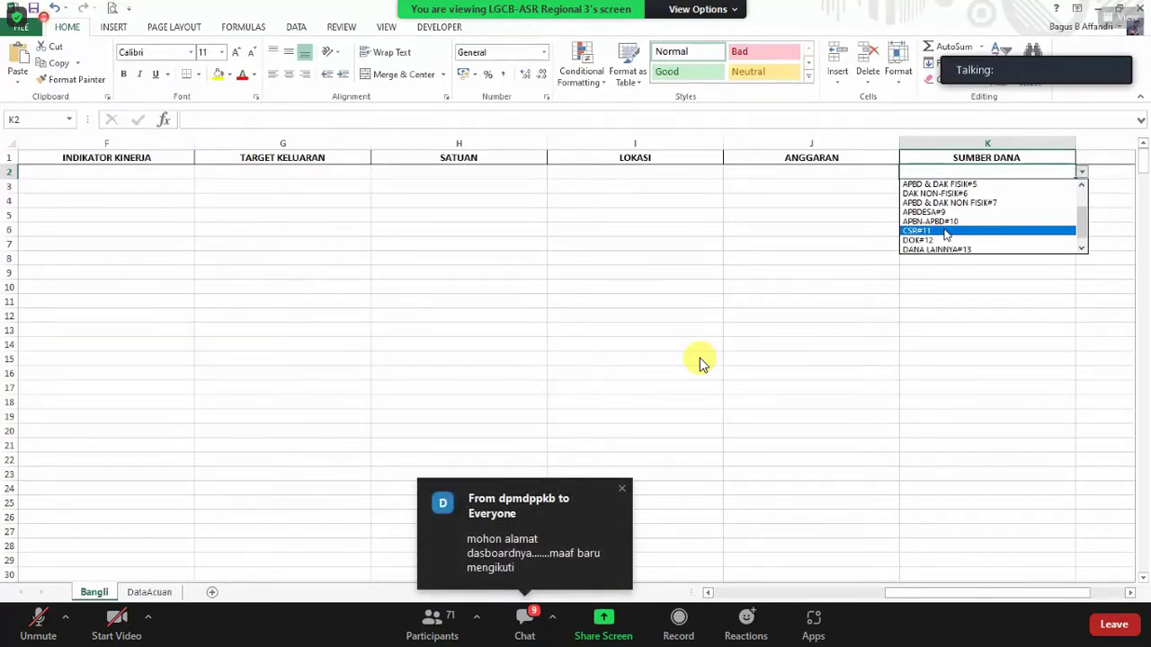
{"action": "left_click", "coordinate": [953, 250]}
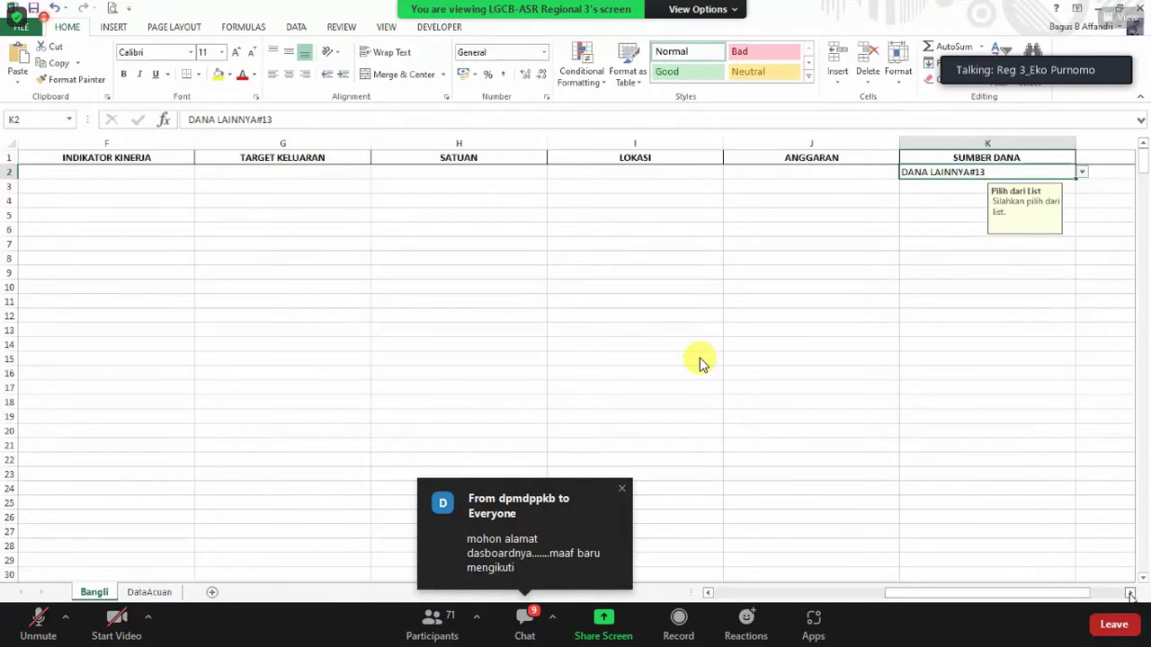
Step: Show the selectable agencies for the Pelaksana cell in row 2
{"action": "scroll", "coordinate": [1131, 593], "scroll_direction": "right", "scroll_amount": 3}
{"action": "left_click", "coordinate": [678, 174]}
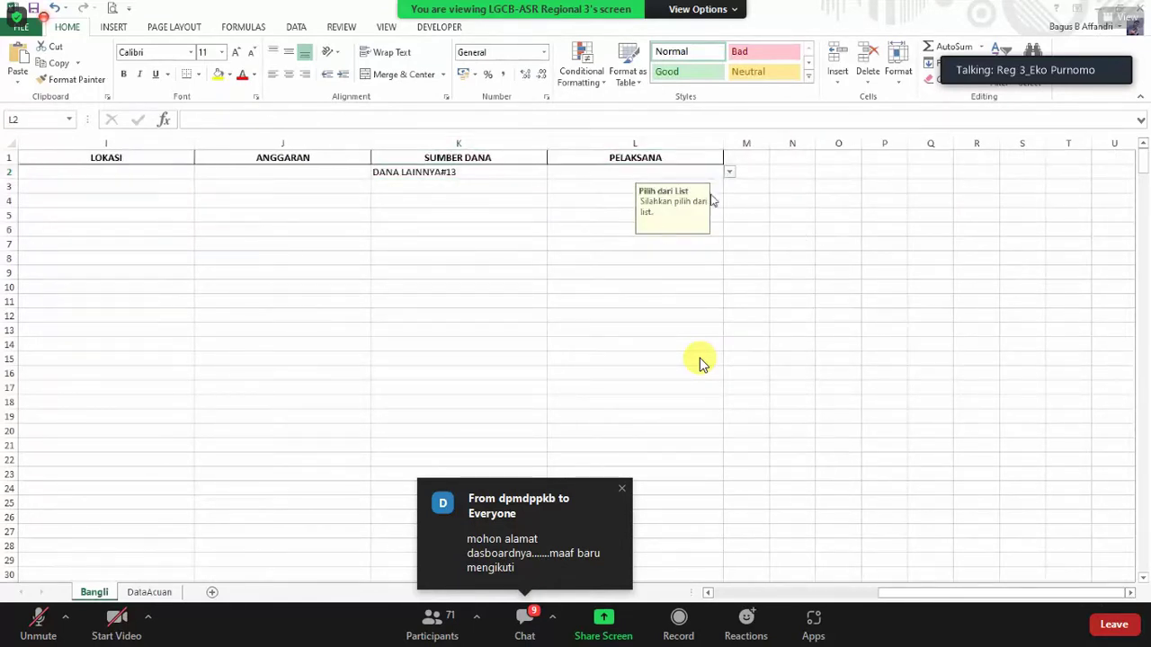
{"action": "left_click", "coordinate": [730, 171]}
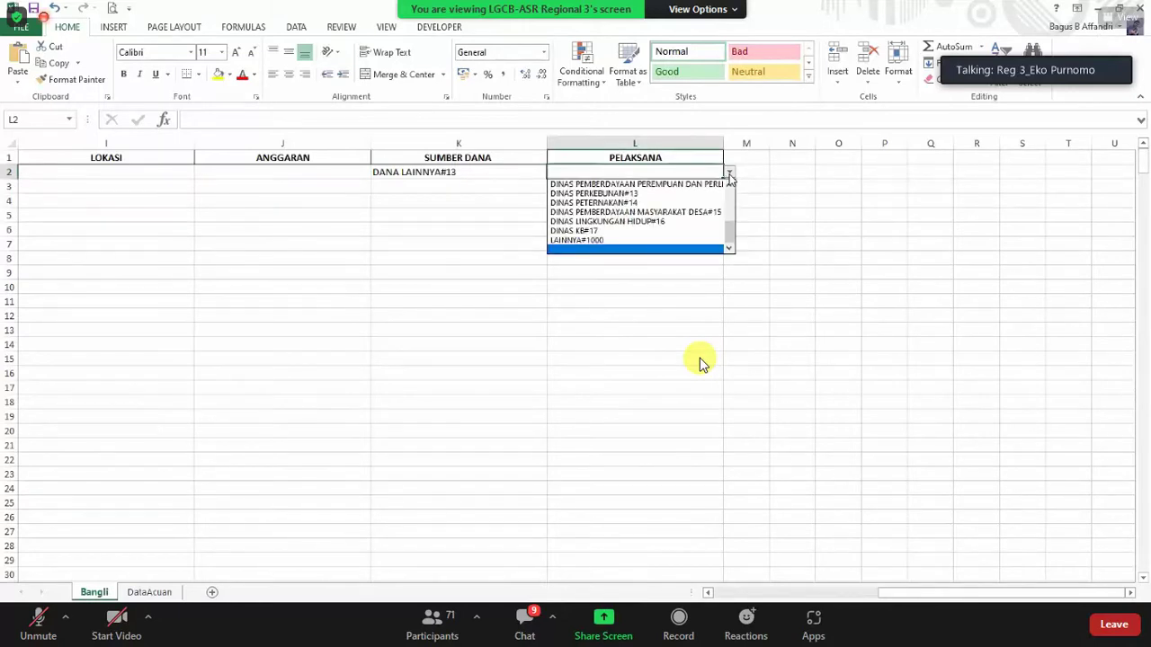
{"action": "key", "text": "Escape"}
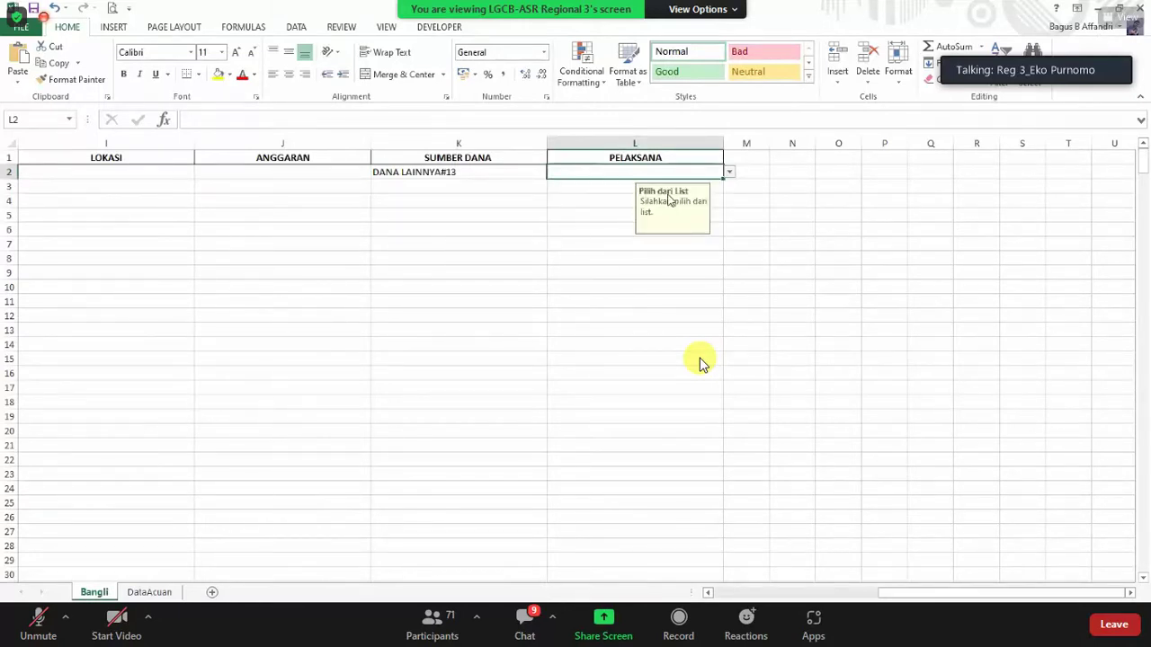
{"action": "left_click", "coordinate": [730, 171]}
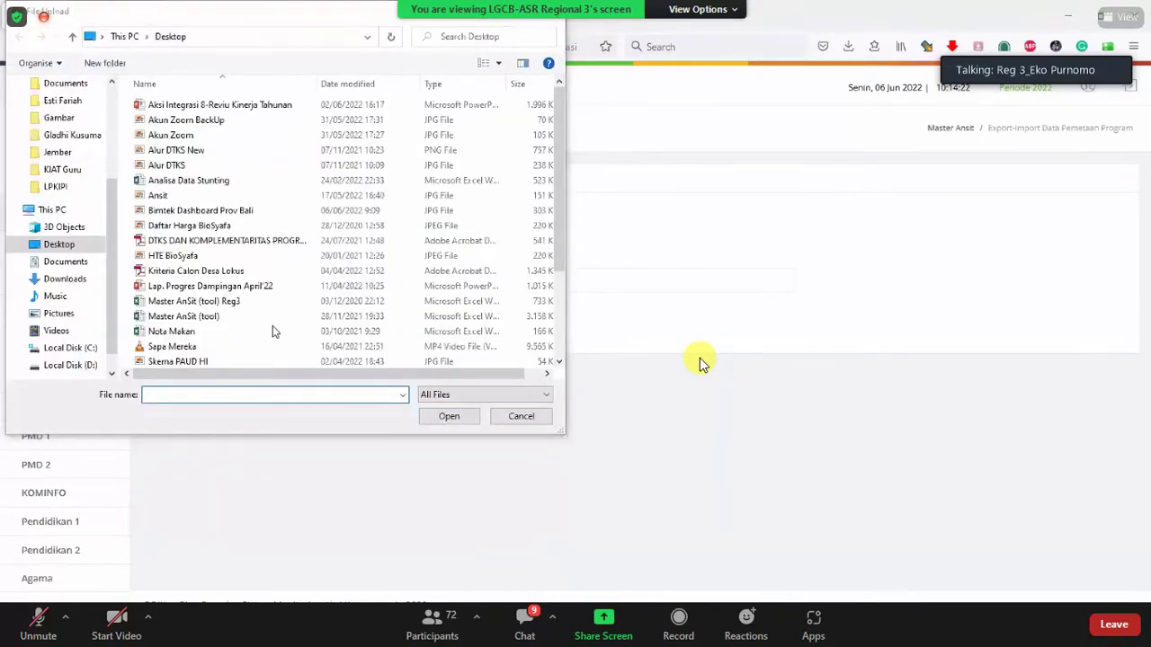
Step: Upload the file Template Data Pemetaan Program Bangli for import verification, and cancel without processing the data
{"action": "scroll", "coordinate": [275, 331], "scroll_direction": "down", "scroll_amount": 3}
{"action": "left_click", "coordinate": [260, 272]}
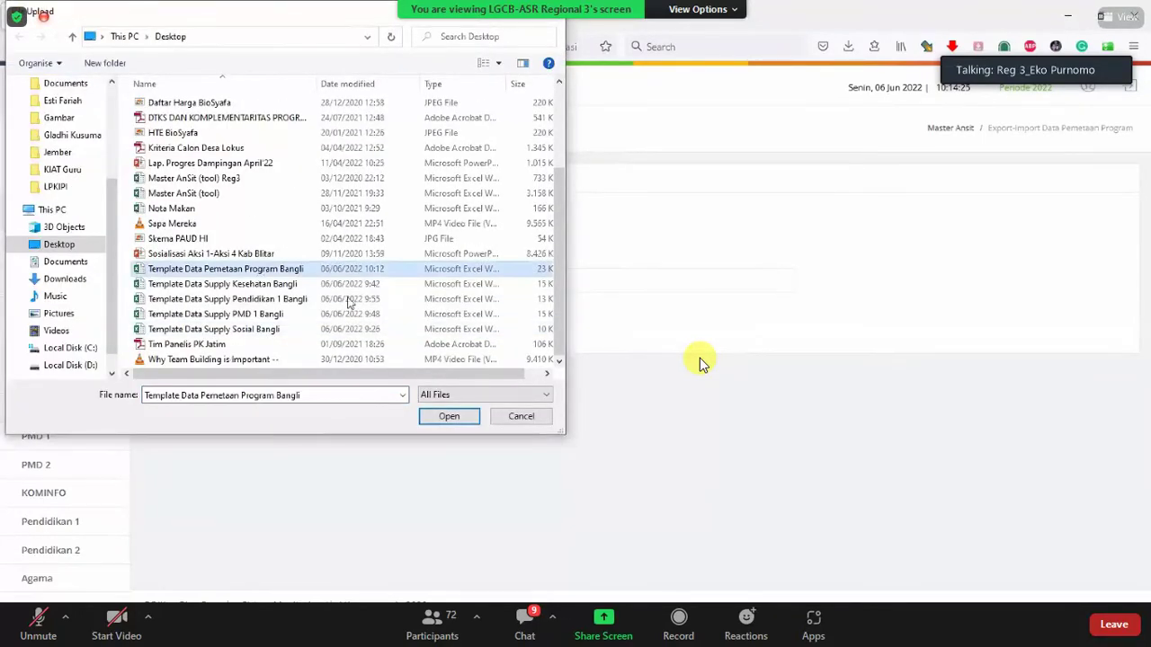
{"action": "key", "text": "Return"}
{"action": "left_click", "coordinate": [444, 319]}
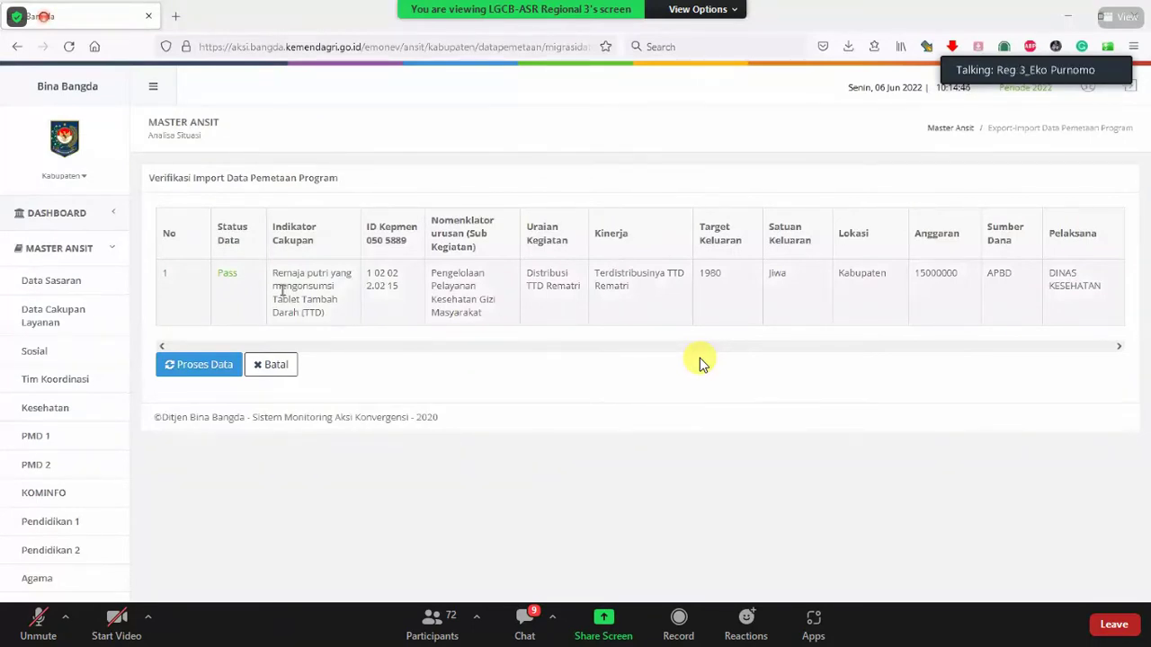
{"action": "left_click", "coordinate": [275, 366]}
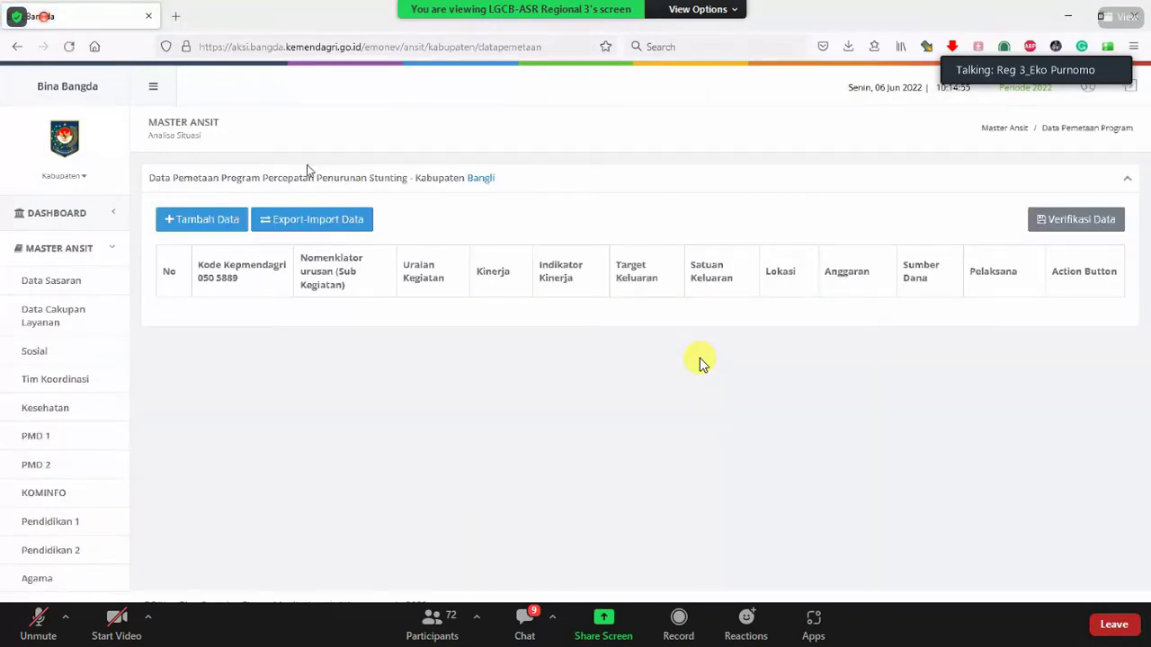
Step: Open Template Data Pemetaan Program Bangli from the Desktop folder in Excel
{"action": "key", "text": "super"}
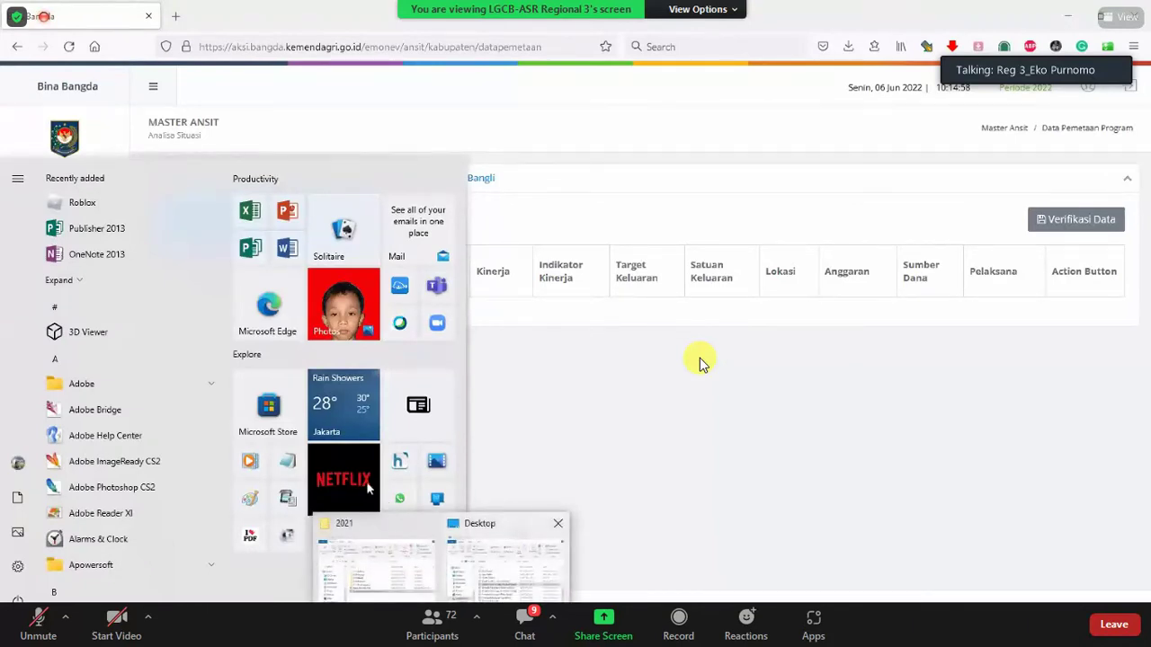
{"action": "left_click", "coordinate": [504, 558]}
{"action": "double_click", "coordinate": [350, 306]}
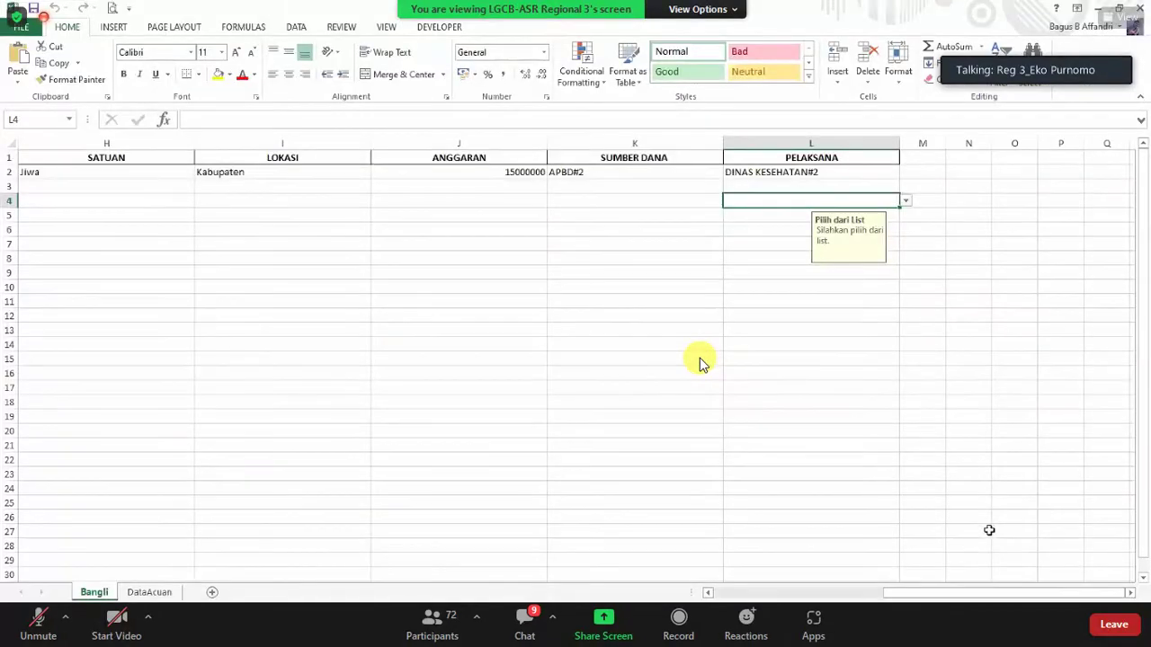
Step: Set the Indikator of row 3 to "Remaja putri yang menerima layanan pemeriksaan status anemia (hemoglobin)#2"
{"action": "left_click_drag", "start_coordinate": [971, 595], "coordinate": [780, 593]}
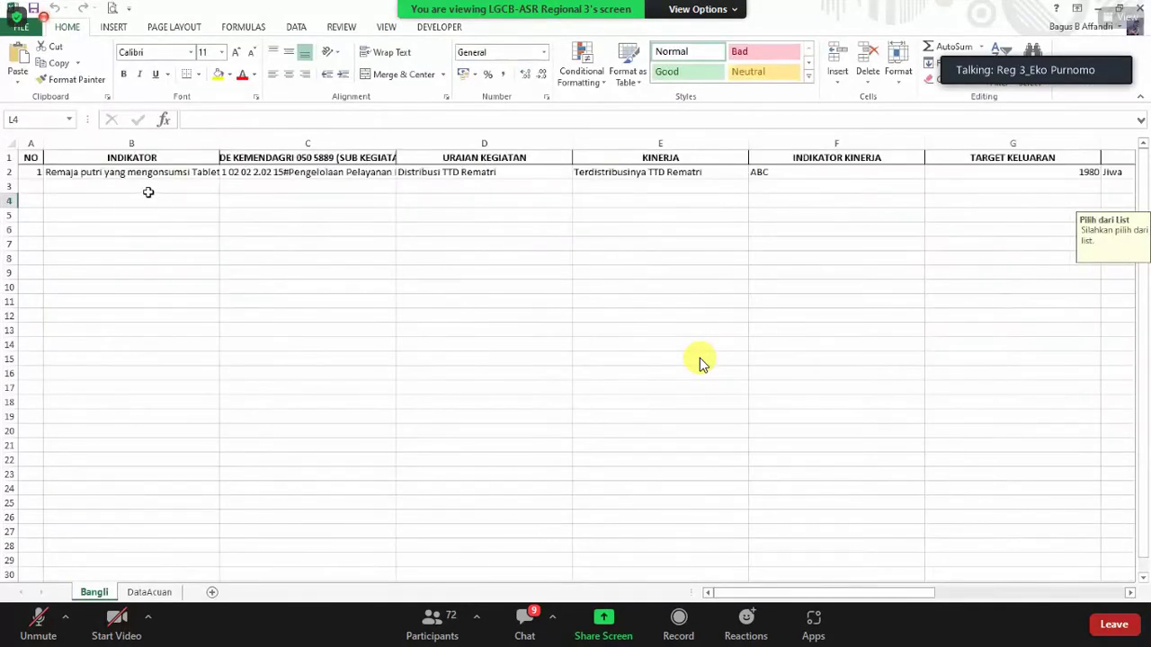
{"action": "left_click", "coordinate": [149, 188]}
{"action": "left_click", "coordinate": [226, 186]}
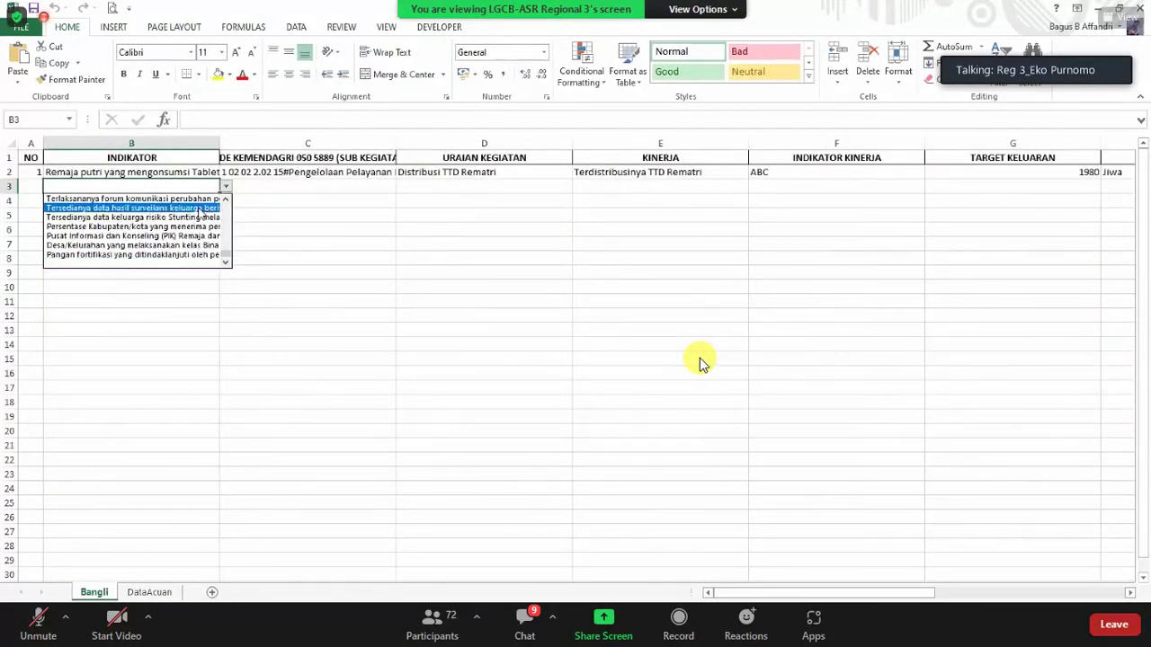
{"action": "scroll", "coordinate": [225, 196], "scroll_direction": "up", "scroll_amount": 5}
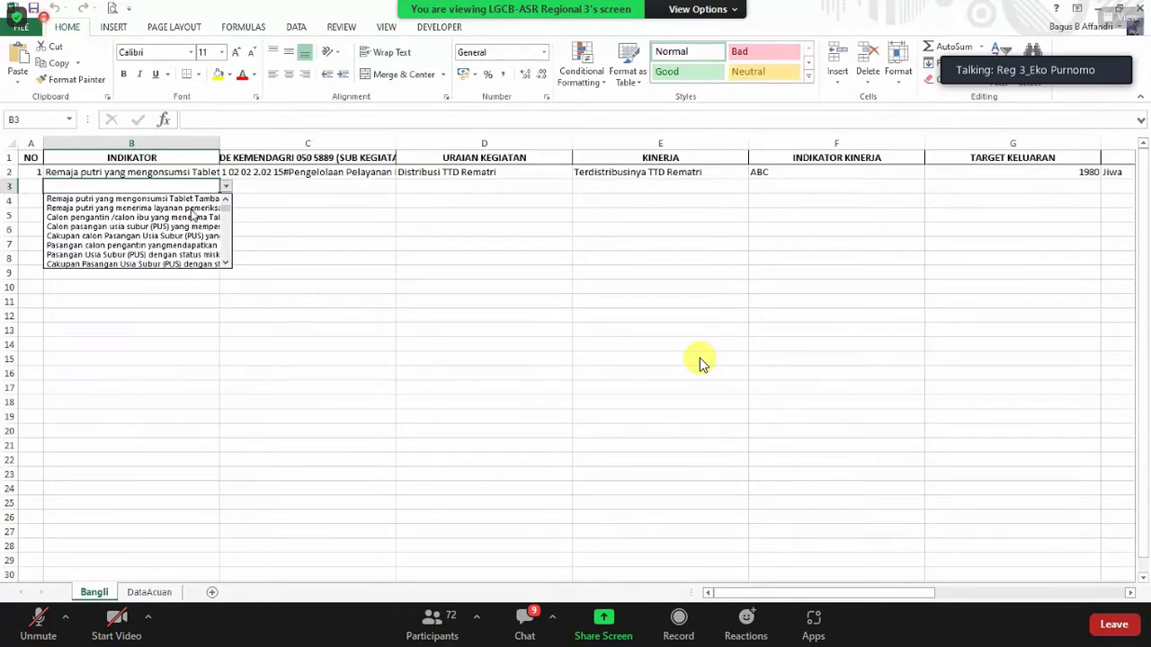
{"action": "left_click", "coordinate": [202, 208]}
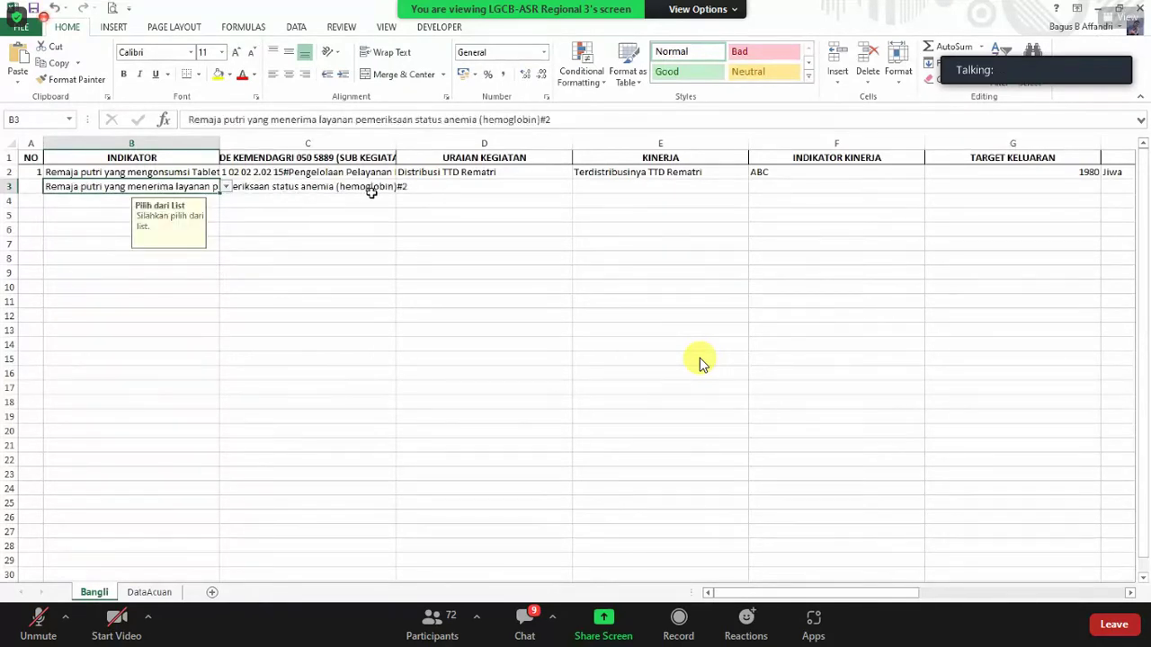
Step: Set the Kemendagri 050 5889 sub-activity code of row 3 to "1 02 02 2.02 15#Pengelolaan Pelayanan Kesehatan Gizi Masyarakat"
{"action": "left_click", "coordinate": [360, 187]}
{"action": "left_click", "coordinate": [401, 187]}
{"action": "left_click", "coordinate": [376, 187]}
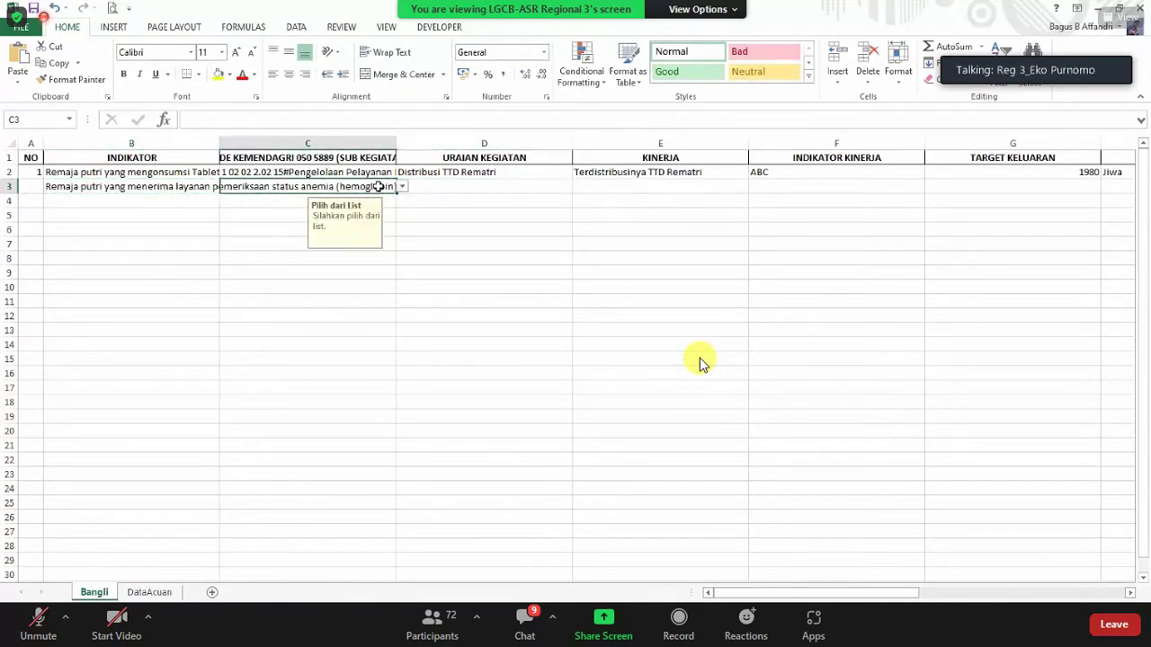
{"action": "left_click", "coordinate": [402, 187]}
{"action": "key", "text": "Return"}
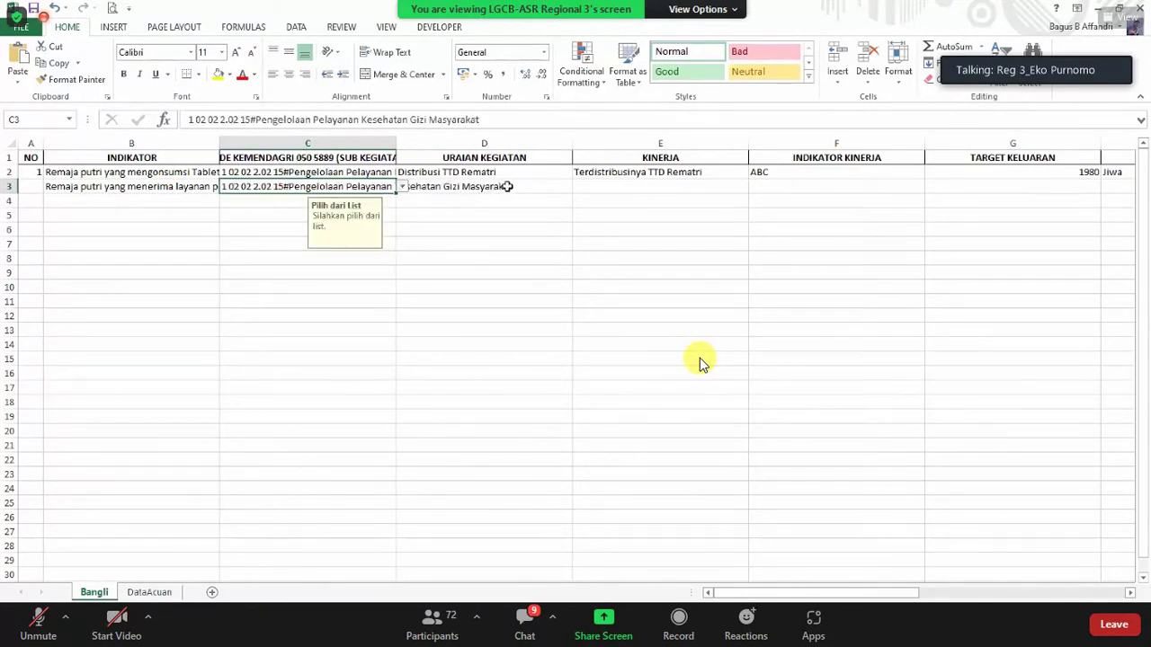
Step: Enter "Pemeriksaan HB Rematri" as the Uraian Kegiatan of row 3
{"action": "left_click", "coordinate": [514, 186]}
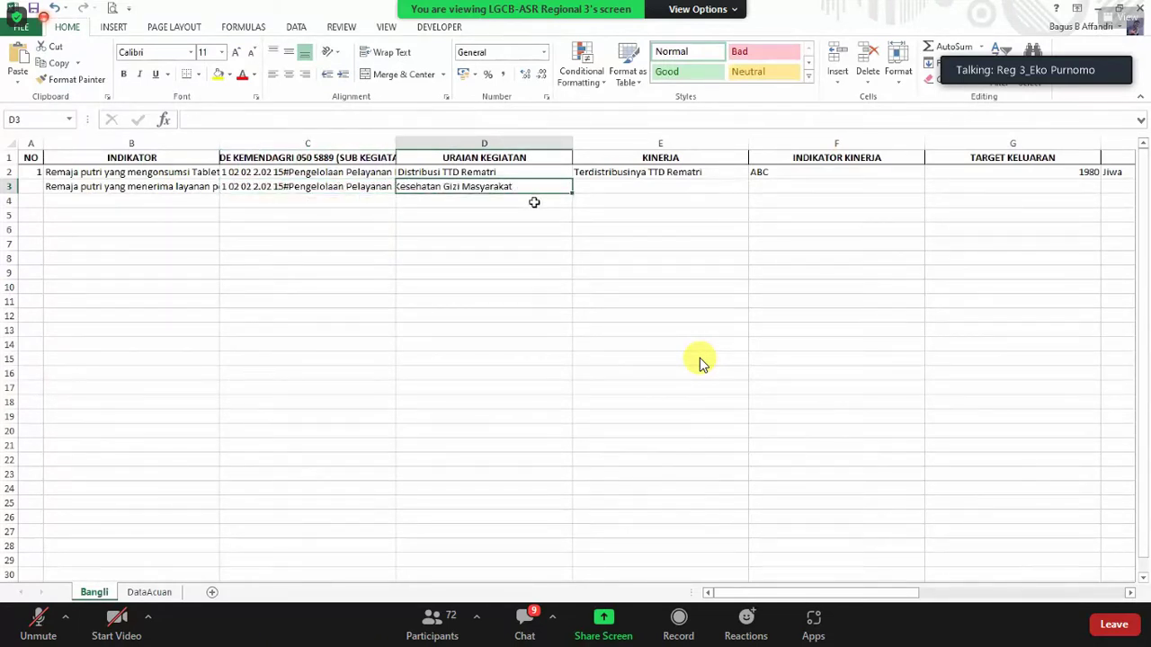
{"action": "type", "text": "Peme"}
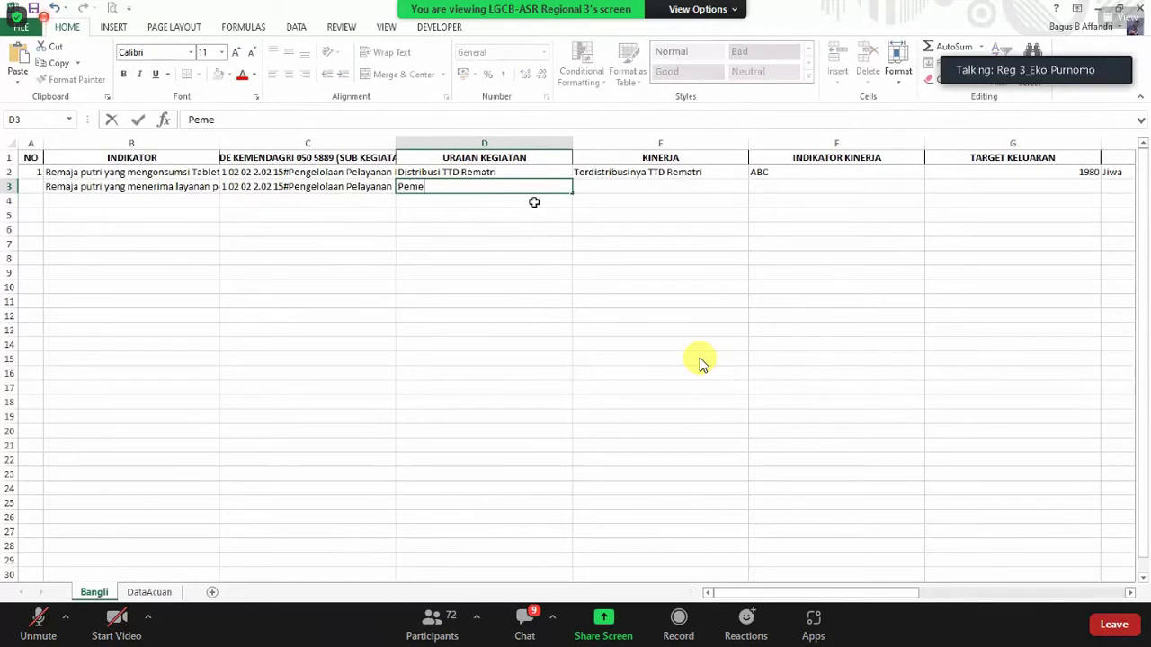
{"action": "type", "text": "riksaan"}
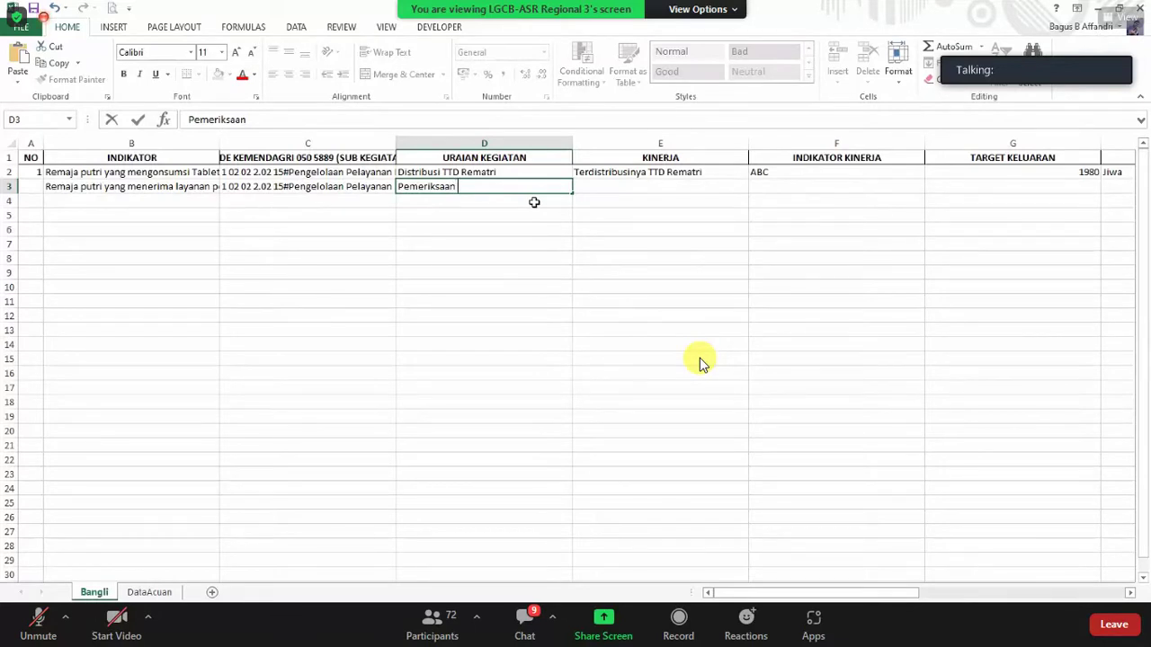
{"action": "type", "text": "HB Rematri"}
{"action": "key", "text": "Tab"}
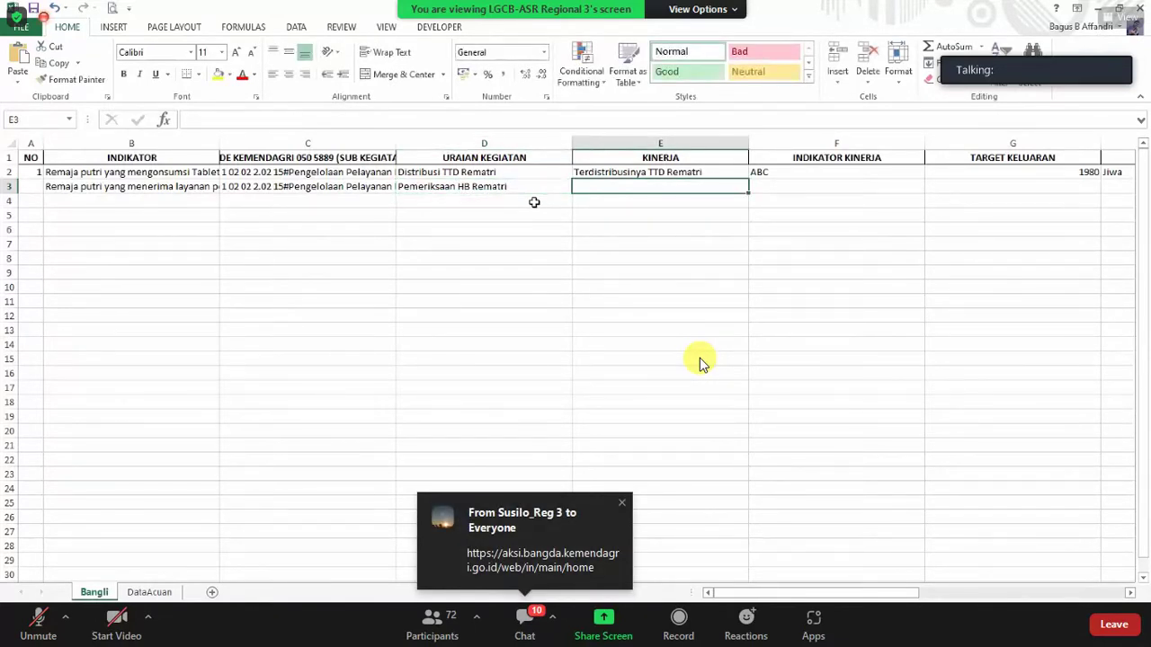
Step: Fill in row 3 with the Kinerja "Rematri terpantau HB" and the Indikator Kinerja "acd"
{"action": "type", "text": "Remat"}
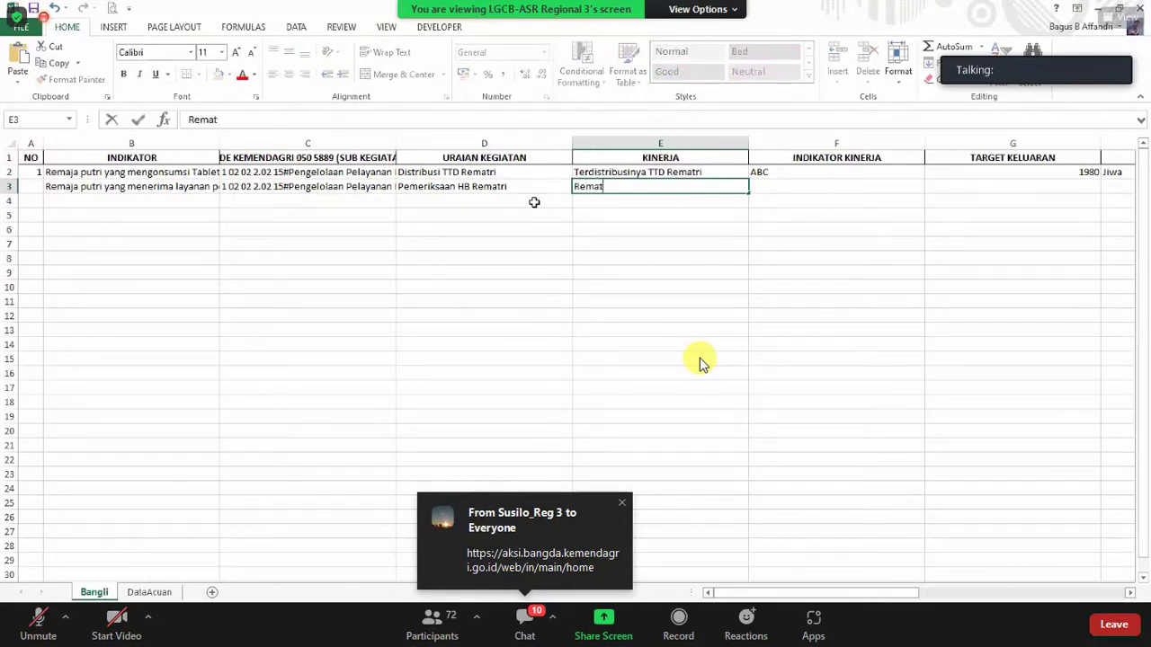
{"action": "type", "text": "ri ter"}
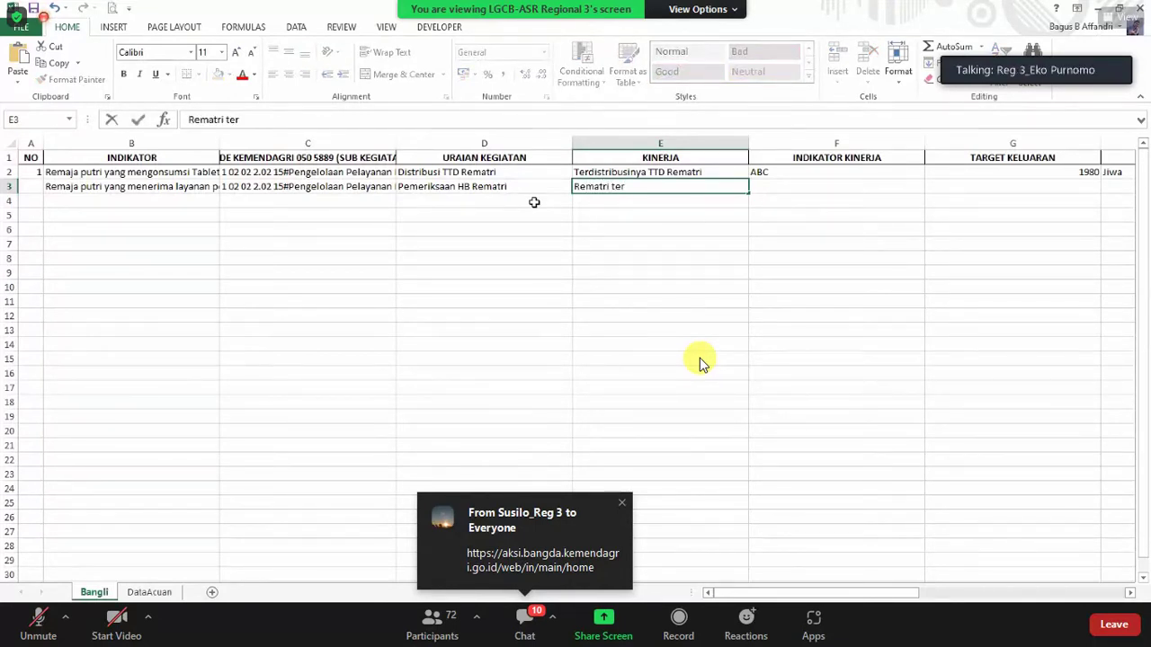
{"action": "type", "text": "pantau"}
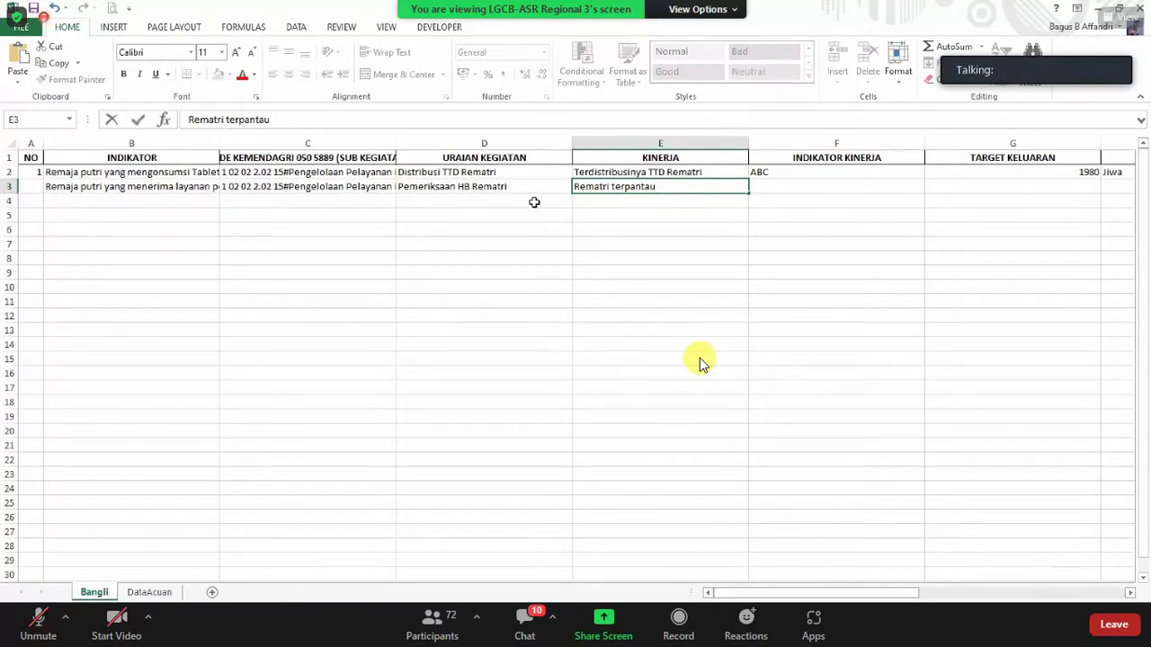
{"action": "type", "text": " HB"}
{"action": "key", "text": "Tab"}
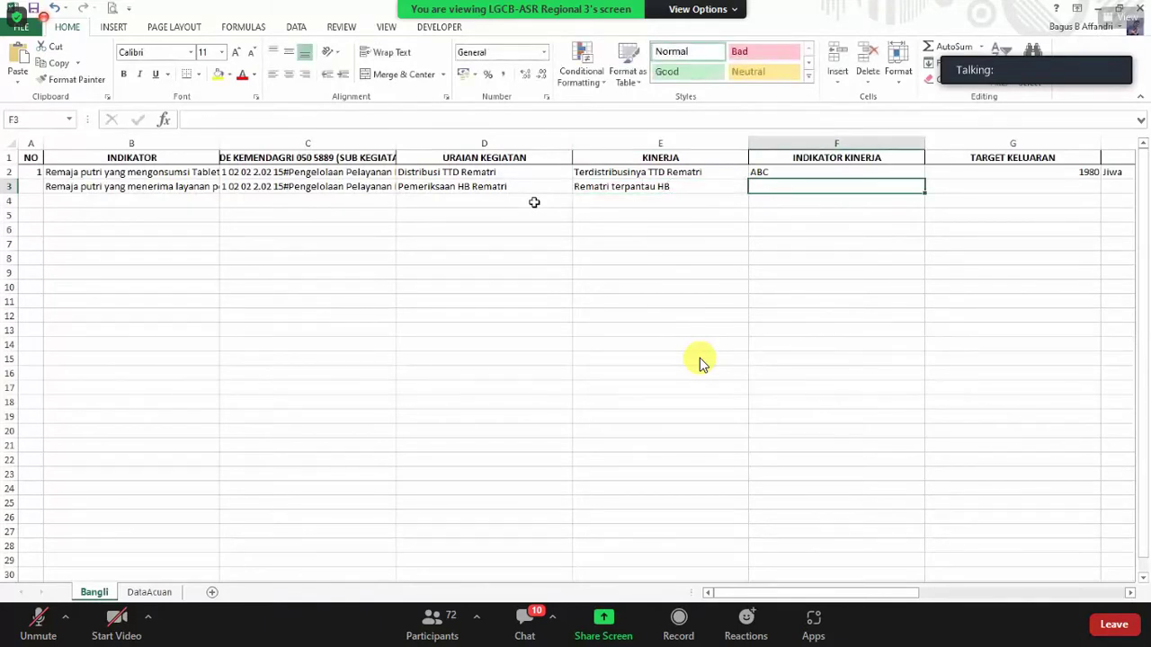
{"action": "type", "text": "acd"}
{"action": "key", "text": "Tab"}
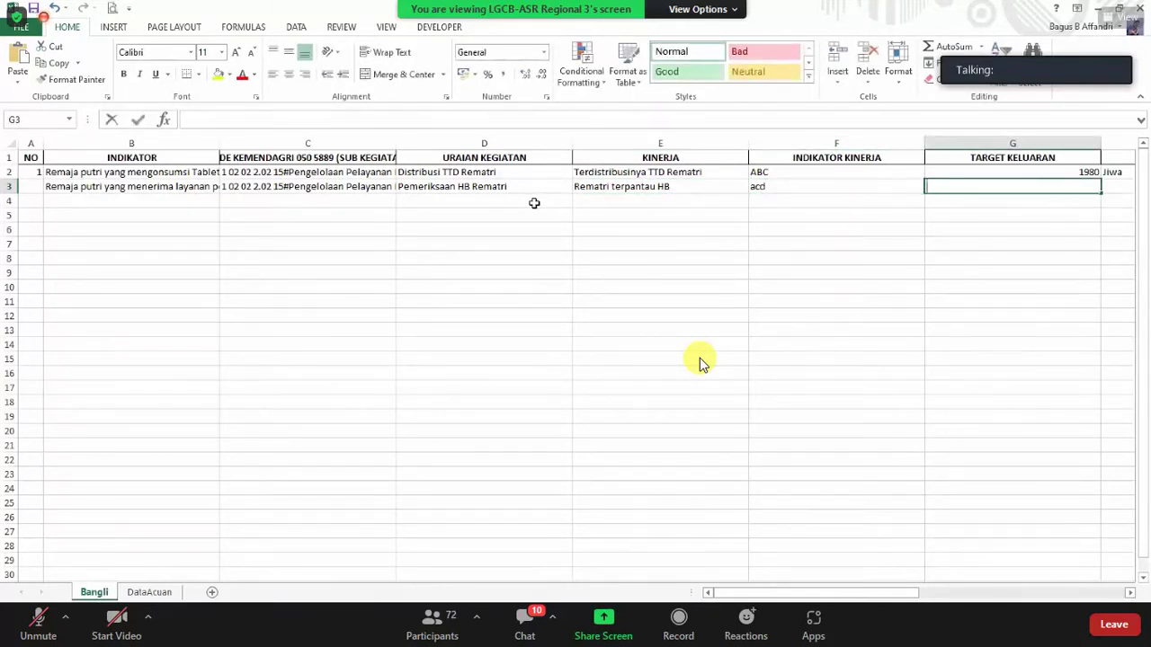
Step: Set row 3's Target Keluaran to 250, Satuan to "jiwa" and Lokasi to "Kabupaten"
{"action": "type", "text": "250"}
{"action": "key", "text": "Tab"}
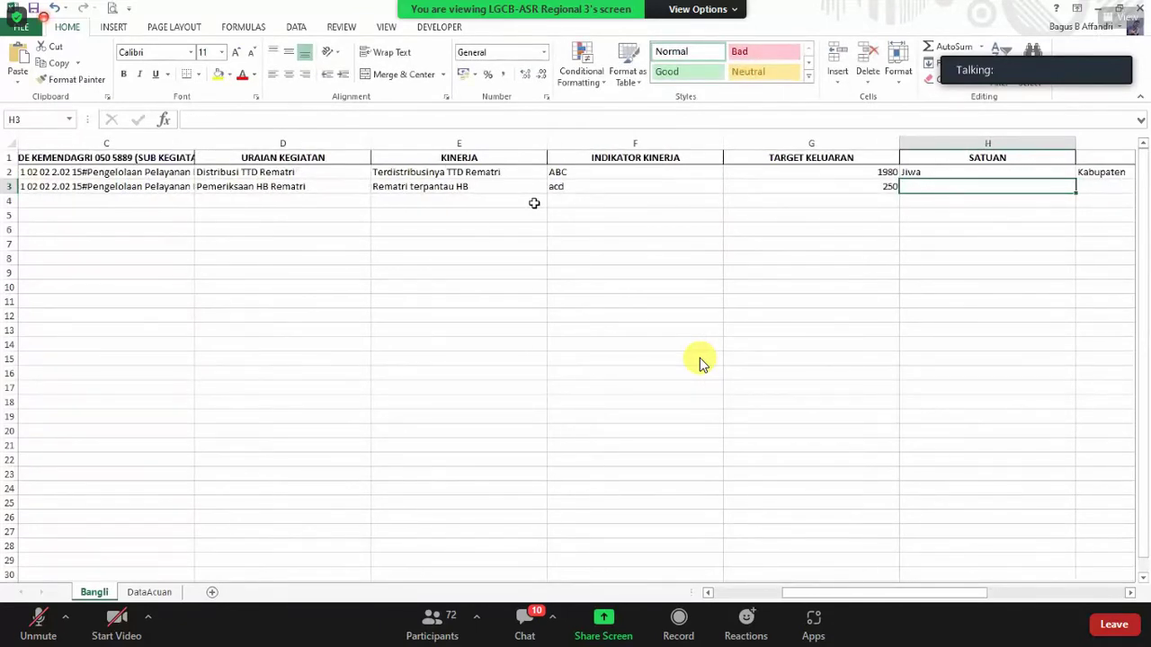
{"action": "type", "text": "jiwa"}
{"action": "key", "text": "Tab"}
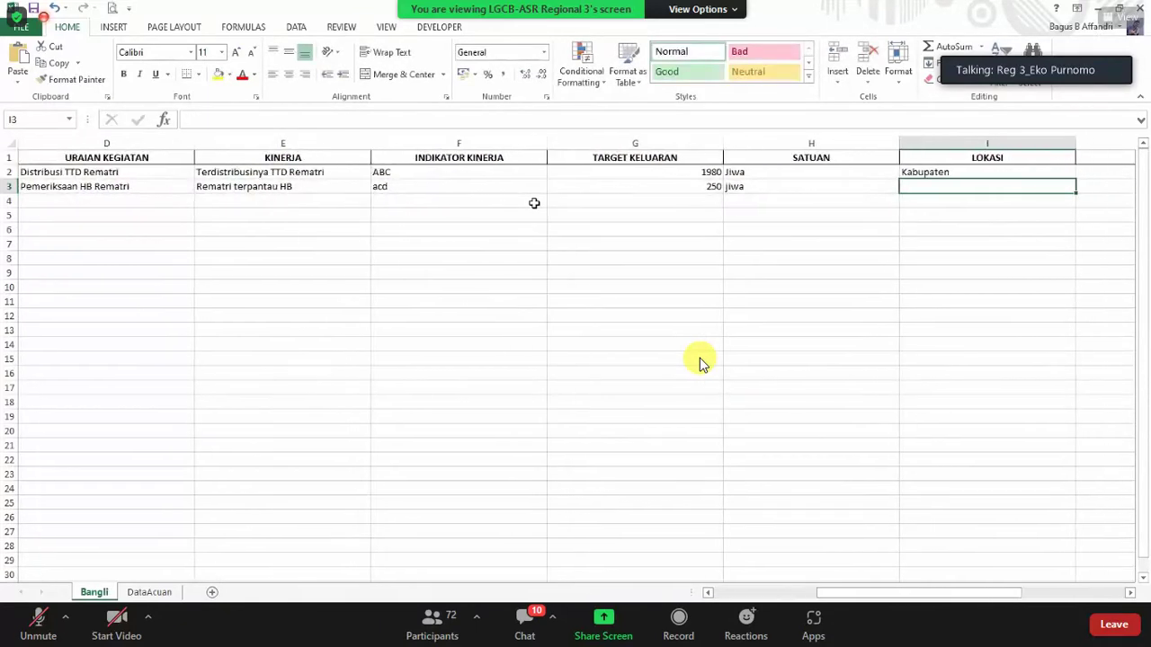
{"action": "type", "text": "Kabu"}
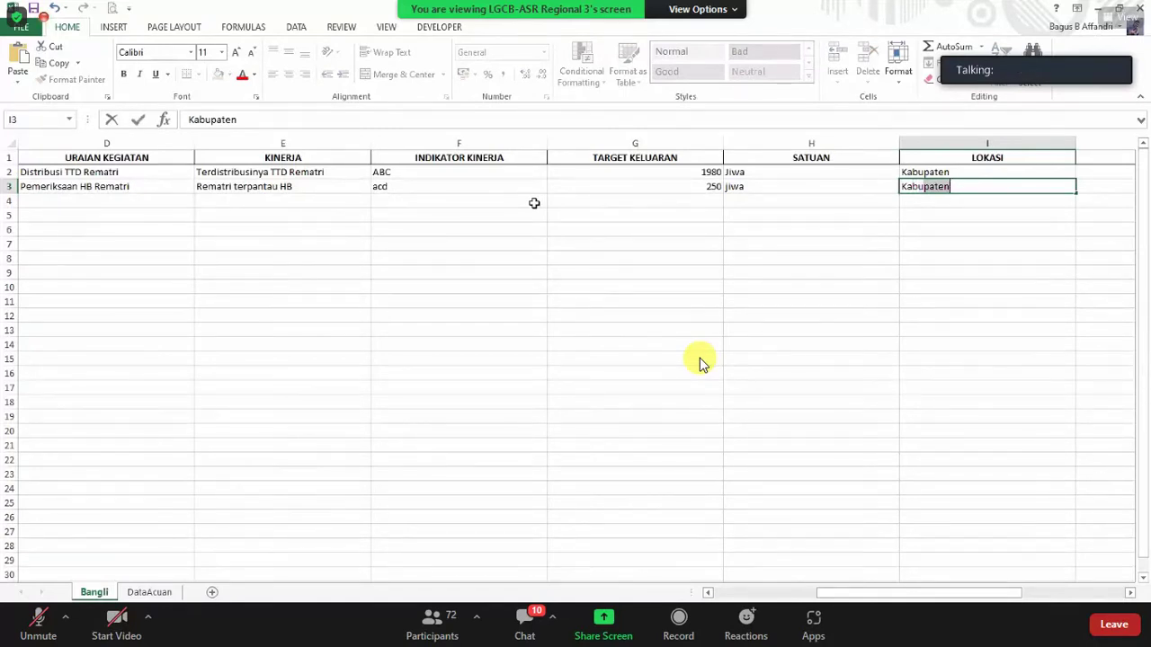
{"action": "key", "text": "Tab"}
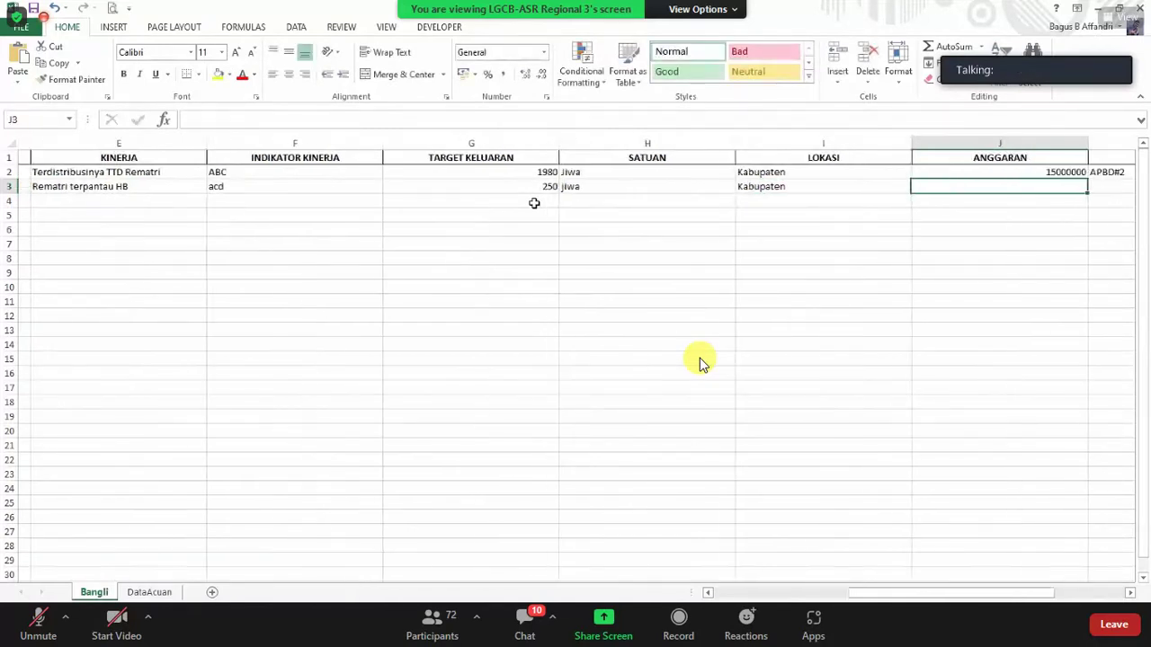
Step: Set row 3's Anggaran to 25000000 and its Sumber Dana to CSR#11
{"action": "type", "text": "250"}
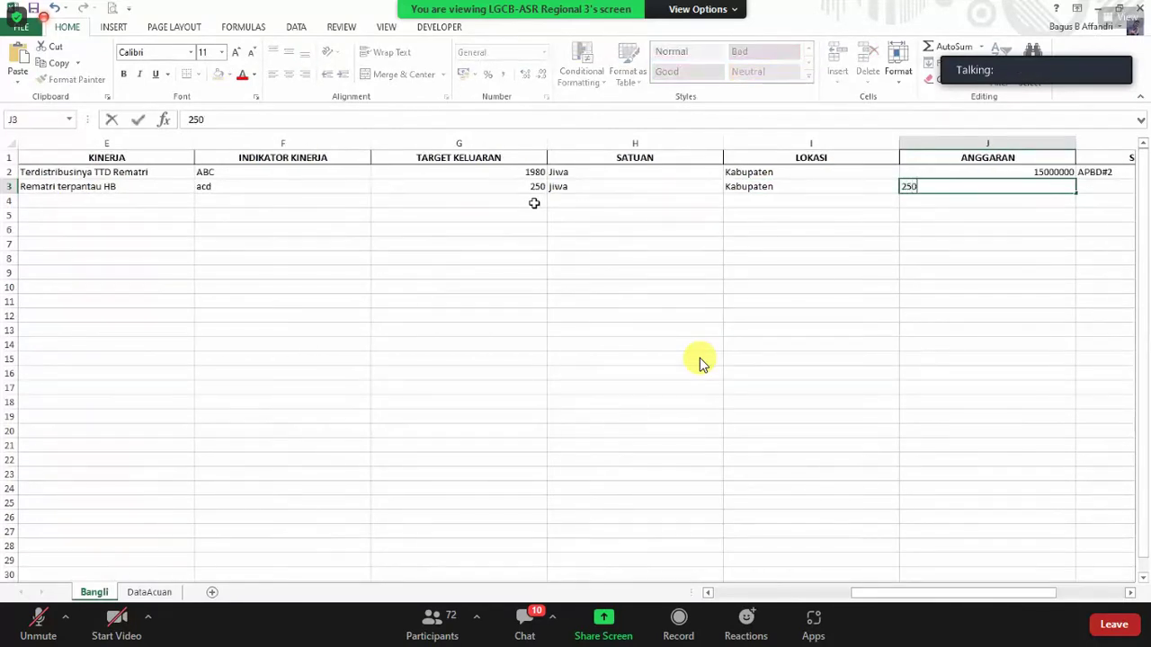
{"action": "type", "text": "00000"}
{"action": "key", "text": "Tab"}
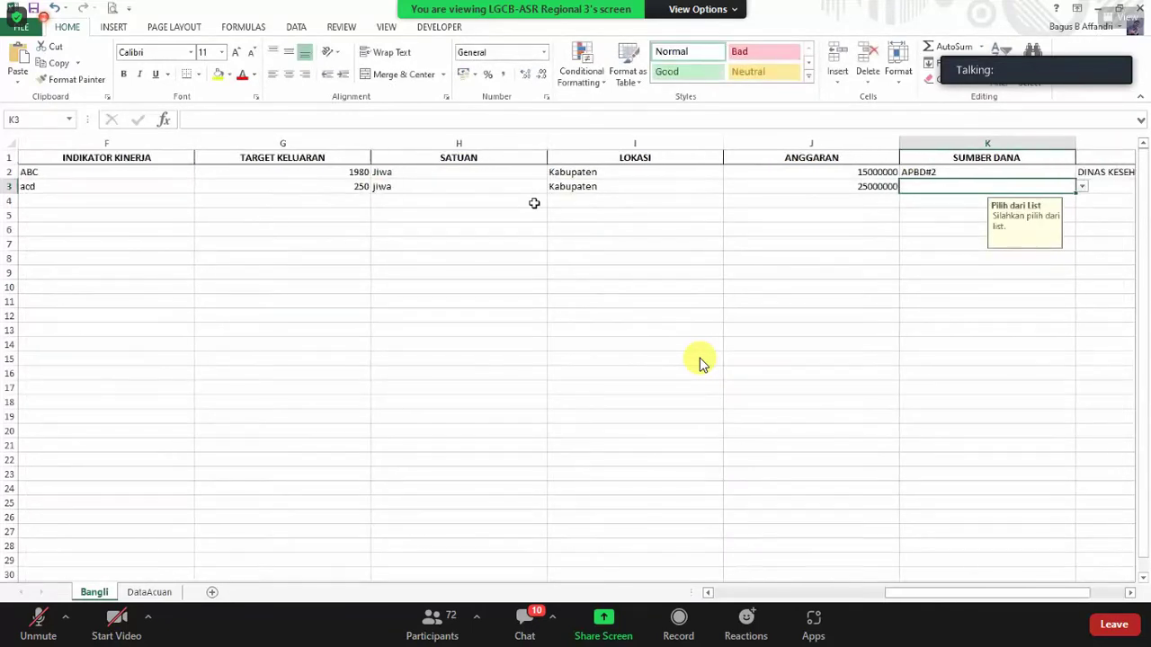
{"action": "left_click", "coordinate": [1082, 186]}
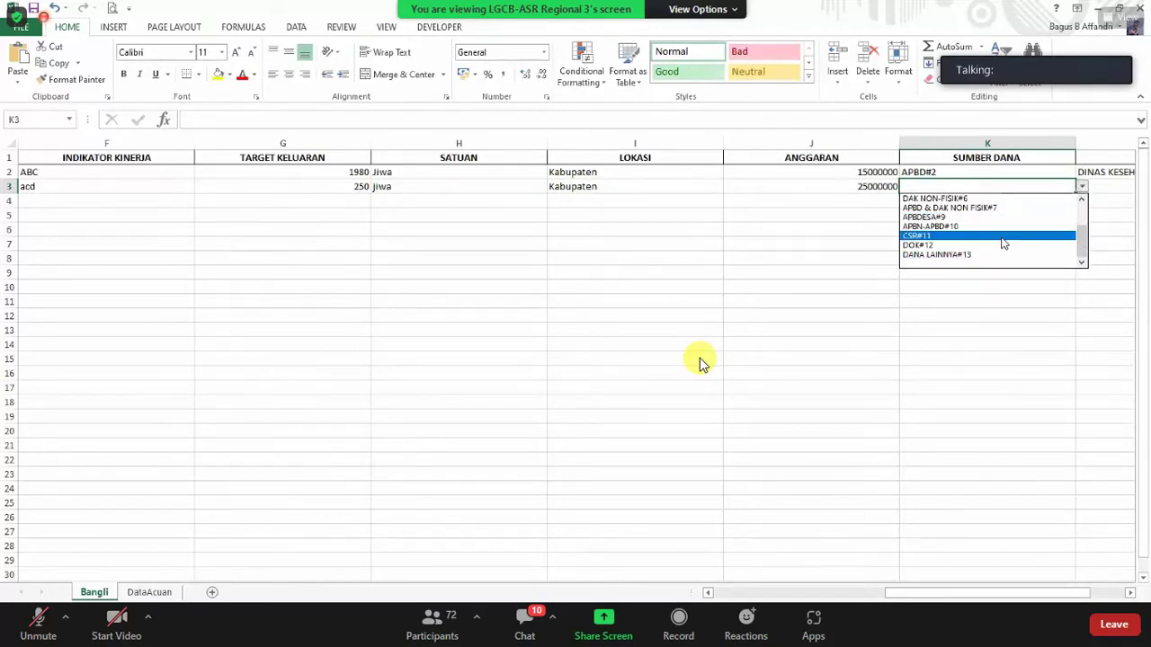
{"action": "left_click", "coordinate": [1004, 237]}
Step: Set row 3's Pelaksana to DINAS KESEHATAN#2, and close the workbook with its changes saved
{"action": "left_click", "coordinate": [1100, 186]}
{"action": "left_click", "coordinate": [1130, 592]}
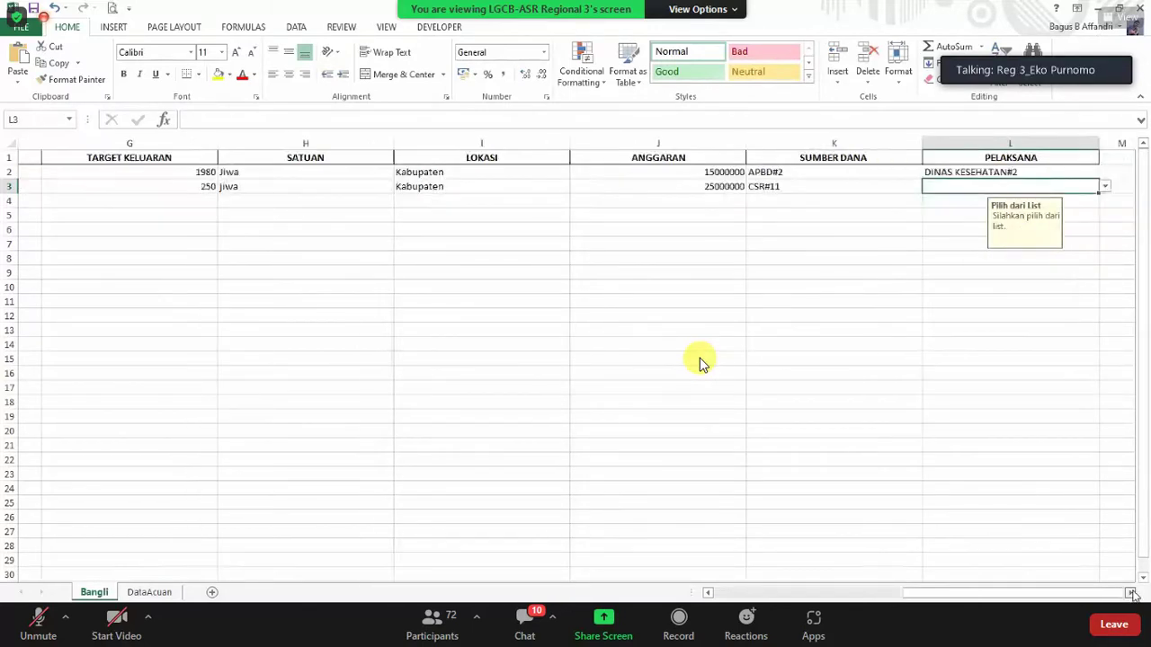
{"action": "left_click", "coordinate": [1130, 592]}
{"action": "left_click", "coordinate": [905, 187]}
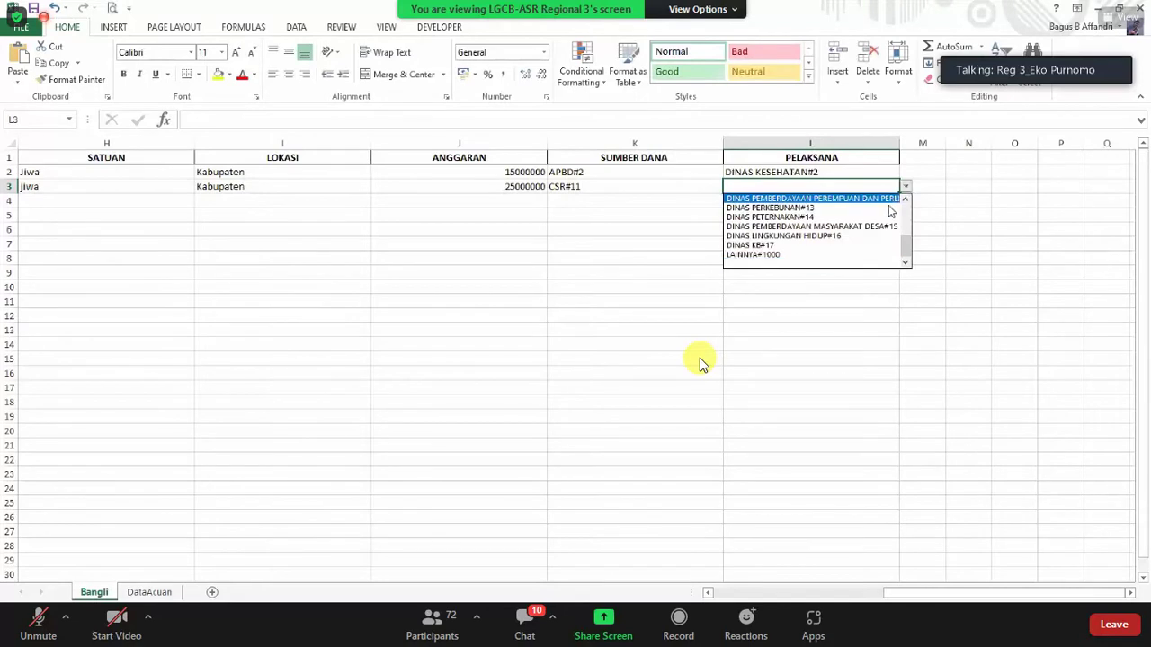
{"action": "scroll", "coordinate": [891, 210], "scroll_direction": "up", "scroll_amount": 3}
{"action": "left_click", "coordinate": [863, 211]}
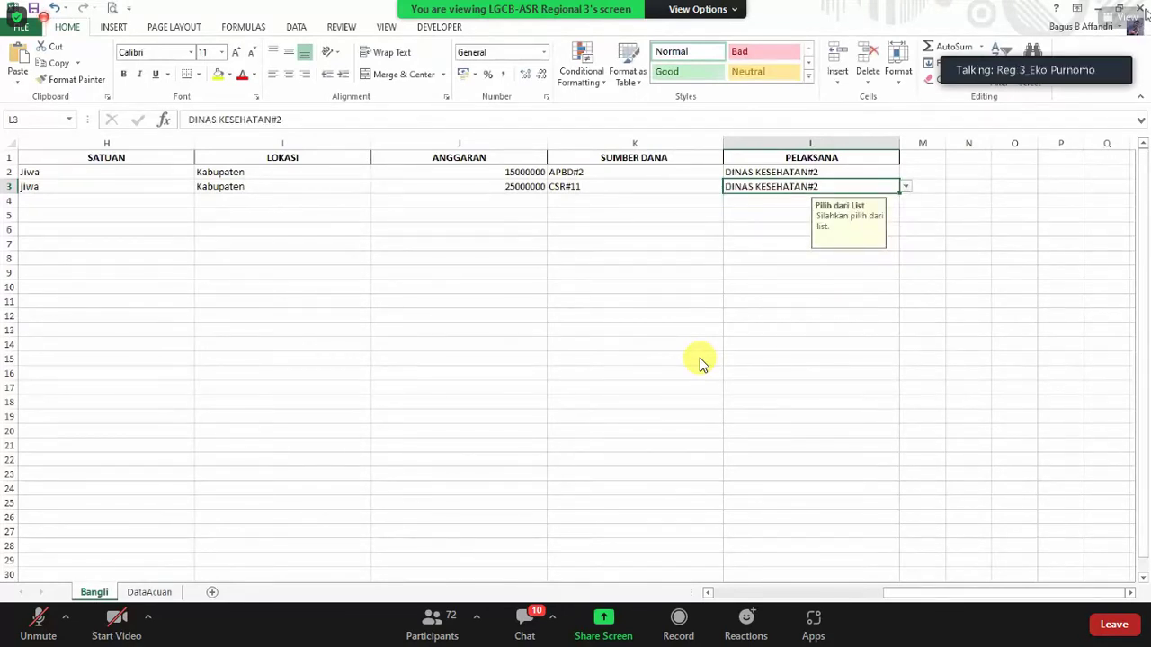
{"action": "key", "text": "ctrl+w"}
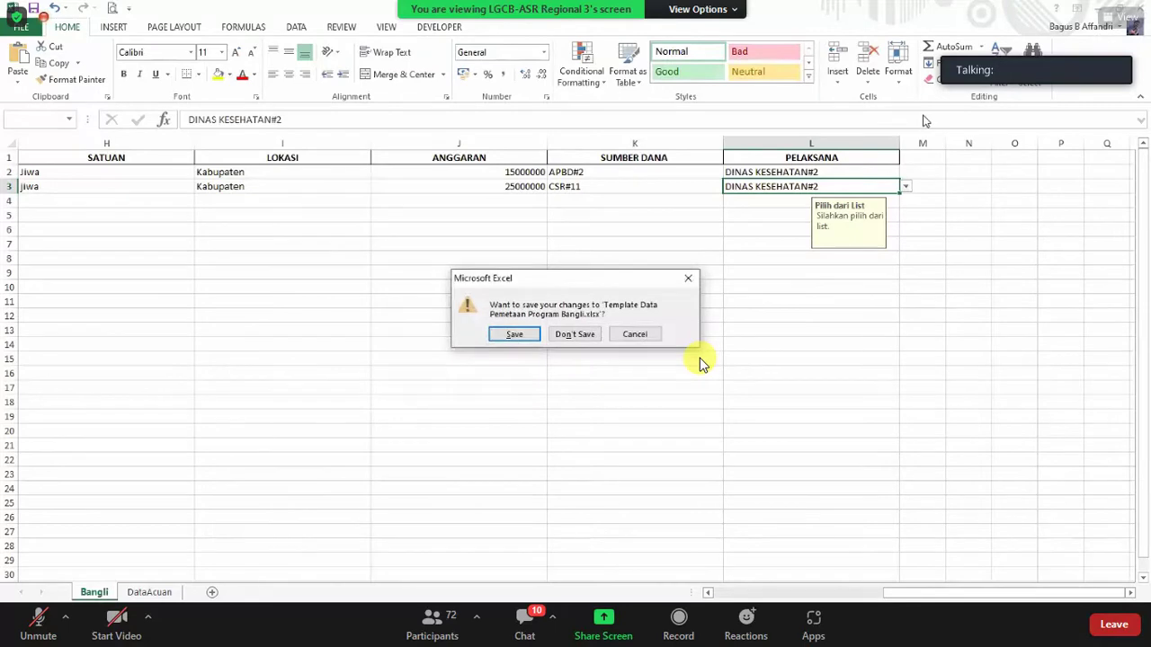
{"action": "left_click", "coordinate": [522, 340]}
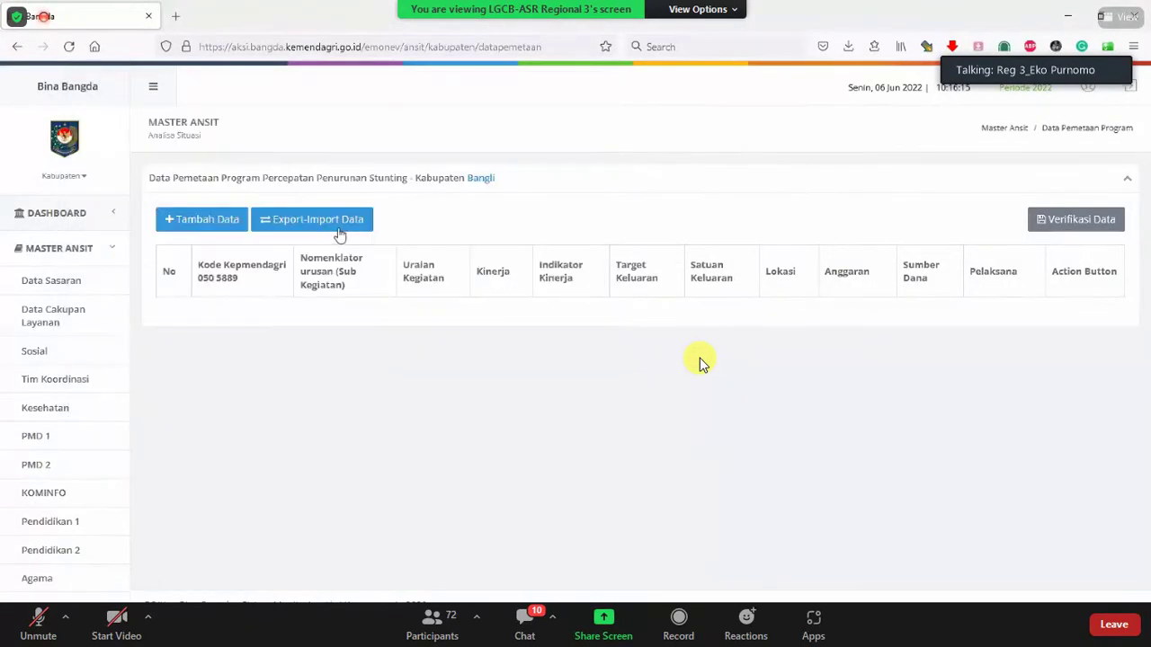
Step: Upload the updated Template Data Pemetaan Program Bangli.xlsx for import verification in Bina Bangda, and cancel the import
{"action": "left_click", "coordinate": [340, 226]}
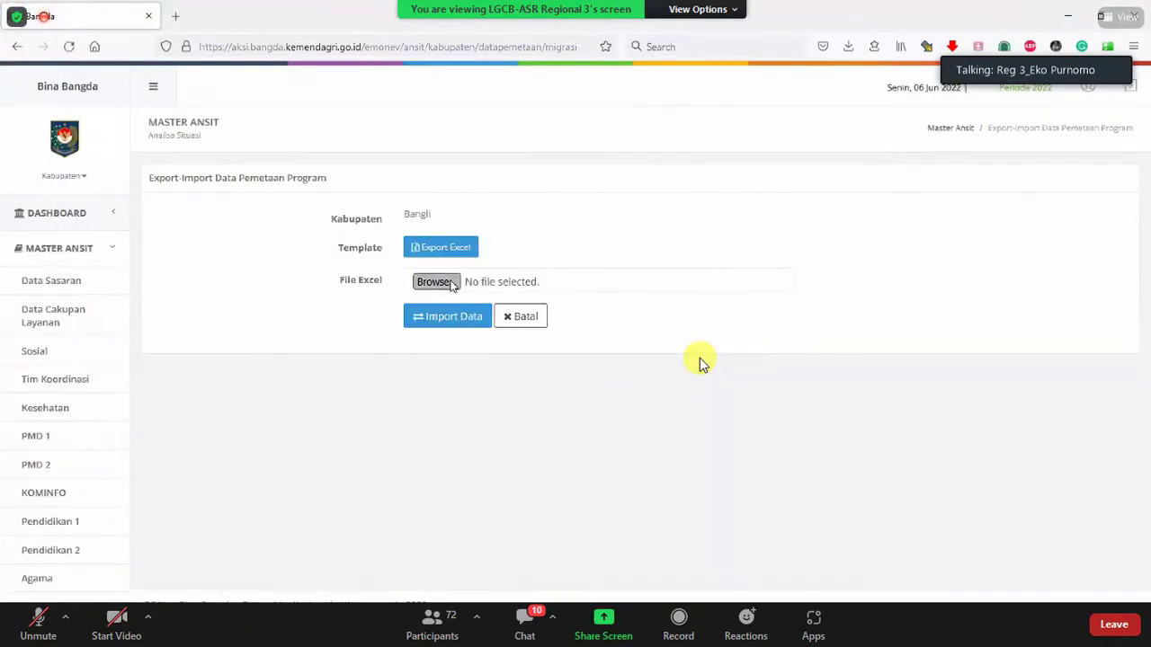
{"action": "left_click", "coordinate": [453, 284]}
{"action": "scroll", "coordinate": [315, 315], "scroll_direction": "down", "scroll_amount": 3}
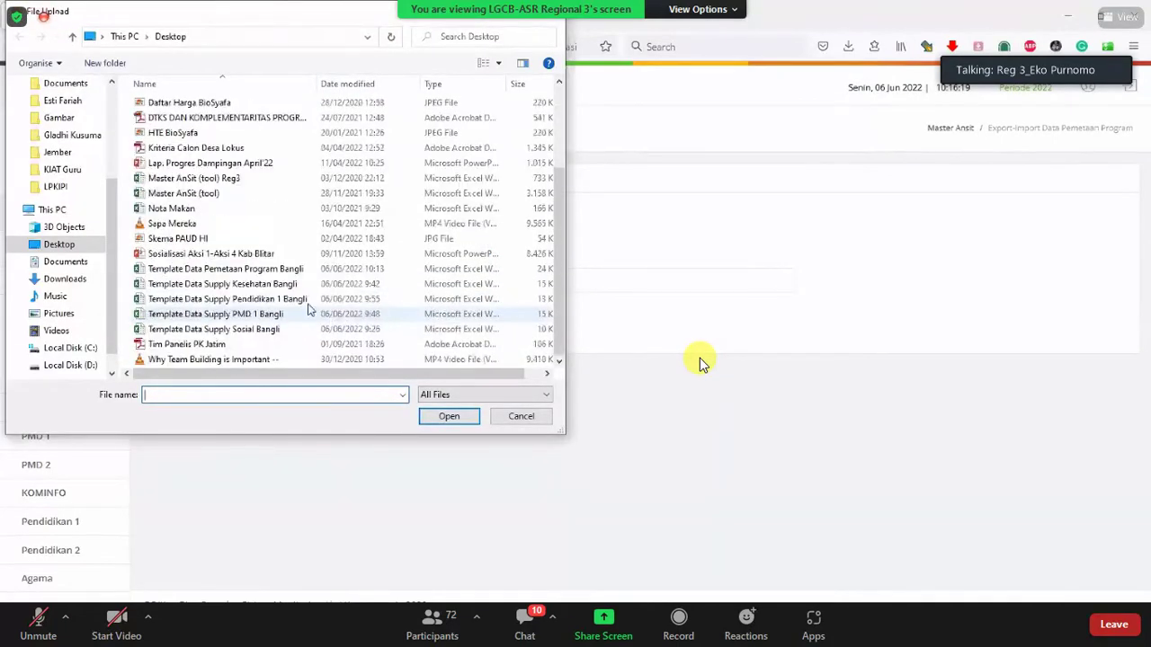
{"action": "double_click", "coordinate": [280, 270]}
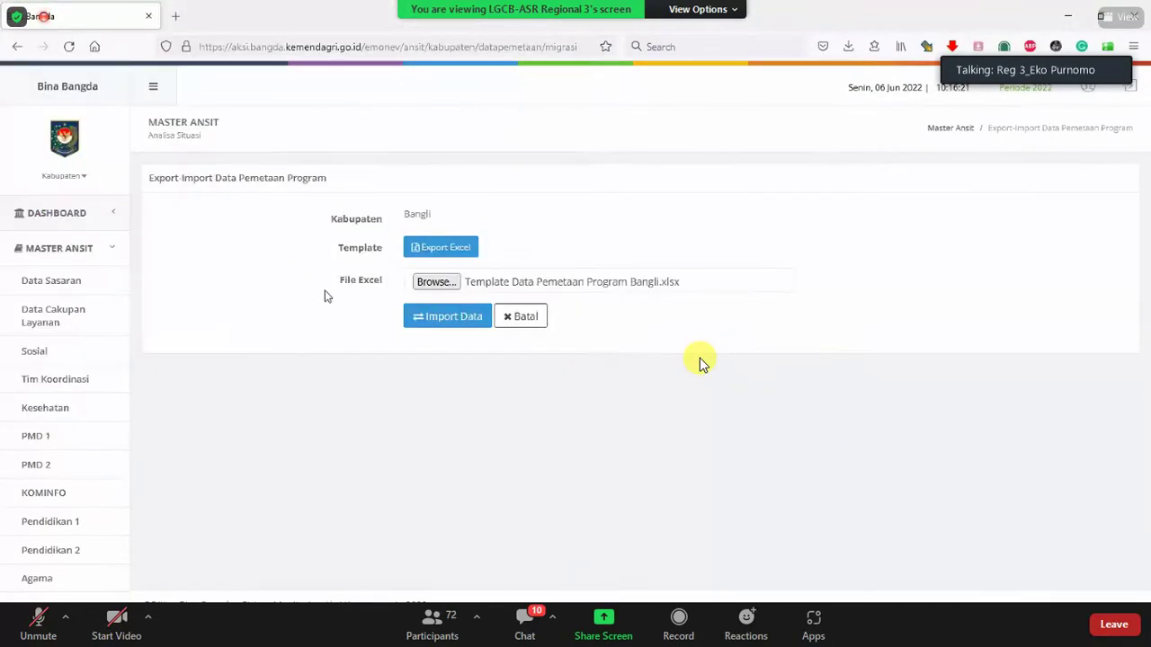
{"action": "left_click", "coordinate": [466, 325]}
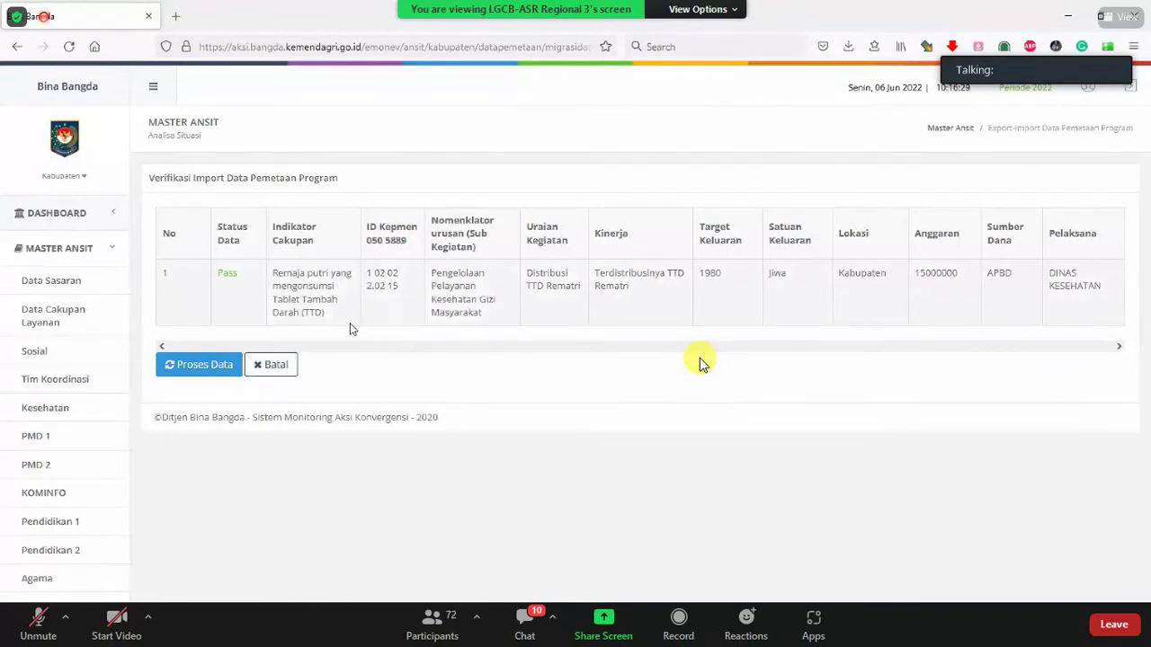
{"action": "left_click", "coordinate": [275, 364]}
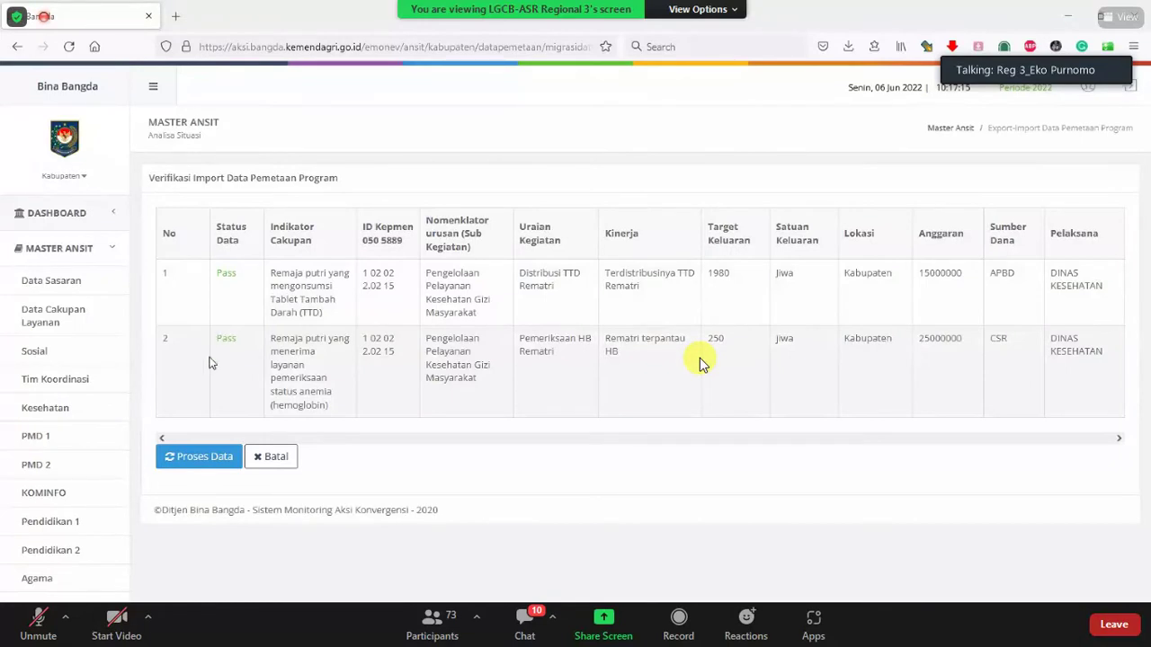
Step: Process the verified program mapping rows to import them
{"action": "left_click", "coordinate": [201, 458]}
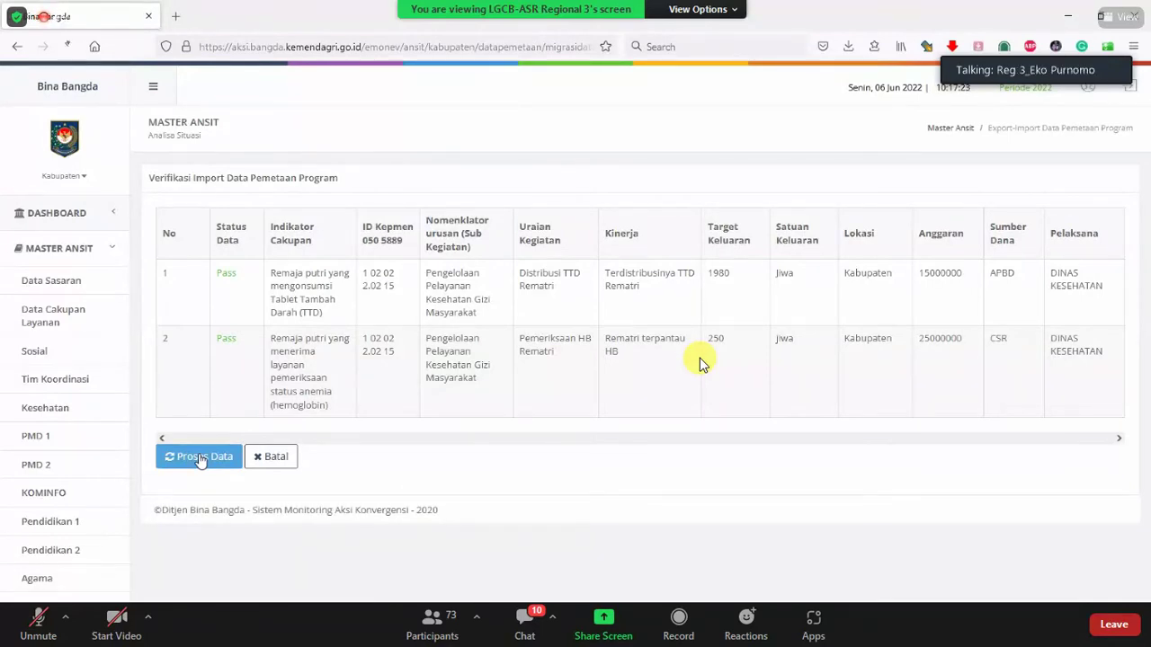
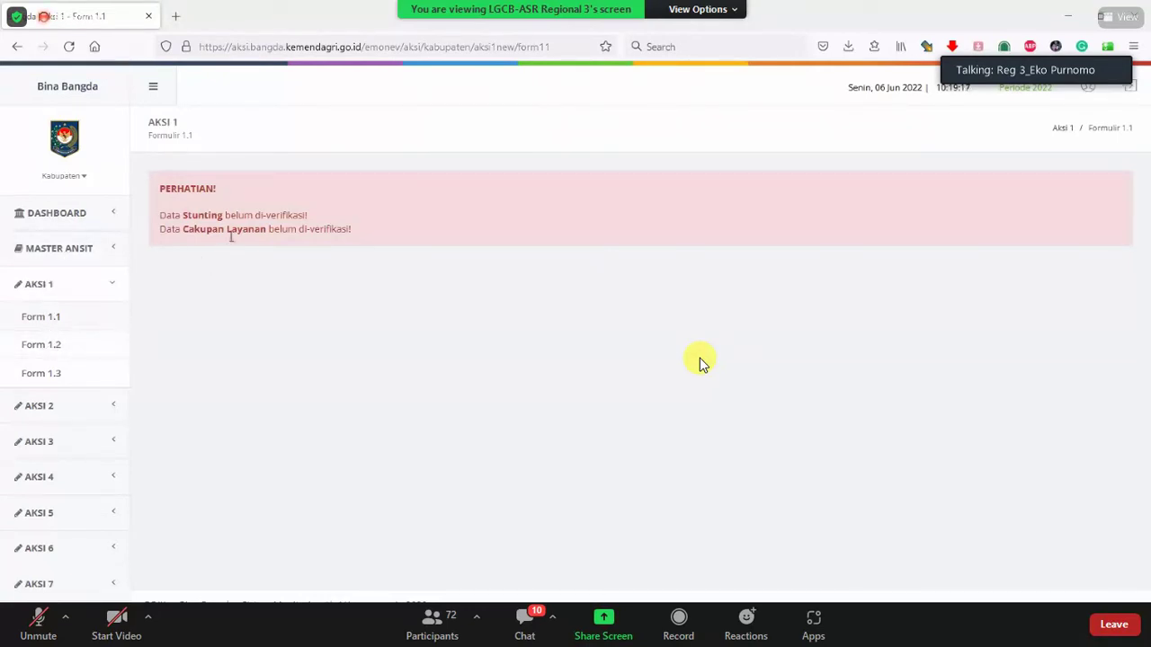
Step: Show the Data Sasaran and Data Cakupan Layanan pages of Master Ansit
{"action": "left_click", "coordinate": [64, 254]}
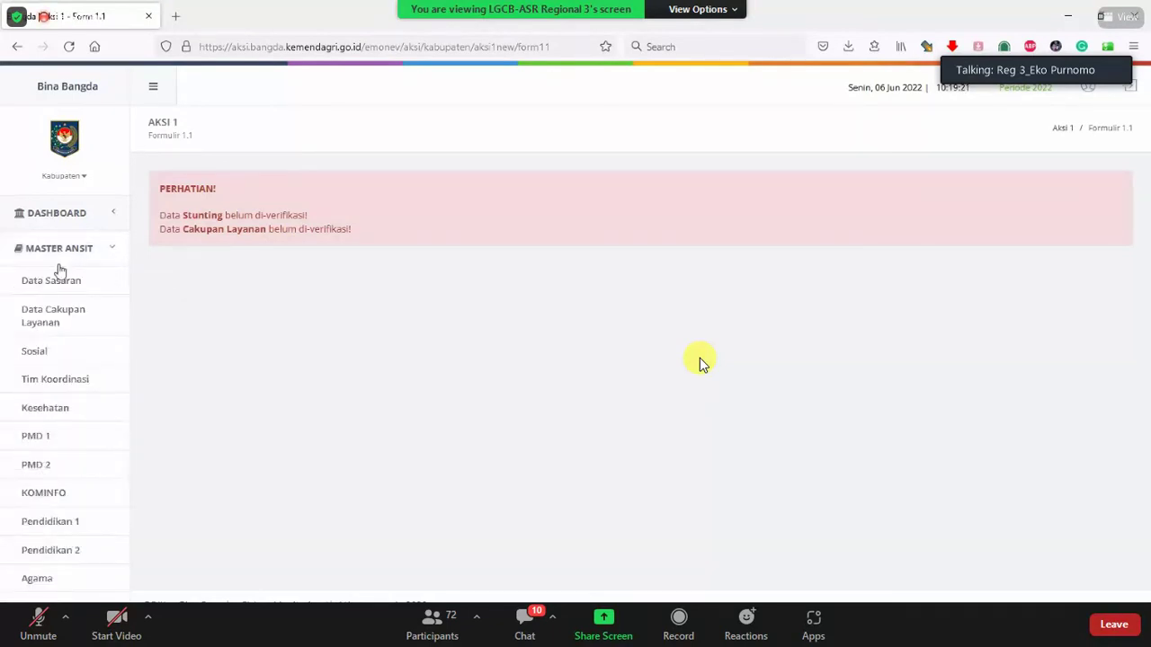
{"action": "left_click", "coordinate": [56, 284]}
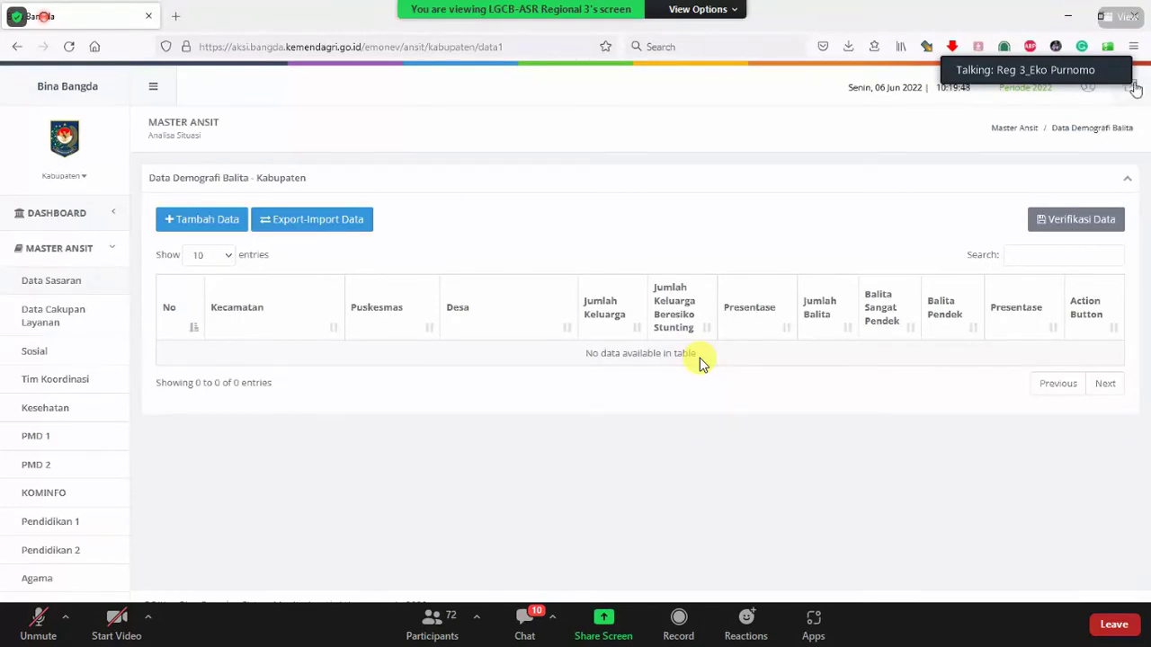
{"action": "left_click", "coordinate": [45, 319]}
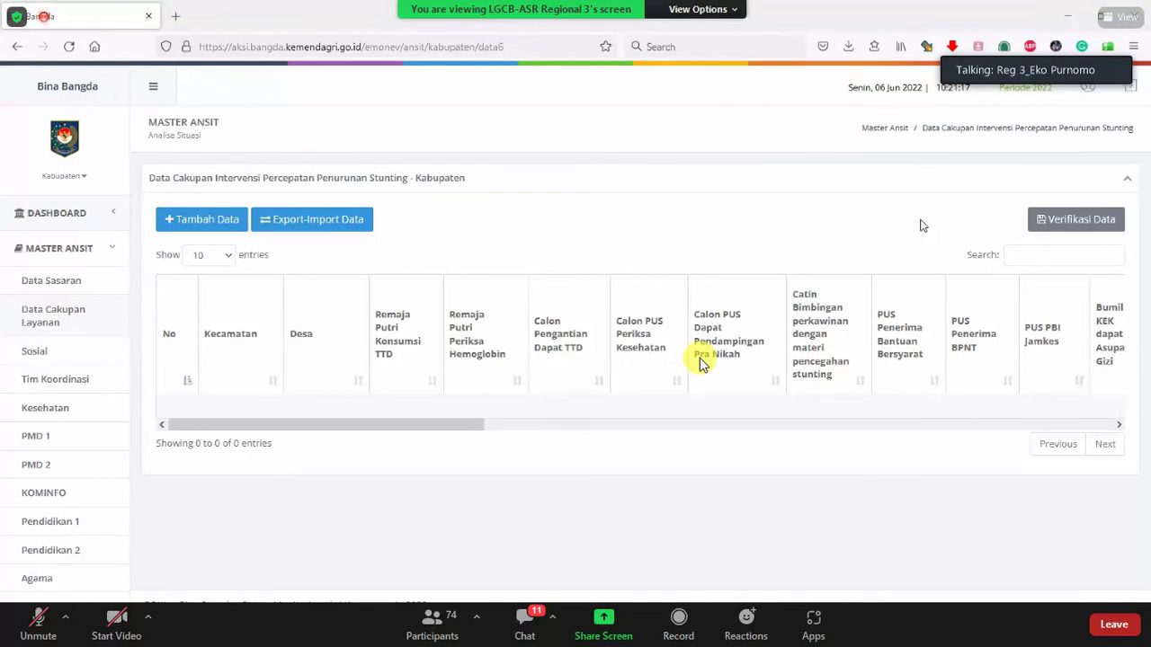
Step: Expand the Aksi 1 section to show its forms
{"action": "scroll", "coordinate": [72, 464], "scroll_direction": "down", "scroll_amount": 3}
{"action": "scroll", "coordinate": [72, 465], "scroll_direction": "down", "scroll_amount": 2}
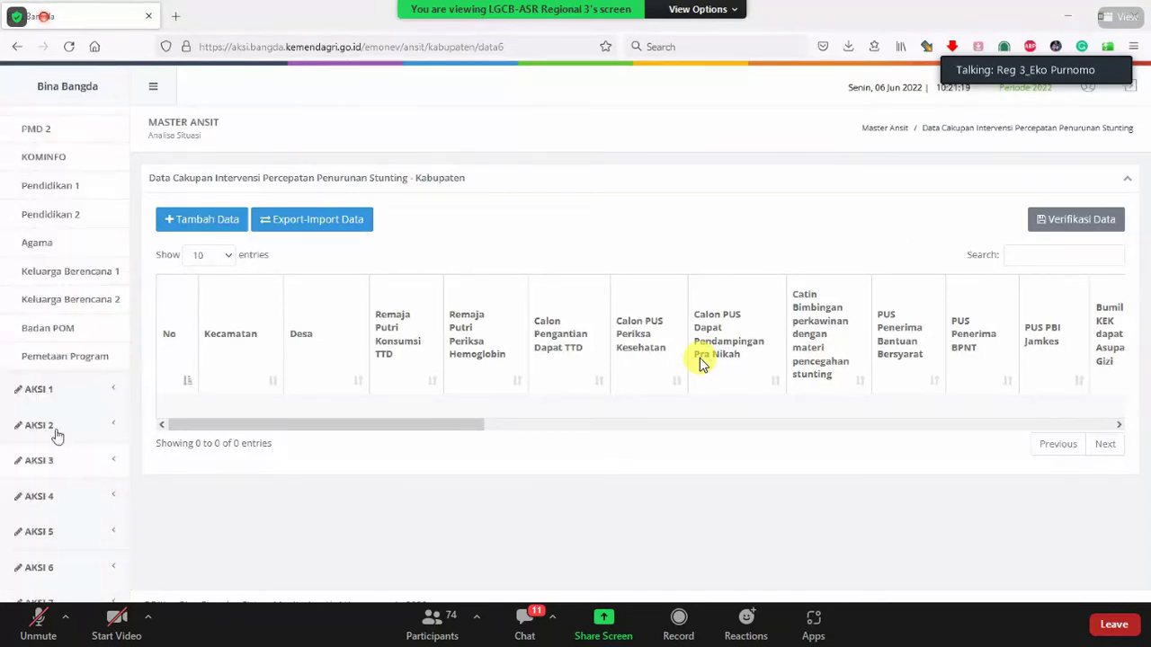
{"action": "left_click", "coordinate": [40, 389]}
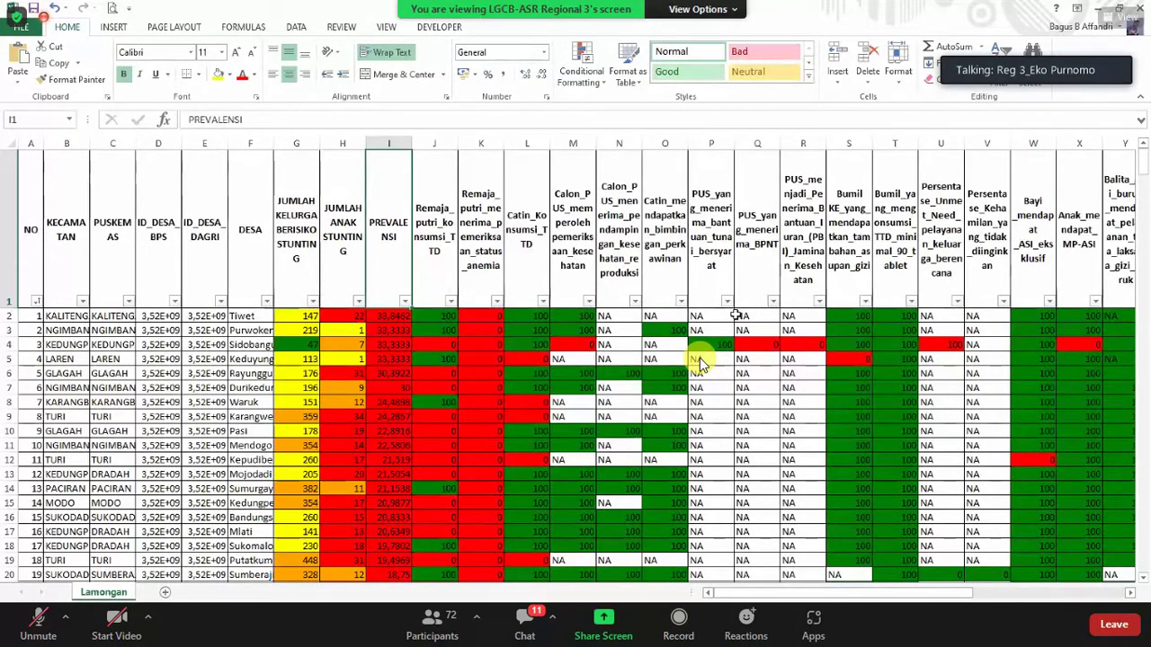
Step: Examine the PREVALENSI column of the Lamongan sheet, including its filter options and the values for all villages
{"action": "left_click", "coordinate": [404, 302]}
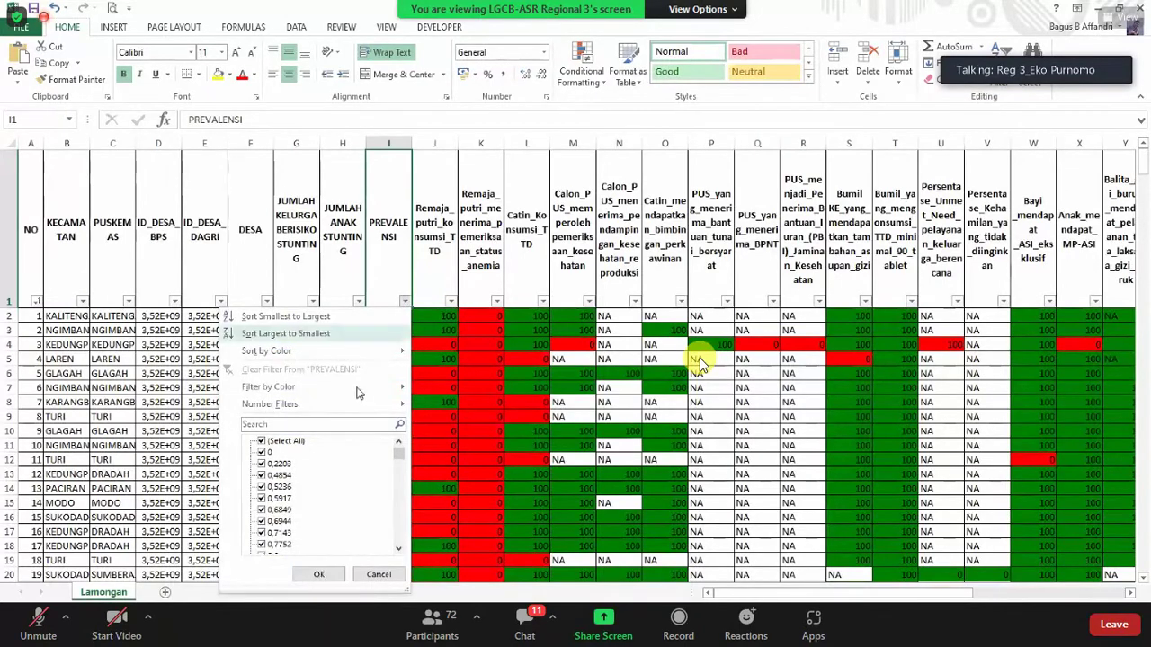
{"action": "left_click", "coordinate": [583, 398]}
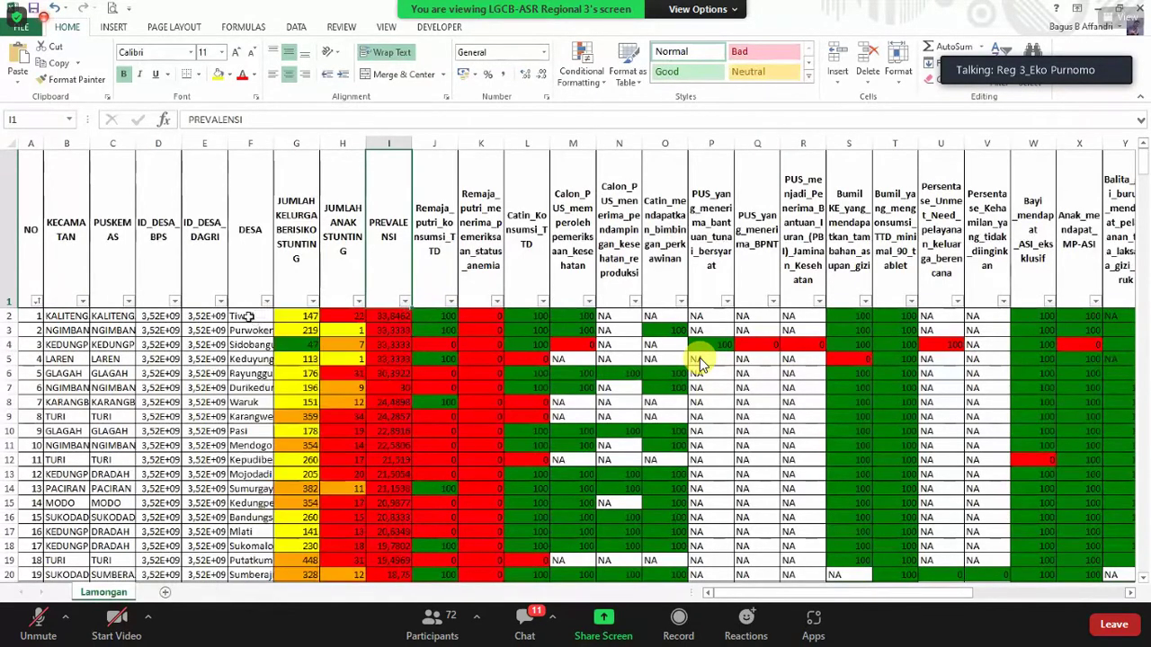
{"action": "left_click", "coordinate": [382, 316]}
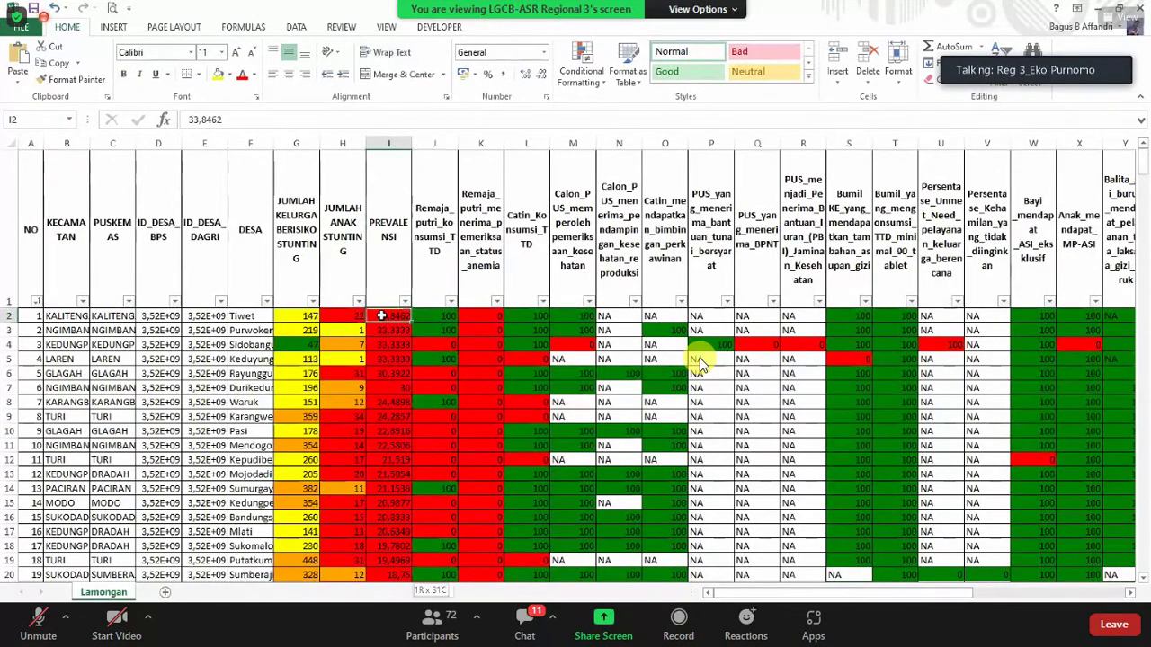
{"action": "key", "text": "ctrl+shift+Down"}
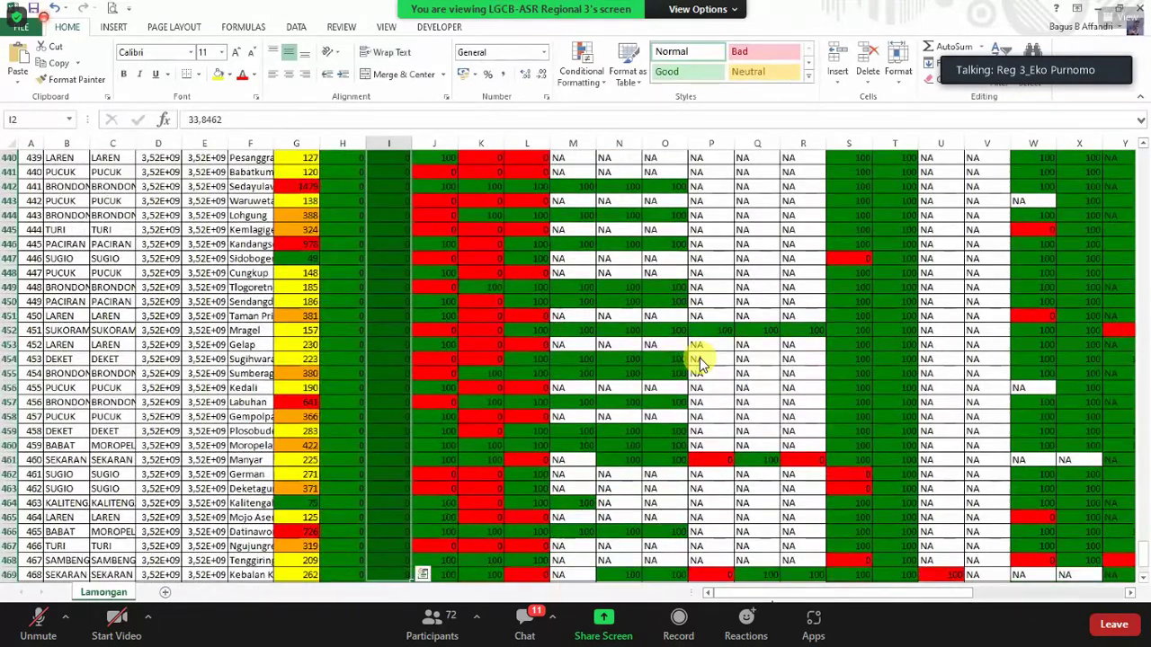
{"action": "scroll", "coordinate": [459, 338], "scroll_direction": "up", "scroll_amount": 5}
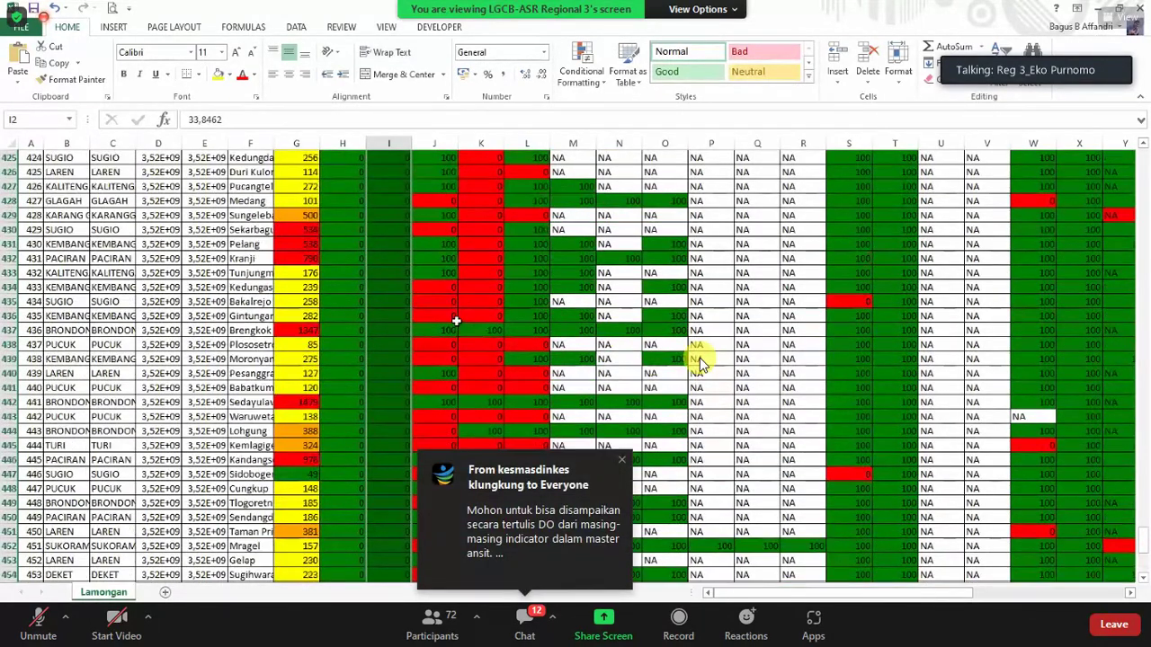
{"action": "scroll", "coordinate": [700, 361], "scroll_direction": "up", "scroll_amount": 10}
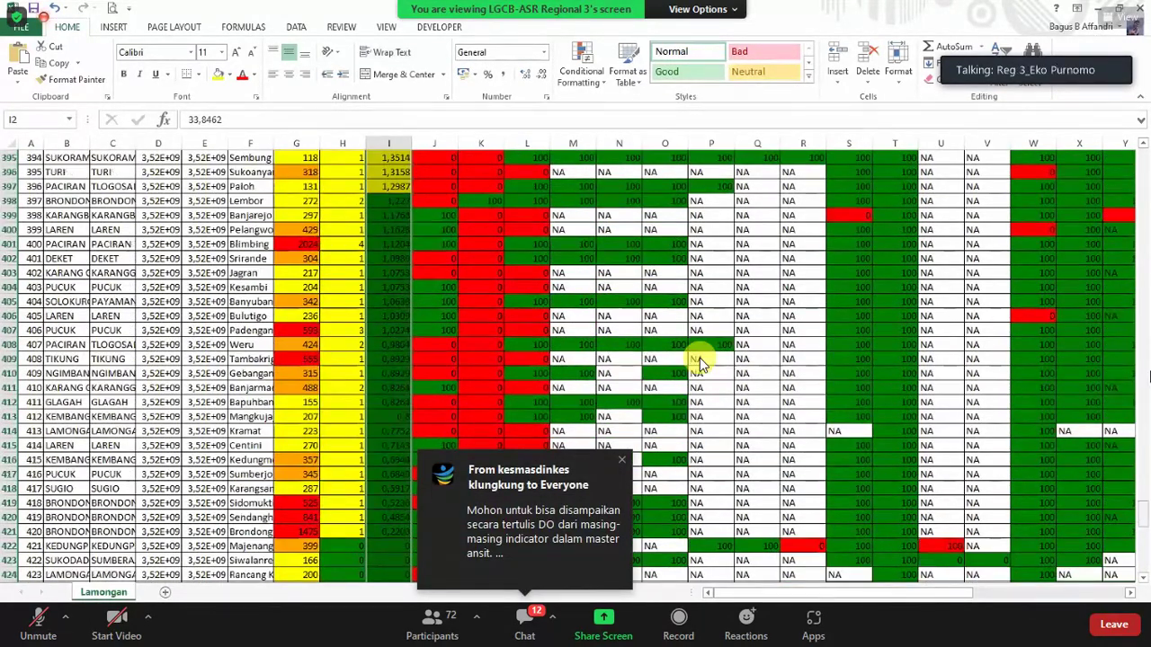
{"action": "scroll", "coordinate": [700, 361], "scroll_direction": "up", "scroll_amount": 20}
{"action": "scroll", "coordinate": [699, 361], "scroll_direction": "up", "scroll_amount": 1}
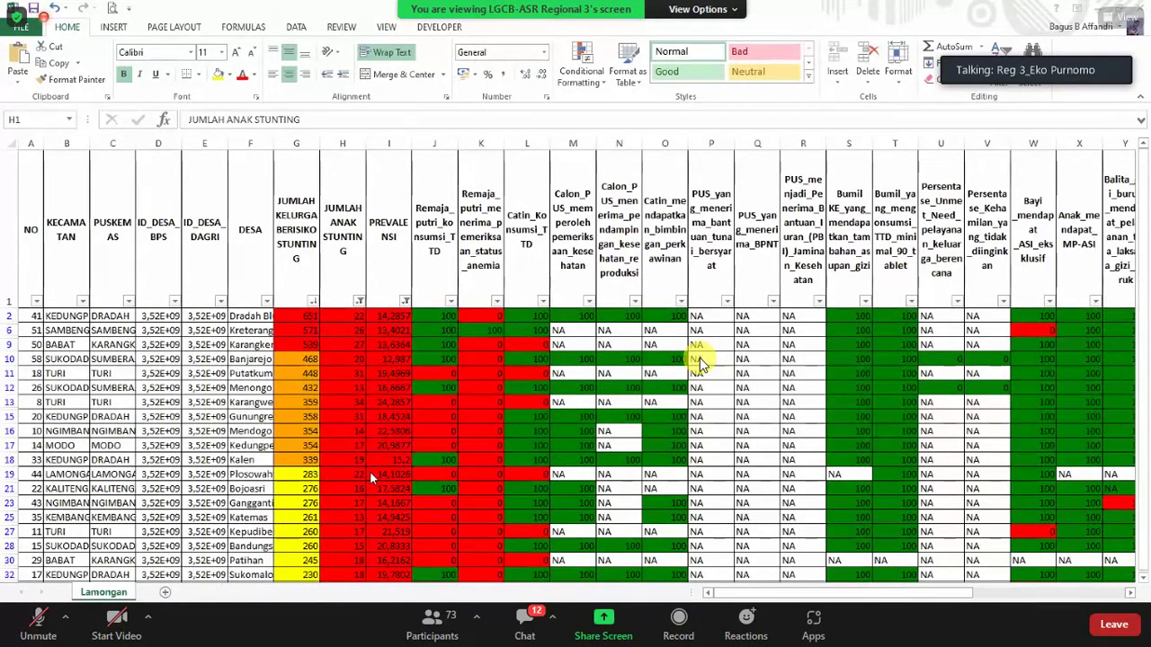
{"action": "scroll", "coordinate": [369, 471], "scroll_direction": "down", "scroll_amount": 4}
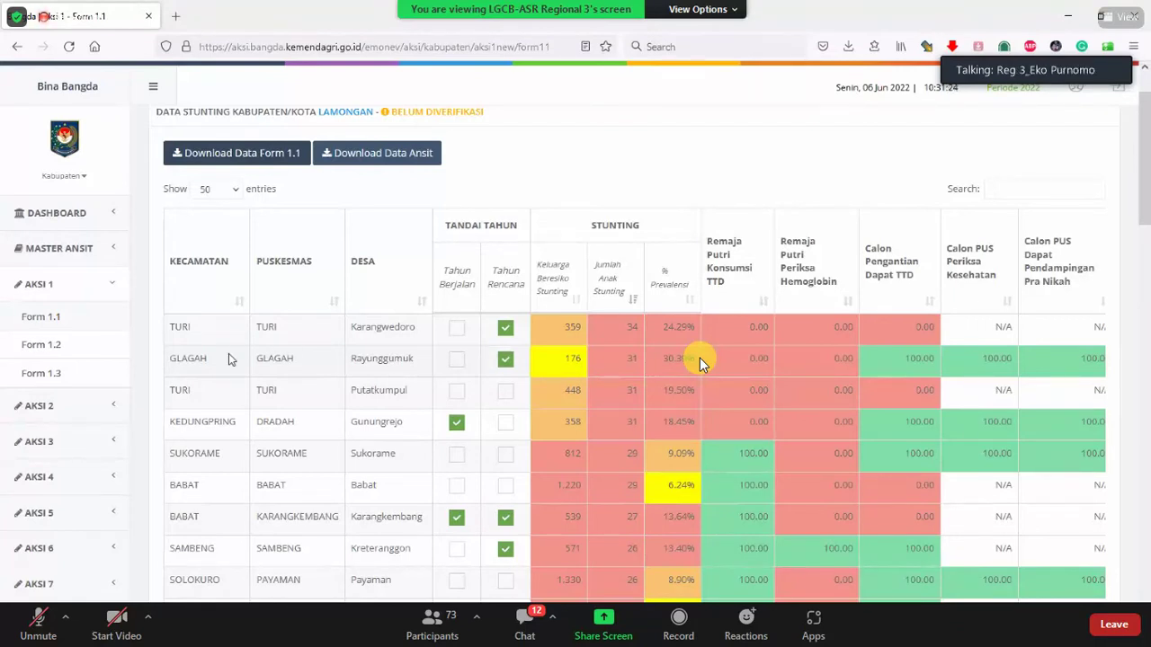
Step: Export the Form 1.2 Excel template for Lamongan and save it to the Desktop as Template Data Form 1.2 Lamongan
{"action": "left_click", "coordinate": [43, 346]}
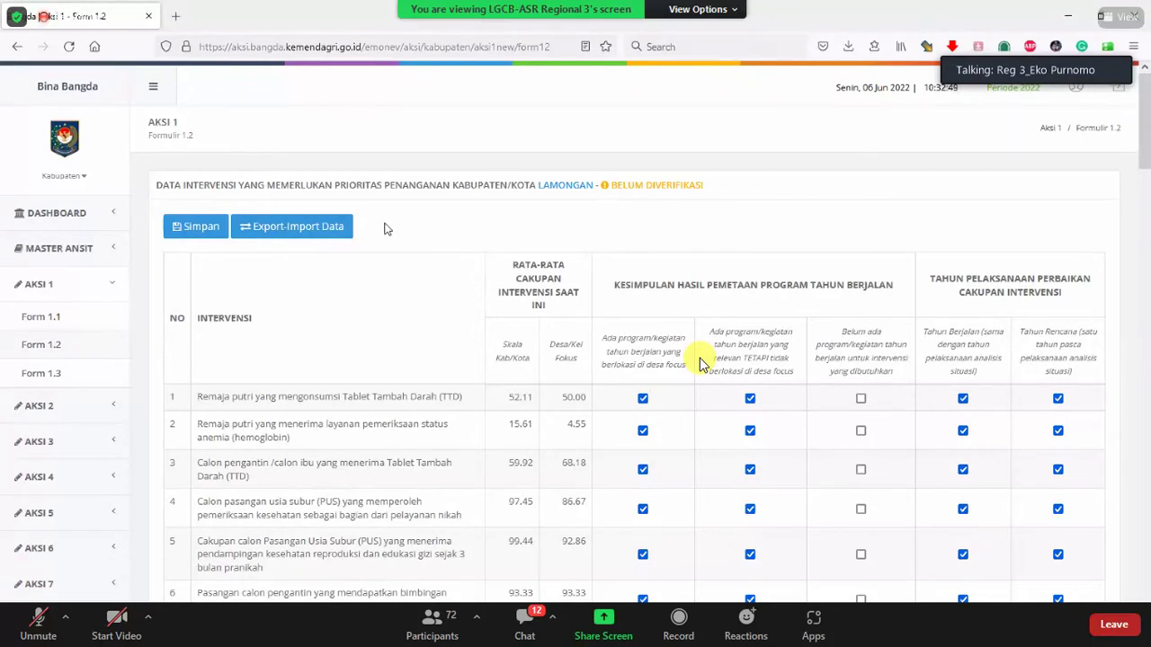
{"action": "left_click", "coordinate": [303, 227]}
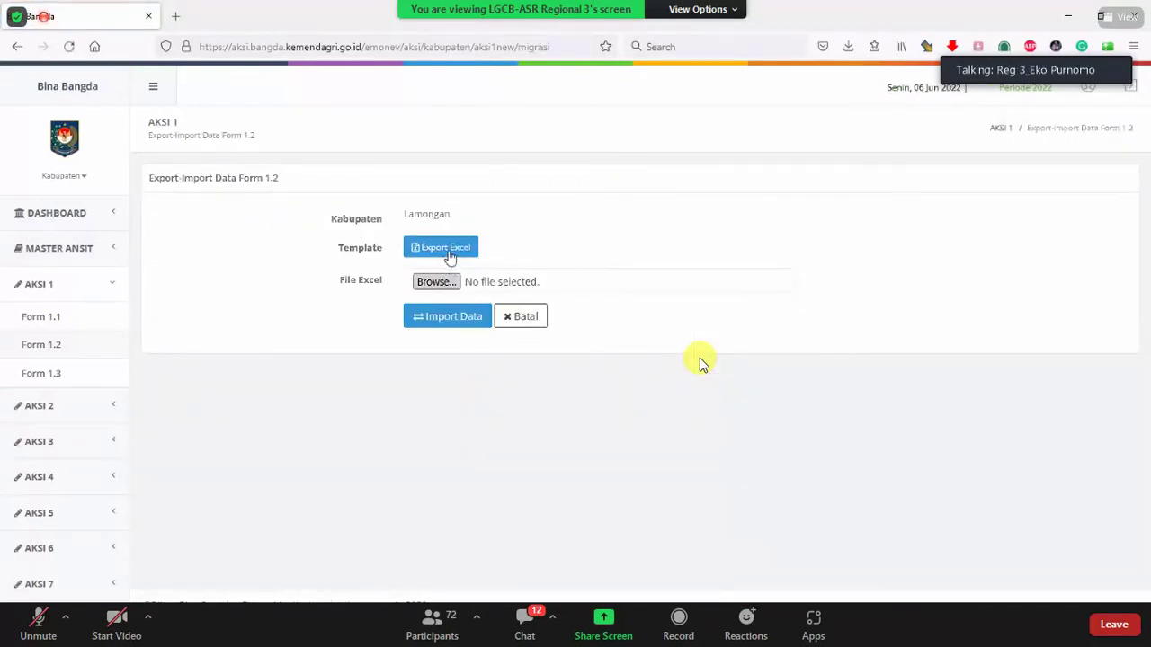
{"action": "left_click", "coordinate": [448, 253]}
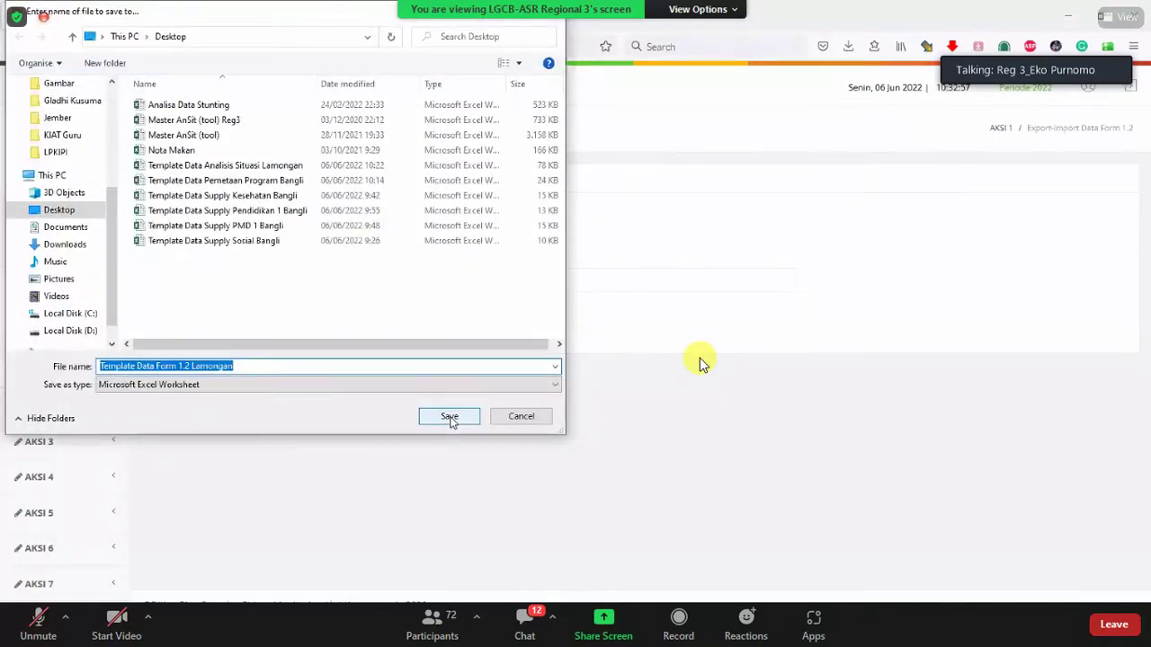
{"action": "left_click", "coordinate": [452, 419]}
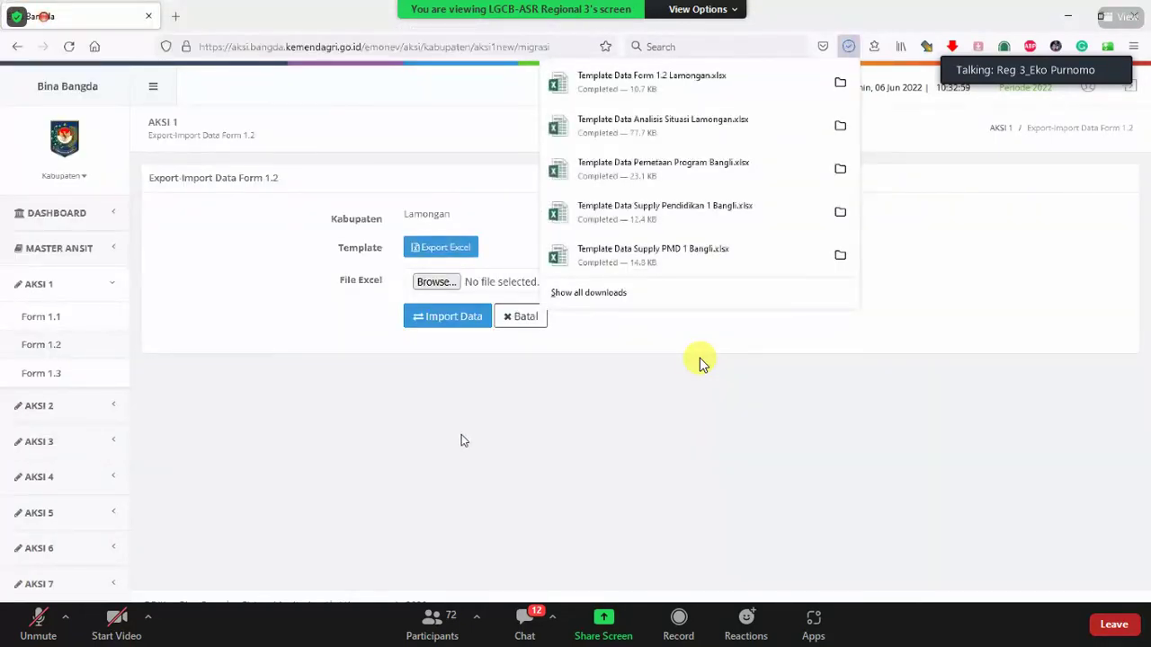
Step: Switch to File Explorer and open Template Data Form 1.2 Lamongan from the Desktop folder in Excel
{"action": "key", "text": "super"}
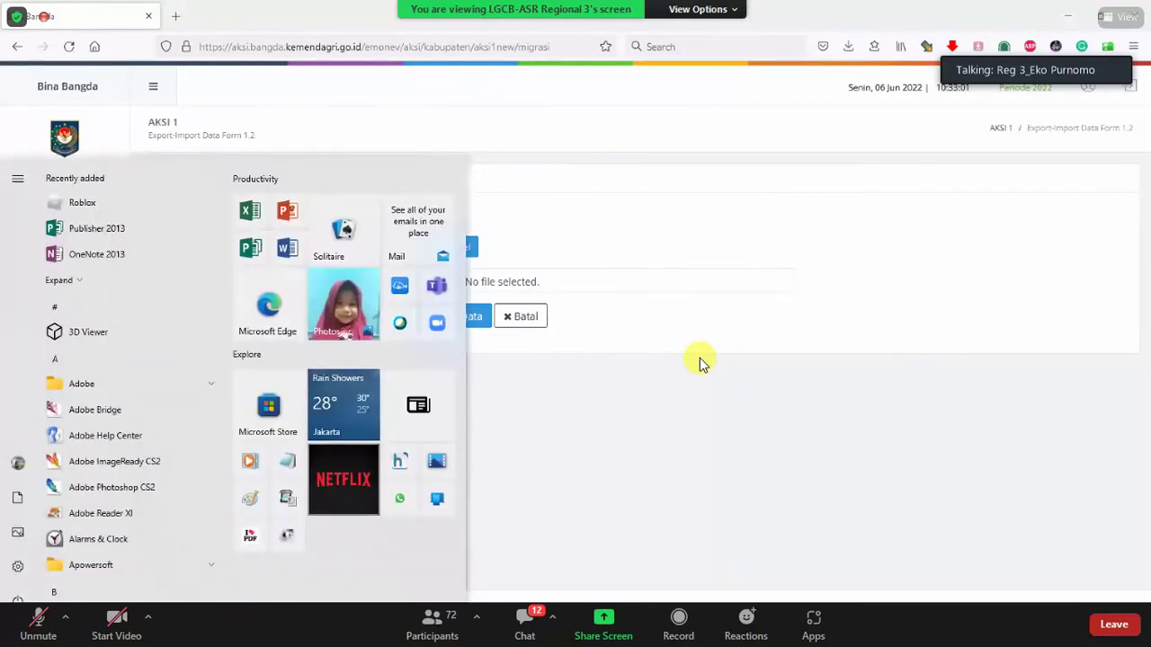
{"action": "left_click", "coordinate": [519, 592]}
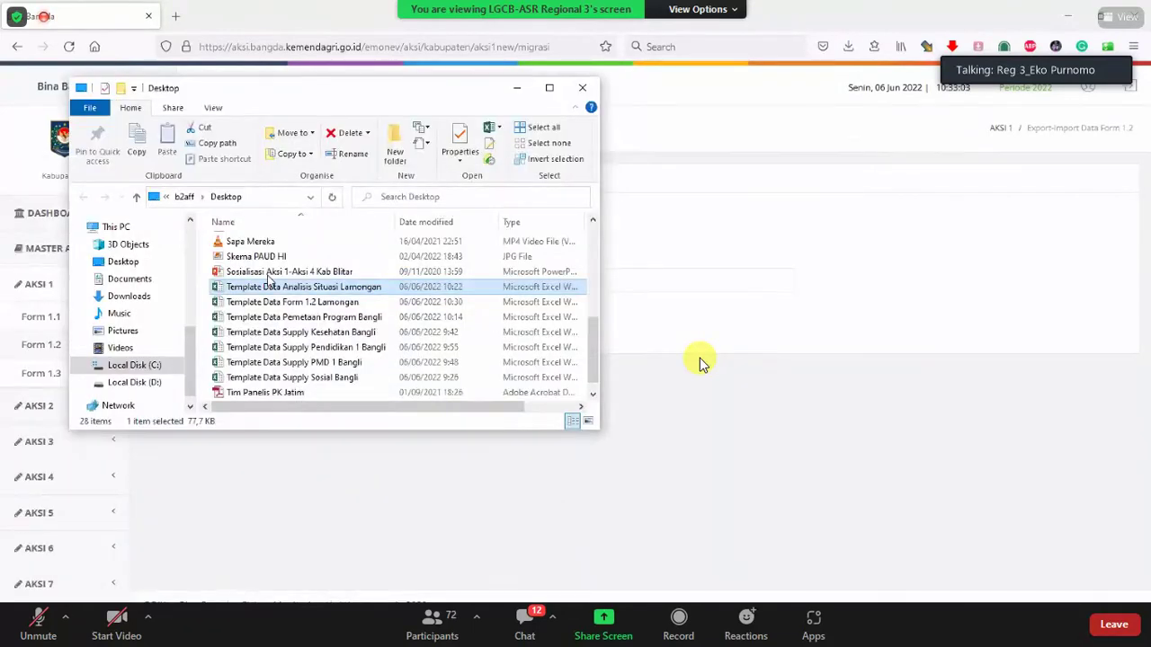
{"action": "left_click", "coordinate": [304, 305]}
{"action": "double_click", "coordinate": [304, 309]}
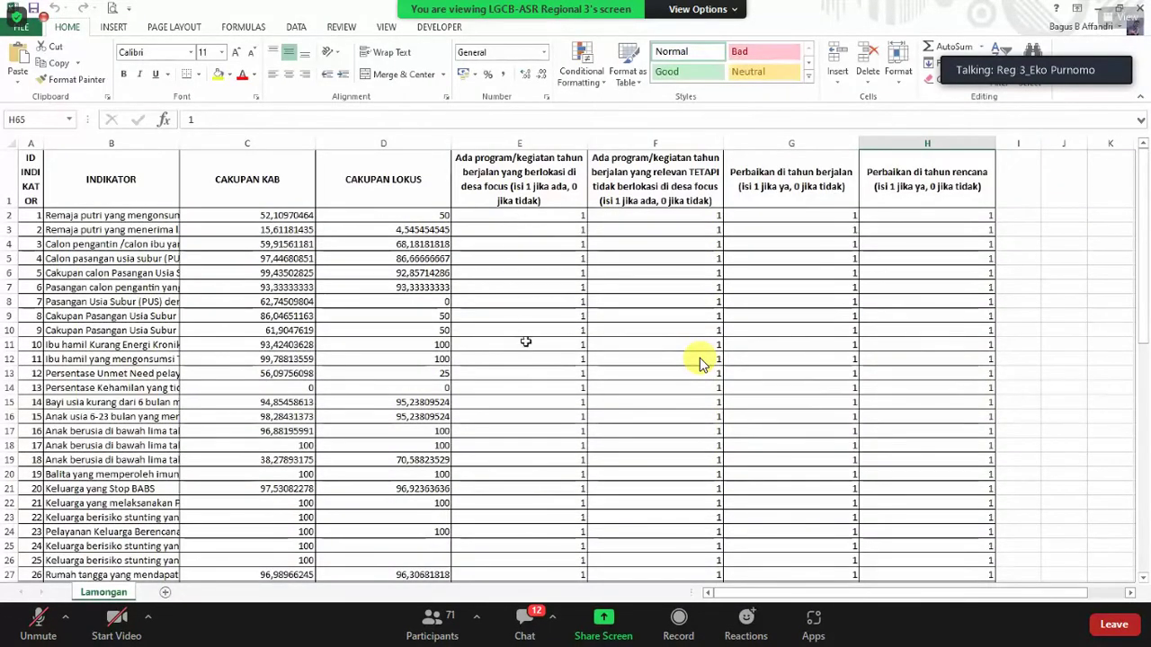
Step: Review the indicator rows of the Form 1.2 template and the headers of its program availability and improvement year columns
{"action": "scroll", "coordinate": [527, 345], "scroll_direction": "down", "scroll_amount": 1}
{"action": "scroll", "coordinate": [527, 345], "scroll_direction": "down", "scroll_amount": 5}
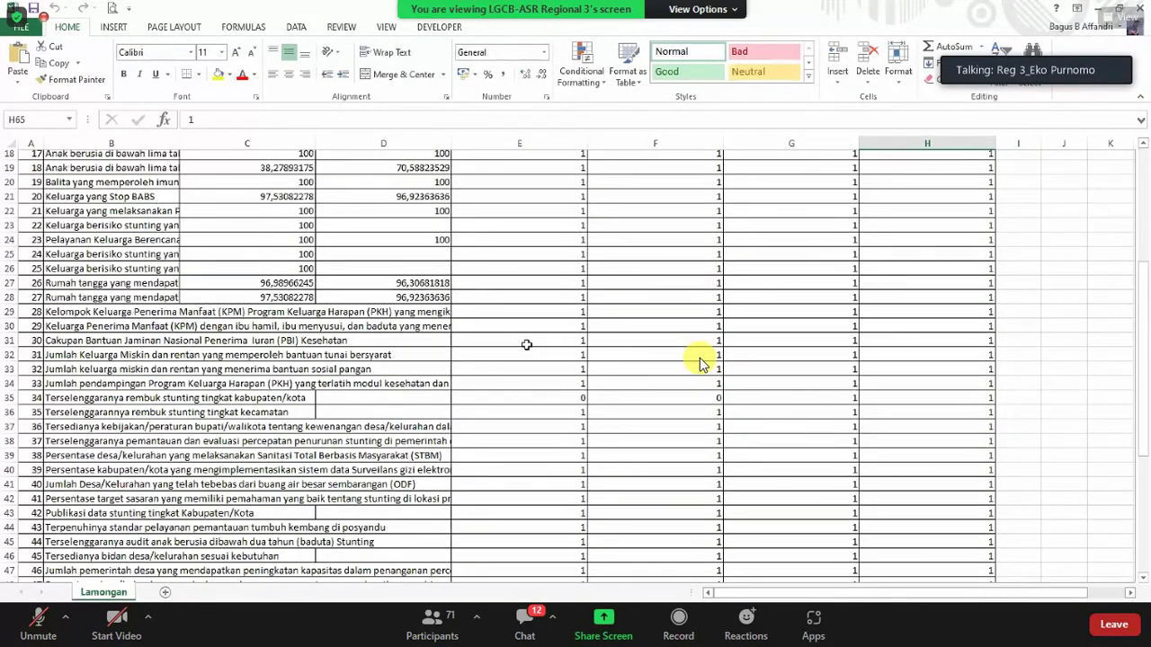
{"action": "scroll", "coordinate": [526, 346], "scroll_direction": "down", "scroll_amount": 6}
{"action": "scroll", "coordinate": [527, 345], "scroll_direction": "up", "scroll_amount": 11}
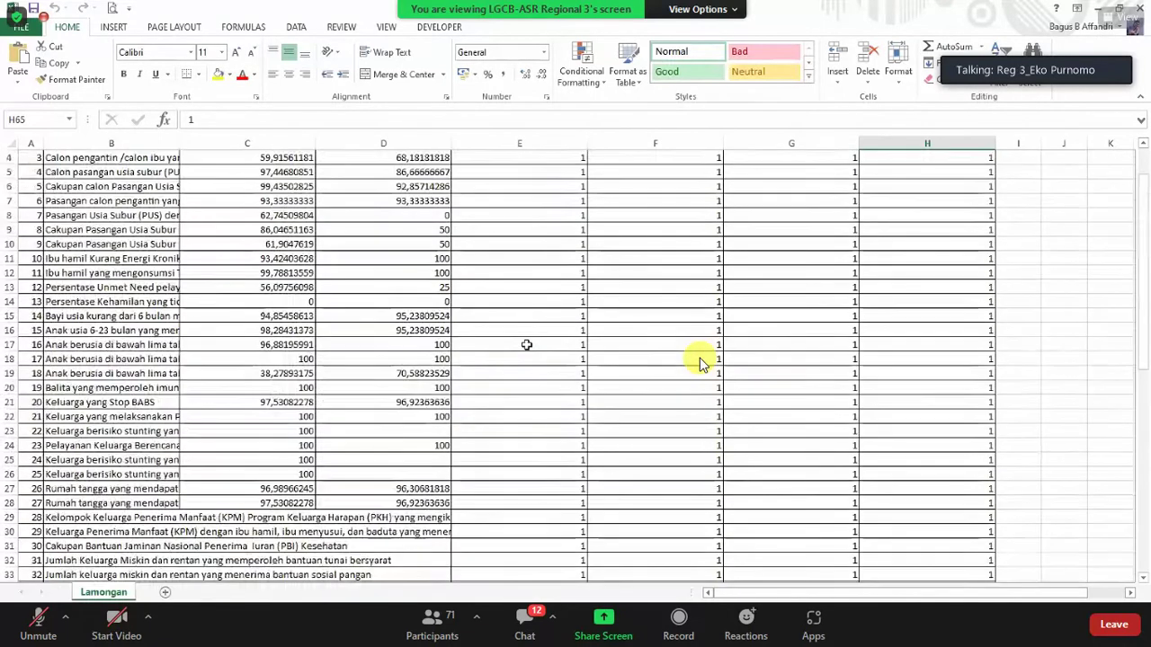
{"action": "scroll", "coordinate": [527, 345], "scroll_direction": "up", "scroll_amount": 1}
{"action": "scroll", "coordinate": [527, 345], "scroll_direction": "down", "scroll_amount": 1}
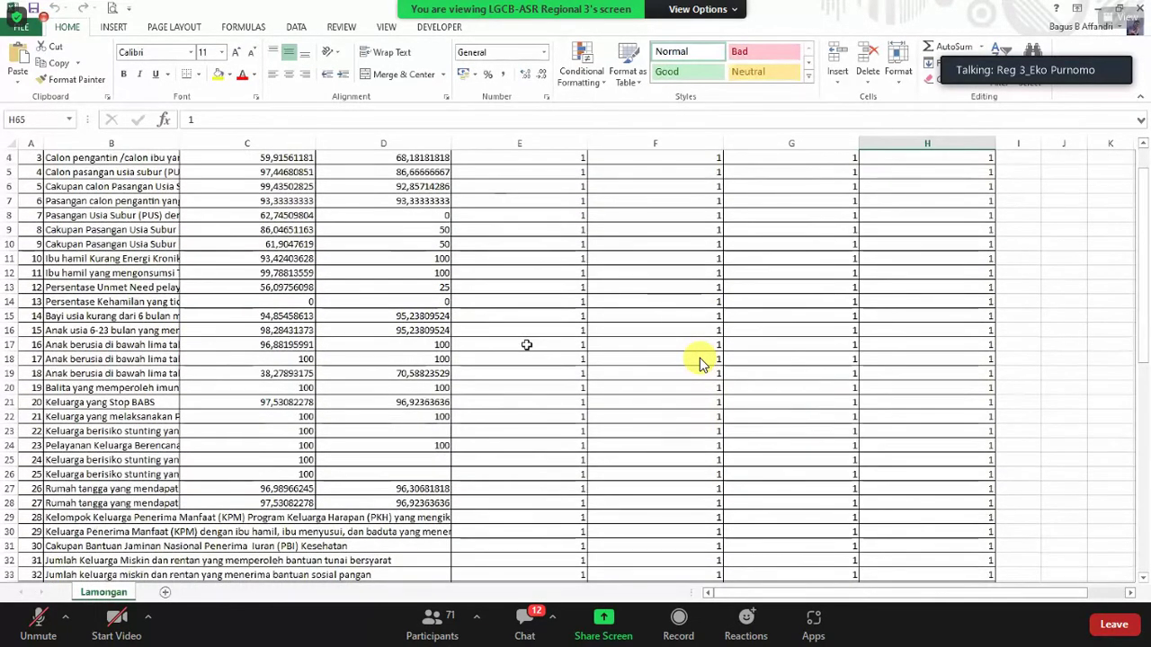
{"action": "scroll", "coordinate": [556, 217], "scroll_direction": "up", "scroll_amount": 1}
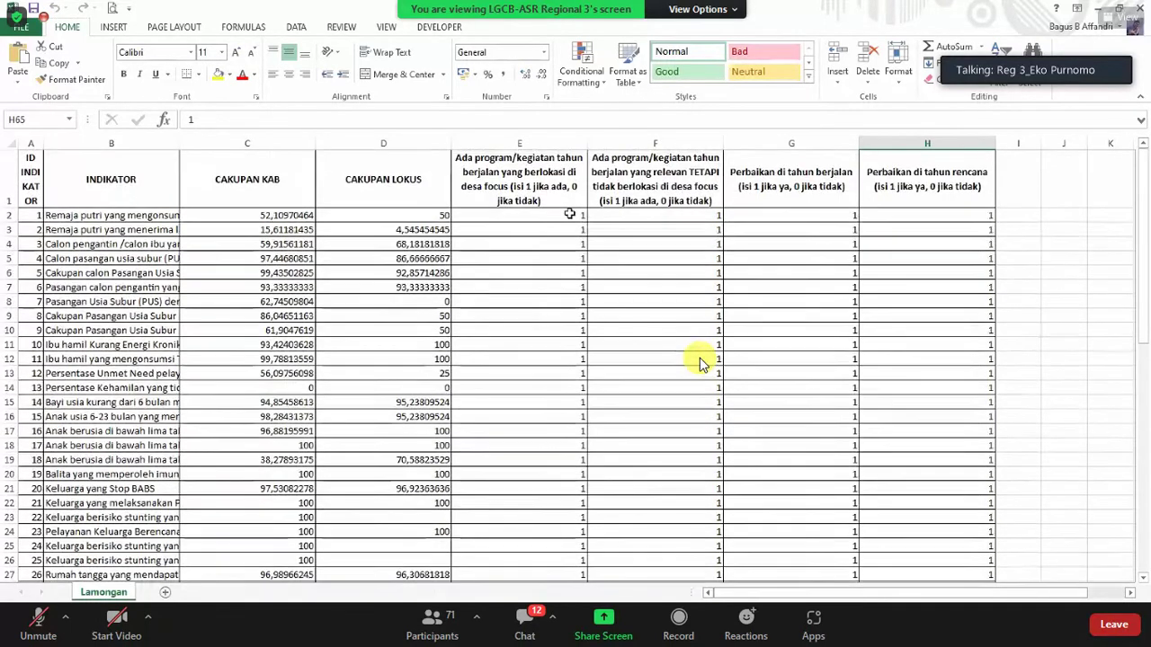
{"action": "left_click", "coordinate": [556, 217]}
{"action": "key", "text": "Up"}
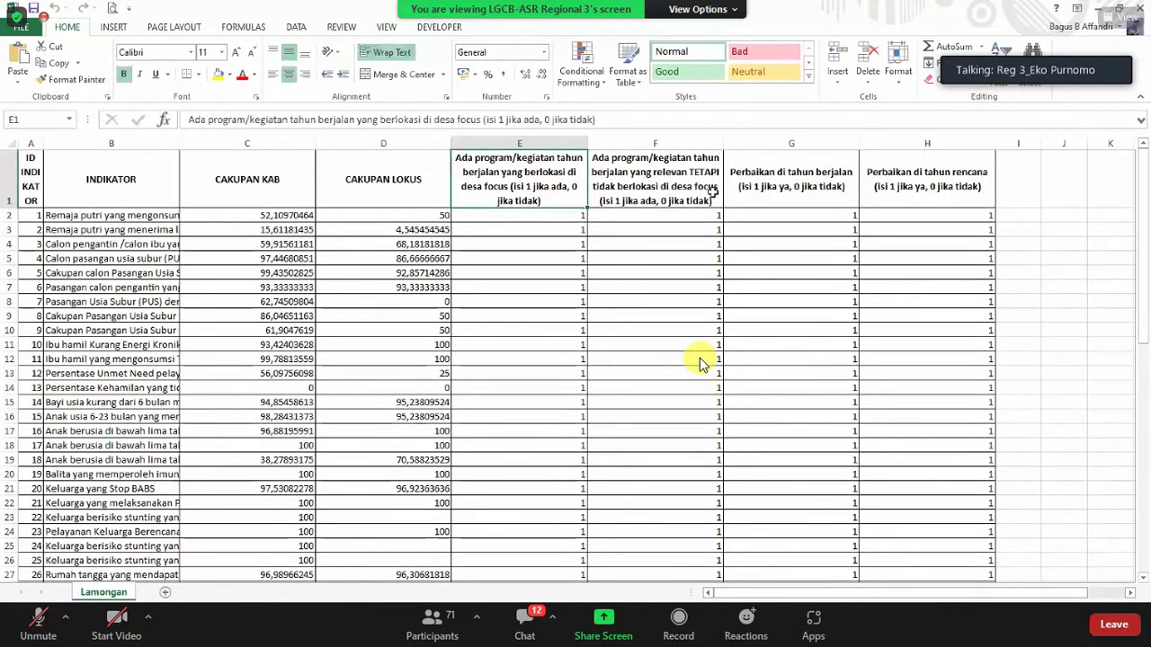
{"action": "key", "text": "Right"}
{"action": "key", "text": "Right"}
{"action": "key", "text": "Right"}
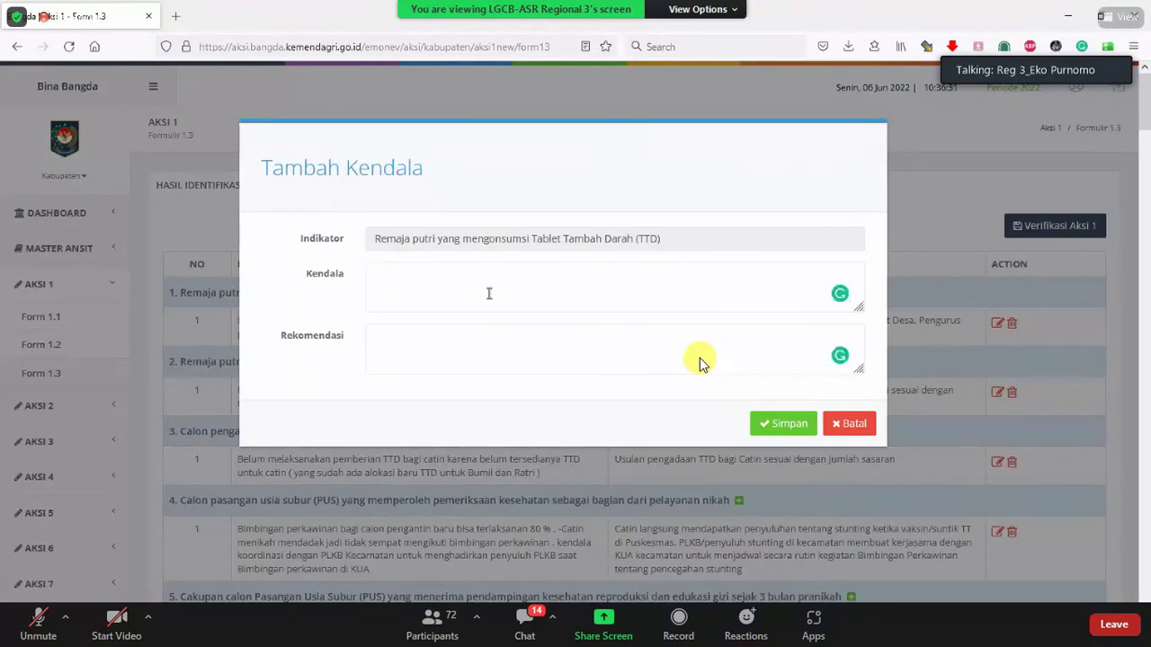
Step: Add the Kendala "Belum terdapat sistem yang mendata per desa/kelurahan" with Rekomendasi "cocok" to the TTD indicator for Remaja putri in Form 1.3
{"action": "type", "text": "Belum terdapat sistem "}
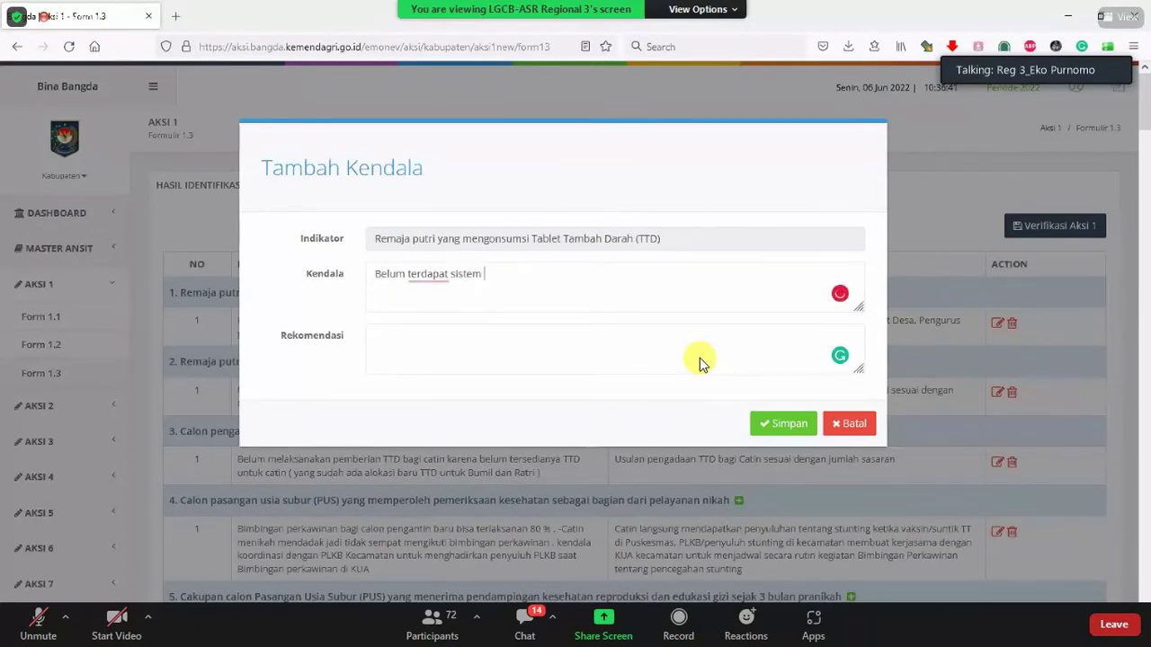
{"action": "type", "text": "yang mendata"}
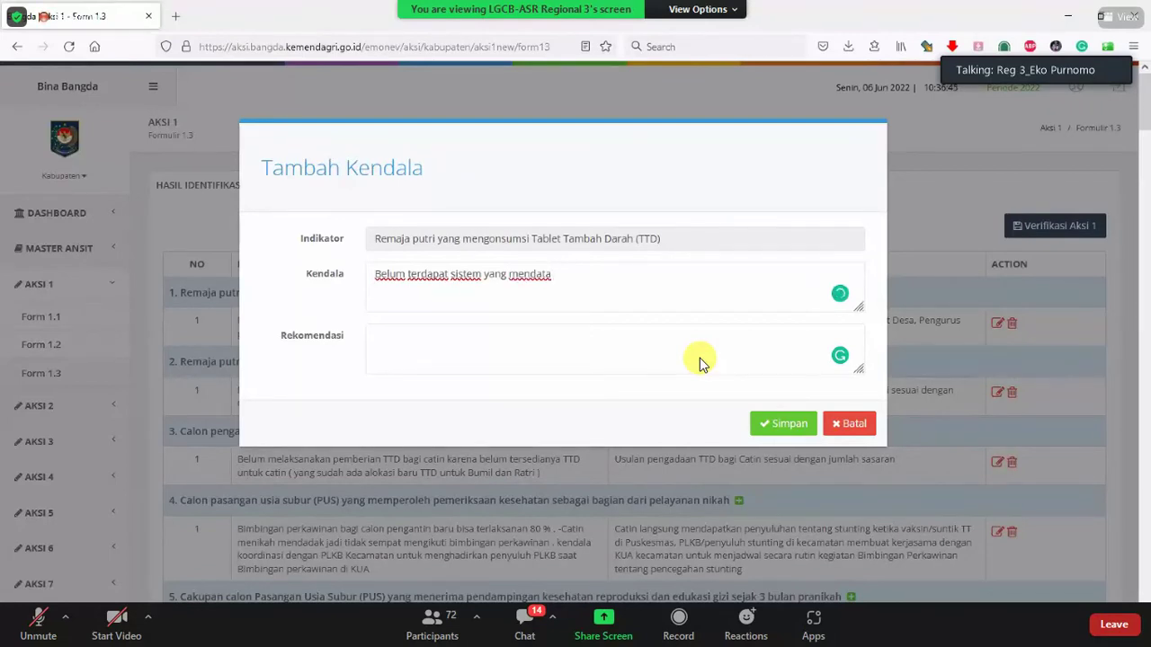
{"action": "type", "text": " per desa/kelurahan"}
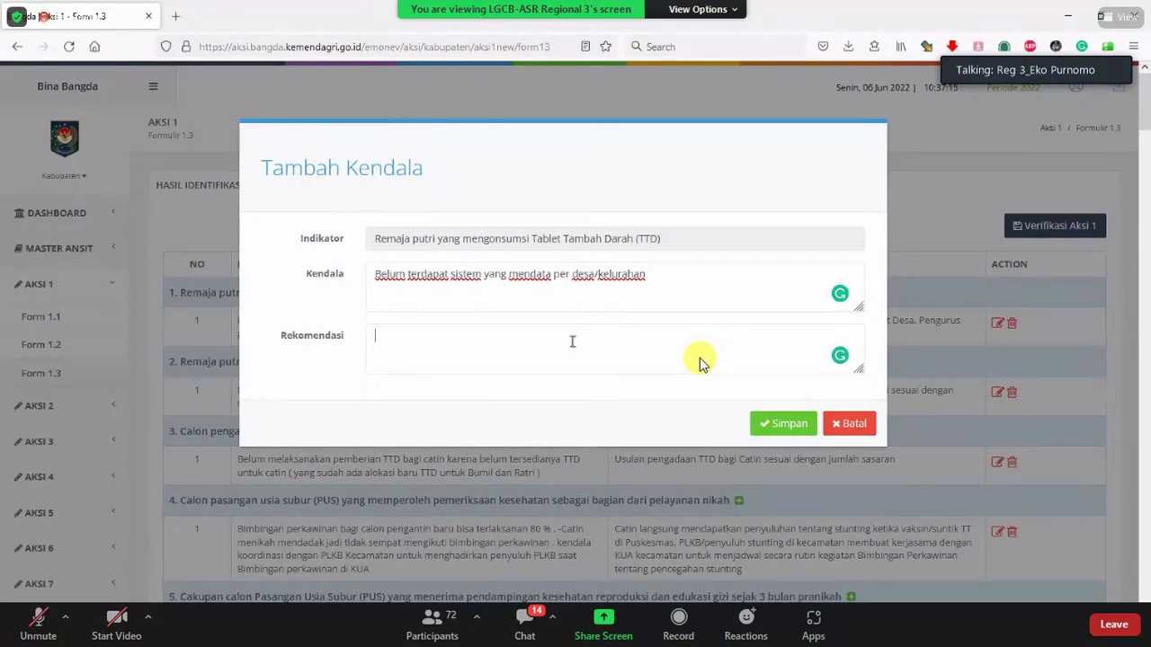
{"action": "type", "text": "cocok"}
{"action": "left_click", "coordinate": [785, 425]}
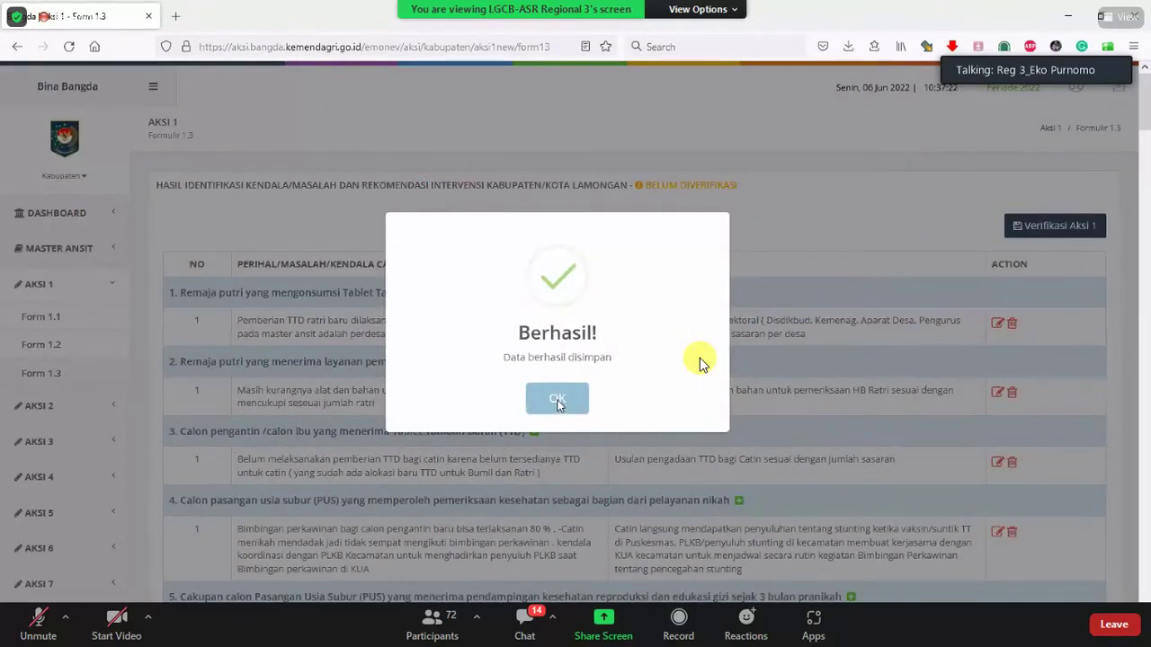
{"action": "left_click", "coordinate": [558, 401]}
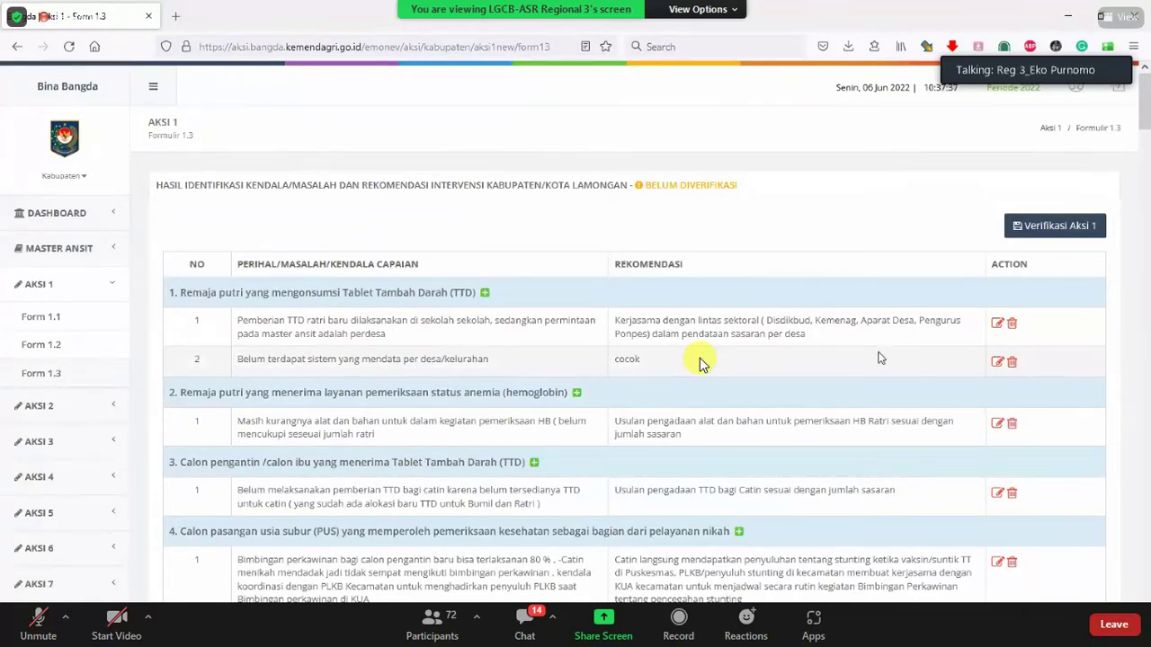
Step: Change the Rekomendasi of the second entry under the Remaja putri TTD indicator to "Perlu Sistem Baru" and save it
{"action": "left_click", "coordinate": [997, 363]}
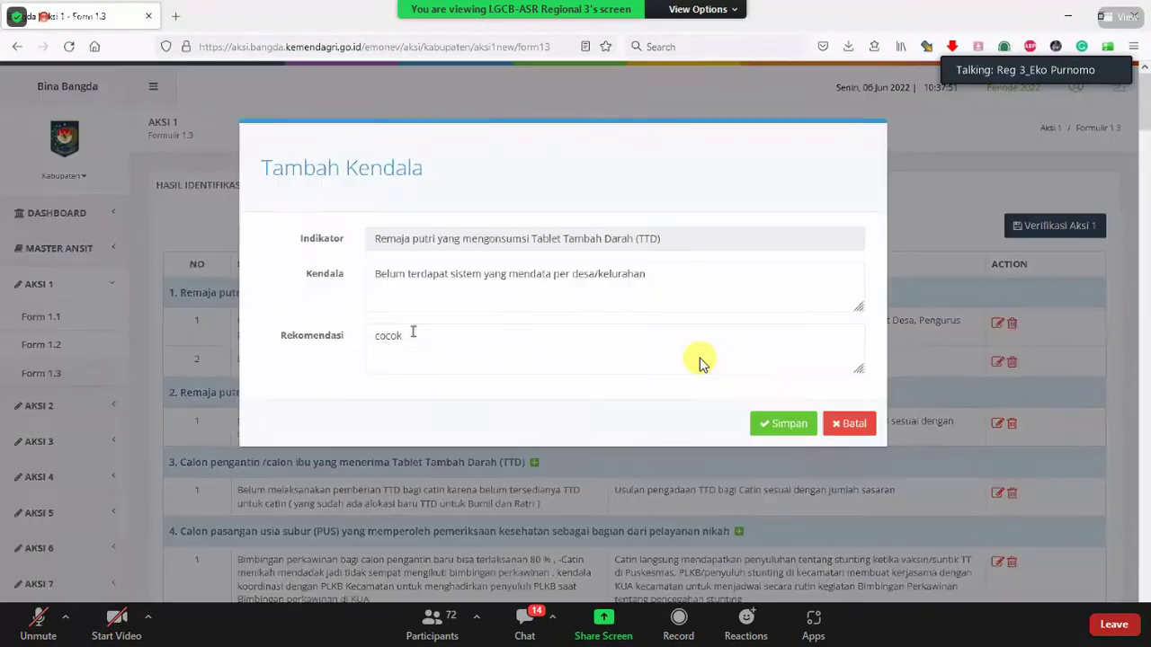
{"action": "left_click_drag", "start_coordinate": [403, 335], "coordinate": [360, 334]}
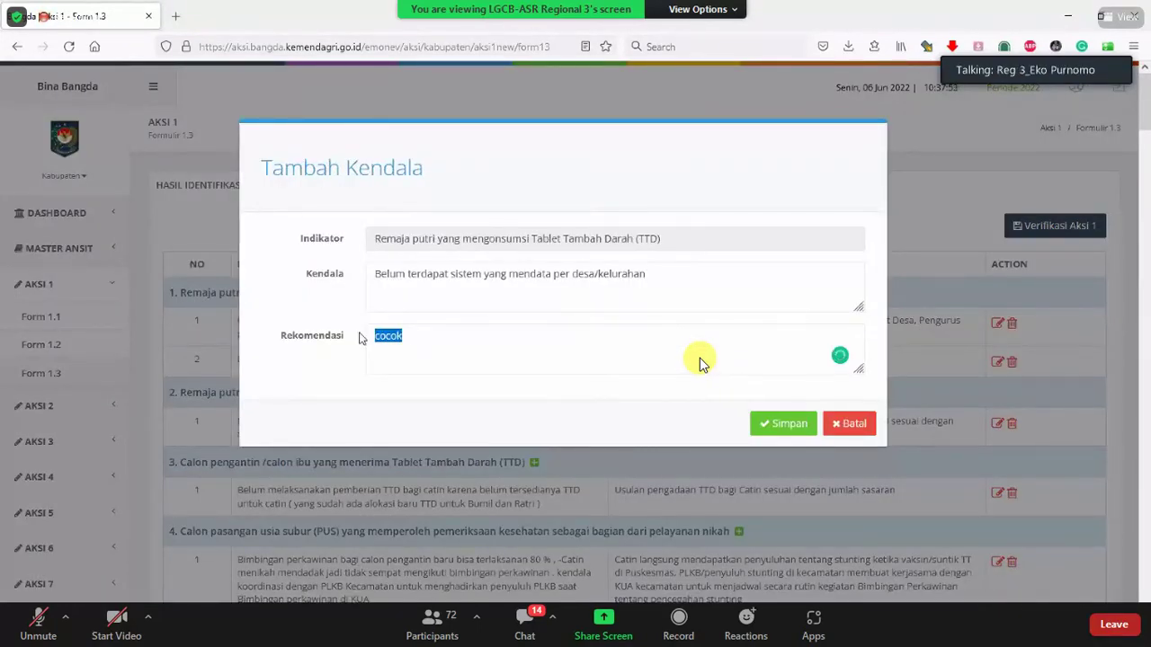
{"action": "type", "text": "Pers"}
{"action": "type", "text": "iste"}
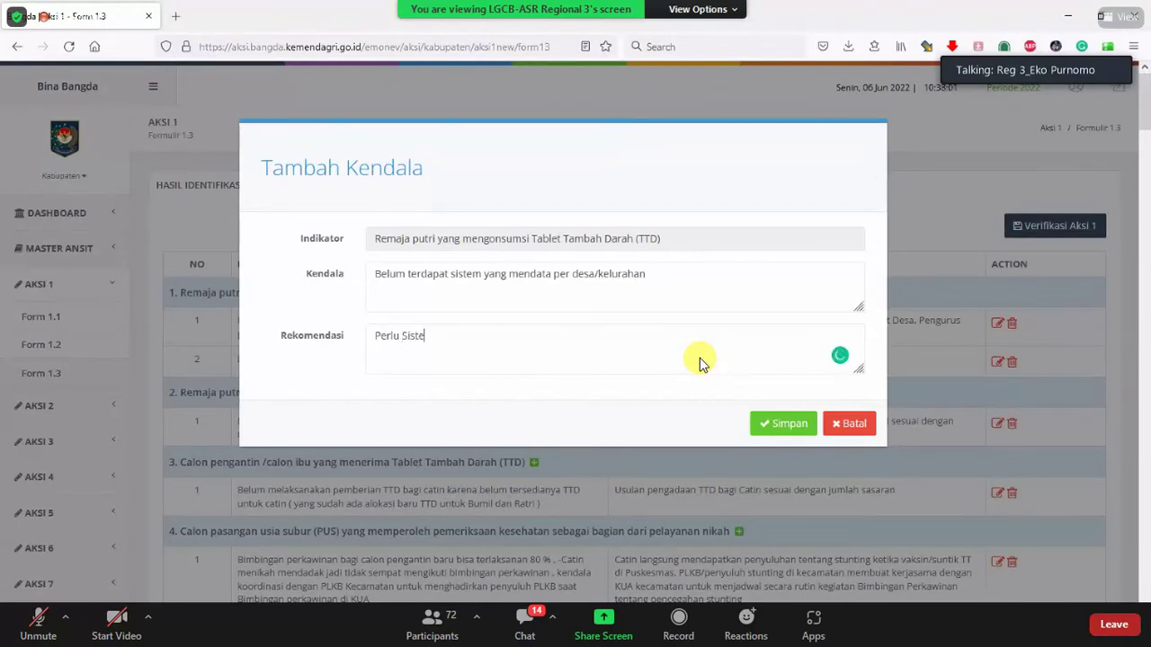
{"action": "type", "text": "m Baru"}
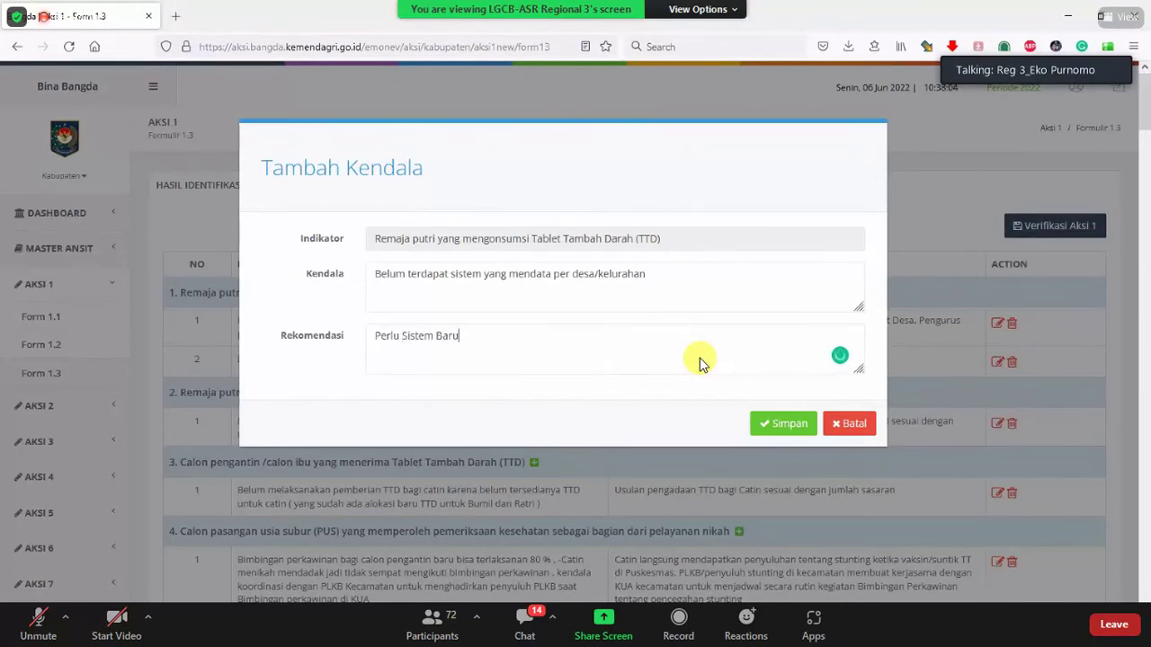
{"action": "left_click", "coordinate": [790, 426]}
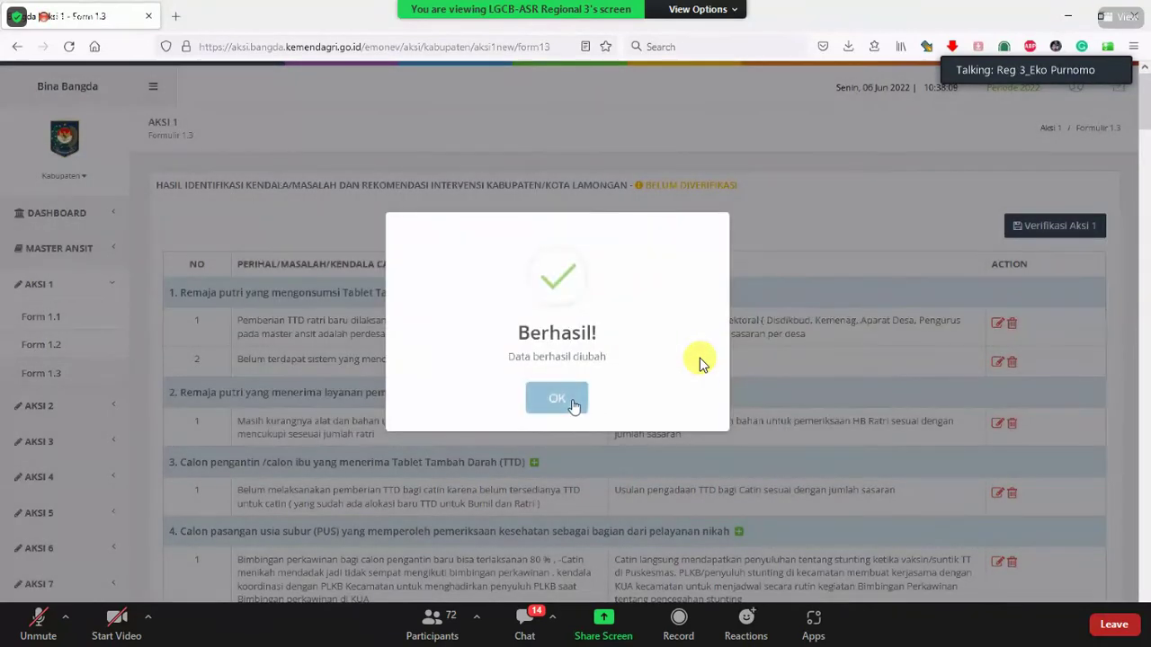
{"action": "left_click", "coordinate": [572, 404]}
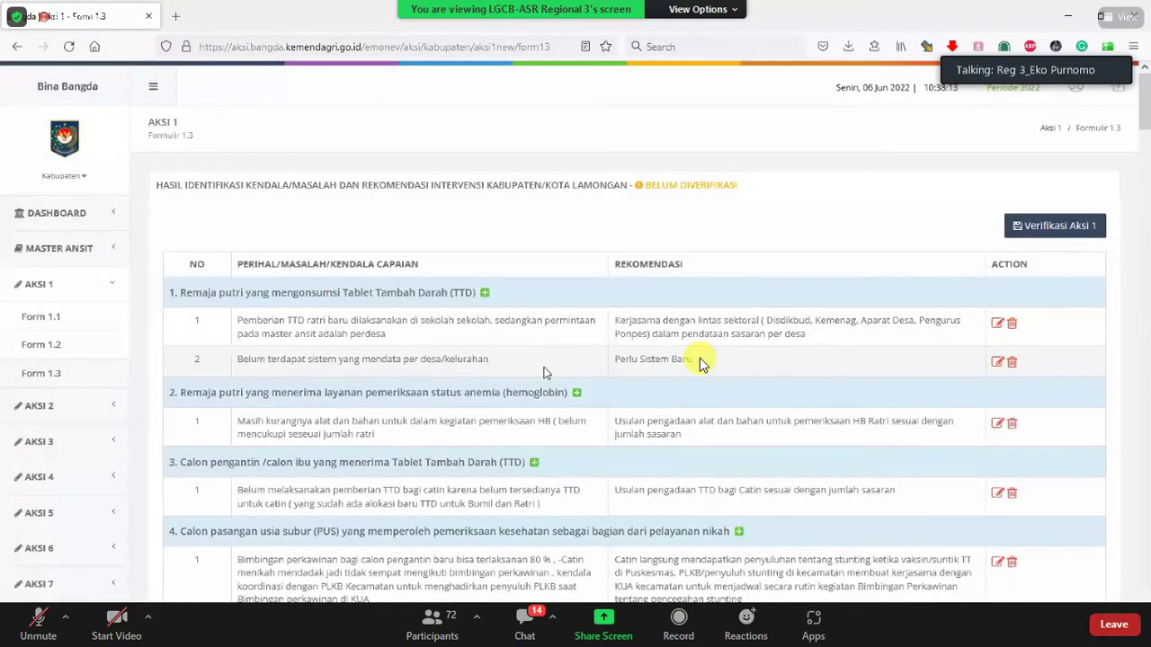
Step: Delete the second Kendala entry under the Remaja putri TTD indicator
{"action": "left_click", "coordinate": [1018, 363]}
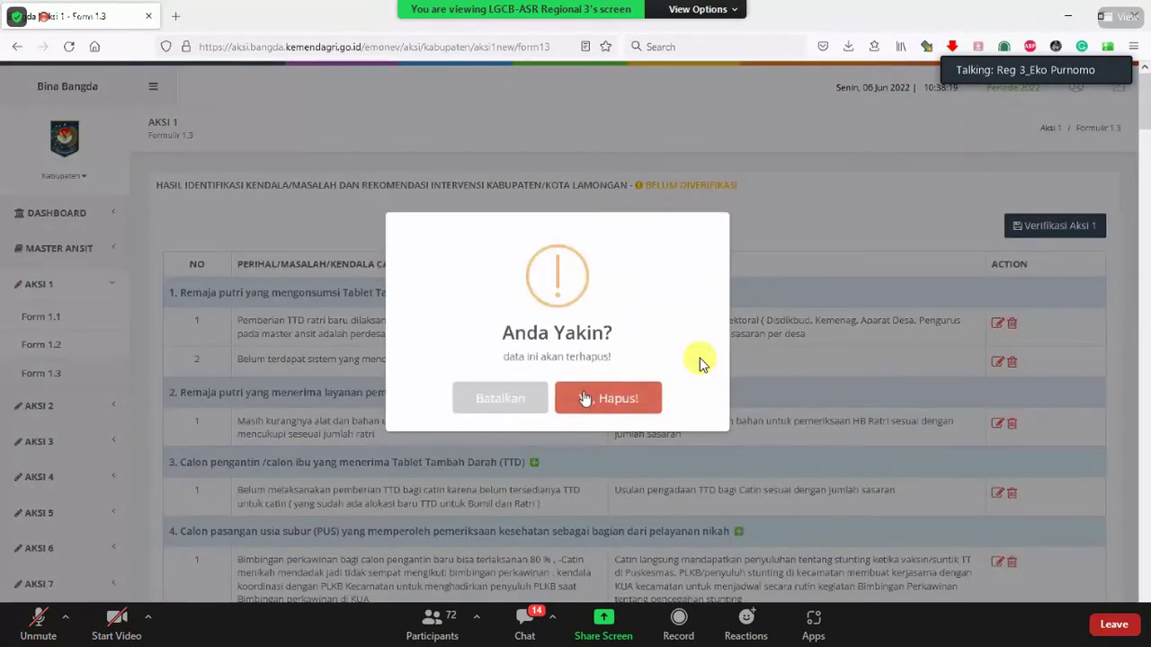
{"action": "left_click", "coordinate": [608, 398]}
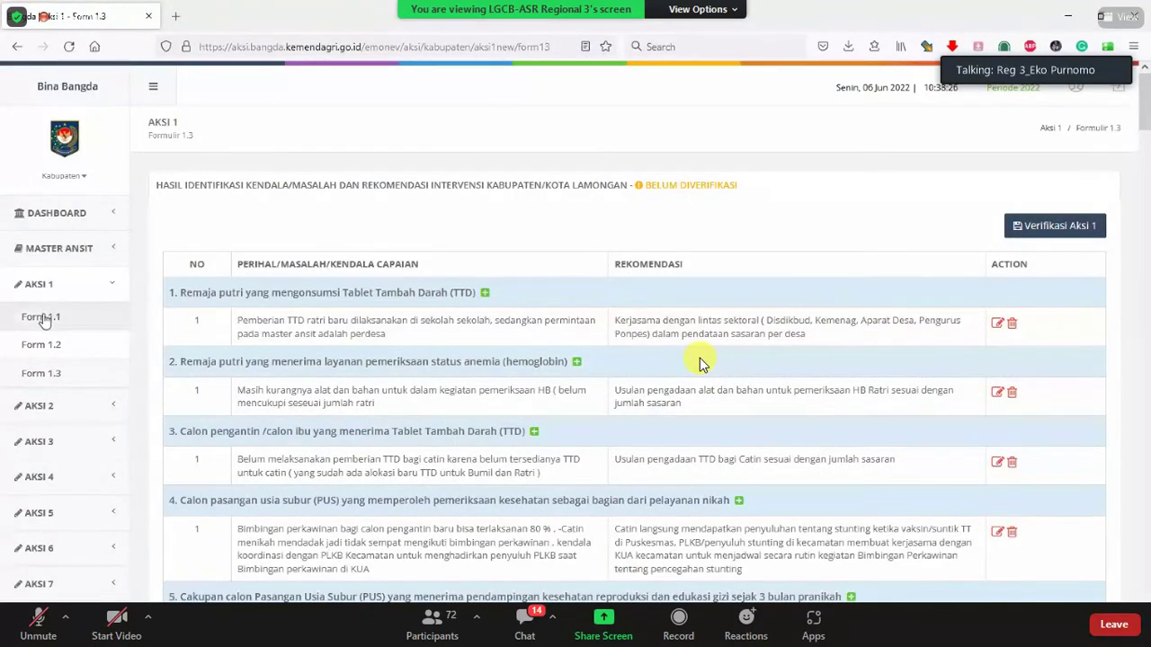
Step: Return to Form 1.1 of Aksi 1 to show Lamongan's stunting data
{"action": "left_click", "coordinate": [43, 322]}
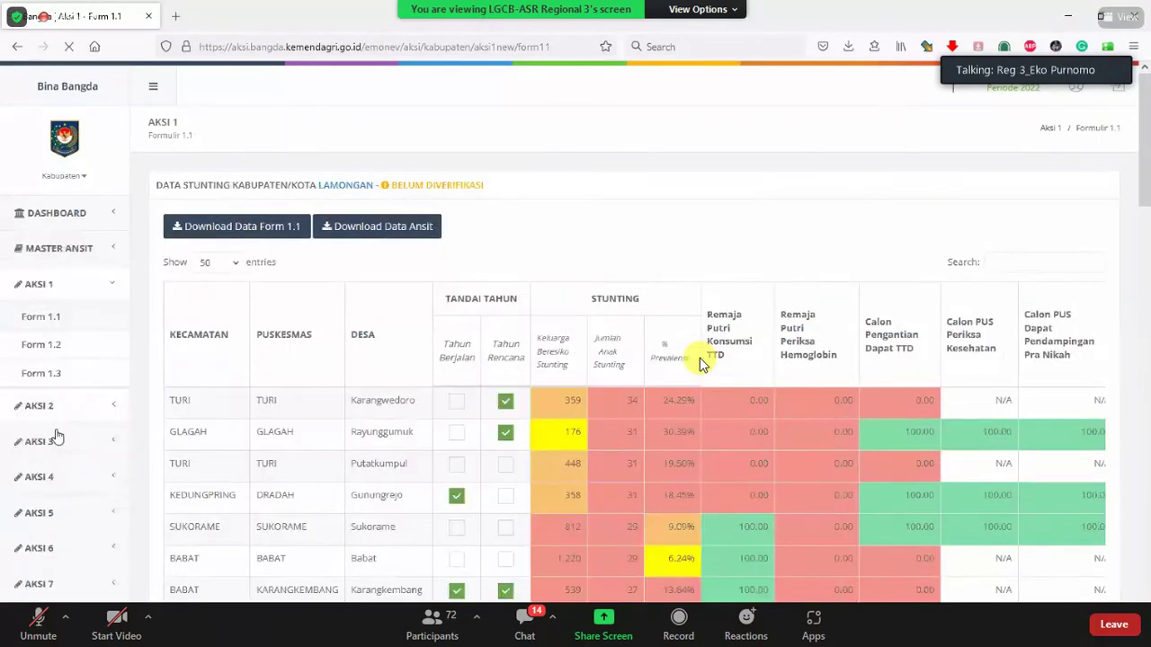
Step: Review the priority interventions in Form 1.2 and the Kendala and Rekomendasi entries in Form 1.3 of Aksi 1
{"action": "left_click", "coordinate": [52, 297]}
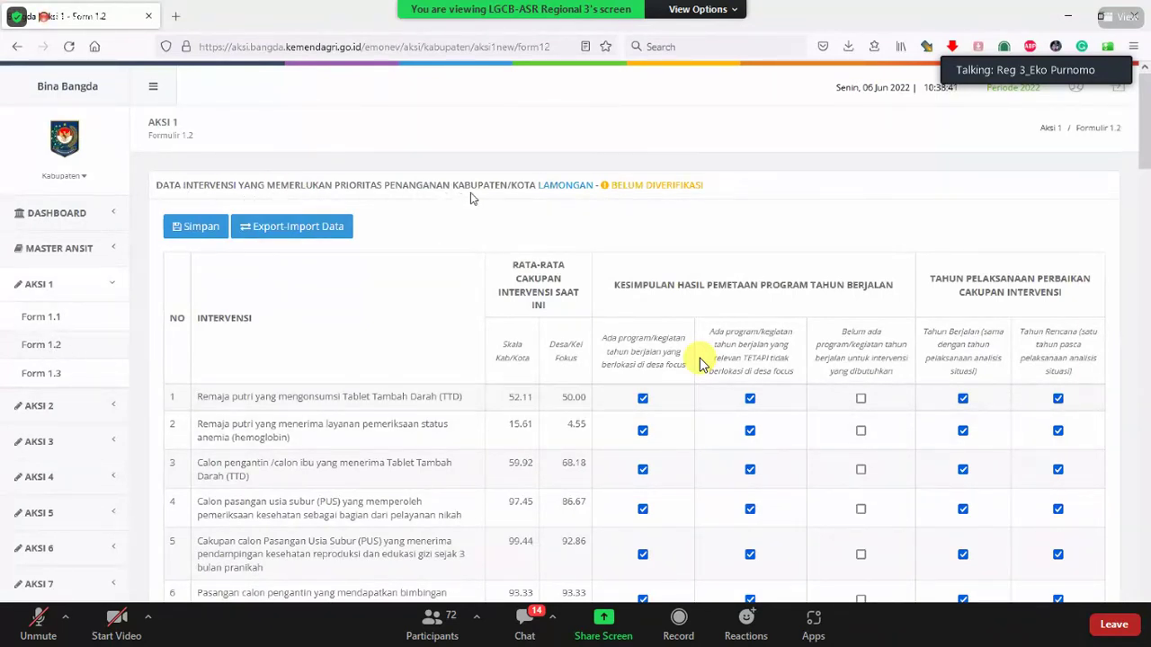
{"action": "left_click", "coordinate": [35, 374]}
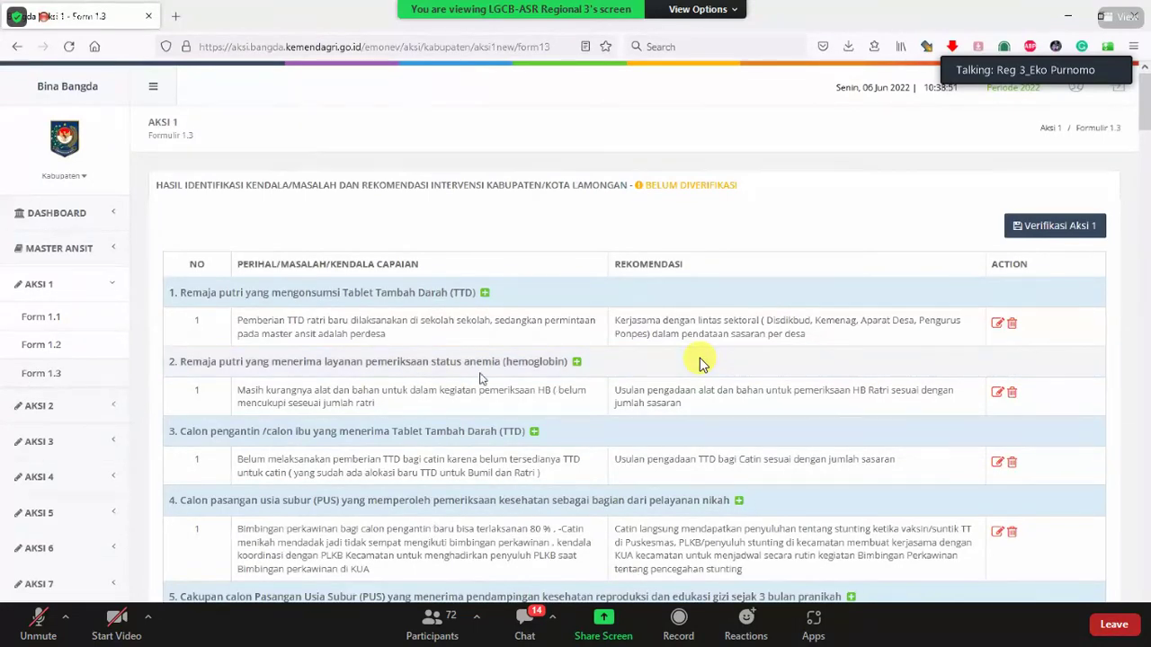
{"action": "scroll", "coordinate": [703, 364], "scroll_direction": "down", "scroll_amount": 3}
{"action": "scroll", "coordinate": [704, 364], "scroll_direction": "down", "scroll_amount": 2}
{"action": "scroll", "coordinate": [703, 364], "scroll_direction": "up", "scroll_amount": 1}
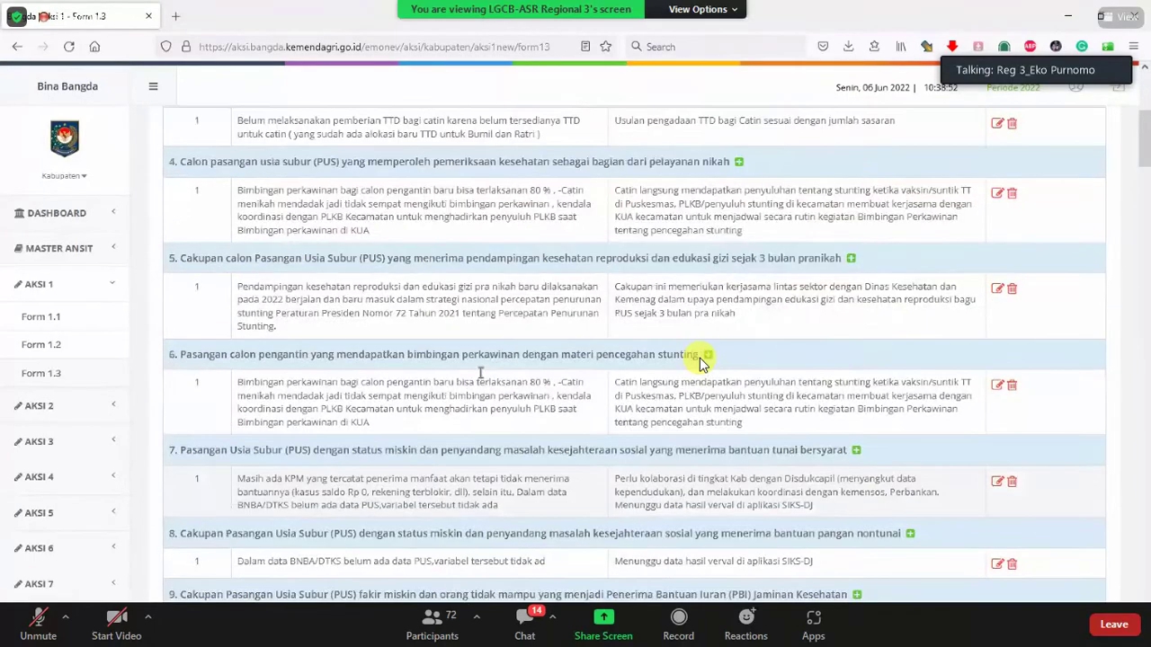
{"action": "scroll", "coordinate": [703, 364], "scroll_direction": "up", "scroll_amount": 1}
{"action": "scroll", "coordinate": [703, 365], "scroll_direction": "down", "scroll_amount": 1}
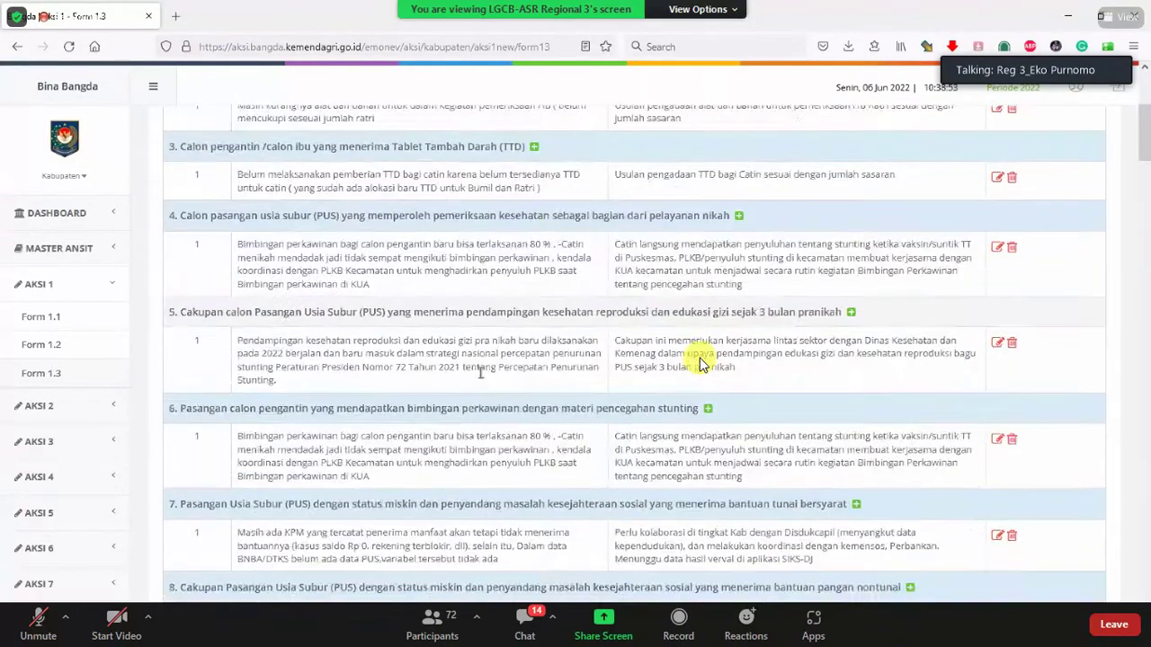
{"action": "scroll", "coordinate": [703, 364], "scroll_direction": "up", "scroll_amount": 3}
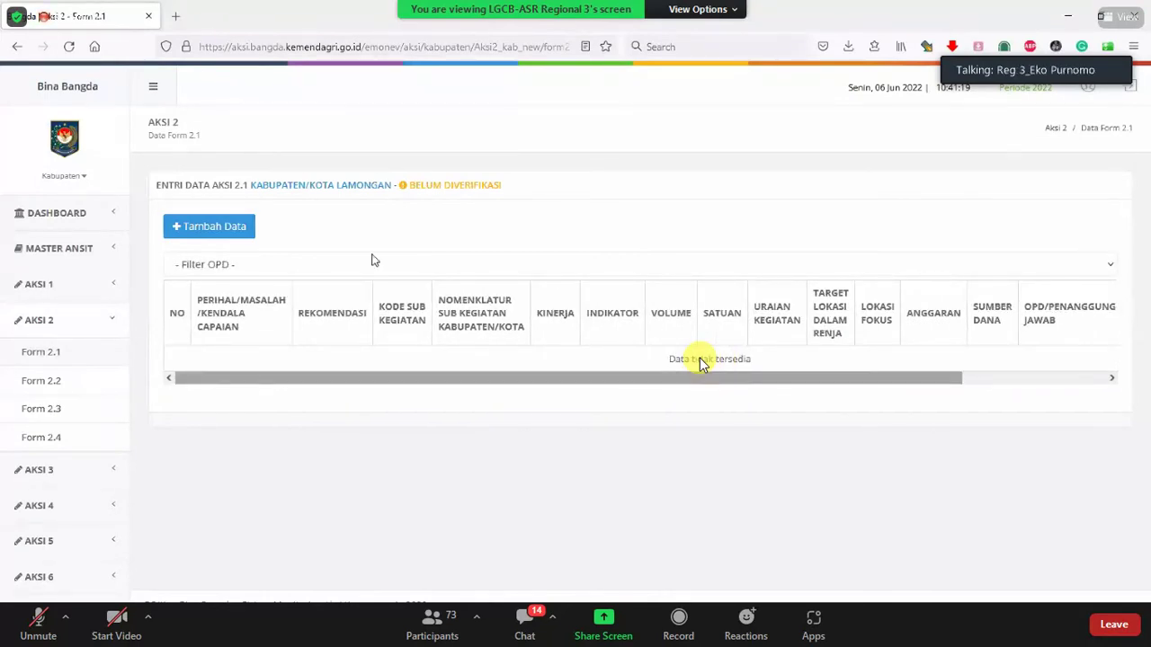
Step: Start a new Form 2.1 entry in Aksi 2 with the Indikator "Remaja Putri Yang Mengonsumsi Tablet Tambah Darah (ttd)"
{"action": "left_click", "coordinate": [210, 228]}
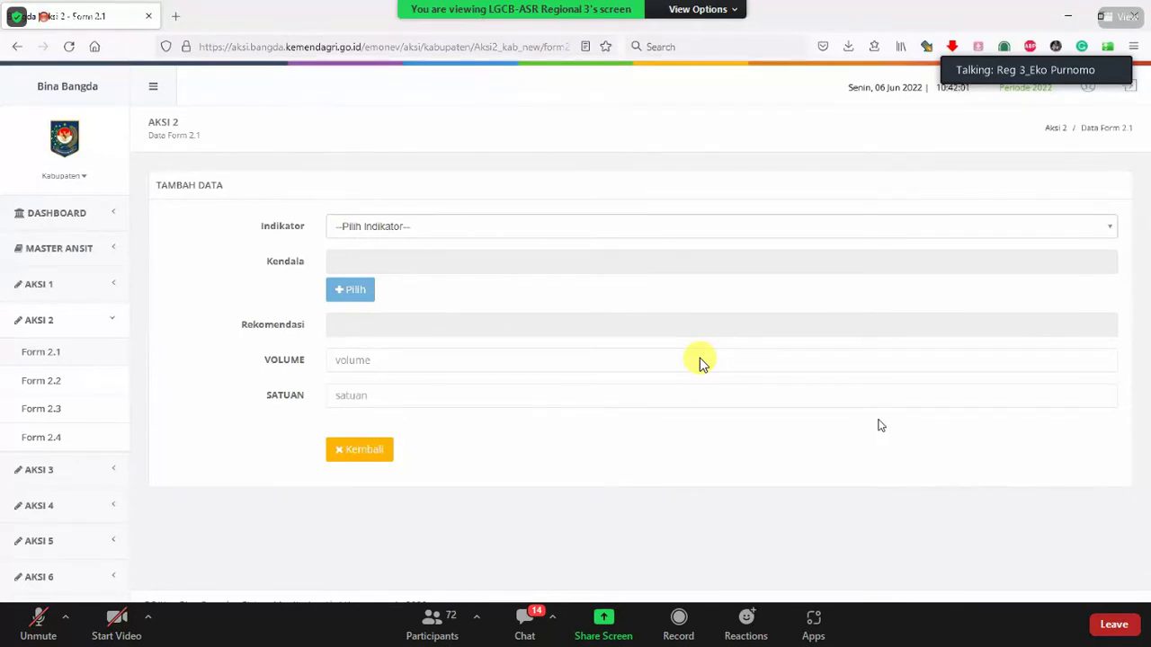
{"action": "left_click", "coordinate": [1113, 227]}
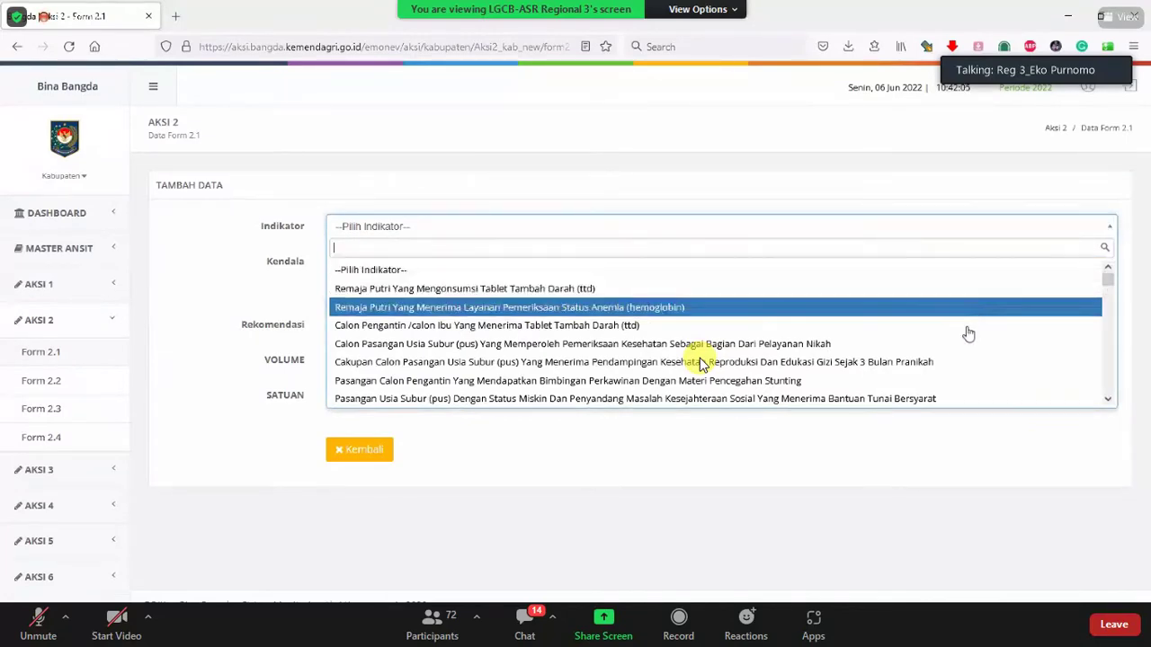
{"action": "scroll", "coordinate": [962, 348], "scroll_direction": "down", "scroll_amount": 2}
{"action": "scroll", "coordinate": [961, 377], "scroll_direction": "up", "scroll_amount": 2}
{"action": "left_click", "coordinate": [983, 462]}
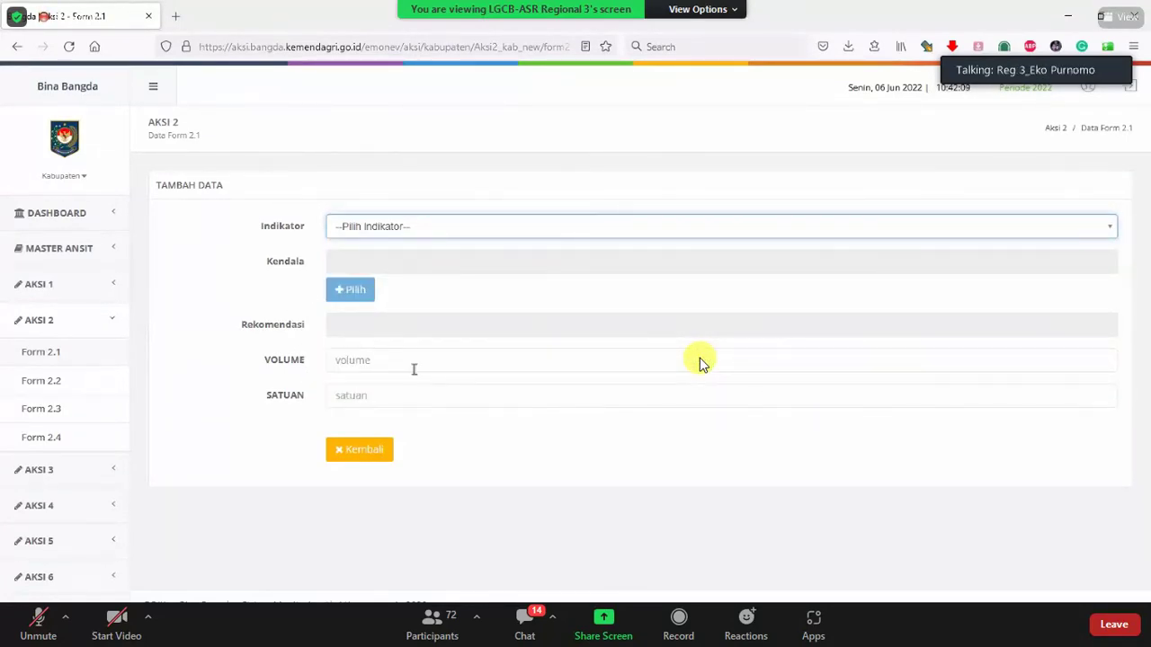
{"action": "left_click", "coordinate": [692, 236]}
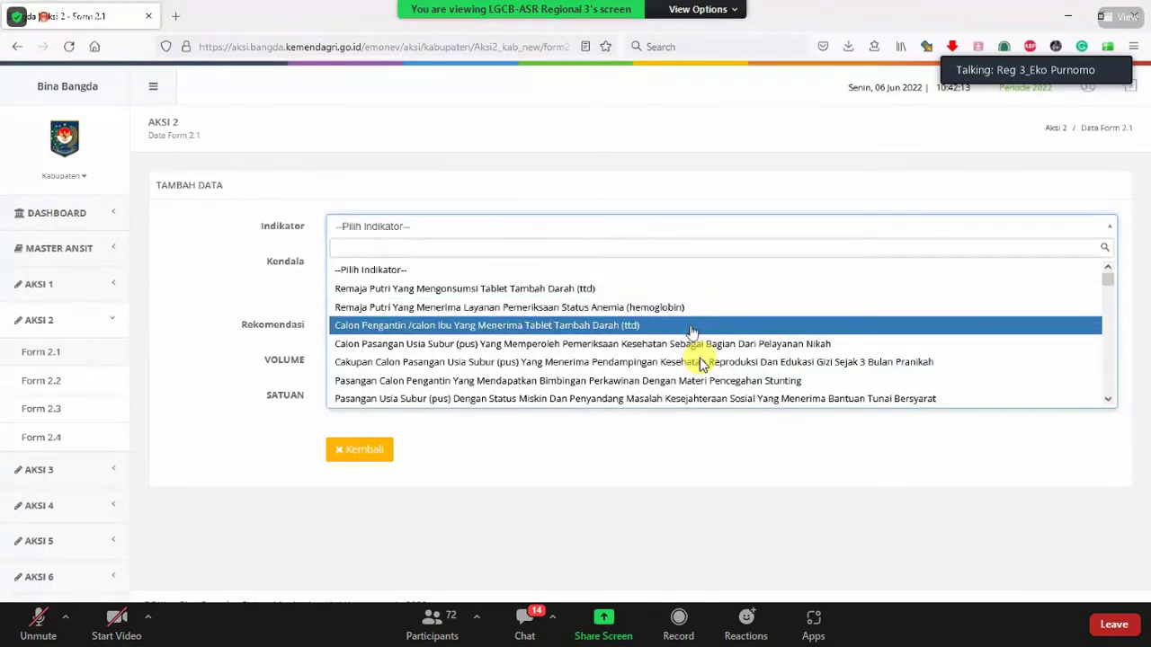
{"action": "scroll", "coordinate": [703, 364], "scroll_direction": "down", "scroll_amount": 10}
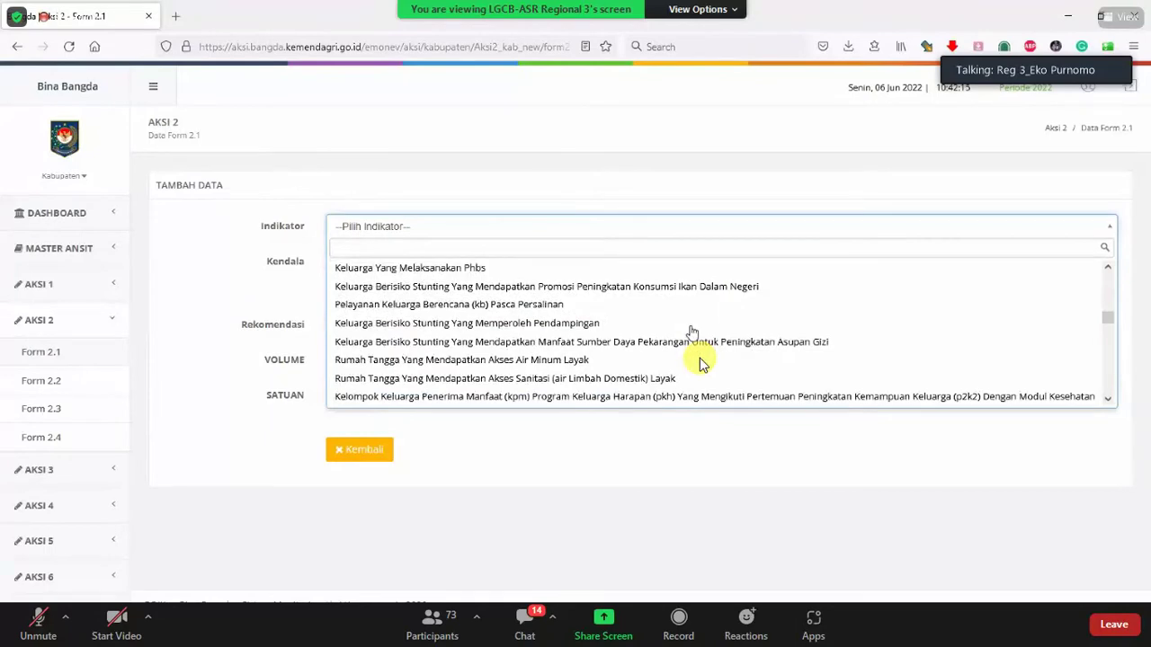
{"action": "scroll", "coordinate": [702, 365], "scroll_direction": "down", "scroll_amount": 15}
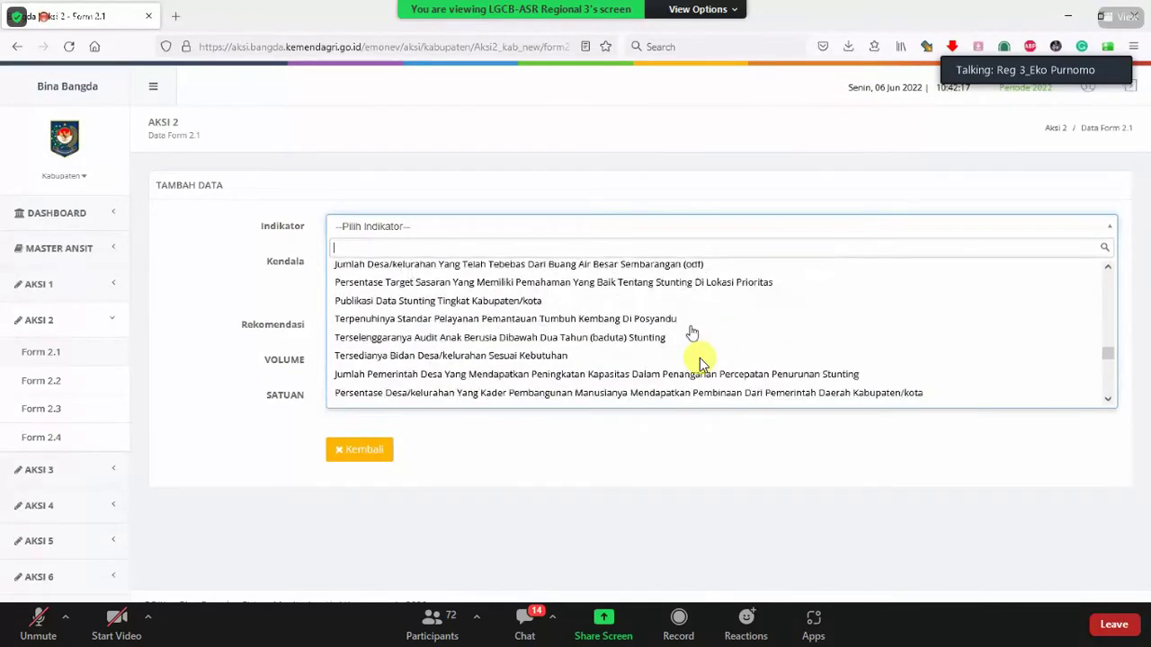
{"action": "scroll", "coordinate": [702, 364], "scroll_direction": "down", "scroll_amount": 10}
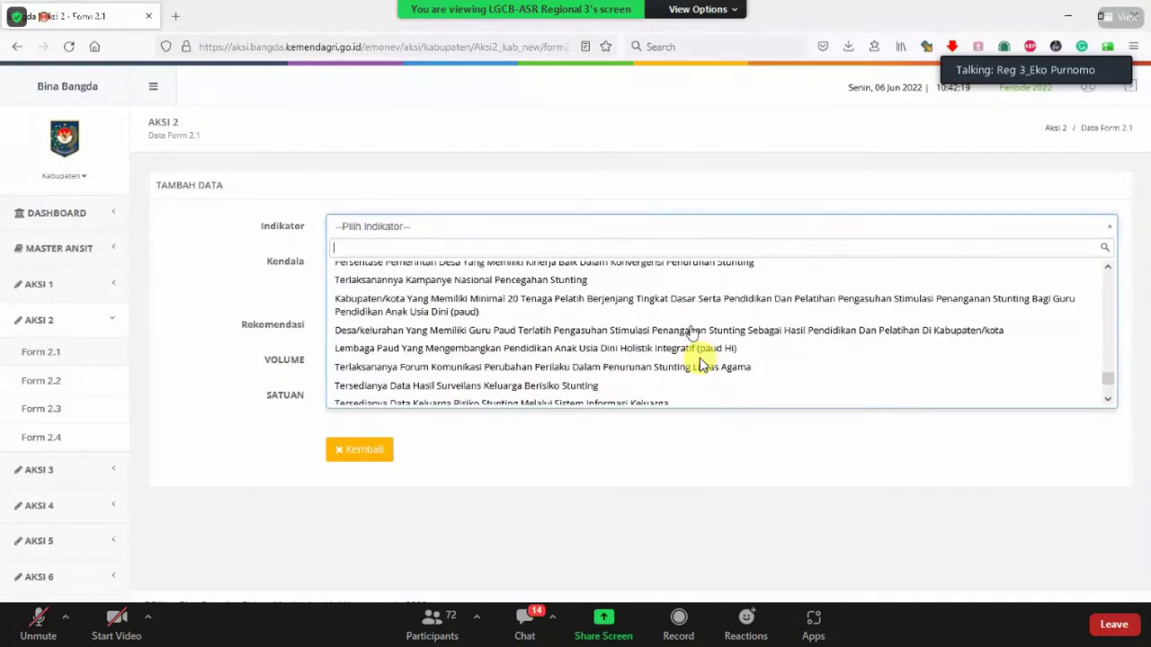
{"action": "scroll", "coordinate": [703, 364], "scroll_direction": "down", "scroll_amount": 3}
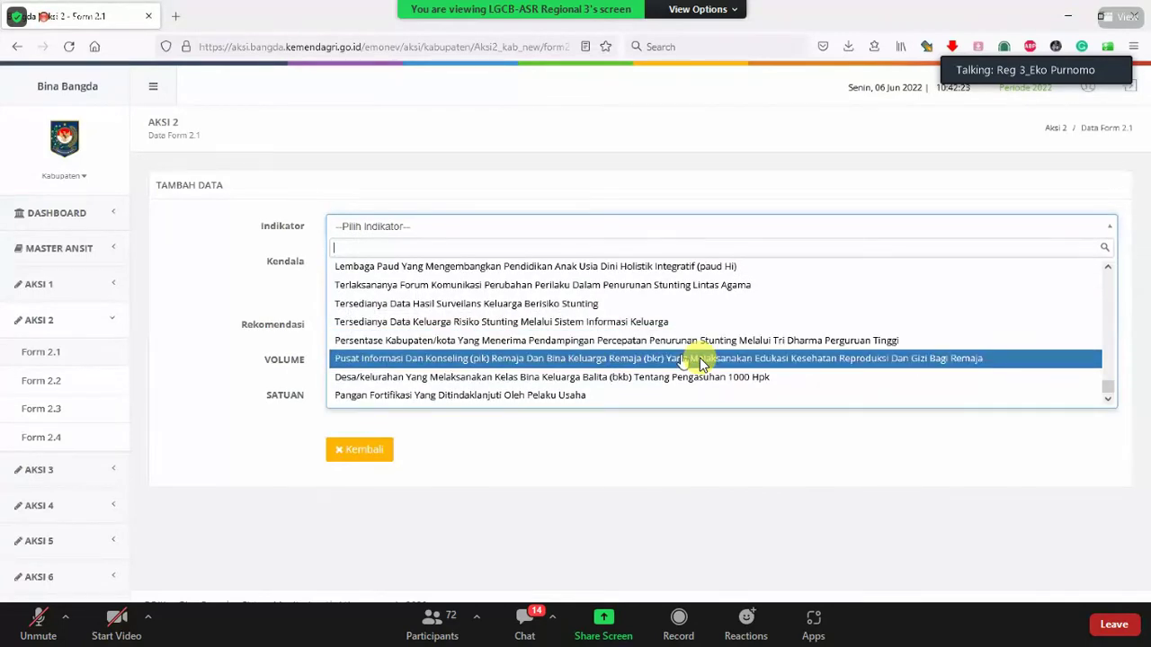
{"action": "scroll", "coordinate": [693, 361], "scroll_direction": "up", "scroll_amount": 15}
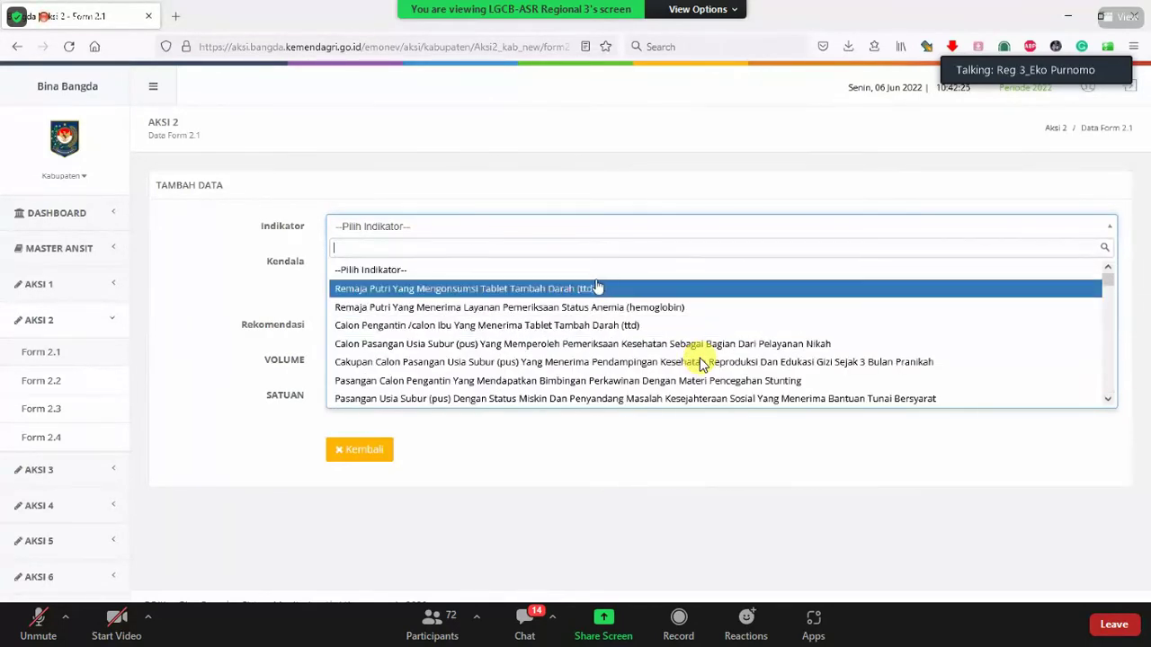
{"action": "left_click", "coordinate": [575, 289]}
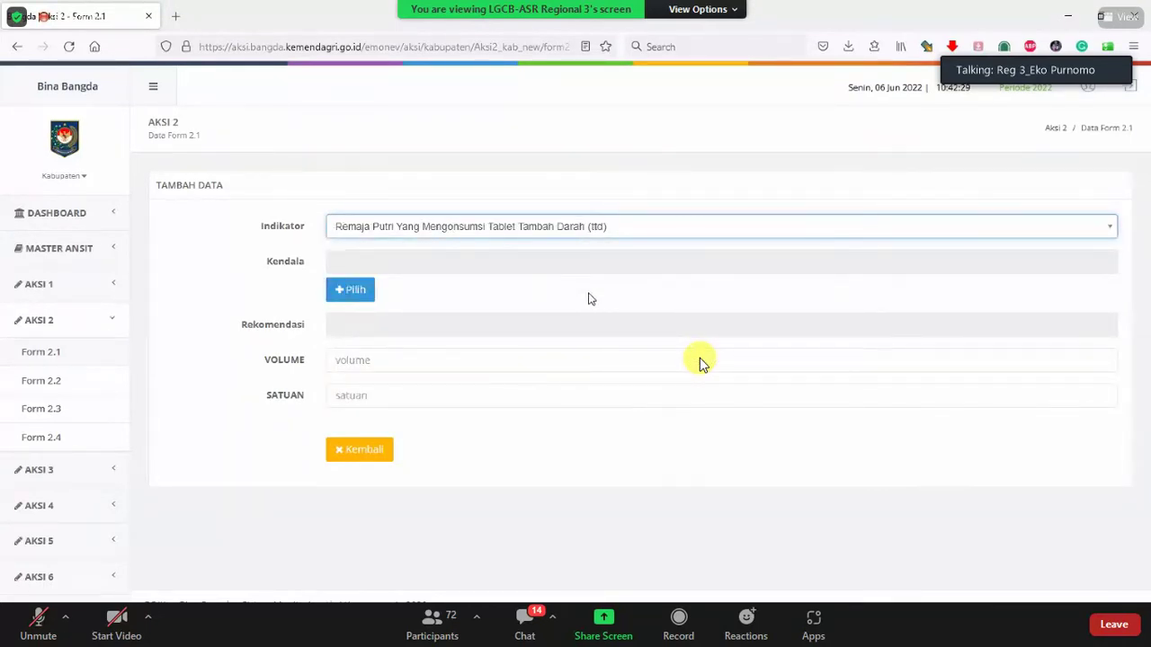
Step: Choose the Kendala "Pemberian TTD ratri baru dilaksanakan di sekolah sekolah, sedangkan permintaan pada master ansit adalah perdesa" with its Rekomendasi for the entry
{"action": "left_click", "coordinate": [345, 293]}
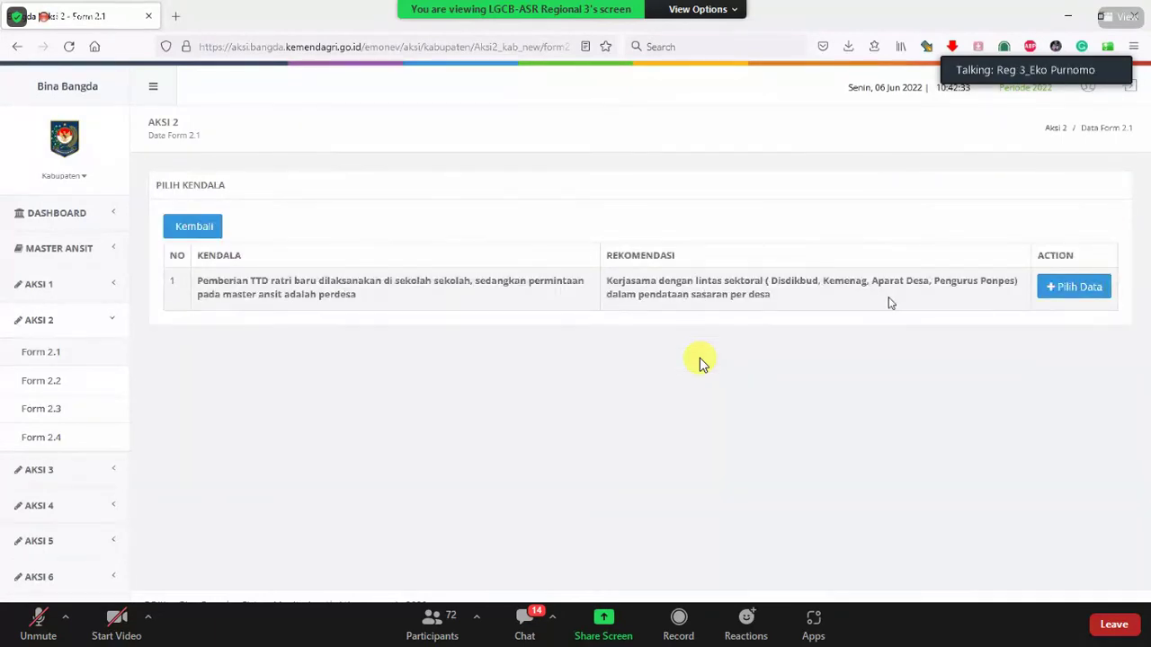
{"action": "left_click", "coordinate": [194, 227]}
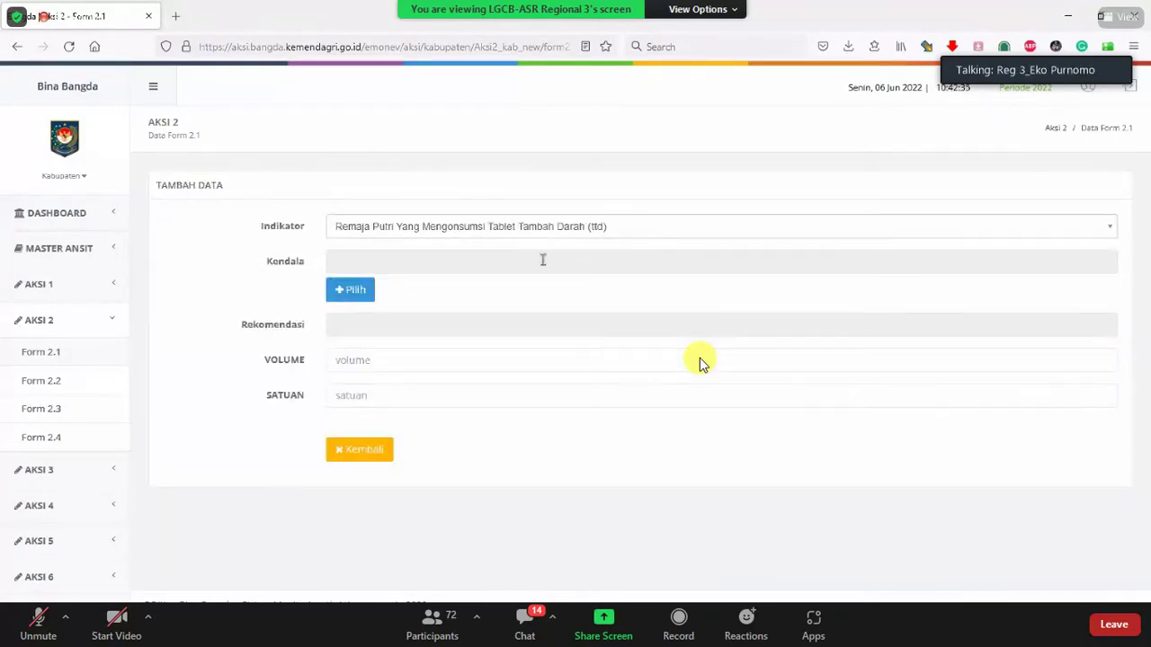
{"action": "left_click", "coordinate": [353, 290]}
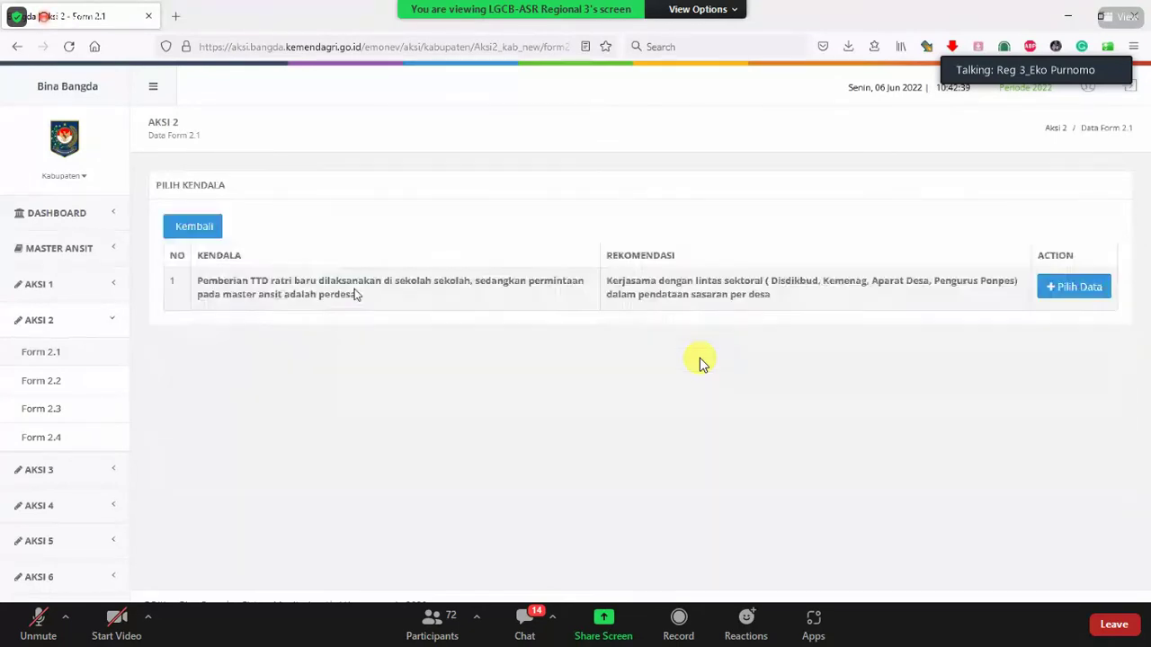
{"action": "left_click", "coordinate": [1070, 288]}
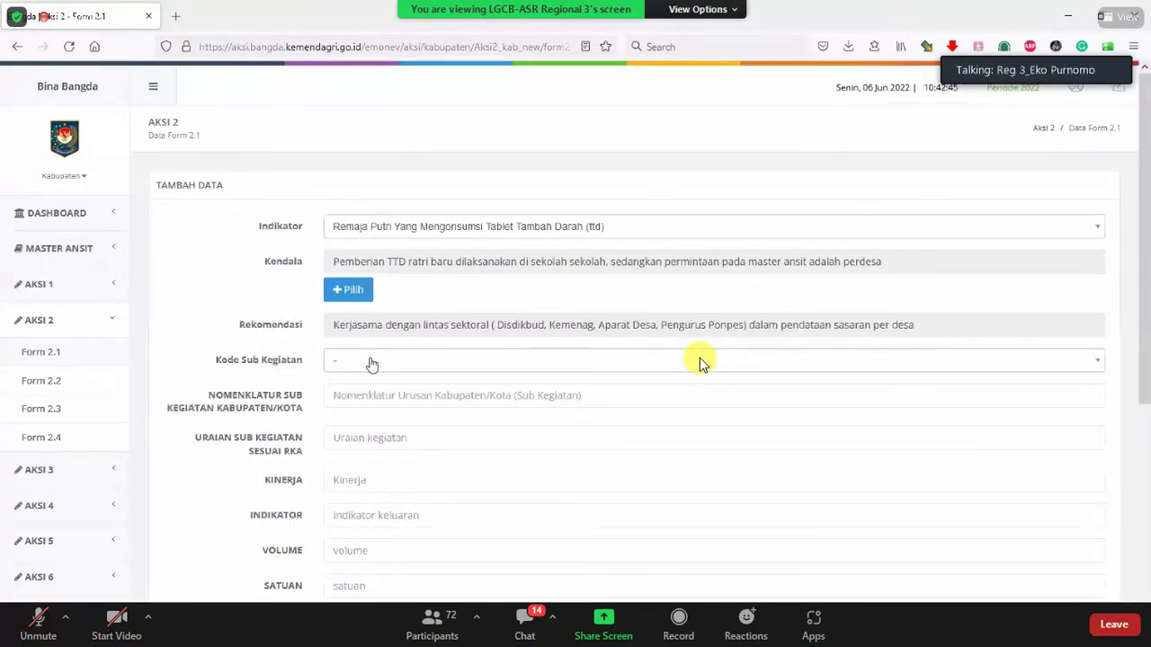
Step: Set the Kode Sub Kegiatan to "(1 02 02 2.02 15) Pengelolaan Pelayanan Kesehatan Gizi Masyarakat" and reset it to "-"
{"action": "left_click", "coordinate": [702, 363]}
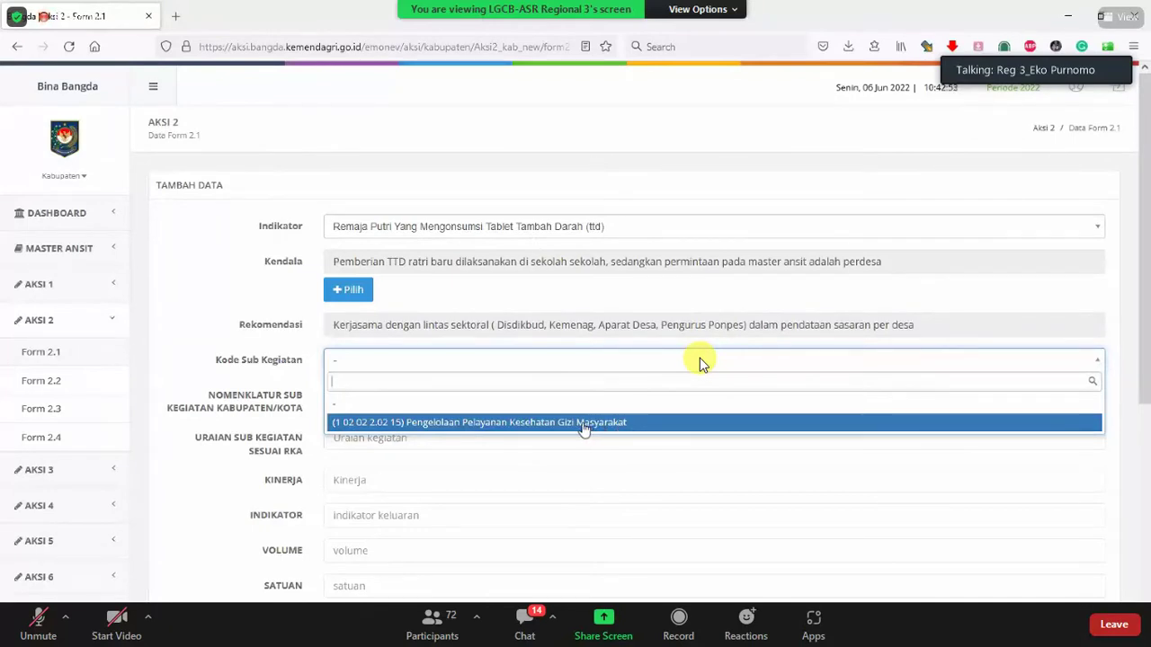
{"action": "left_click", "coordinate": [528, 422]}
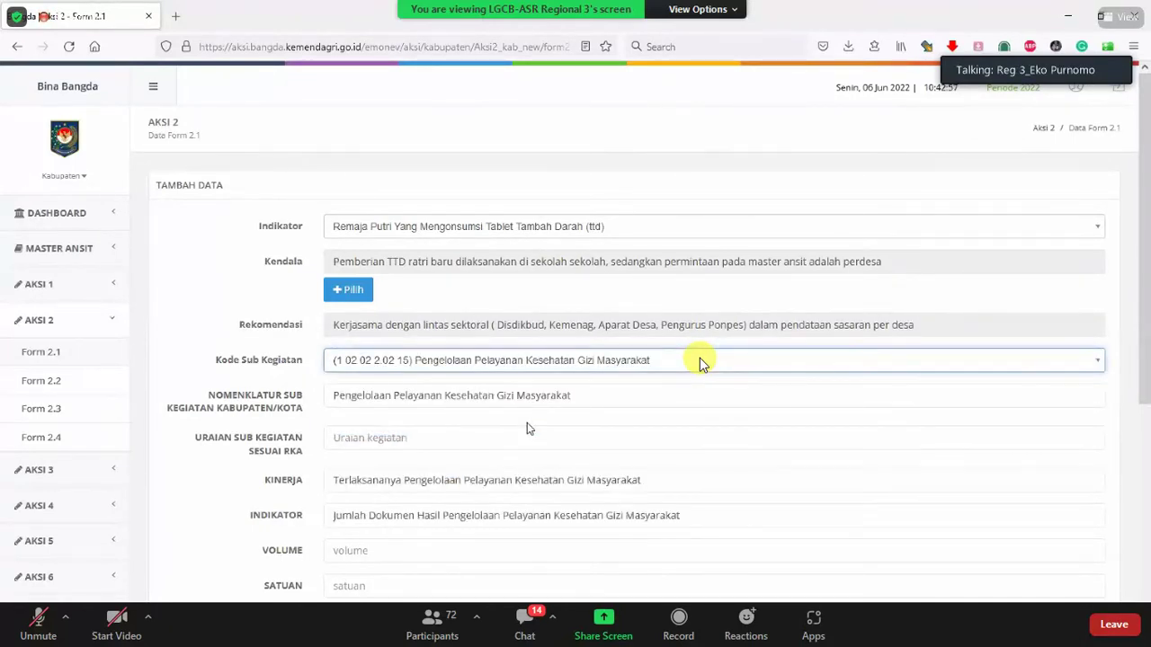
{"action": "left_click", "coordinate": [498, 367]}
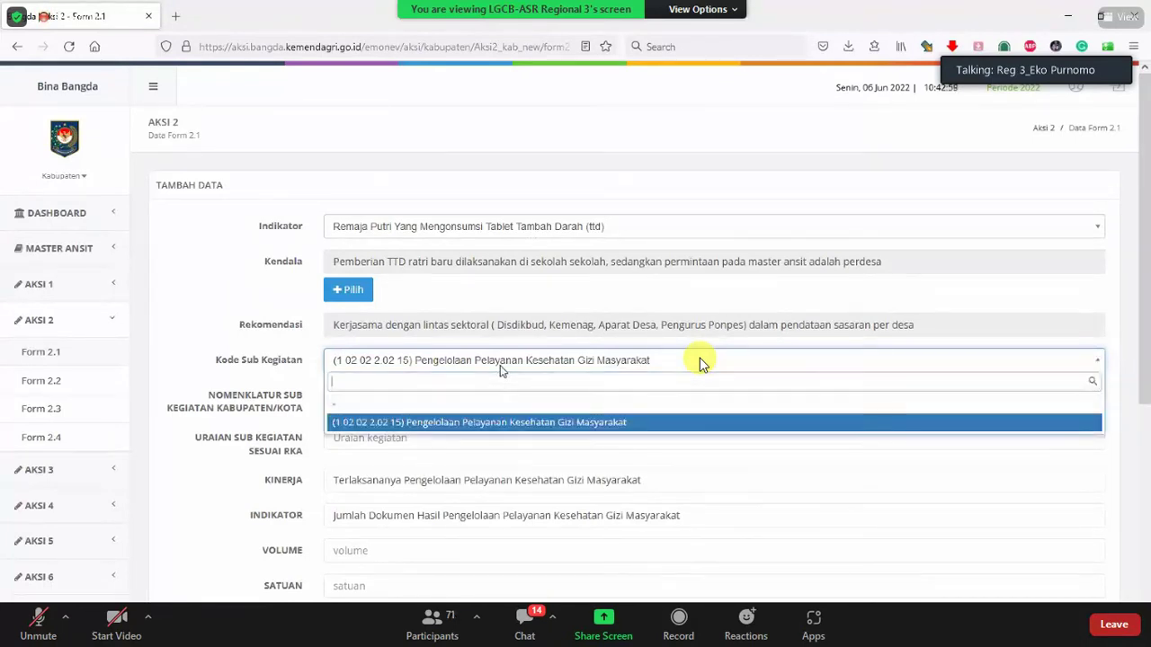
{"action": "left_click", "coordinate": [488, 429]}
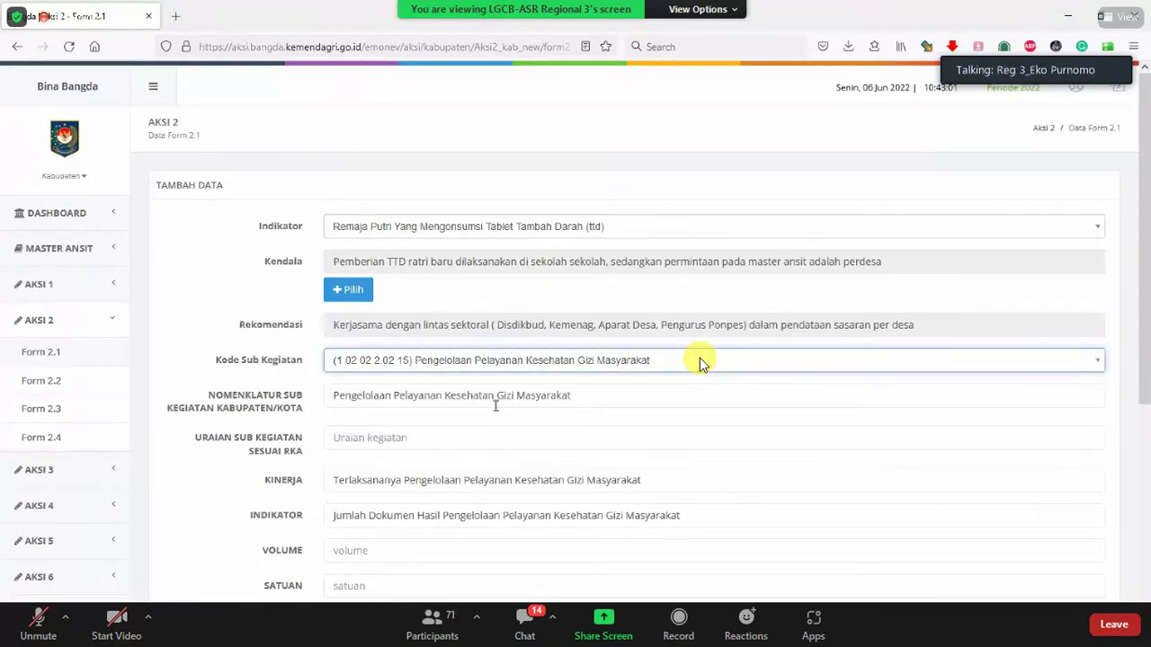
{"action": "left_click", "coordinate": [466, 367]}
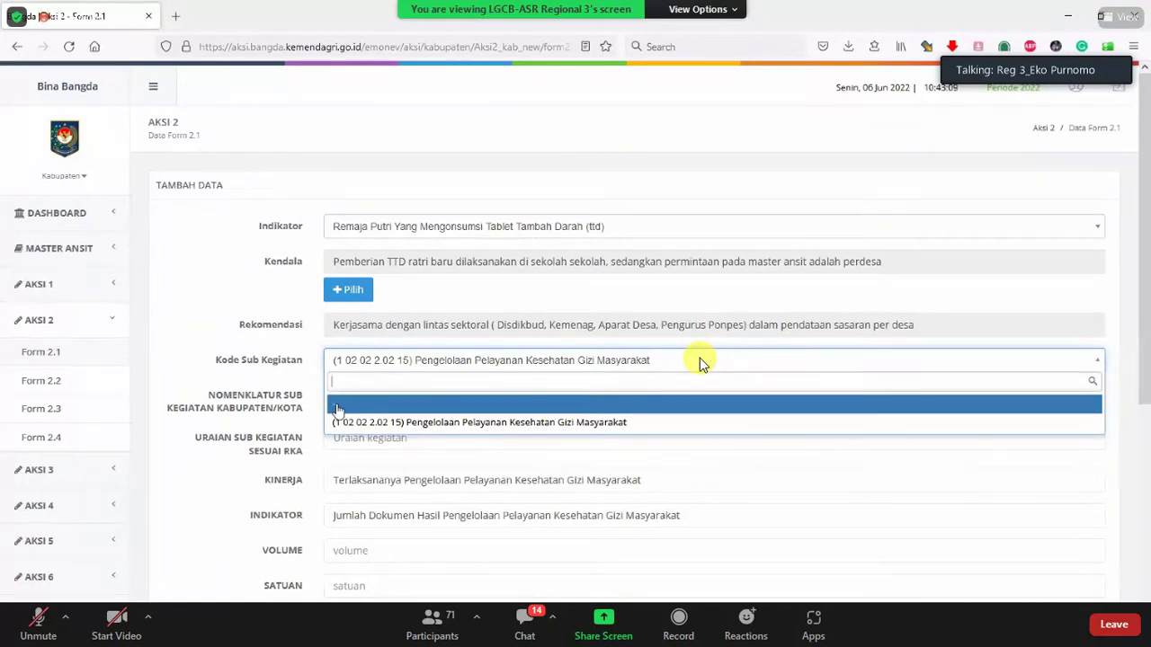
{"action": "left_click", "coordinate": [354, 410]}
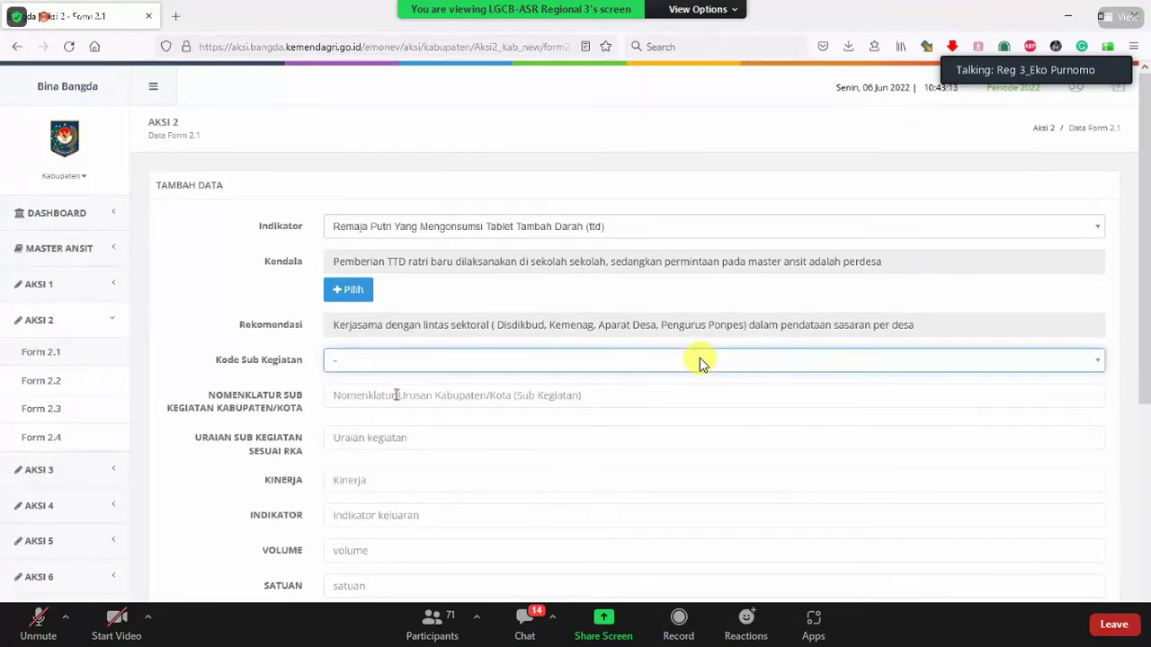
Step: Enter "1 02 02.02......." as the Nomenklatur Sub Kegiatan and "Koordinasi dan Validasi" as the Uraian Sub Kegiatan
{"action": "left_click", "coordinate": [397, 396]}
{"action": "left_click", "coordinate": [409, 398]}
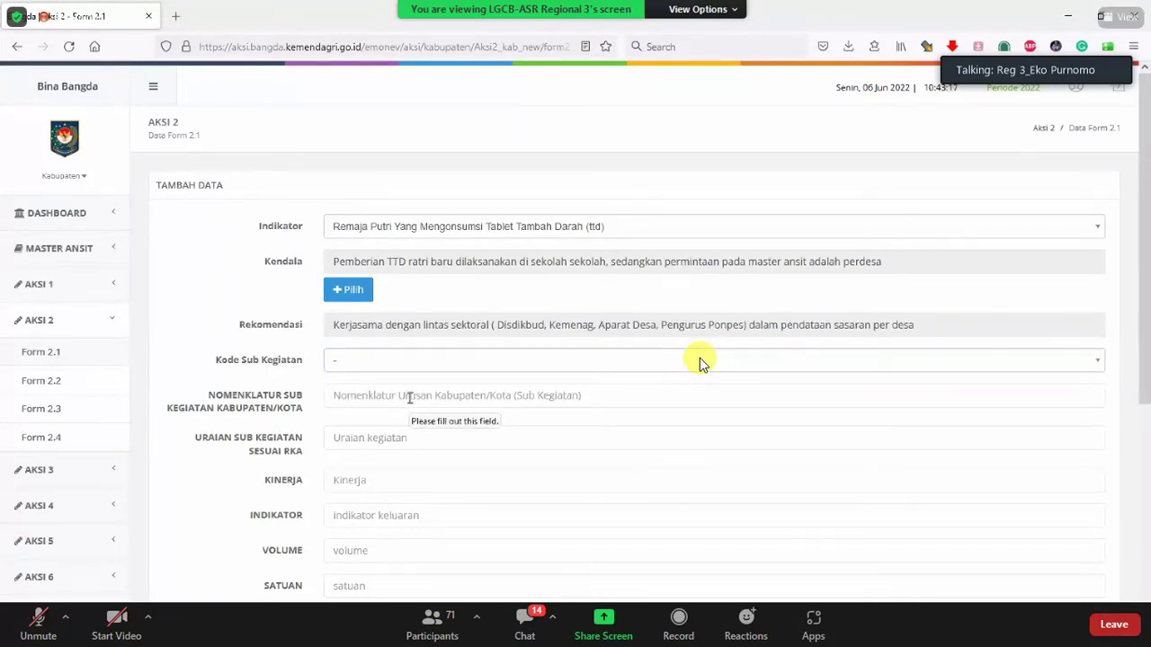
{"action": "type", "text": "1 2"}
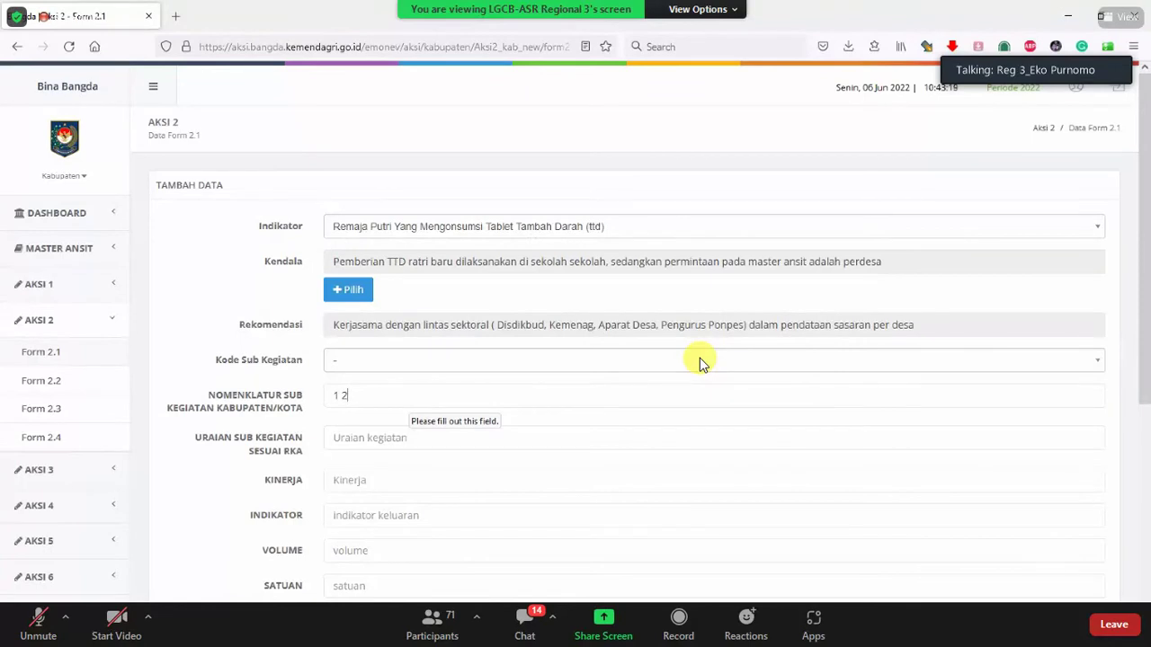
{"action": "key", "text": "BackSpace"}
{"action": "type", "text": "02.02......"}
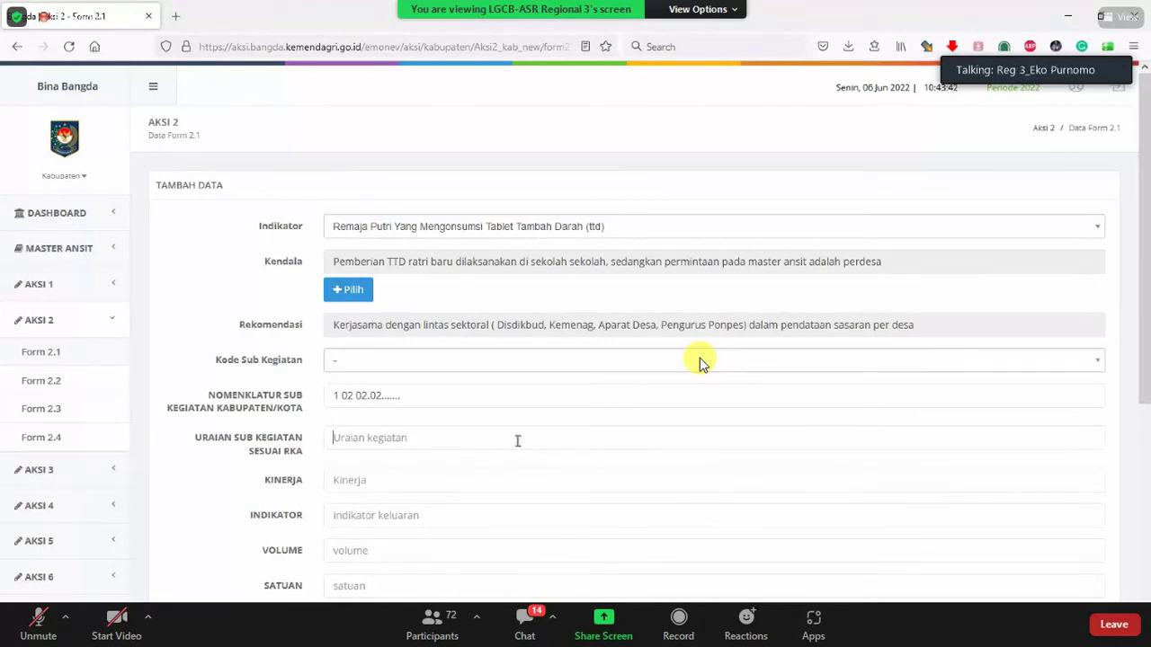
{"action": "type", "text": "Koordinasi dan Validasi"}
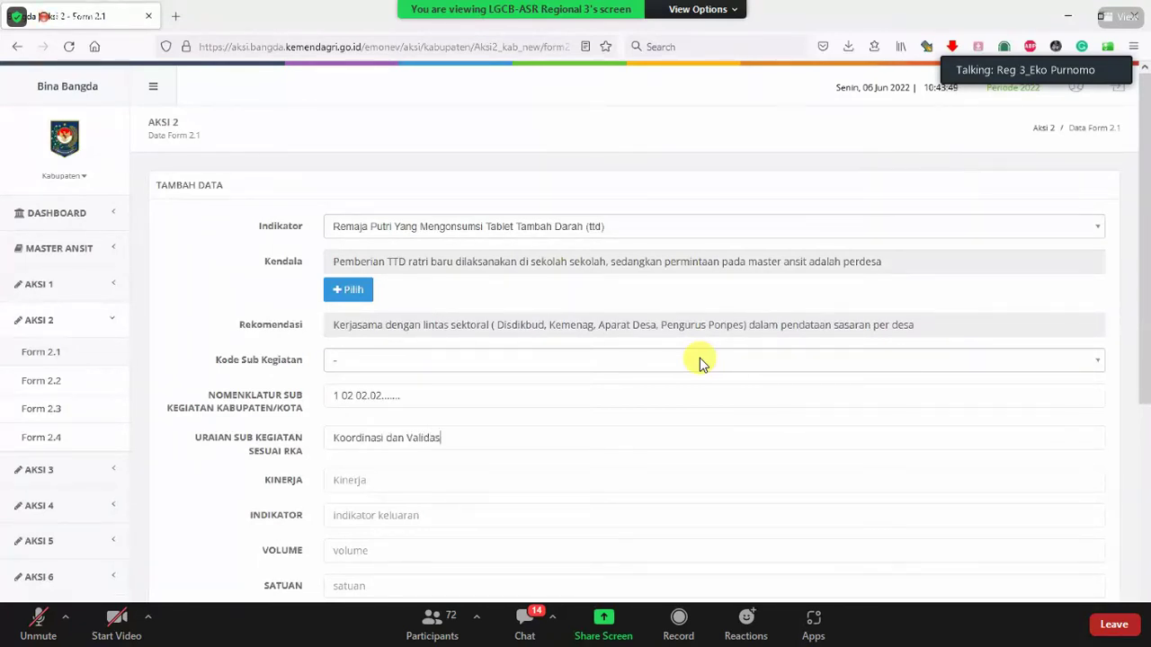
Step: Enter "Terselenggaranya....." as the Kinerja and "abc" as the output Indikator
{"action": "left_click", "coordinate": [468, 478]}
{"action": "type", "text": "Terselenggaranya....."}
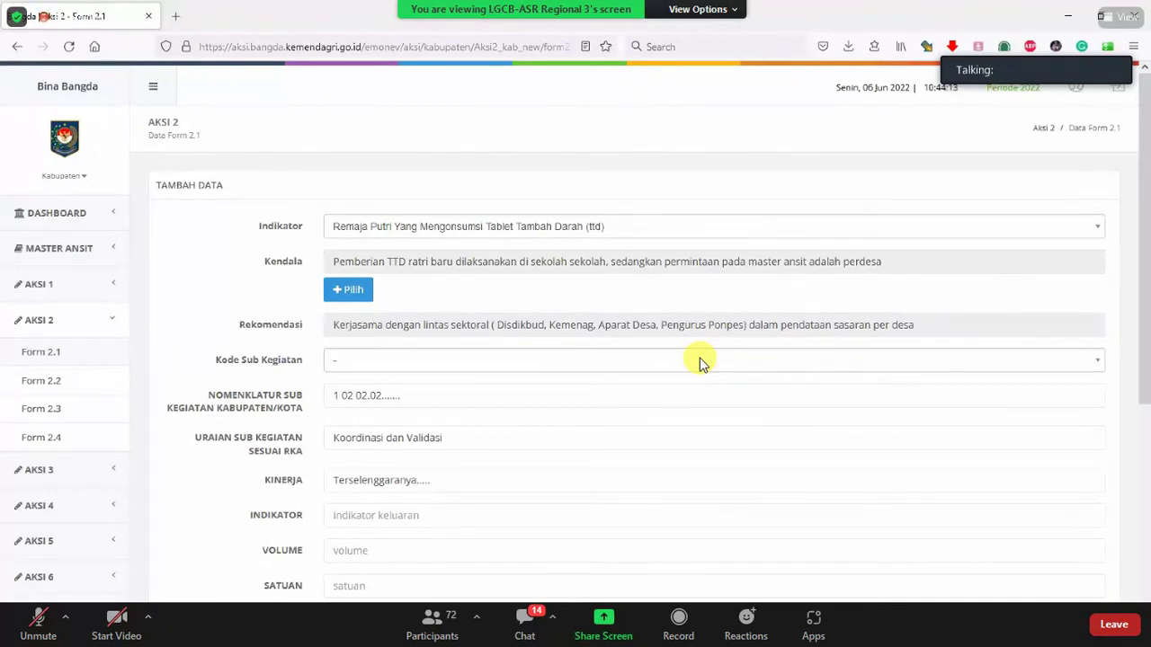
{"action": "left_click", "coordinate": [581, 519]}
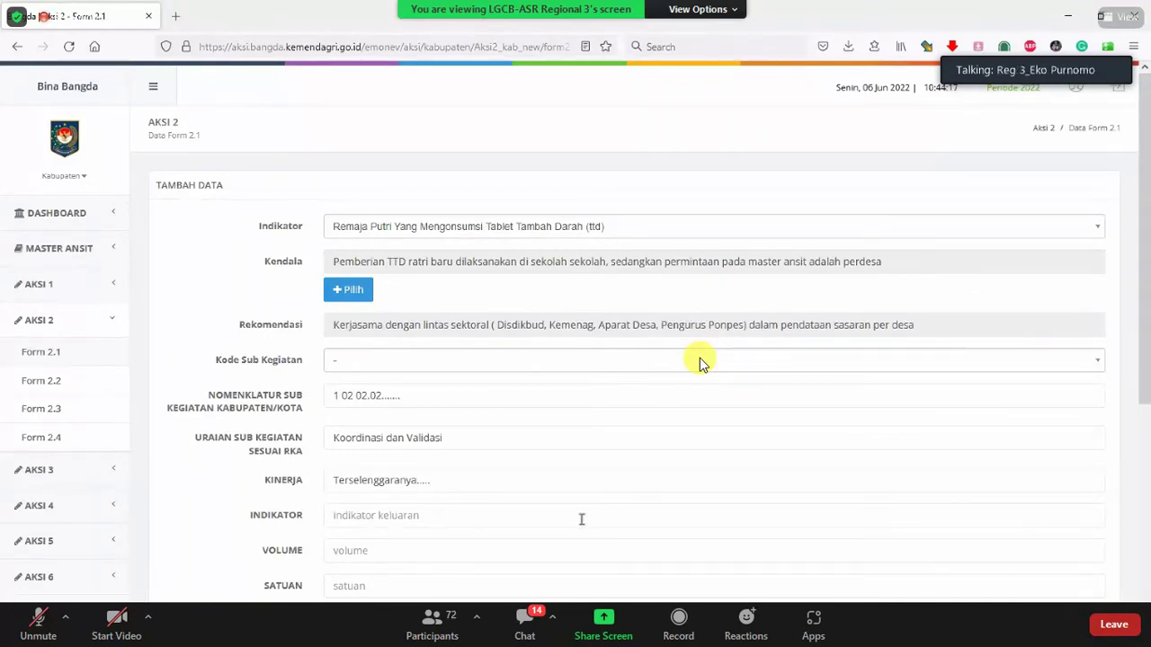
{"action": "type", "text": "abc"}
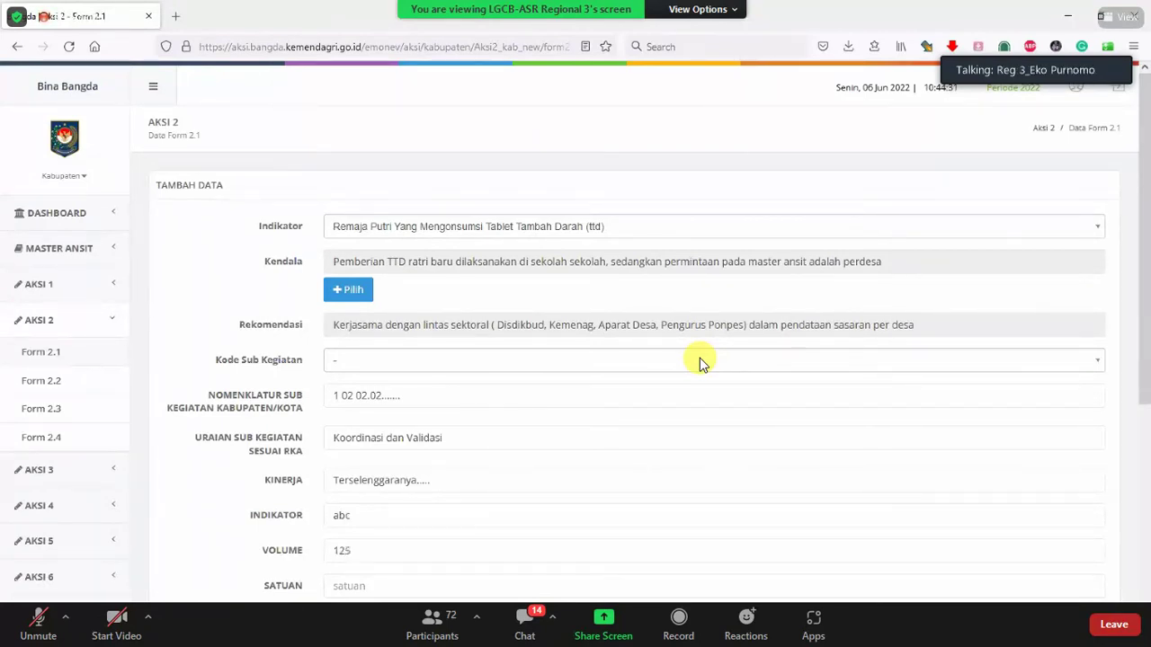
Step: Set the Volume to 125000 and the Satuan to "jiwa"
{"action": "type", "text": "000"}
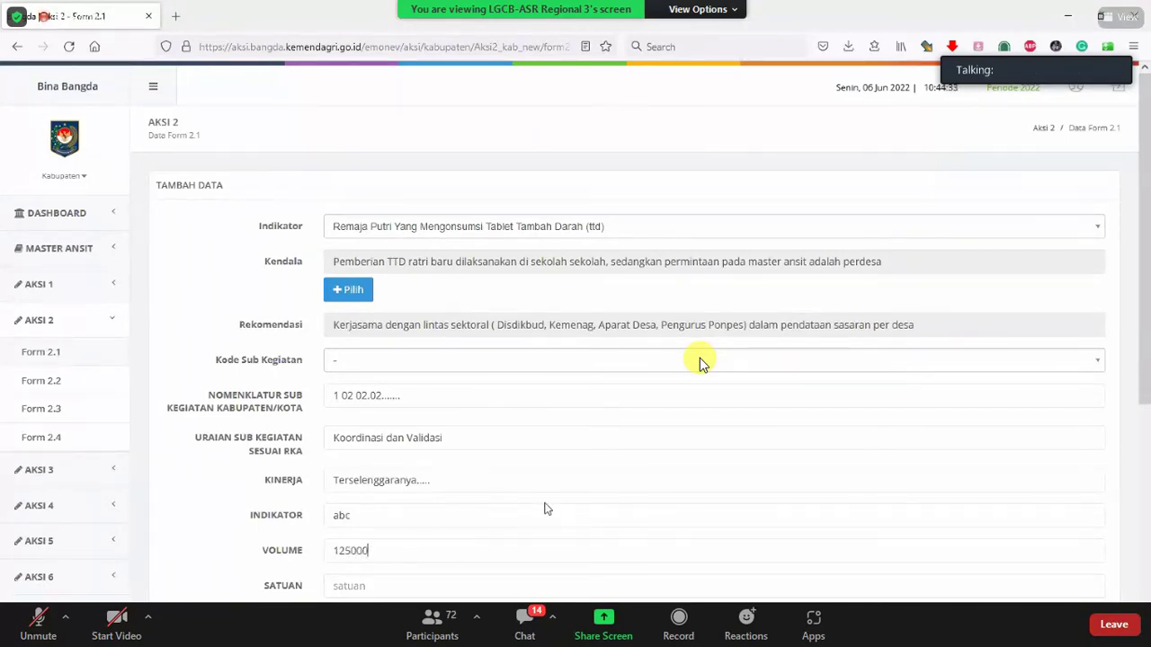
{"action": "scroll", "coordinate": [544, 509], "scroll_direction": "down", "scroll_amount": 1}
{"action": "left_click", "coordinate": [385, 509]}
{"action": "type", "text": "jiwa"}
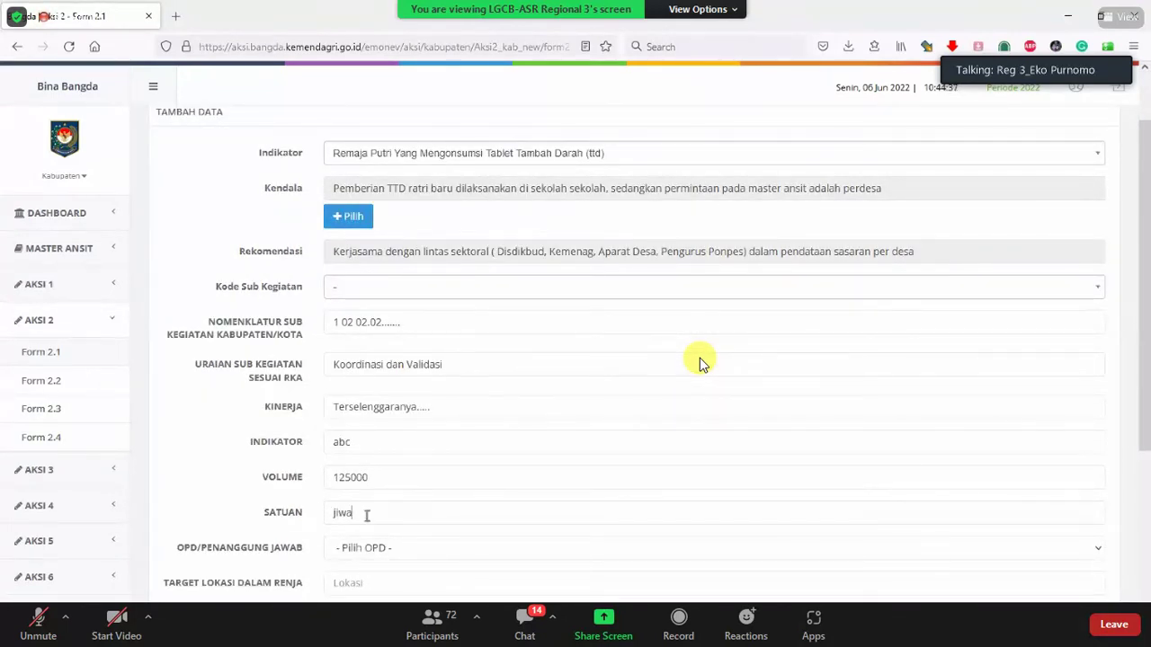
{"action": "scroll", "coordinate": [479, 494], "scroll_direction": "down", "scroll_amount": 1}
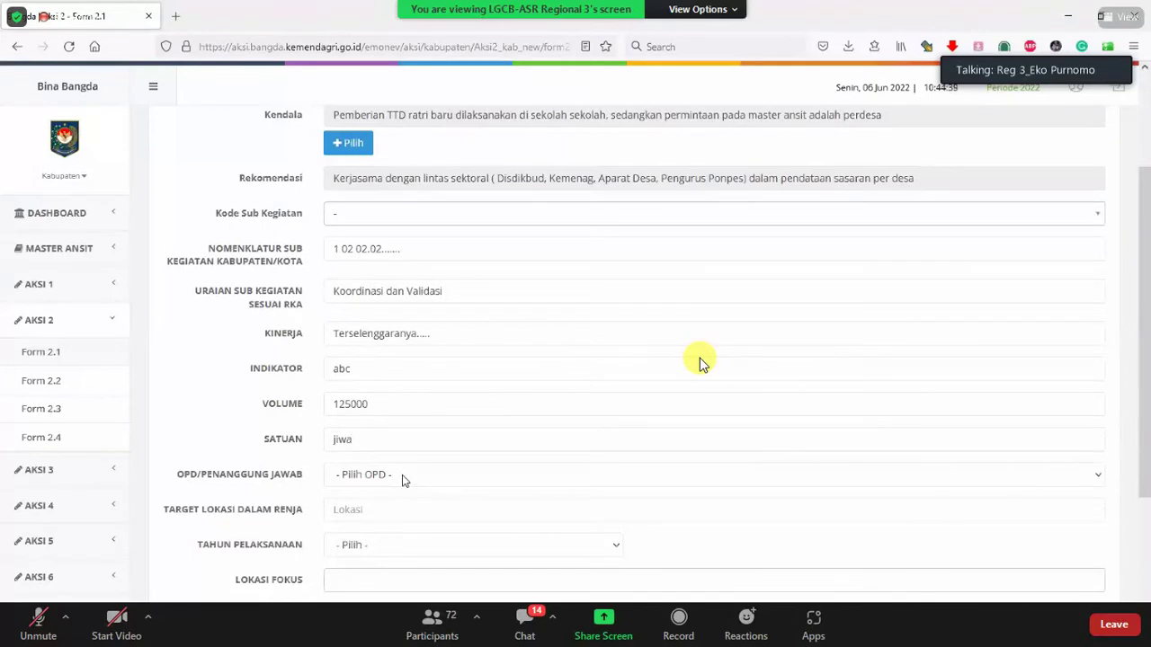
Step: Set the OPD/Penanggung Jawab to DINAS KESEHATAN and the Target Lokasi Dalam Renja to "kabupaten"
{"action": "left_click", "coordinate": [403, 477]}
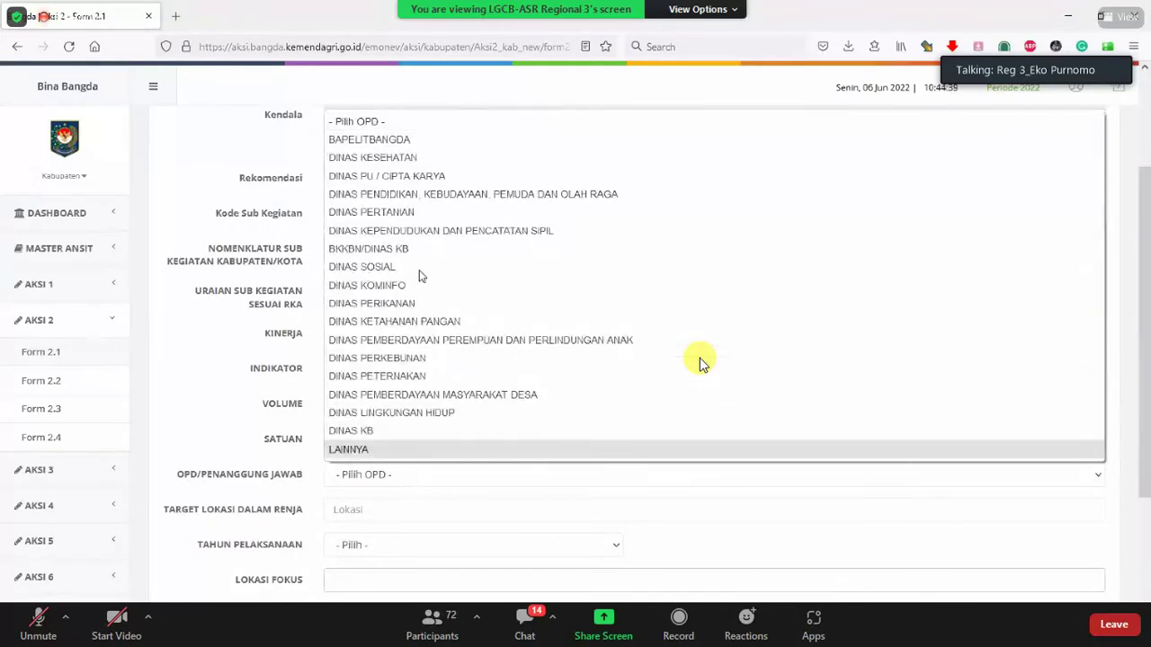
{"action": "left_click", "coordinate": [421, 159]}
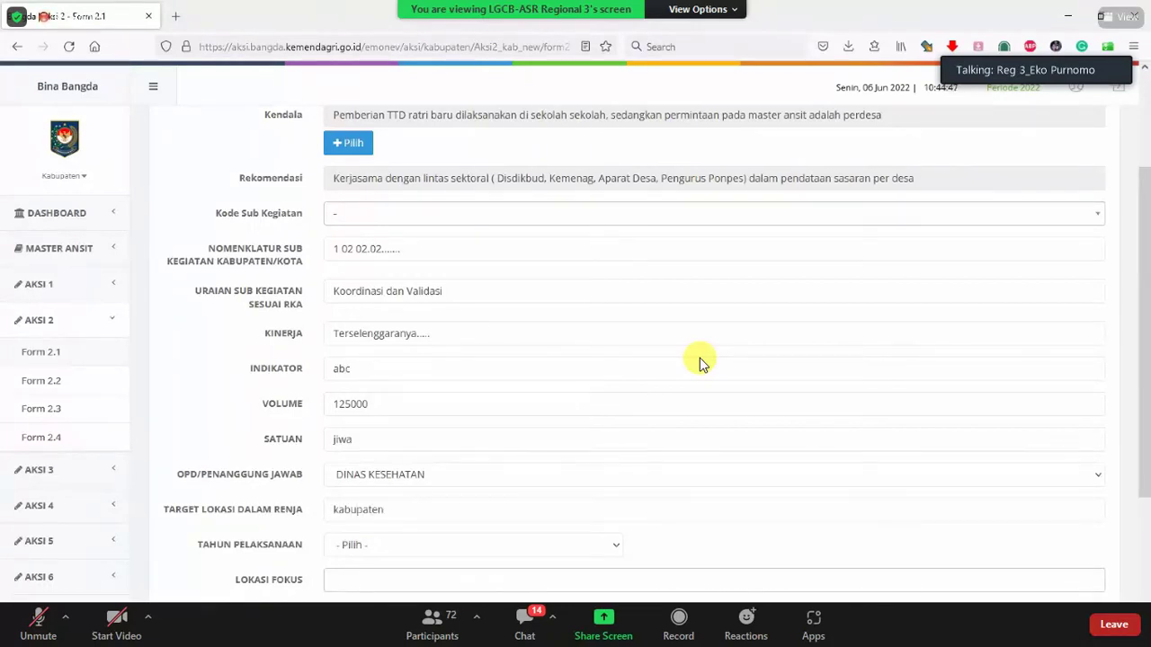
Step: Set the Tahun Pelaksanaan of the activity to "Tahun Berjalan"
{"action": "left_click", "coordinate": [429, 548]}
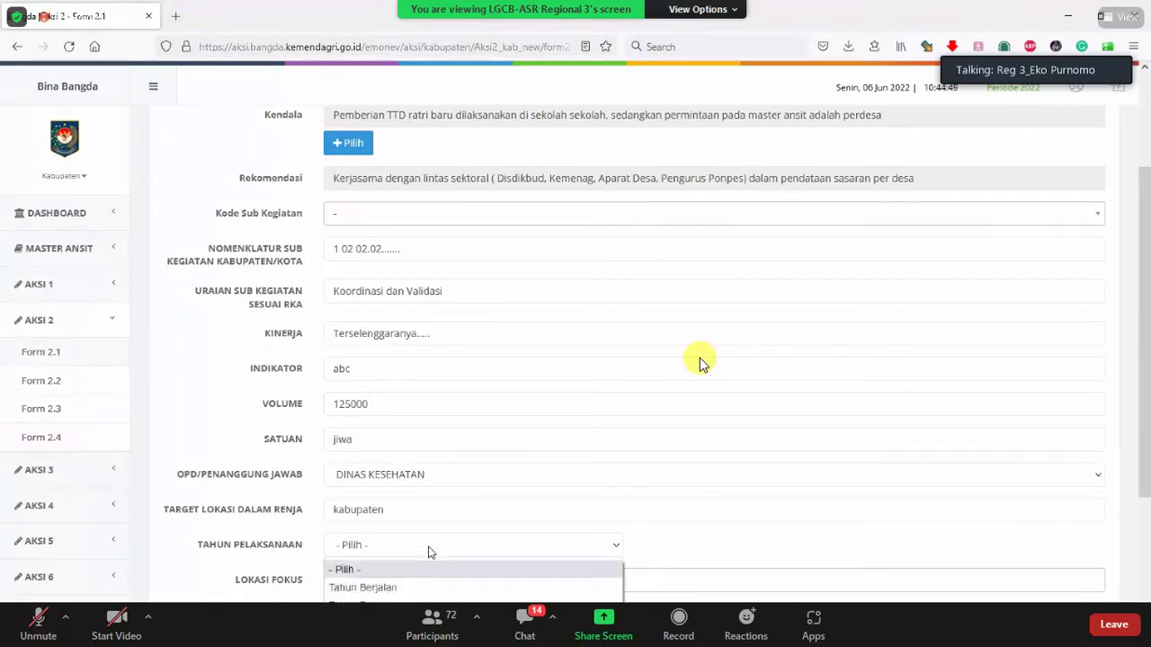
{"action": "scroll", "coordinate": [737, 538], "scroll_direction": "down", "scroll_amount": 2}
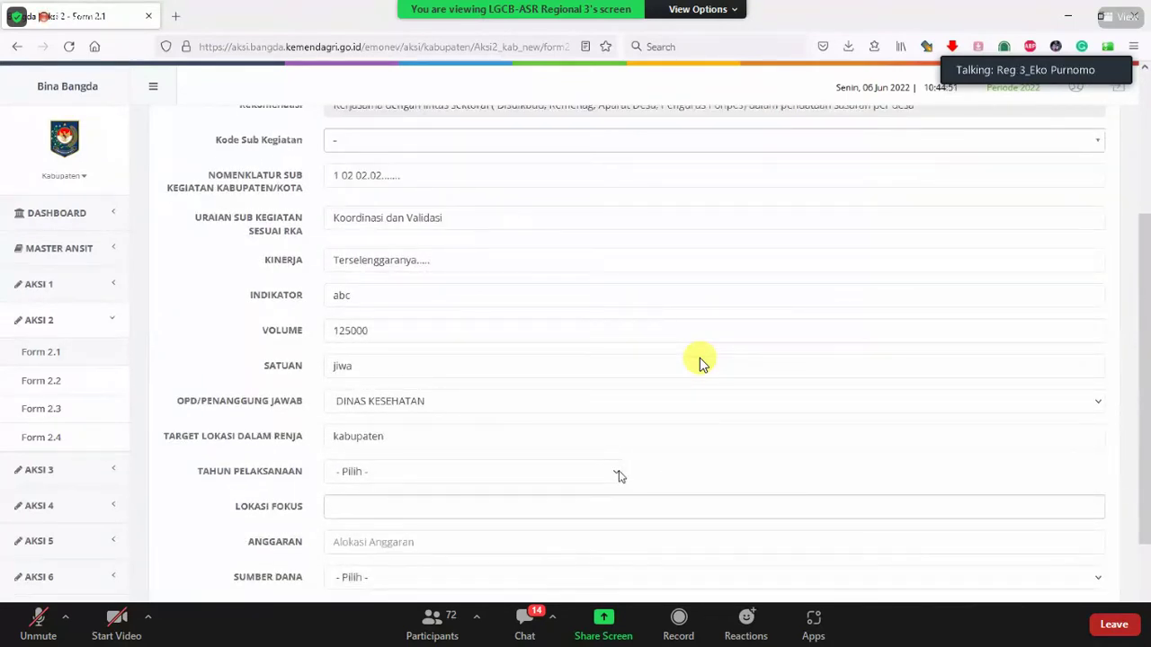
{"action": "left_click", "coordinate": [619, 475]}
{"action": "left_click", "coordinate": [484, 516]}
Step: Add the villages Tukkerto, Jatidrojok and Kradenanrejo to the Lokasi Fokus
{"action": "left_click", "coordinate": [497, 511]}
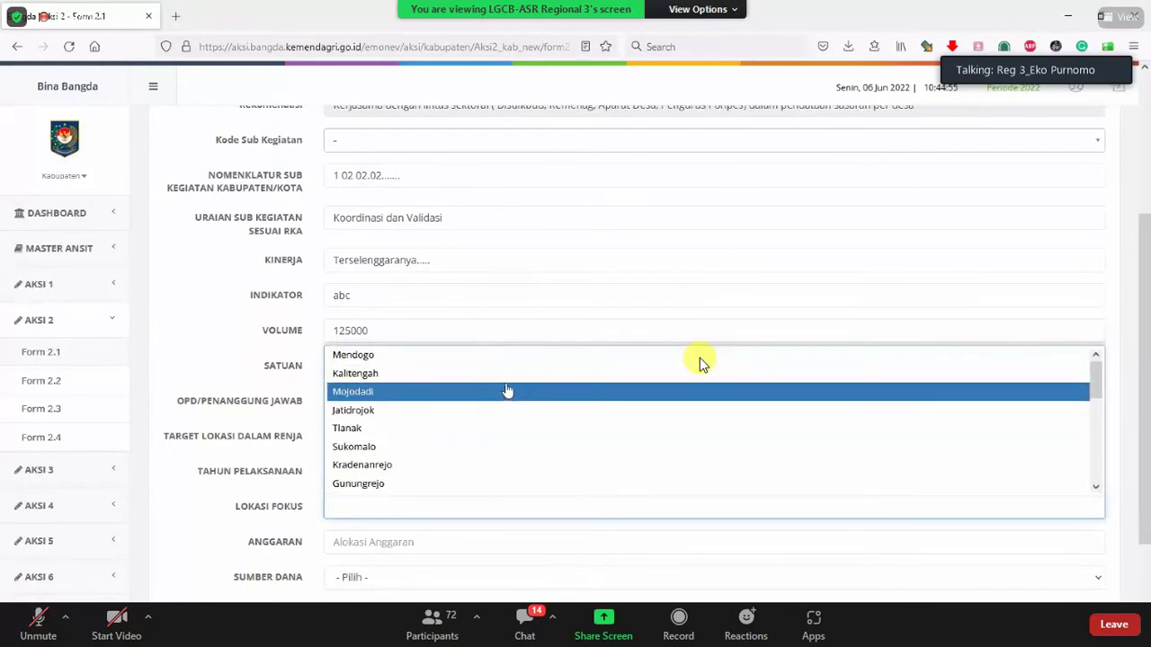
{"action": "scroll", "coordinate": [507, 391], "scroll_direction": "down", "scroll_amount": 5}
{"action": "scroll", "coordinate": [506, 390], "scroll_direction": "up", "scroll_amount": 5}
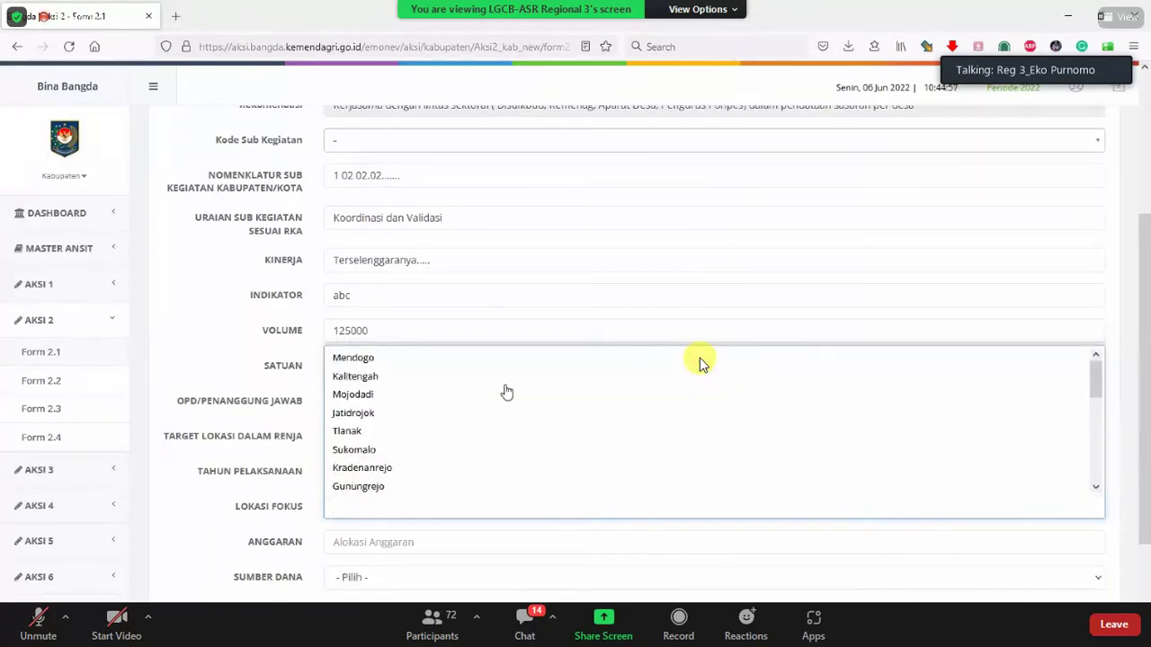
{"action": "left_click", "coordinate": [233, 357]}
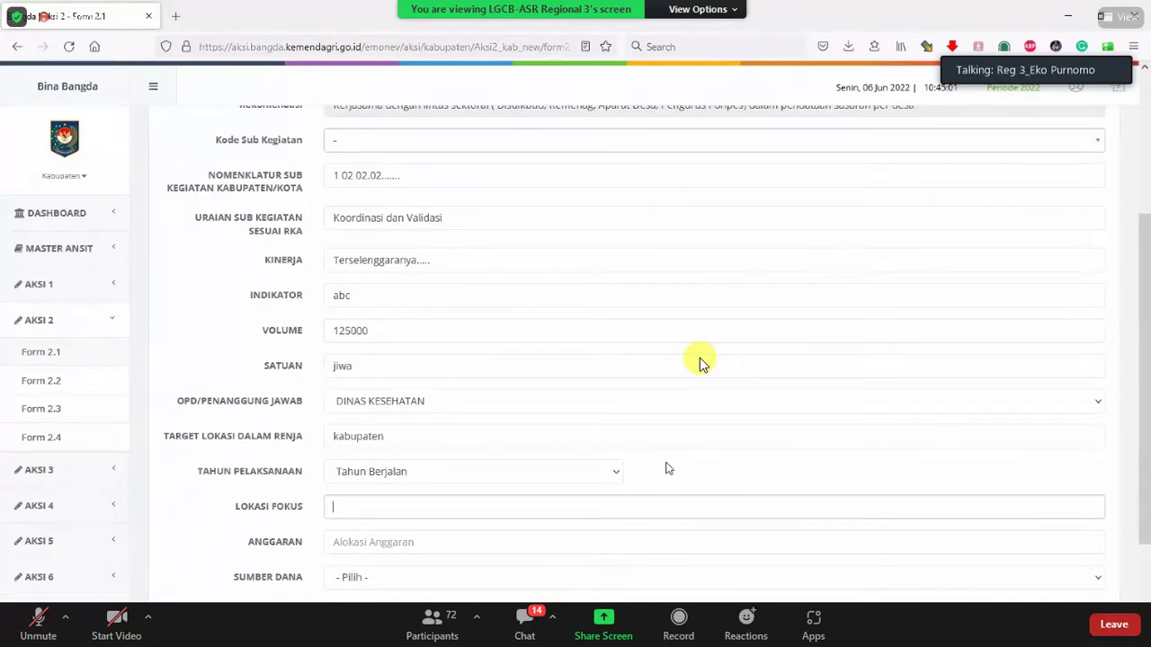
{"action": "left_click", "coordinate": [361, 505]}
{"action": "scroll", "coordinate": [442, 427], "scroll_direction": "down", "scroll_amount": 6}
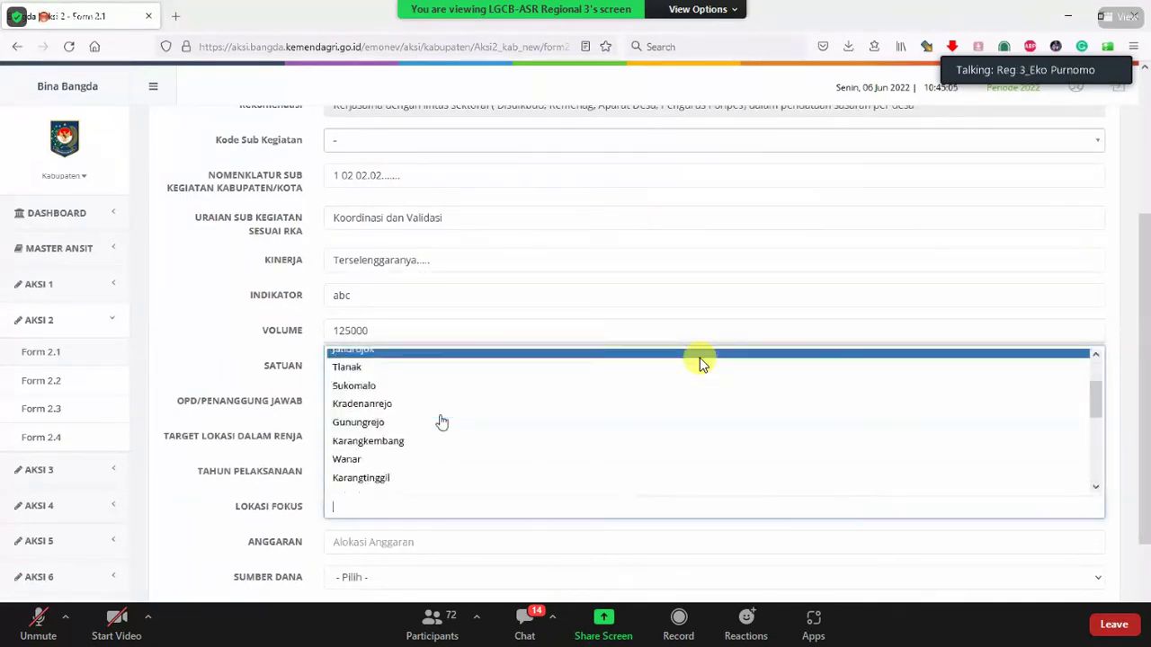
{"action": "left_click", "coordinate": [442, 419]}
{"action": "left_click", "coordinate": [431, 505]}
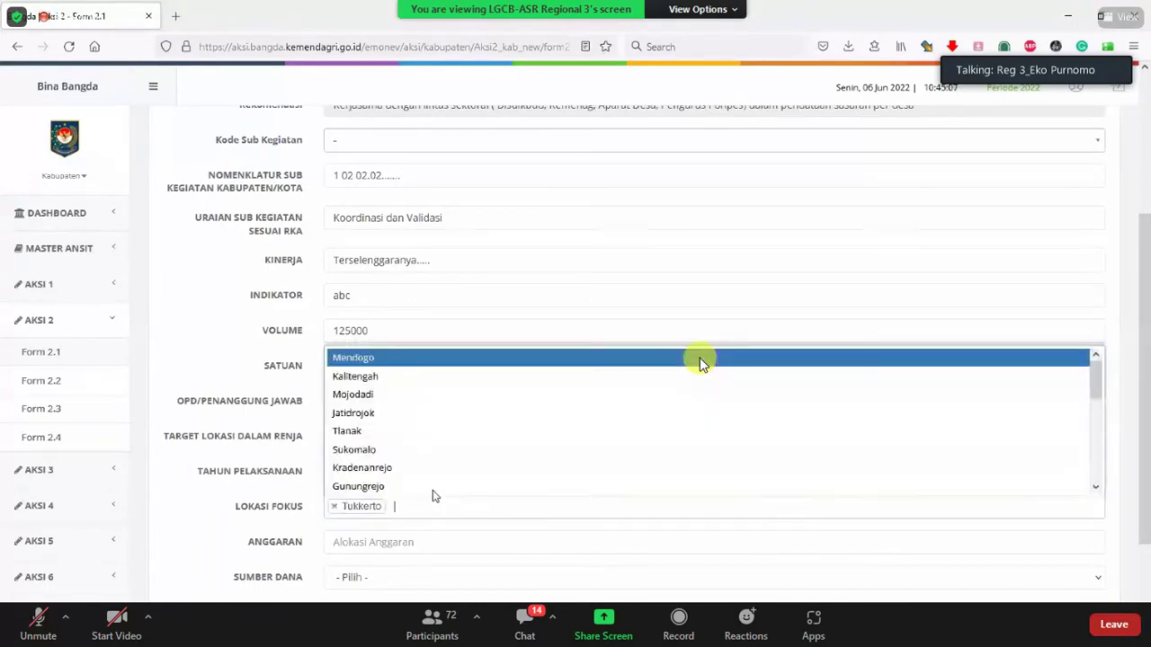
{"action": "left_click", "coordinate": [406, 412]}
{"action": "left_click", "coordinate": [519, 512]}
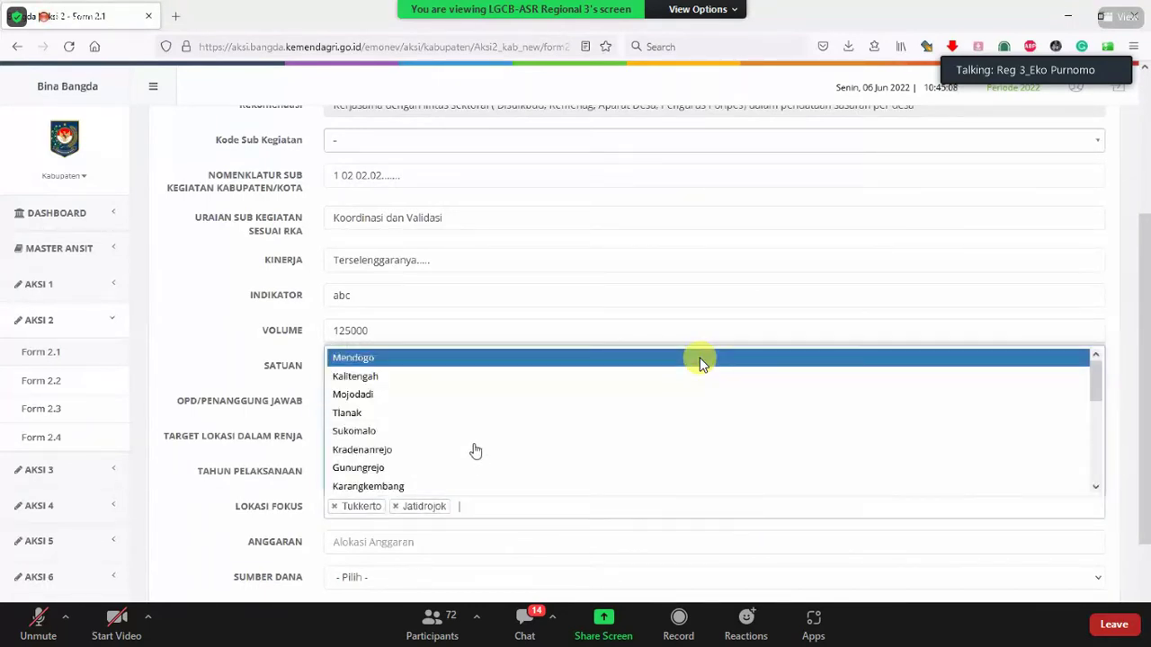
{"action": "left_click", "coordinate": [476, 450]}
Step: Add Kalitengah, Tlanak, Karangkembang and Karangtinggil to the Lokasi Fokus
{"action": "left_click", "coordinate": [613, 507]}
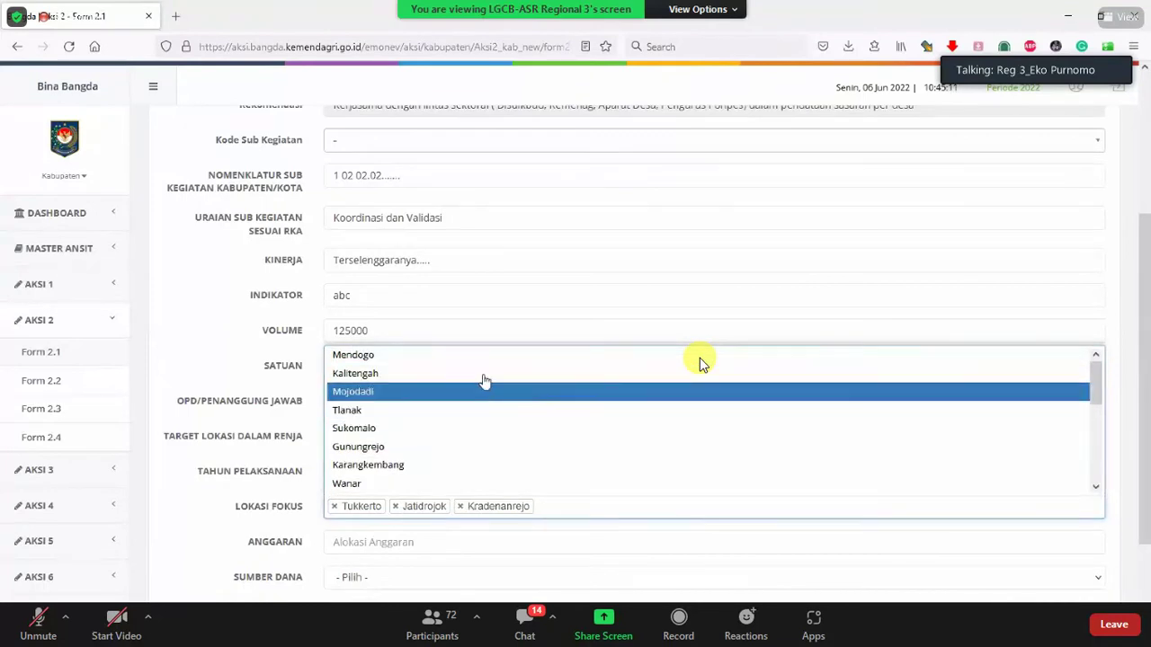
{"action": "left_click", "coordinate": [480, 378]}
{"action": "left_click", "coordinate": [668, 509]}
{"action": "left_click", "coordinate": [528, 400]}
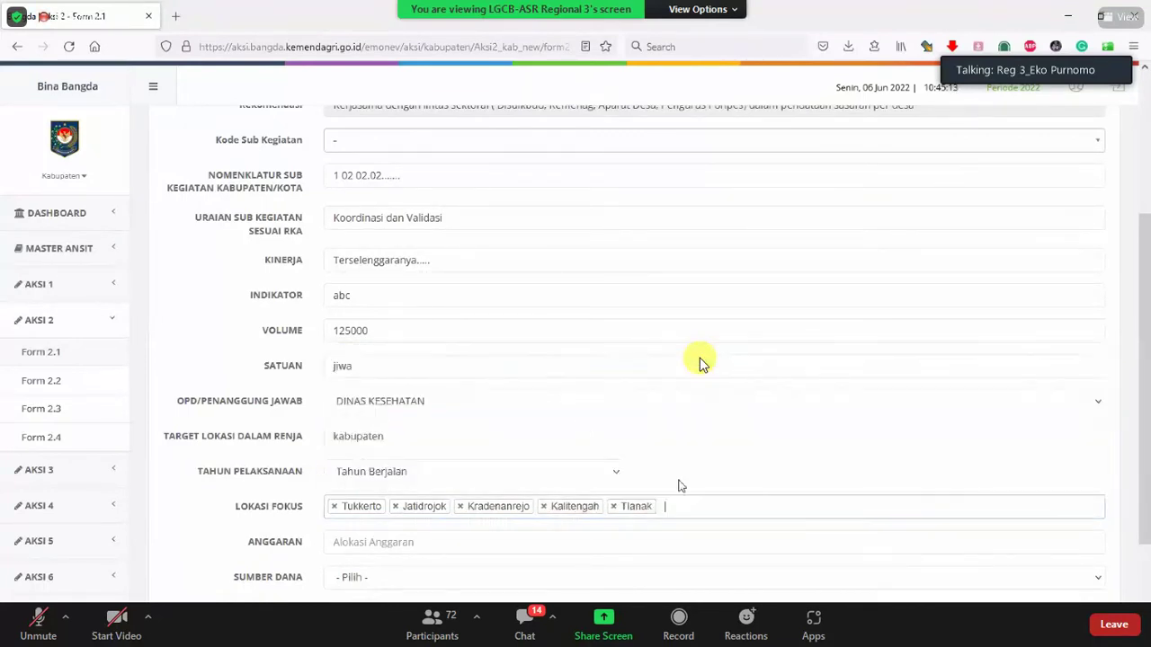
{"action": "left_click", "coordinate": [738, 500]}
{"action": "left_click", "coordinate": [571, 442]}
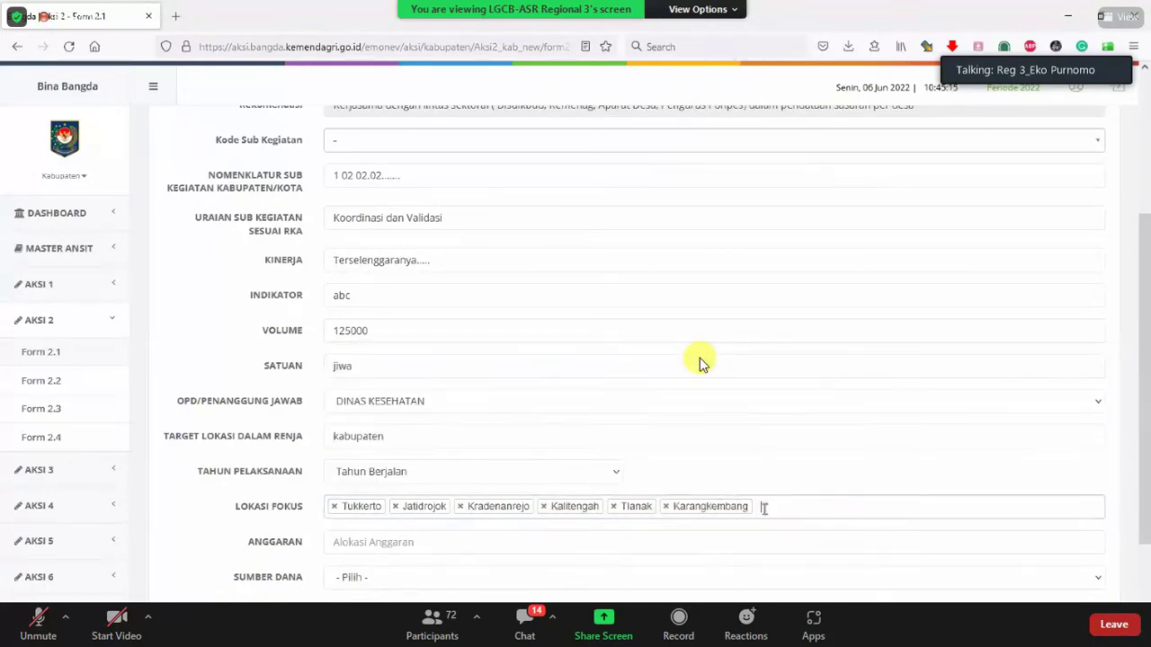
{"action": "left_click", "coordinate": [799, 509]}
{"action": "left_click", "coordinate": [585, 455]}
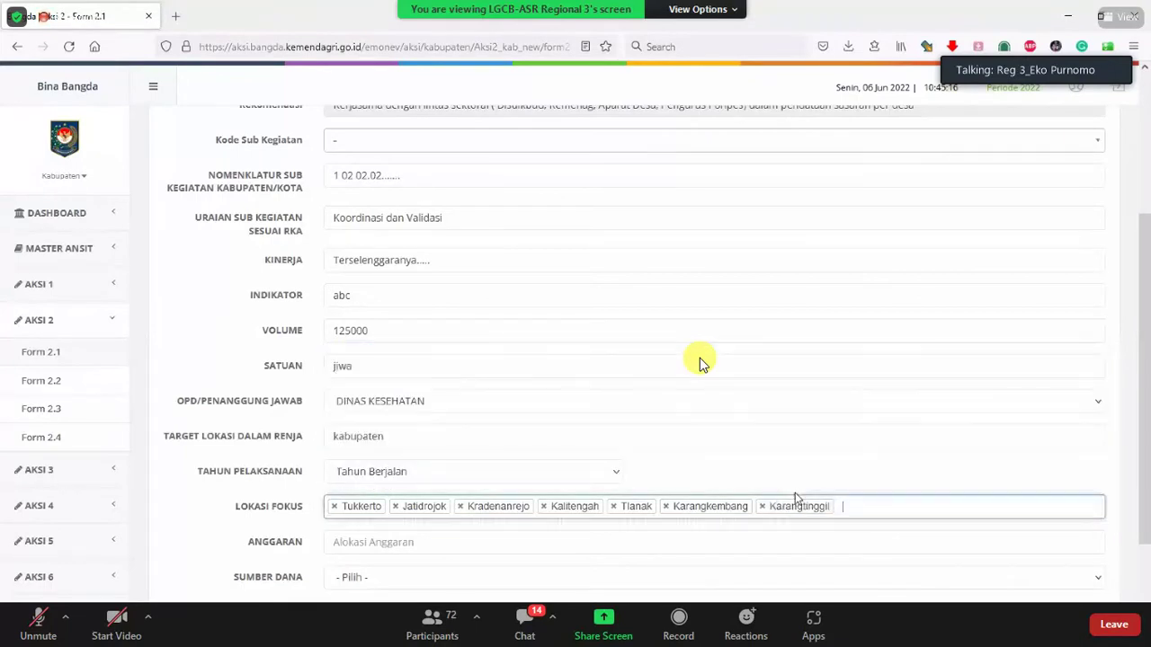
Step: Add Babatkumpul, Gunungrejo, Banjarejo and Sukomalo to the Lokasi Fokus
{"action": "left_click", "coordinate": [889, 504]}
{"action": "left_click", "coordinate": [549, 448]}
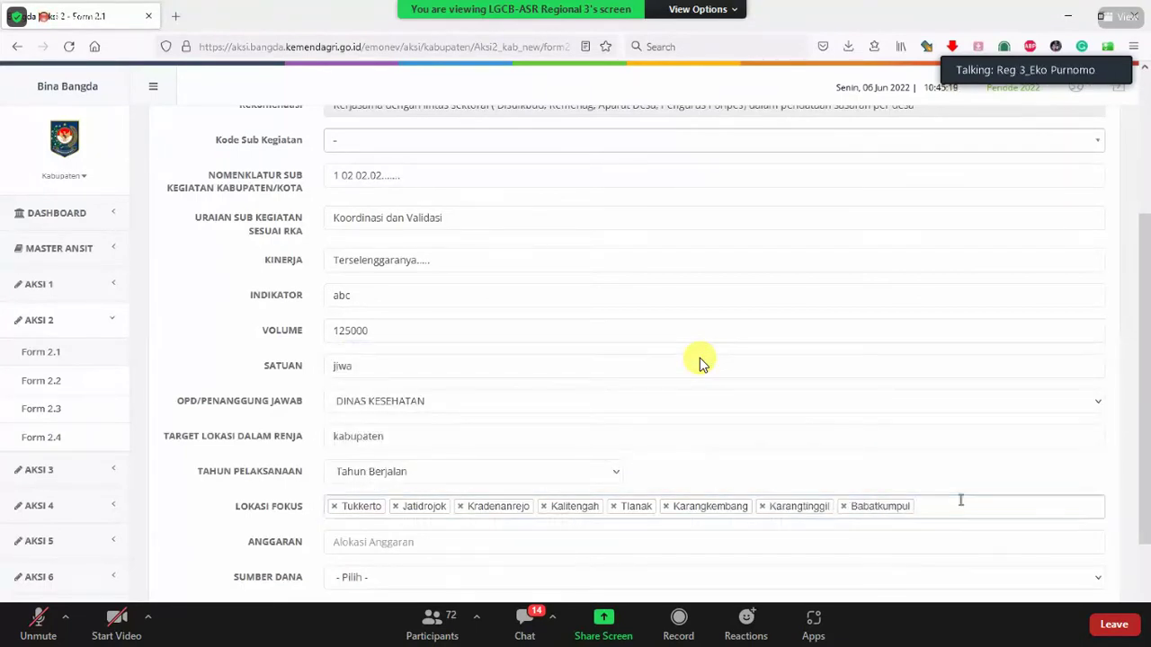
{"action": "left_click", "coordinate": [961, 500]}
{"action": "left_click", "coordinate": [527, 412]}
{"action": "left_click", "coordinate": [1032, 511]}
{"action": "left_click", "coordinate": [518, 444]}
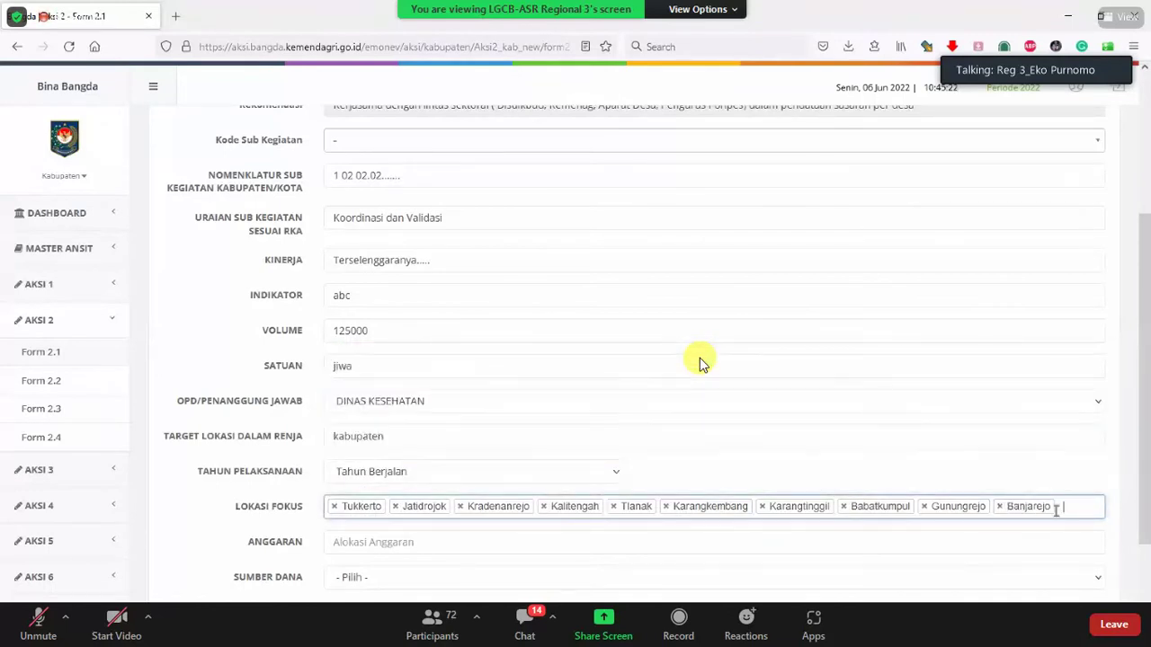
{"action": "left_click", "coordinate": [1007, 510]}
{"action": "left_click", "coordinate": [524, 397]}
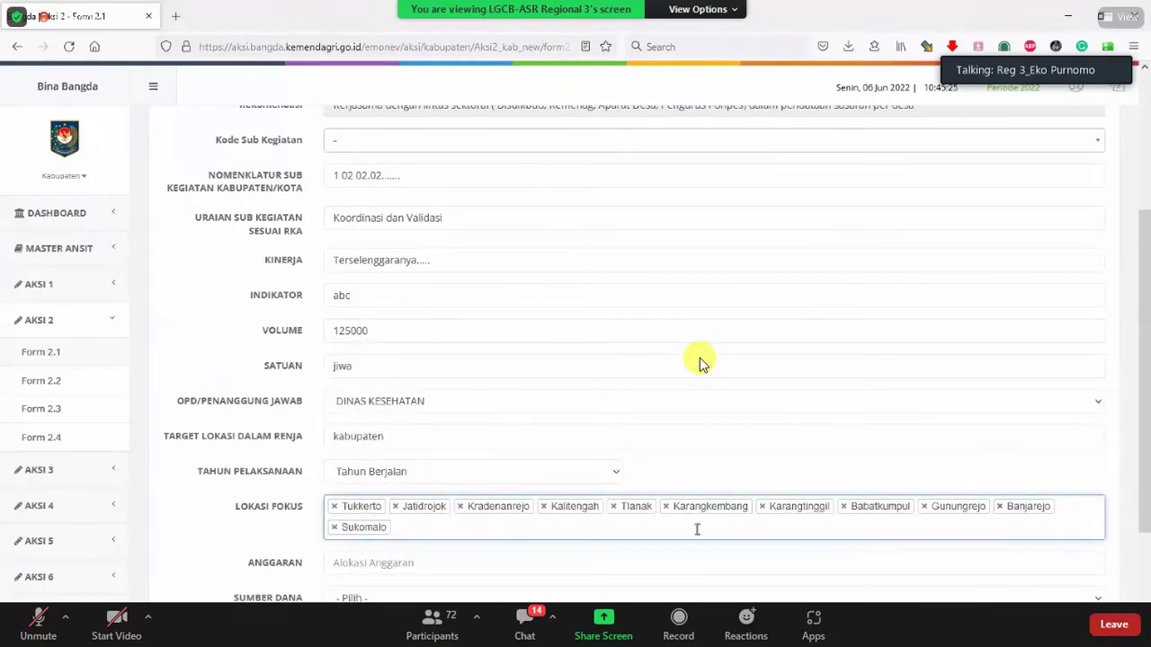
Step: Add Sumberaji, Laladan, Jatirenggo and Miru to the Lokasi Fokus
{"action": "left_click", "coordinate": [527, 528]}
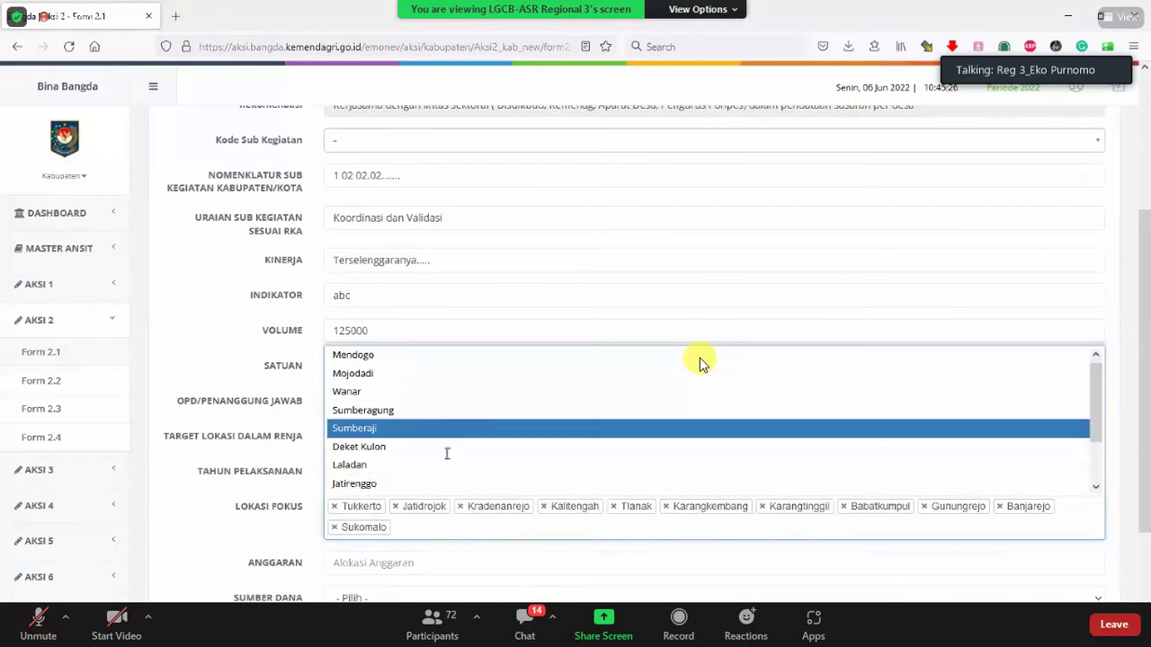
{"action": "left_click", "coordinate": [440, 429]}
{"action": "left_click", "coordinate": [503, 530]}
{"action": "left_click", "coordinate": [499, 450]}
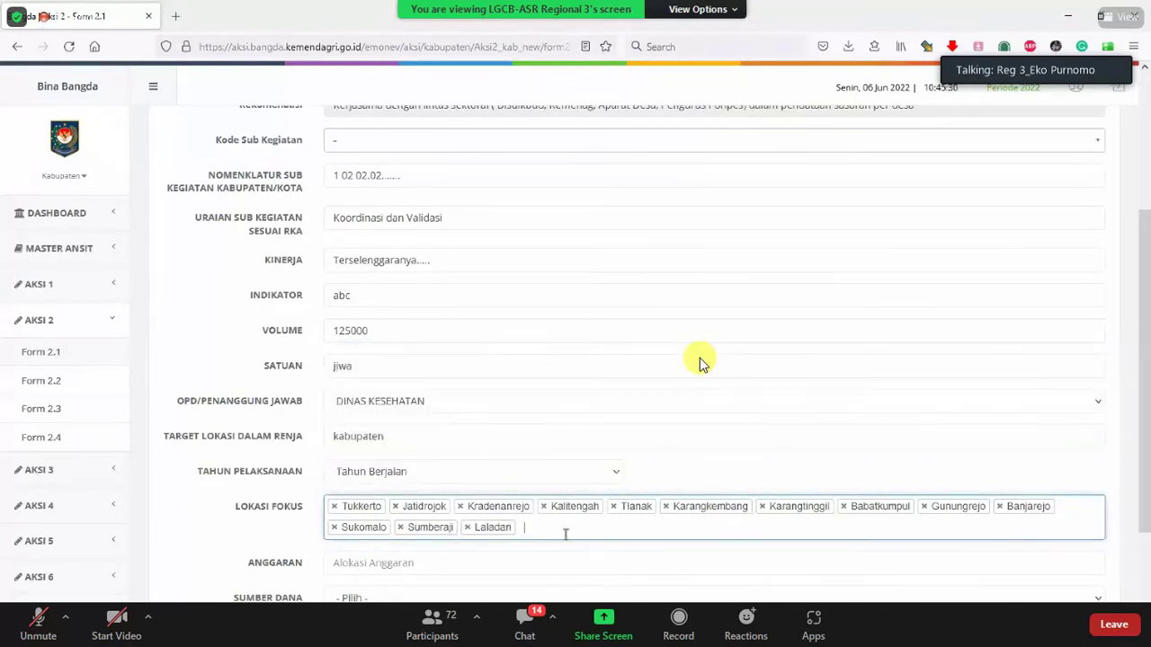
{"action": "left_click", "coordinate": [567, 540]}
{"action": "left_click", "coordinate": [480, 463]}
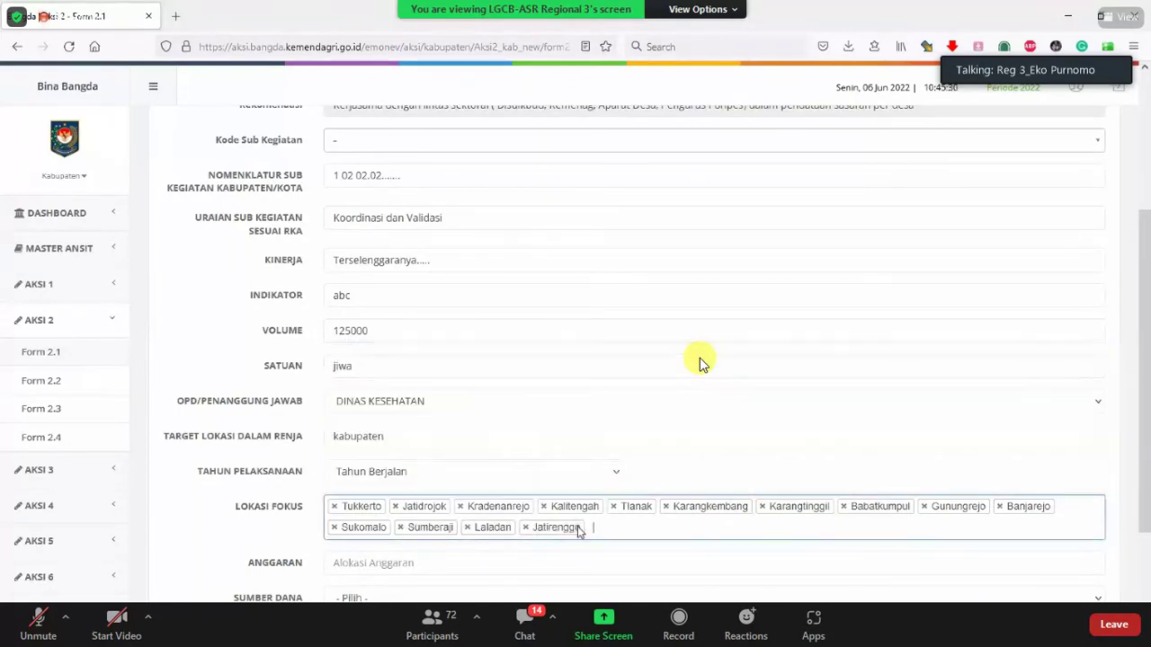
{"action": "left_click", "coordinate": [634, 531]}
{"action": "left_click", "coordinate": [534, 449]}
Step: Add Wanar, Deket Kulon, Sumberagung and Godog to the Lokasi Fokus
{"action": "left_click", "coordinate": [680, 525]}
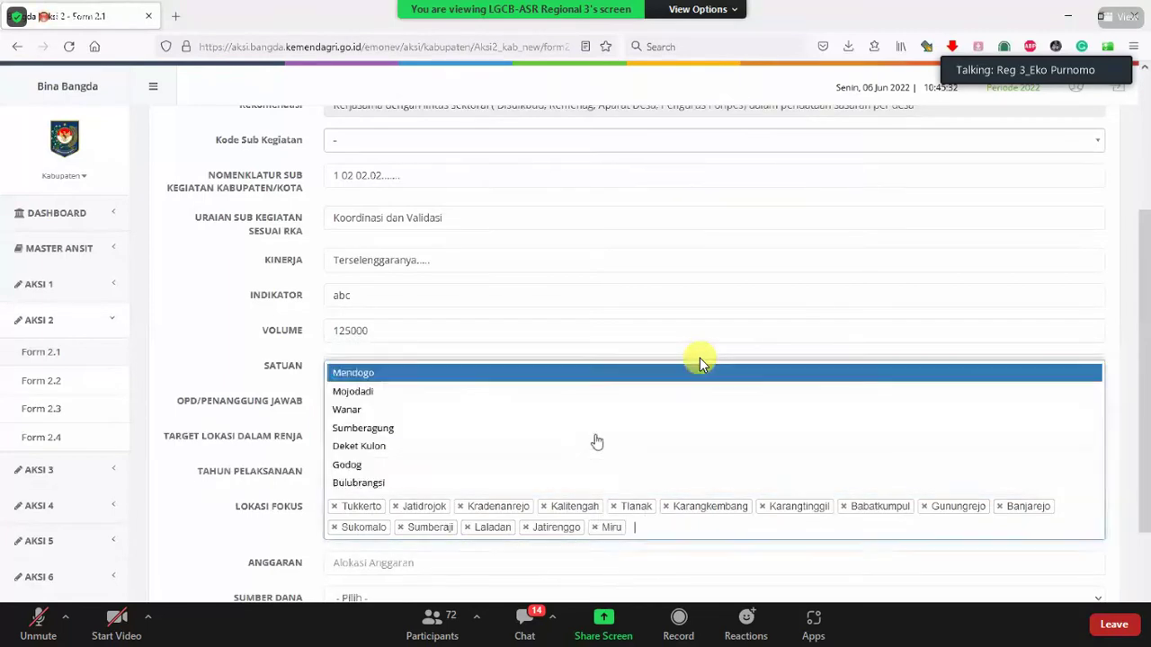
{"action": "left_click", "coordinate": [580, 411]}
{"action": "left_click", "coordinate": [747, 527]}
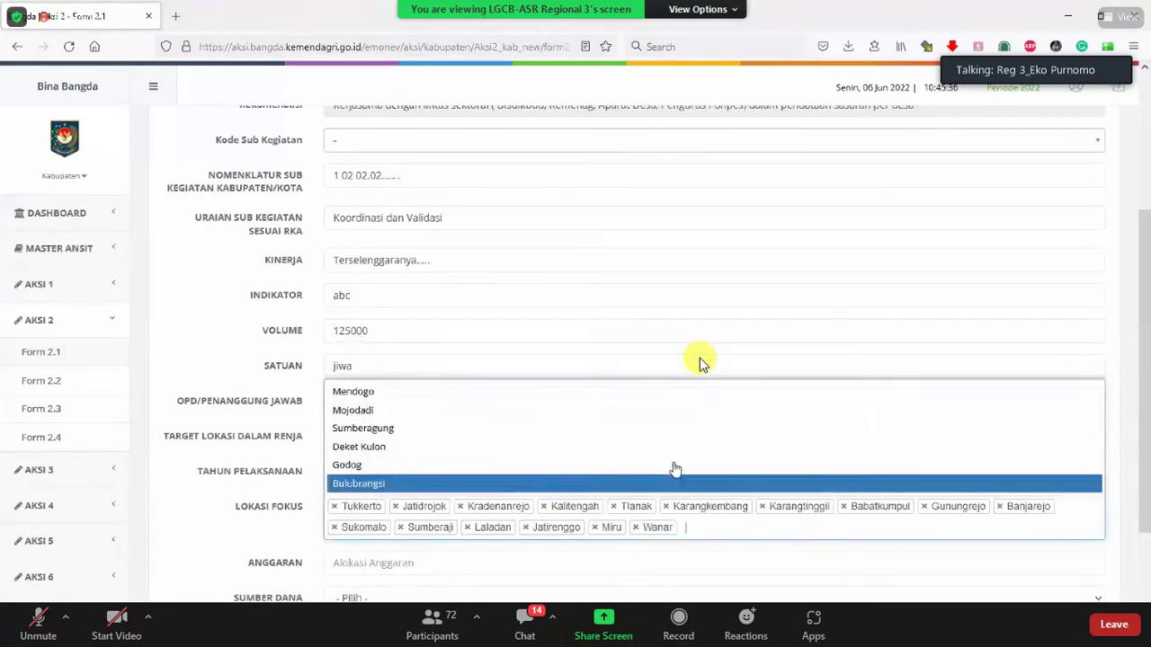
{"action": "left_click", "coordinate": [674, 447]}
{"action": "left_click", "coordinate": [795, 527]}
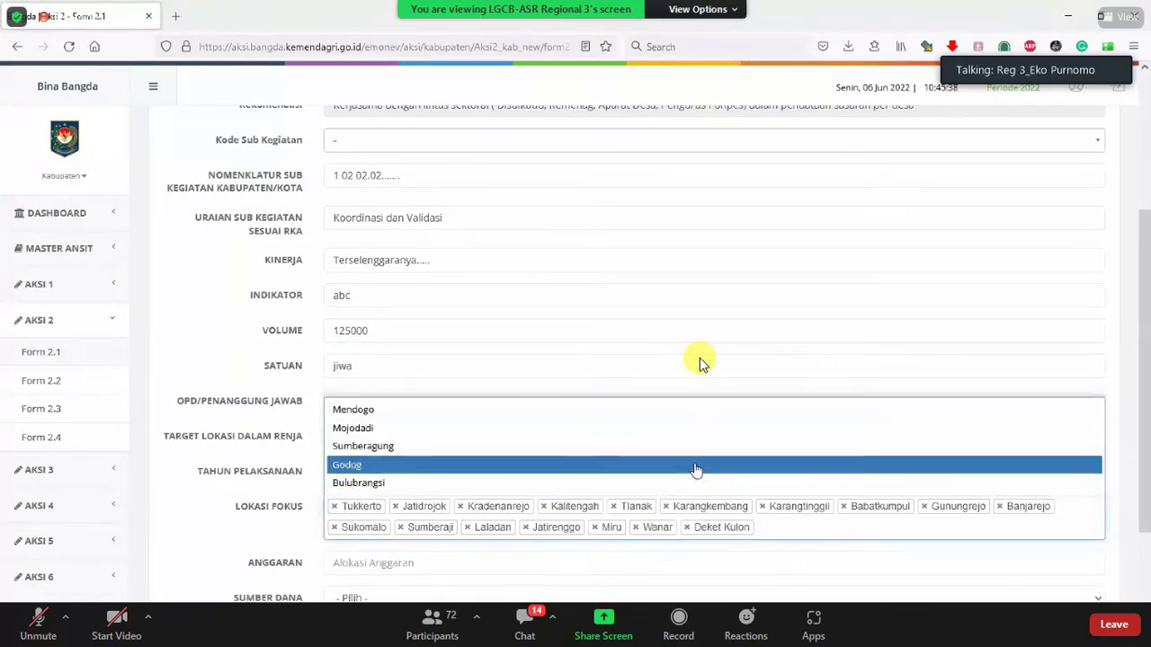
{"action": "left_click", "coordinate": [694, 448]}
{"action": "left_click", "coordinate": [890, 534]}
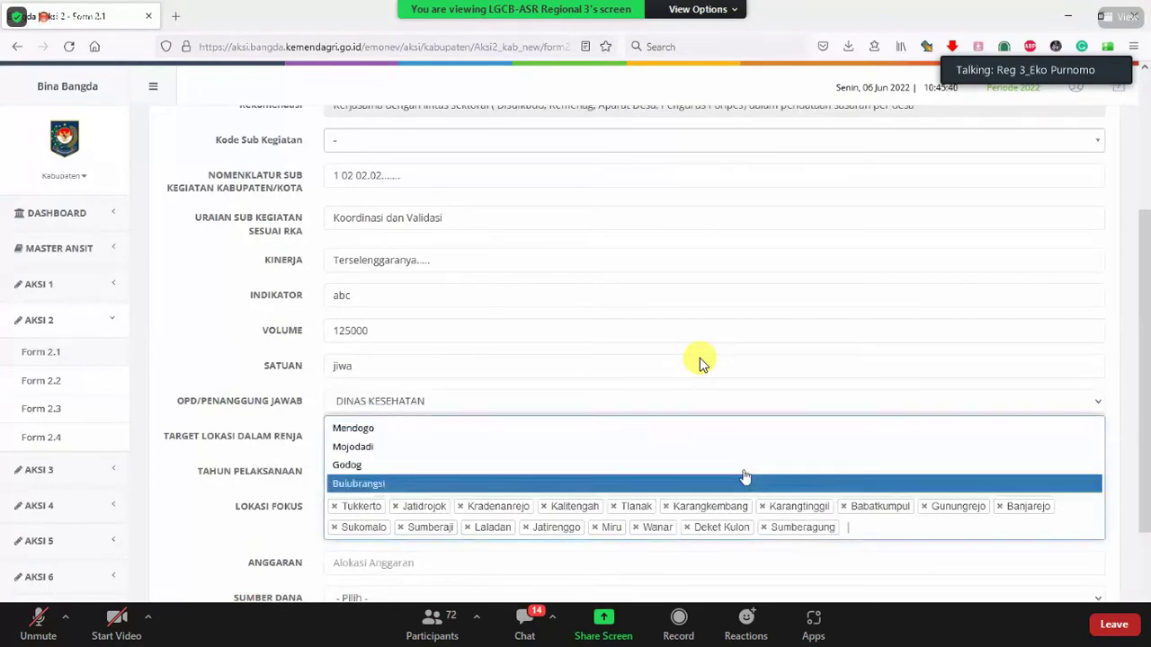
{"action": "left_click", "coordinate": [744, 466]}
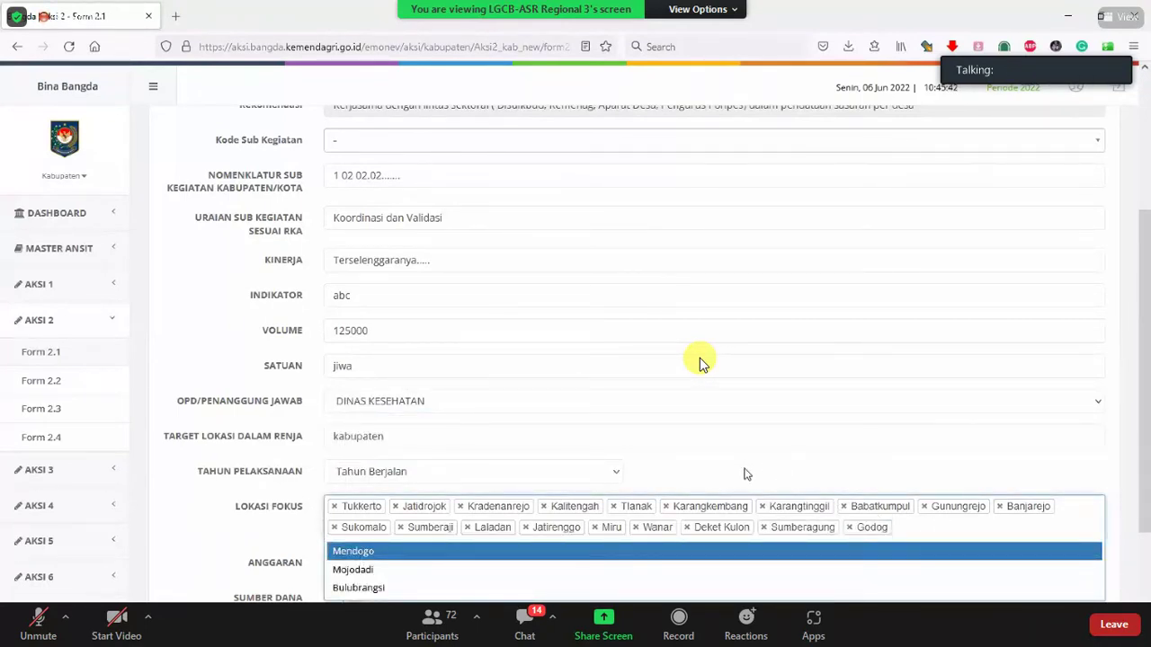
Step: Add the remaining villages Mojodadi, Mendogo and Bulubrangsi to the Lokasi Fokus
{"action": "left_click", "coordinate": [624, 570]}
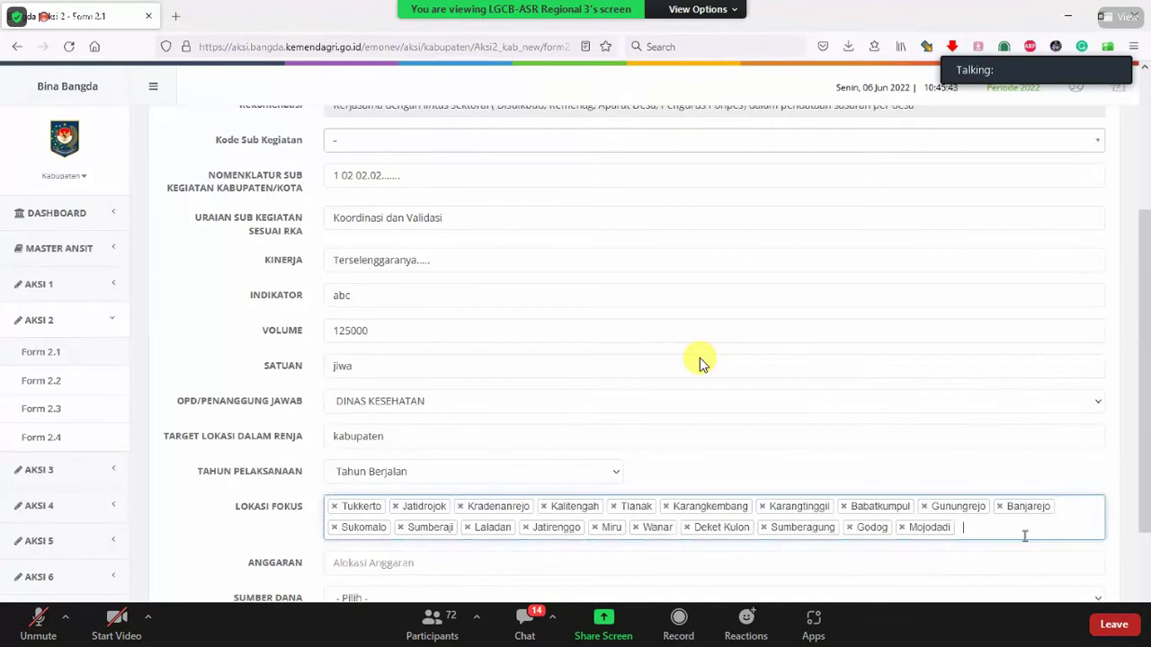
{"action": "left_click", "coordinate": [880, 510]}
{"action": "left_click", "coordinate": [768, 550]}
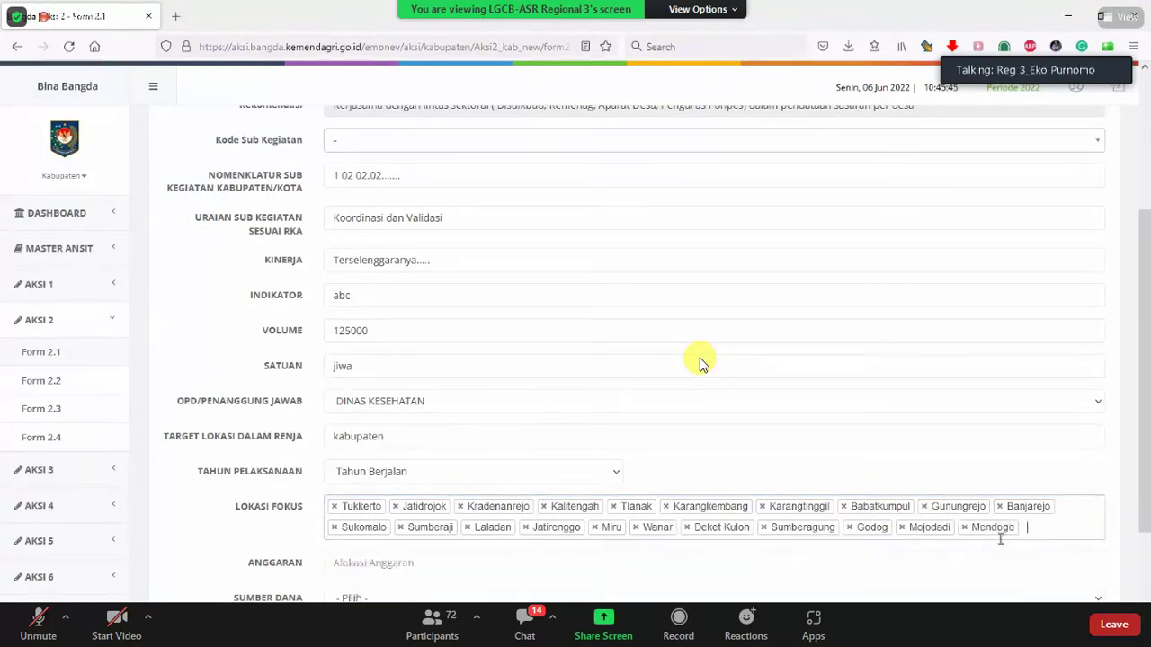
{"action": "left_click", "coordinate": [1058, 532]}
{"action": "left_click", "coordinate": [830, 552]}
Step: Set the Anggaran to 50000000 and the Sumber Dana to APBN
{"action": "scroll", "coordinate": [733, 451], "scroll_direction": "down", "scroll_amount": 1}
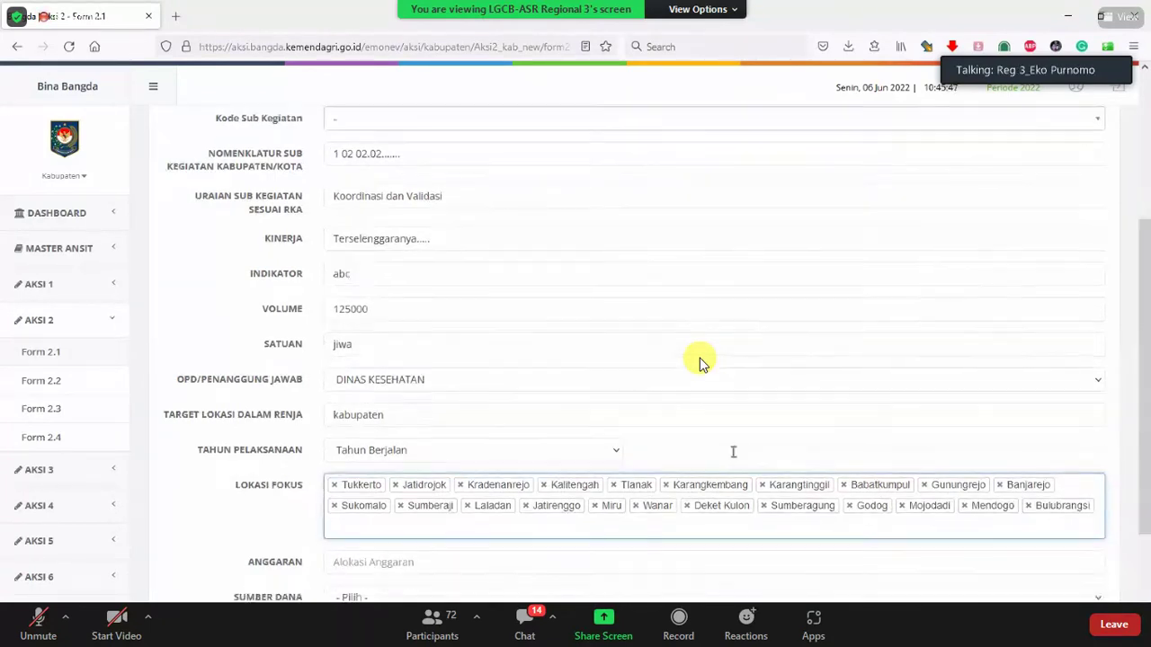
{"action": "scroll", "coordinate": [732, 452], "scroll_direction": "down", "scroll_amount": 2}
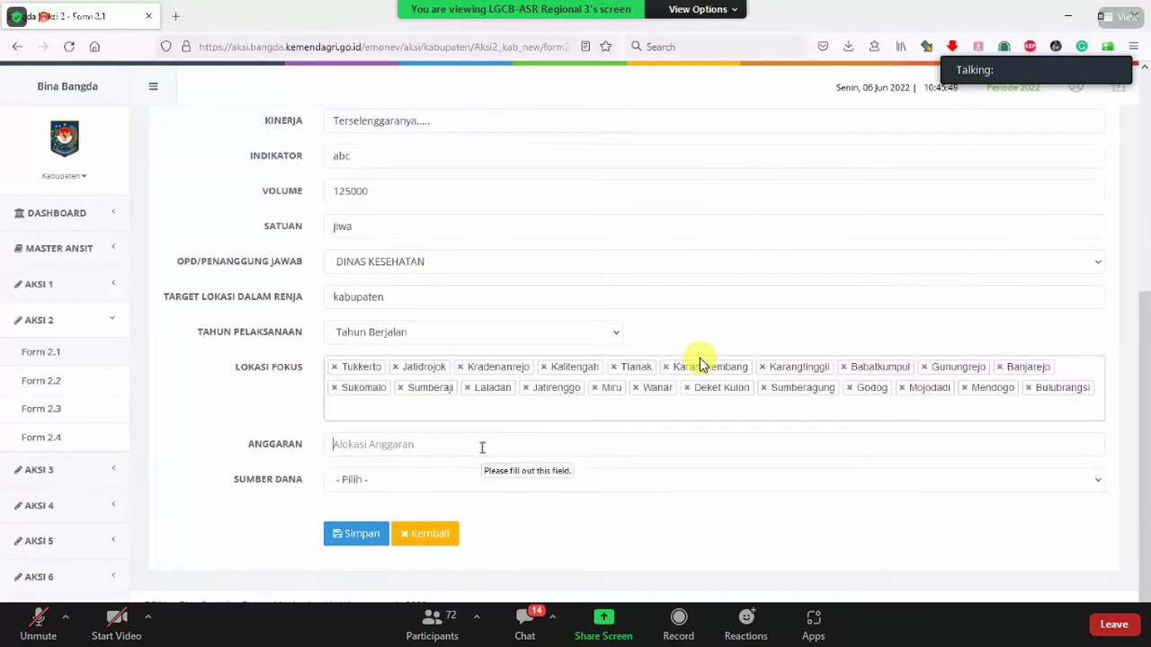
{"action": "type", "text": "50000000"}
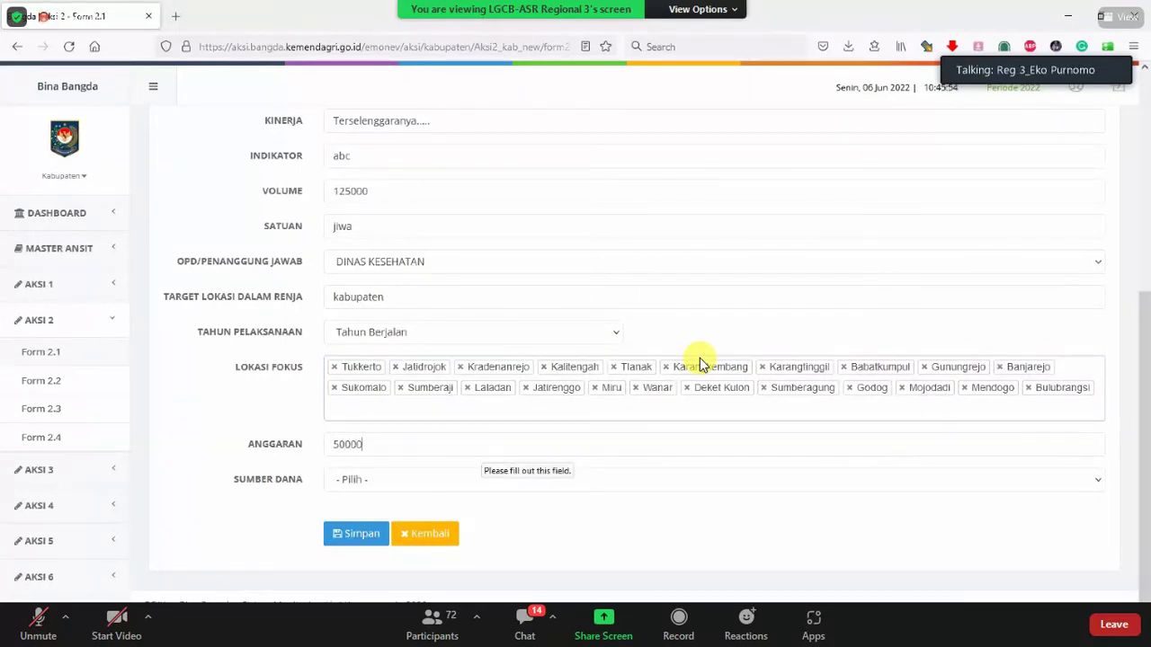
{"action": "left_click", "coordinate": [516, 491]}
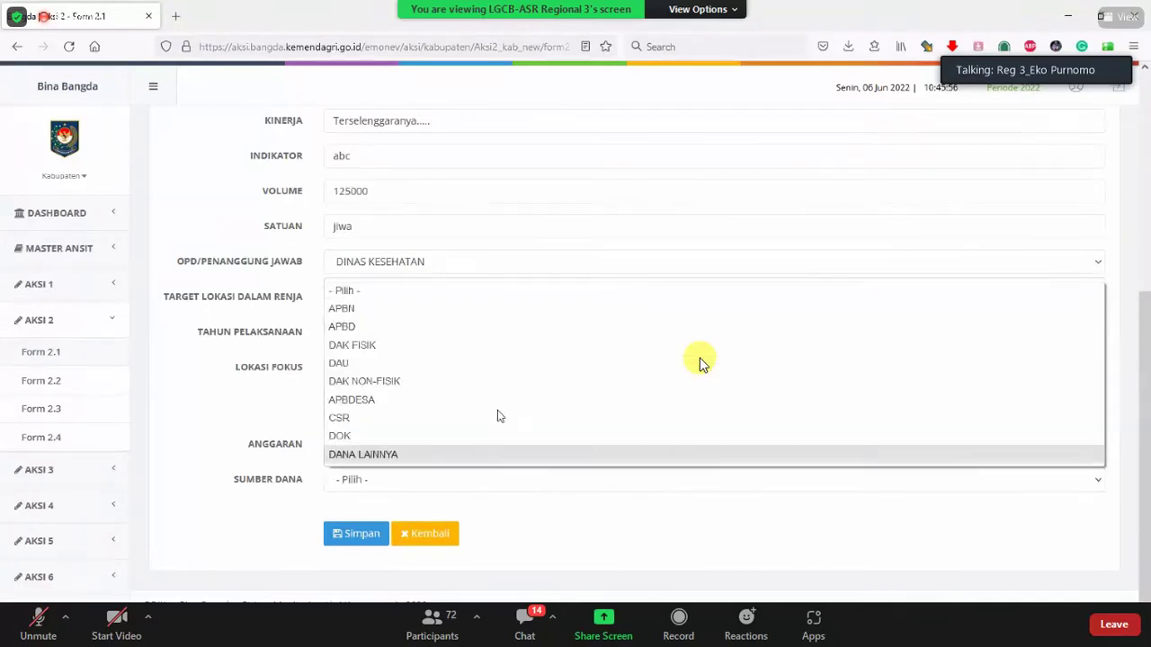
{"action": "left_click", "coordinate": [472, 312]}
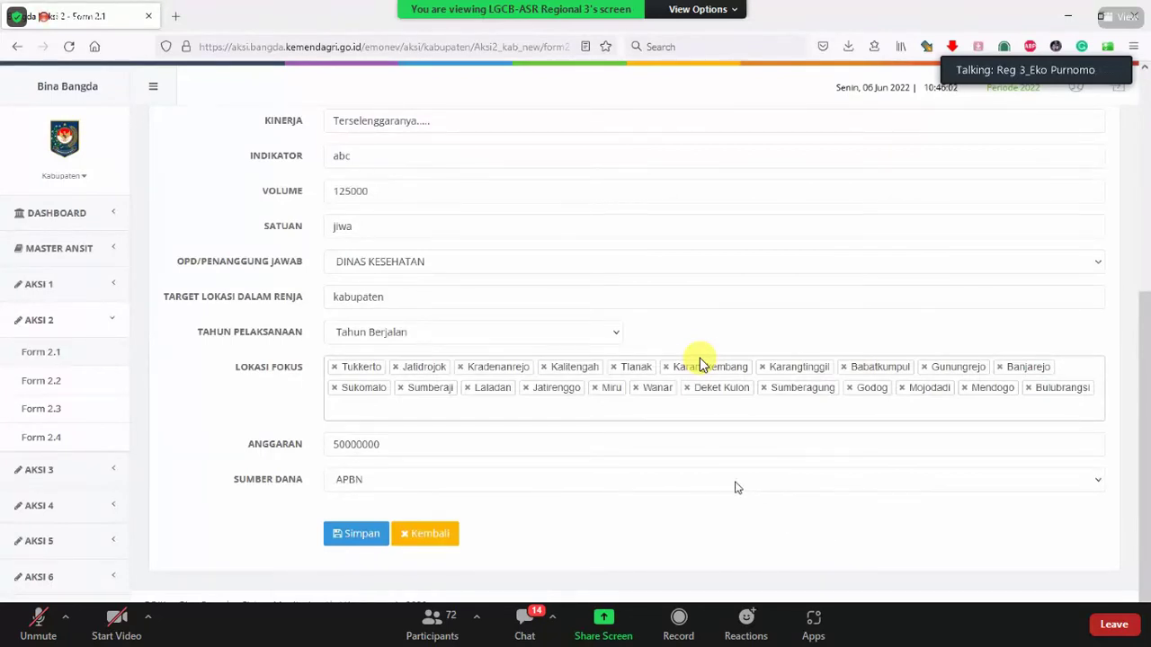
Step: Review the completed Form 2.1 entry from start to end and save it
{"action": "scroll", "coordinate": [701, 365], "scroll_direction": "up", "scroll_amount": 5}
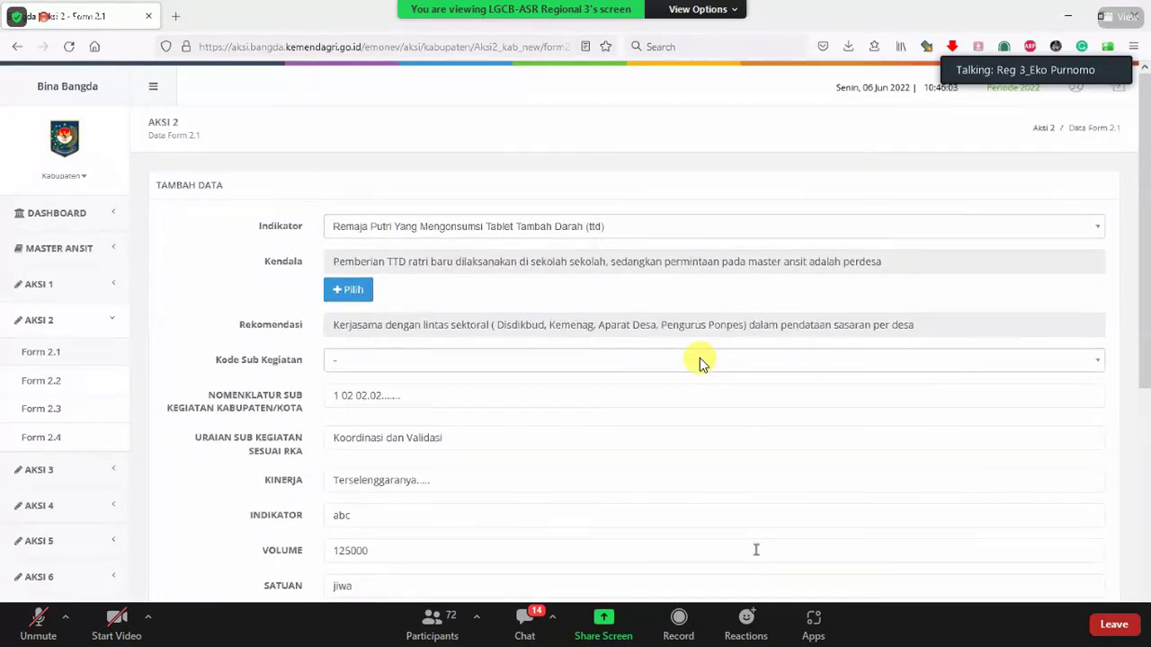
{"action": "scroll", "coordinate": [702, 364], "scroll_direction": "down", "scroll_amount": 5}
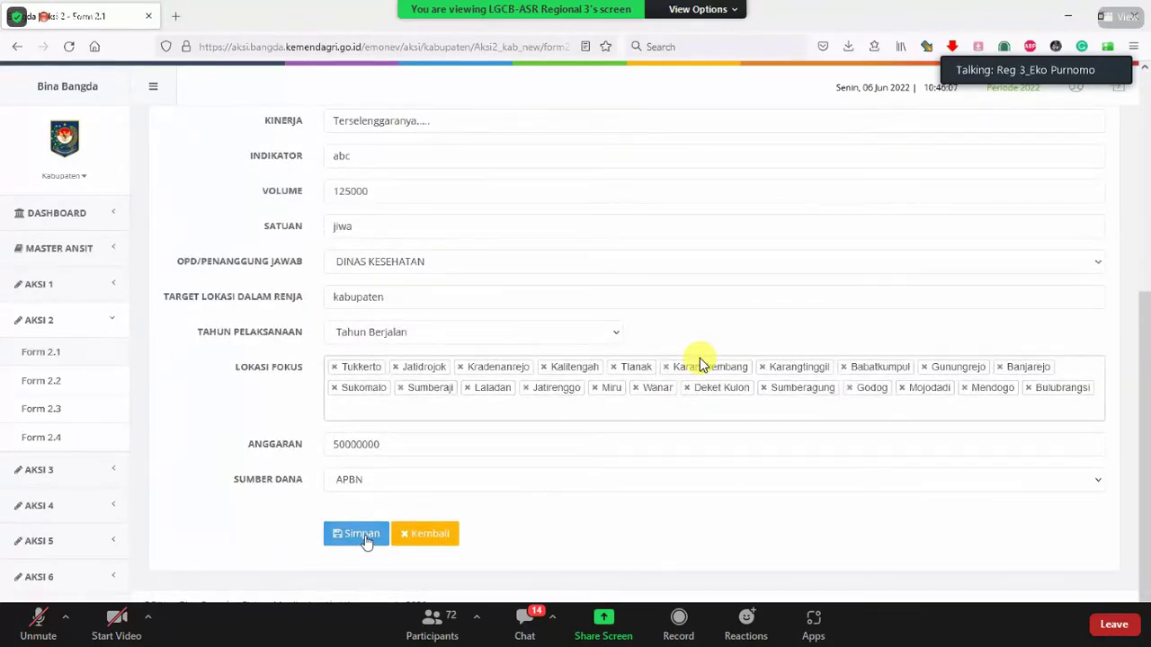
{"action": "left_click", "coordinate": [365, 536]}
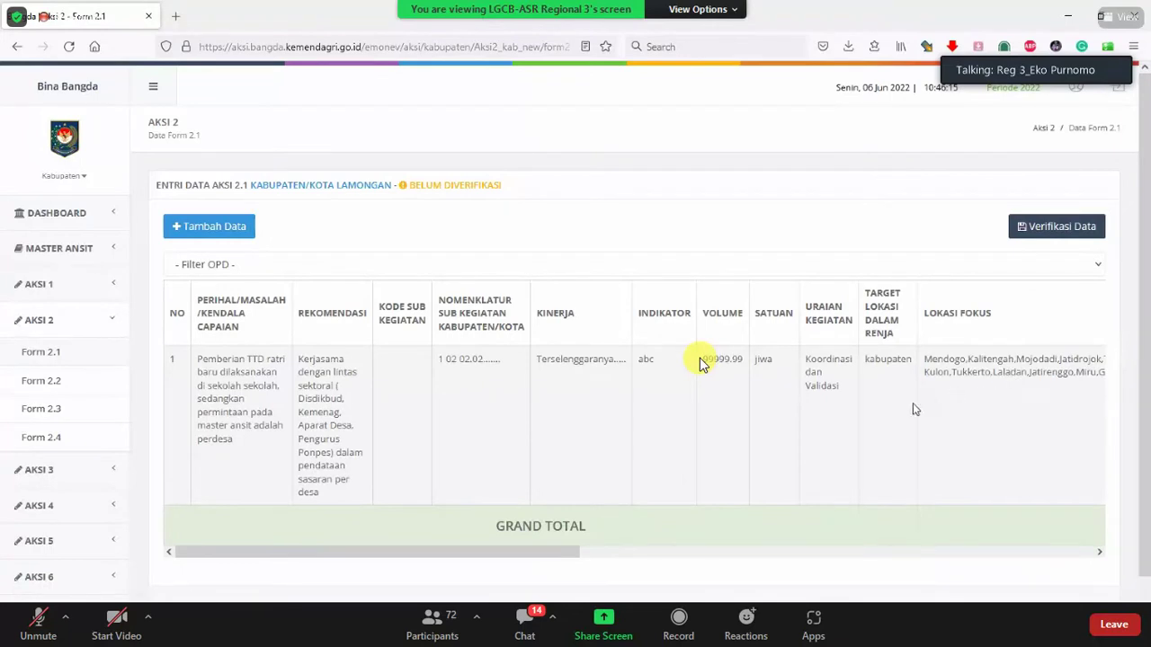
Step: Review all columns of the saved Form 2.1 entry, check its details in the edit form, and return without saving
{"action": "left_click_drag", "start_coordinate": [572, 552], "coordinate": [609, 558]}
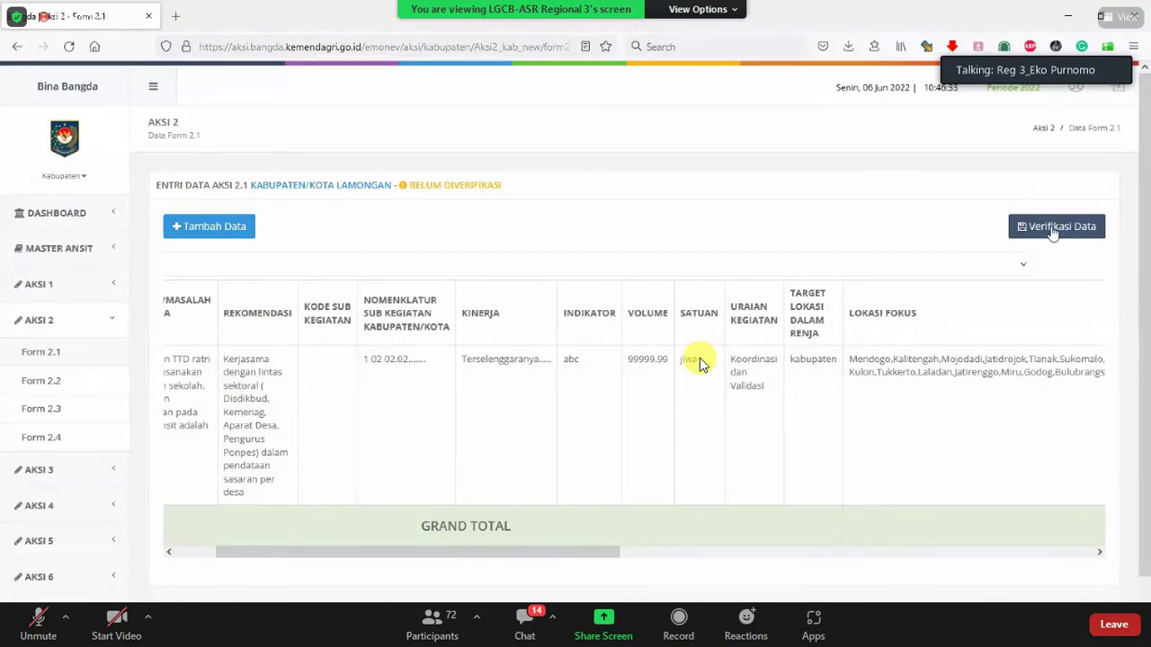
{"action": "left_click_drag", "start_coordinate": [608, 552], "coordinate": [1115, 556]}
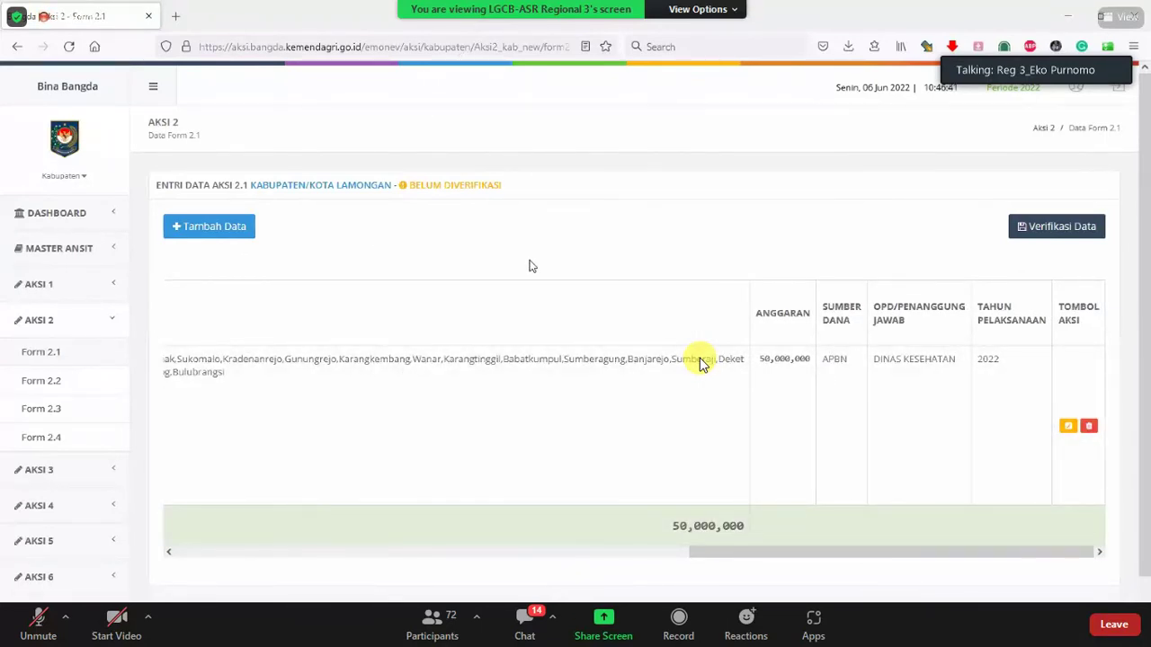
{"action": "left_click", "coordinate": [1069, 428]}
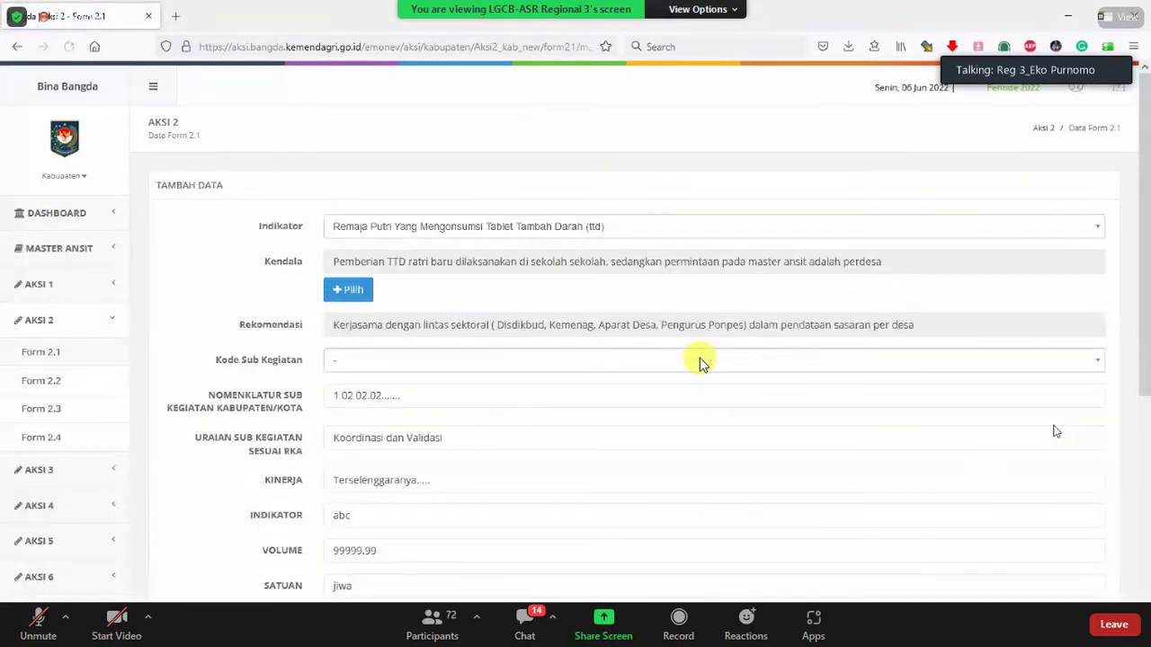
{"action": "scroll", "coordinate": [701, 363], "scroll_direction": "down", "scroll_amount": 4}
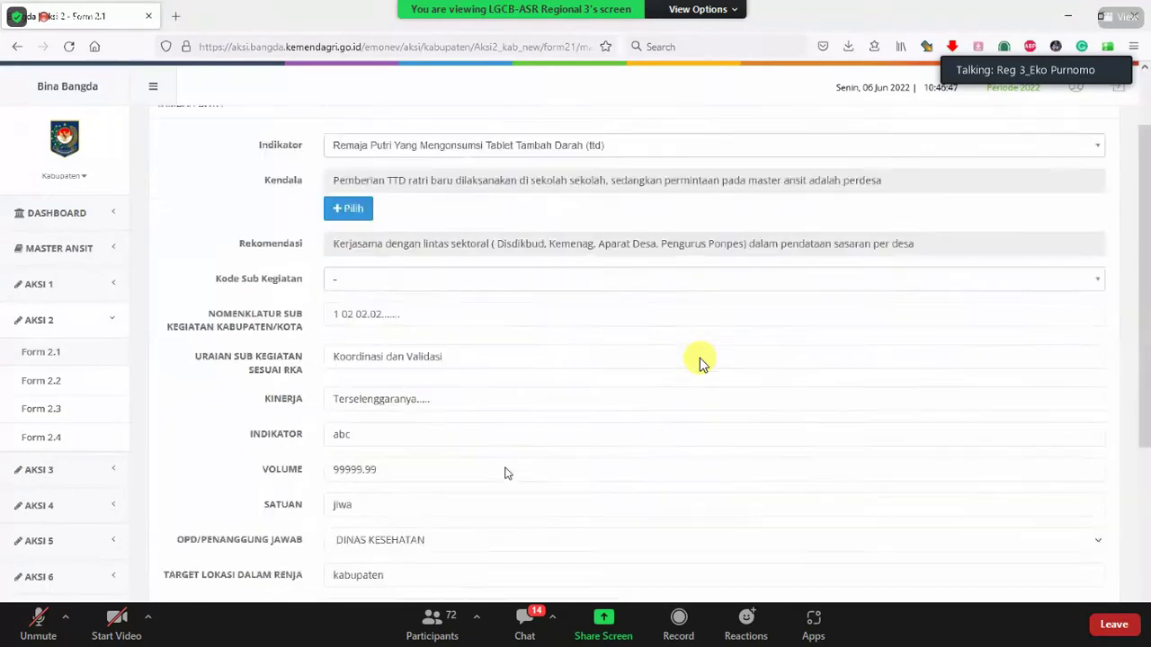
{"action": "scroll", "coordinate": [702, 362], "scroll_direction": "up", "scroll_amount": 4}
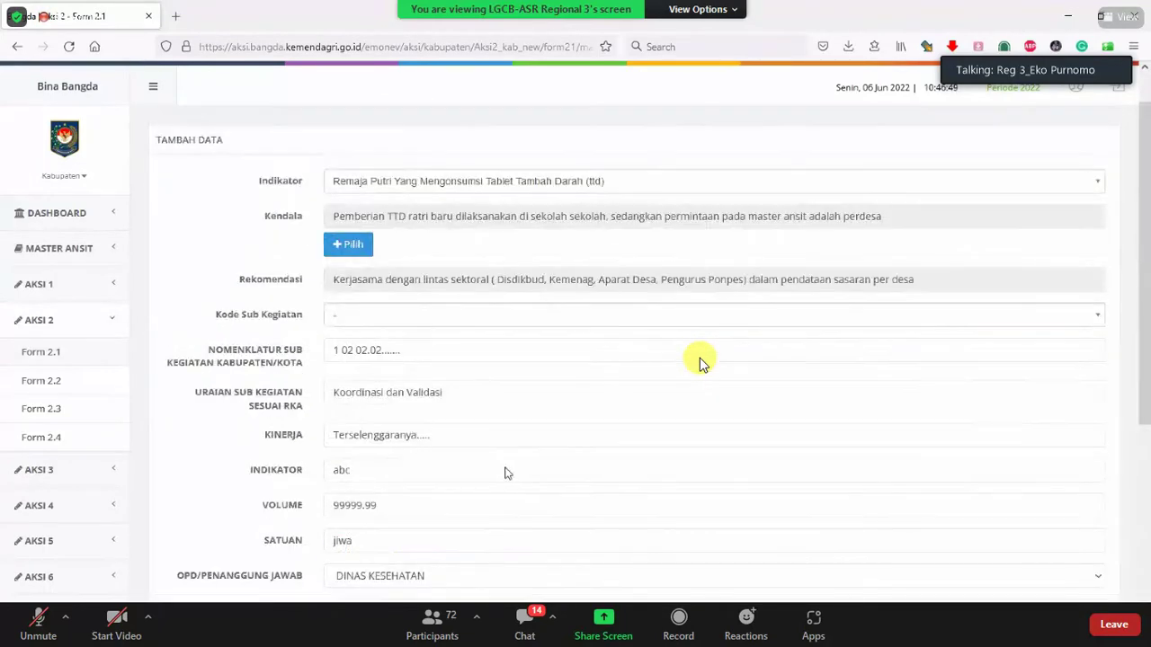
{"action": "scroll", "coordinate": [702, 362], "scroll_direction": "down", "scroll_amount": 4}
{"action": "left_click", "coordinate": [422, 536]}
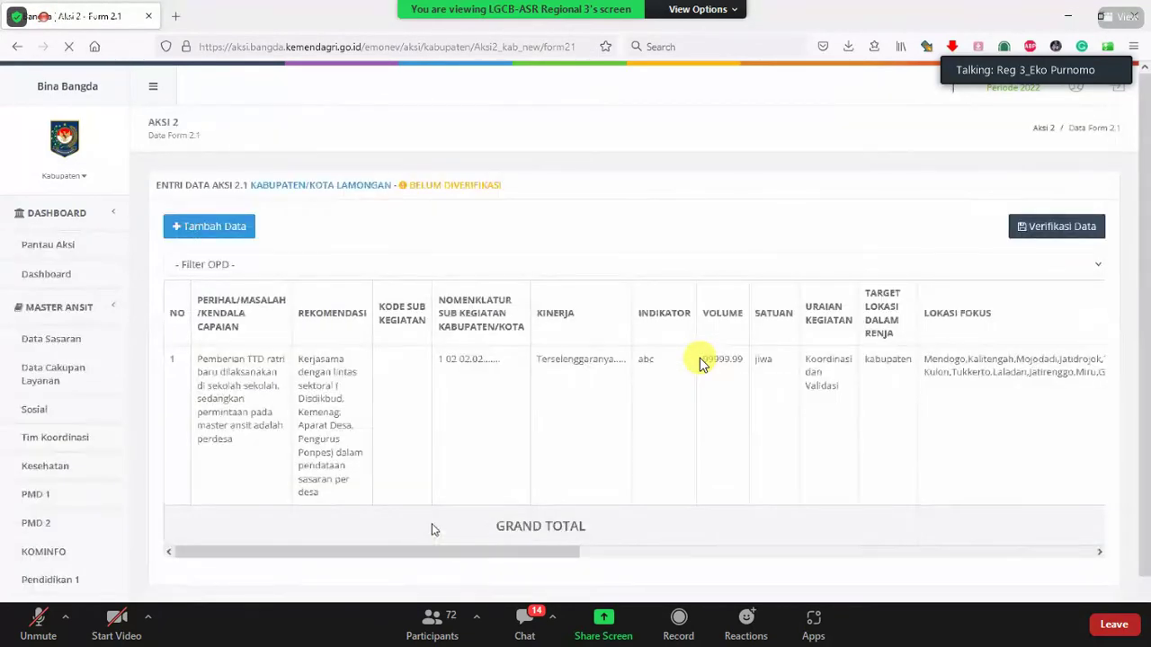
Step: Reopen the Form 2.1 entry for editing, check every field from Indikator to Sumber Dana, and go back without changes
{"action": "left_click_drag", "start_coordinate": [562, 557], "coordinate": [1076, 558]}
{"action": "left_click", "coordinate": [1069, 428]}
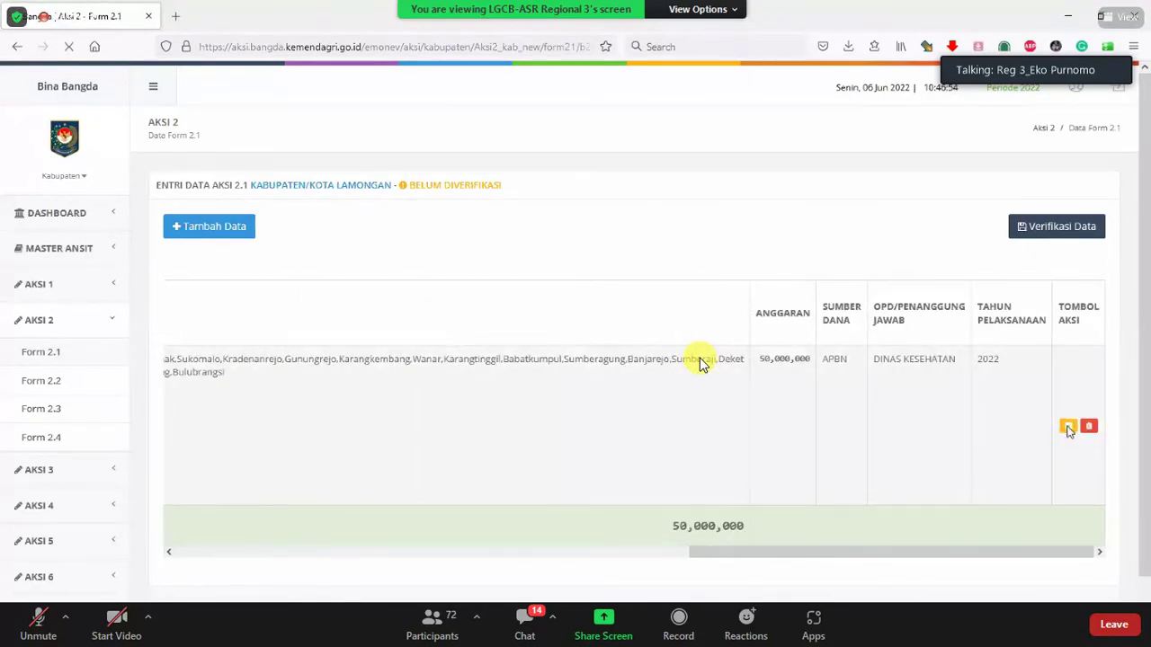
{"action": "scroll", "coordinate": [702, 363], "scroll_direction": "down", "scroll_amount": 4}
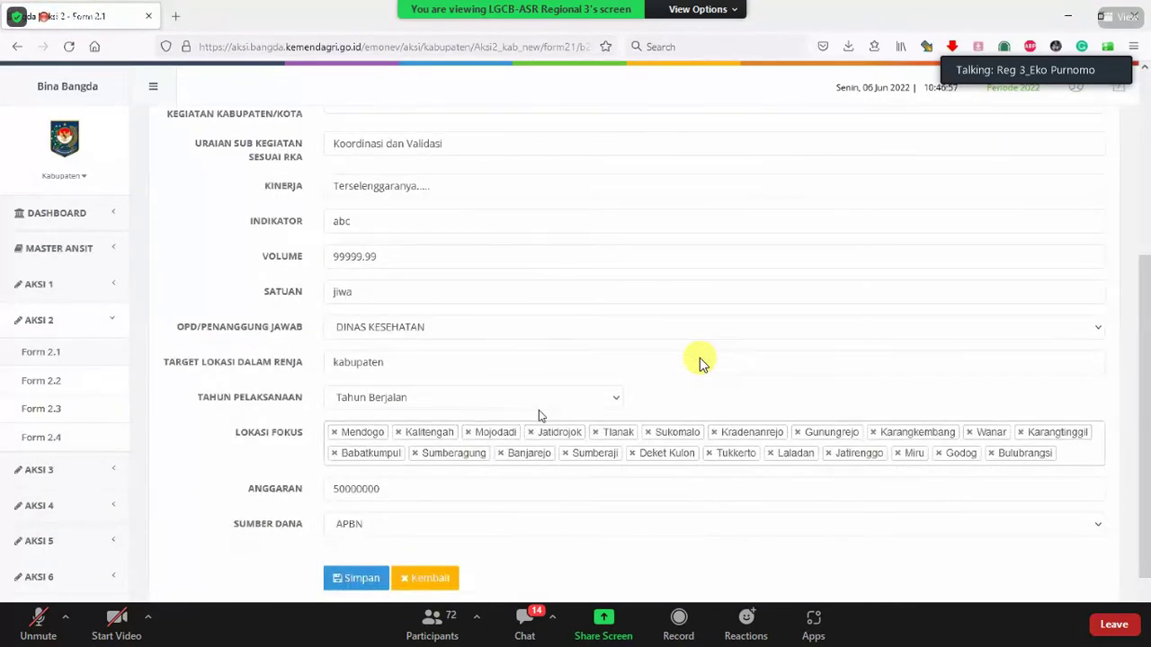
{"action": "scroll", "coordinate": [702, 362], "scroll_direction": "up", "scroll_amount": 4}
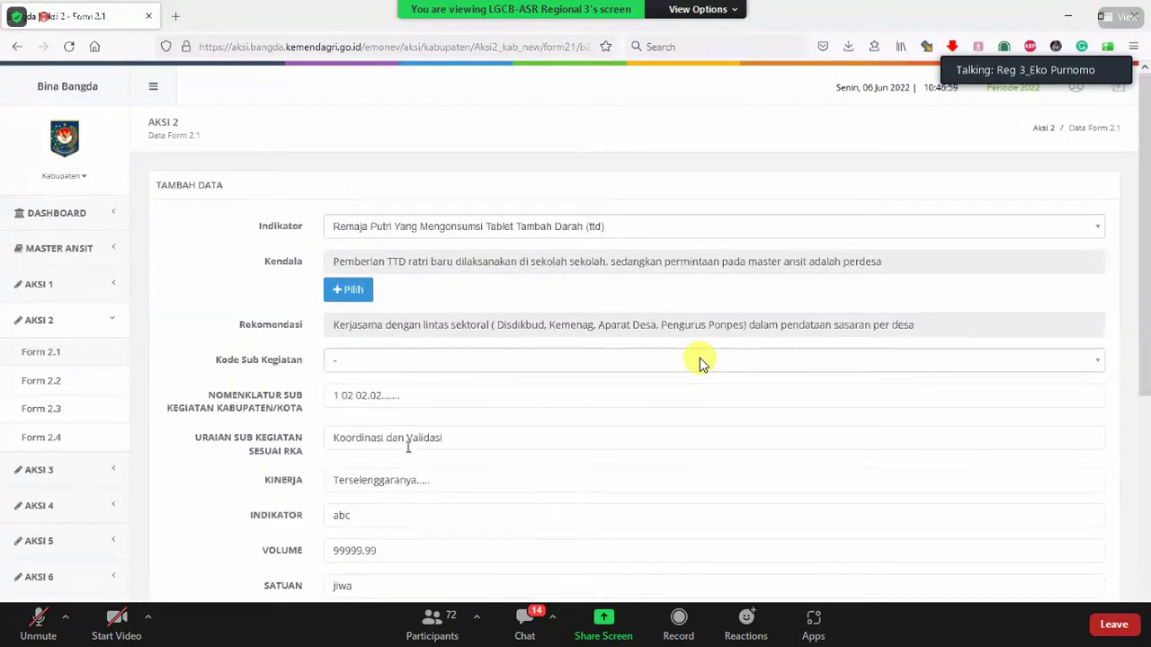
{"action": "scroll", "coordinate": [703, 363], "scroll_direction": "down", "scroll_amount": 3}
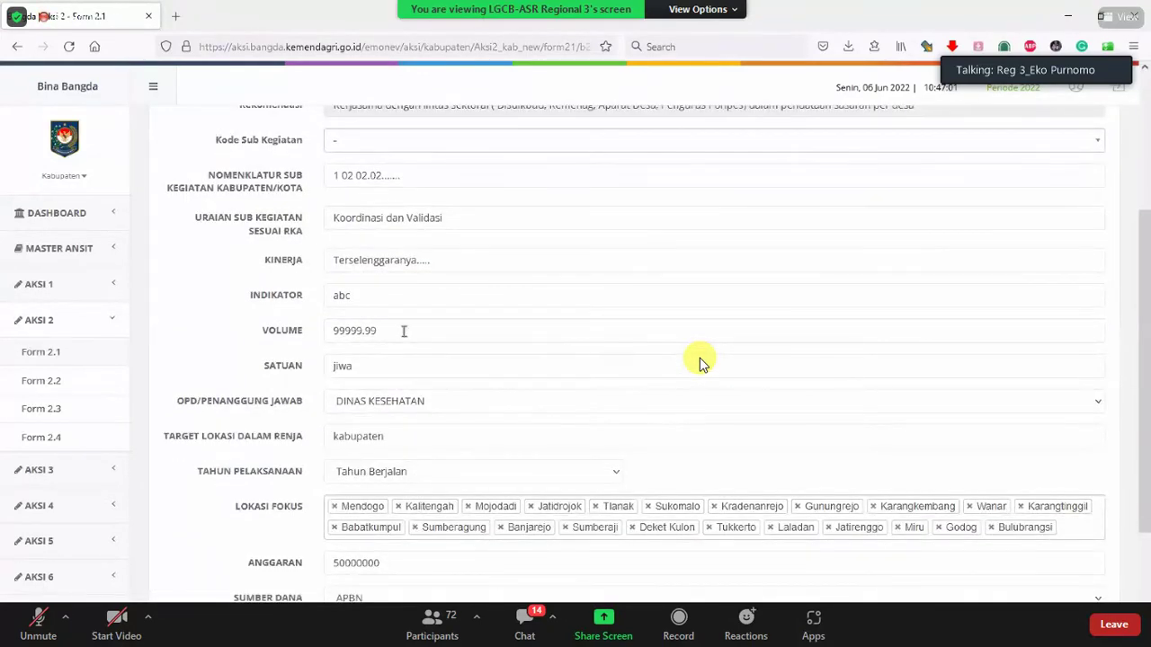
{"action": "scroll", "coordinate": [701, 363], "scroll_direction": "down", "scroll_amount": 2}
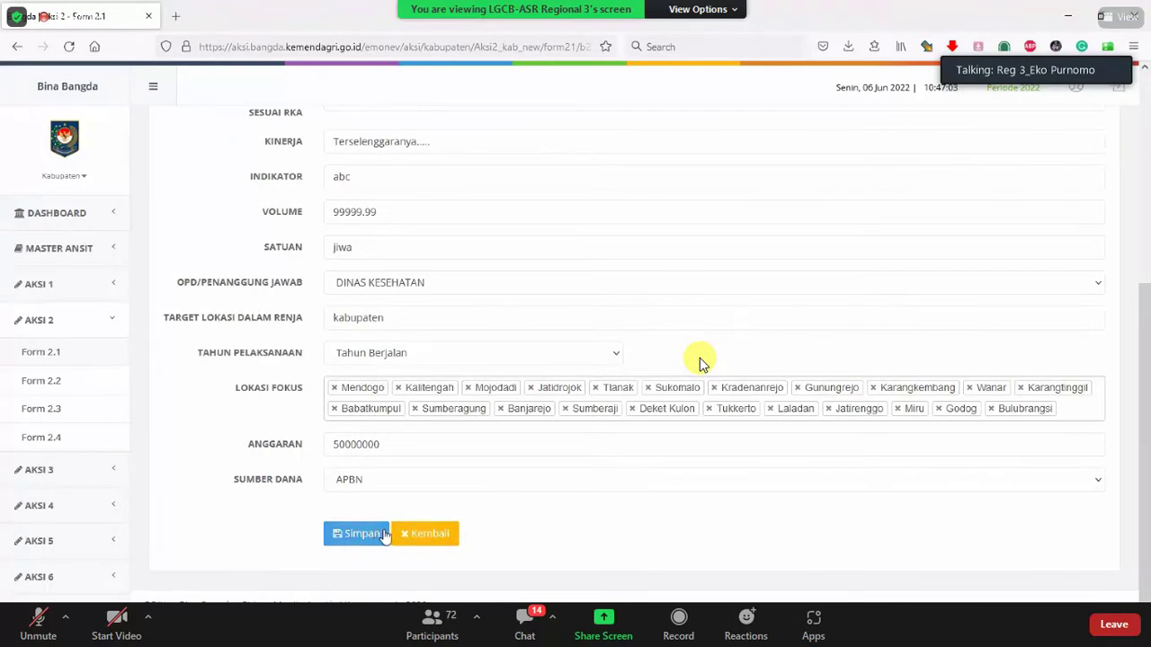
{"action": "left_click", "coordinate": [415, 535]}
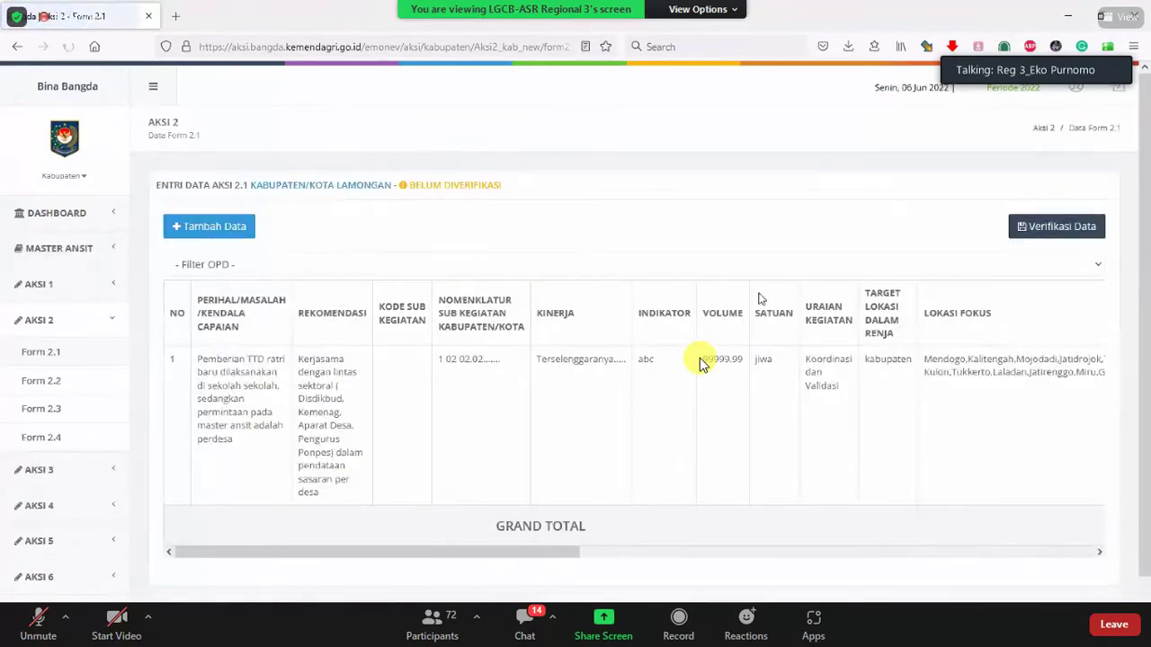
Step: Verify the Form 2.1 data for Kabupaten Lamongan and confirm the verification
{"action": "left_click", "coordinate": [1052, 226]}
{"action": "left_click", "coordinate": [664, 280]}
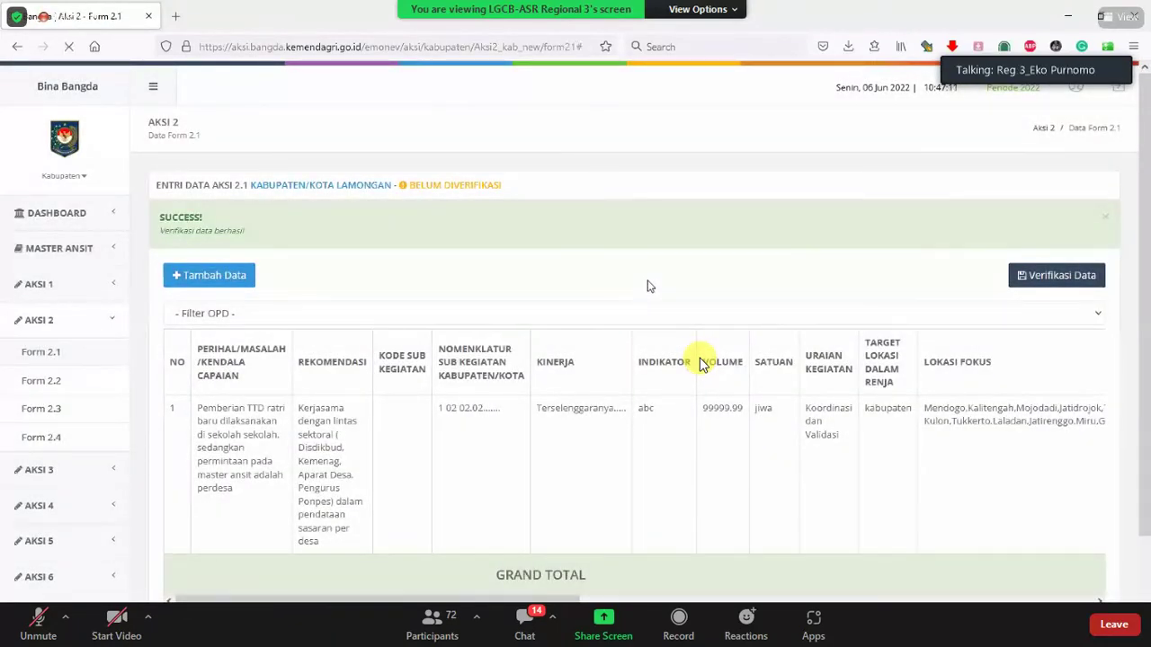
Step: Open Form 2.2 and check its data under the Tahun Berjalan and Tahun Rencana filters, ending on Tahun Berjalan
{"action": "left_click", "coordinate": [41, 382]}
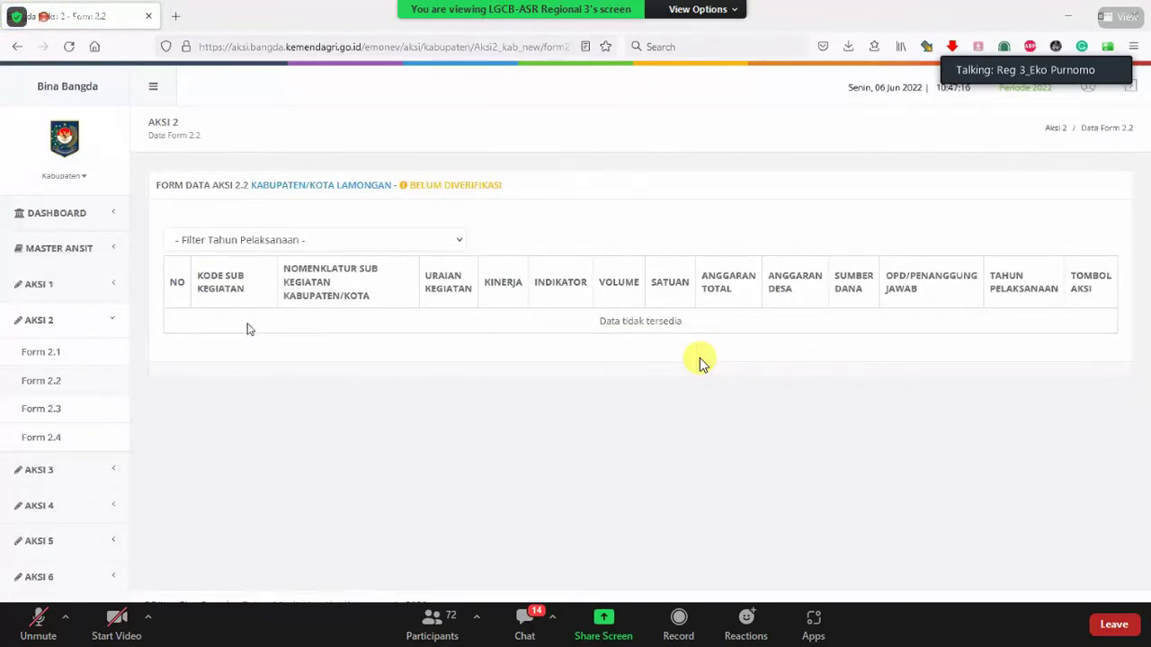
{"action": "left_click", "coordinate": [455, 241]}
{"action": "left_click", "coordinate": [391, 288]}
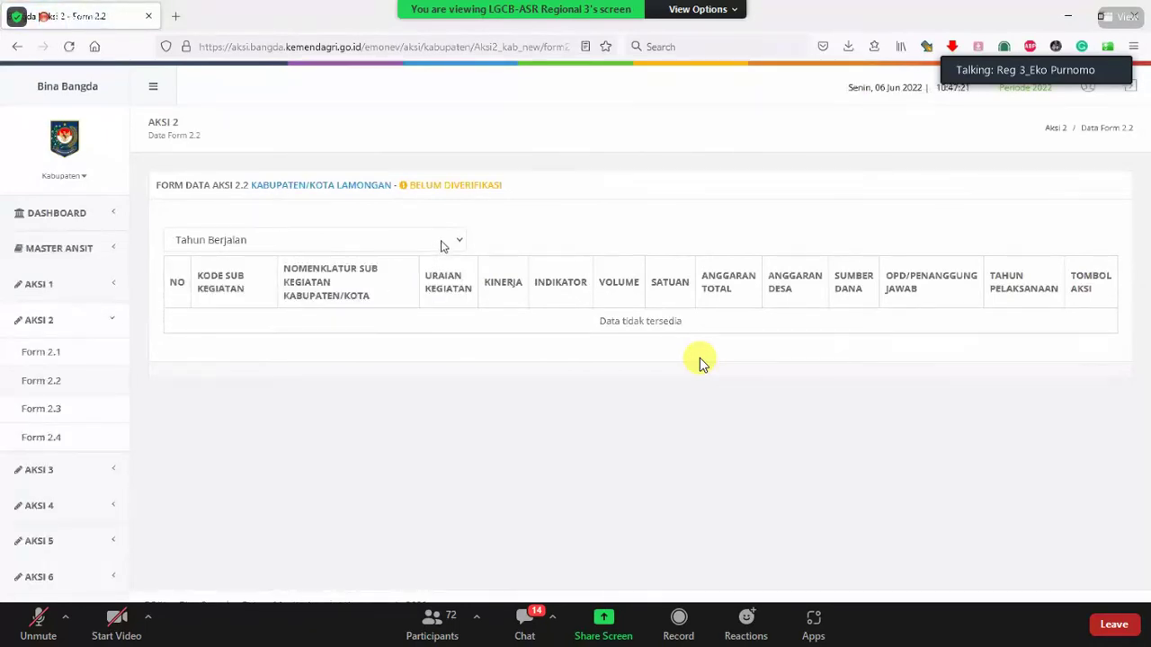
{"action": "left_click", "coordinate": [443, 243]}
{"action": "left_click", "coordinate": [392, 304]}
{"action": "left_click", "coordinate": [462, 243]}
{"action": "left_click", "coordinate": [391, 282]}
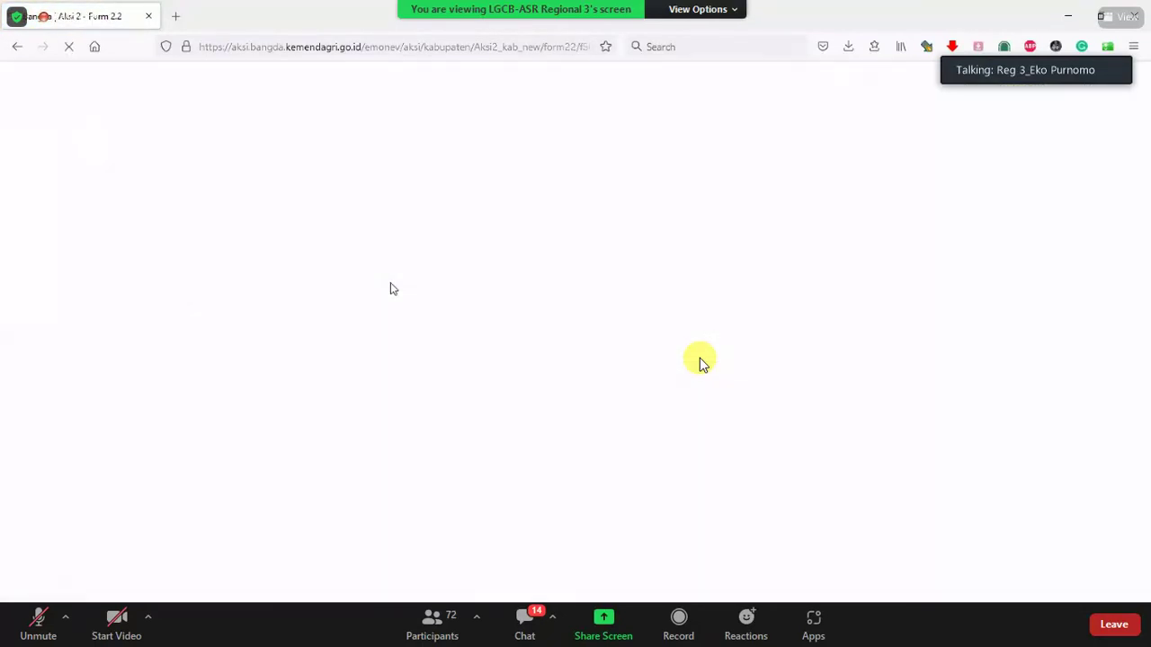
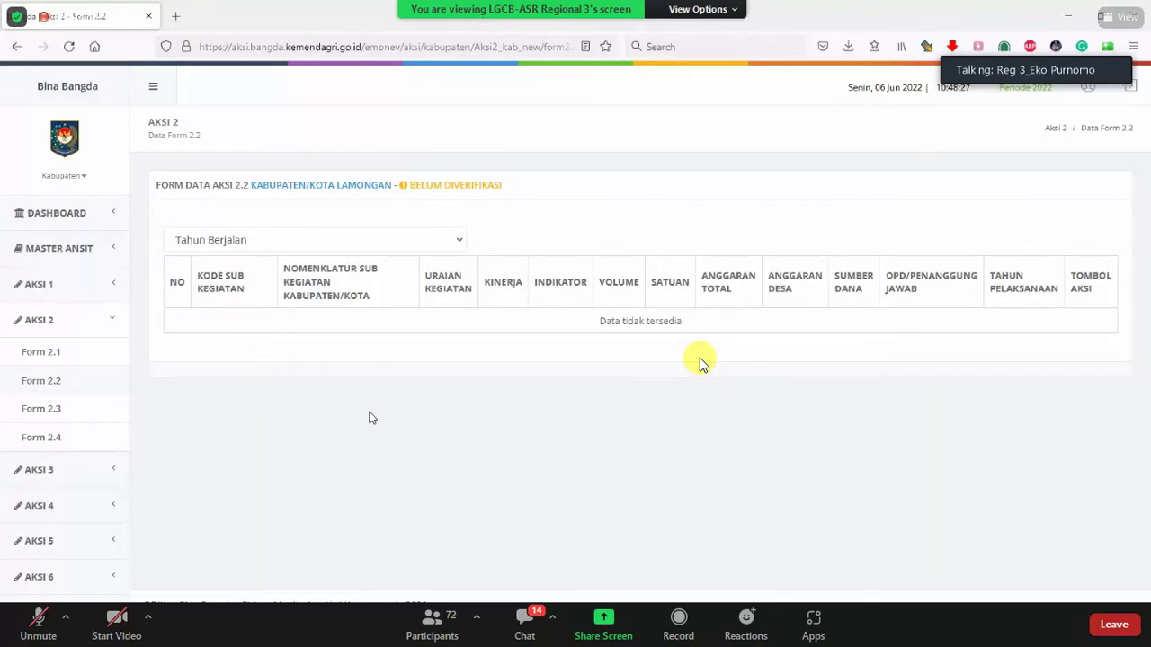
Step: Open Form 2.3 and filter its activity plans by the OPD DINAS KESEHATAN
{"action": "left_click", "coordinate": [48, 413]}
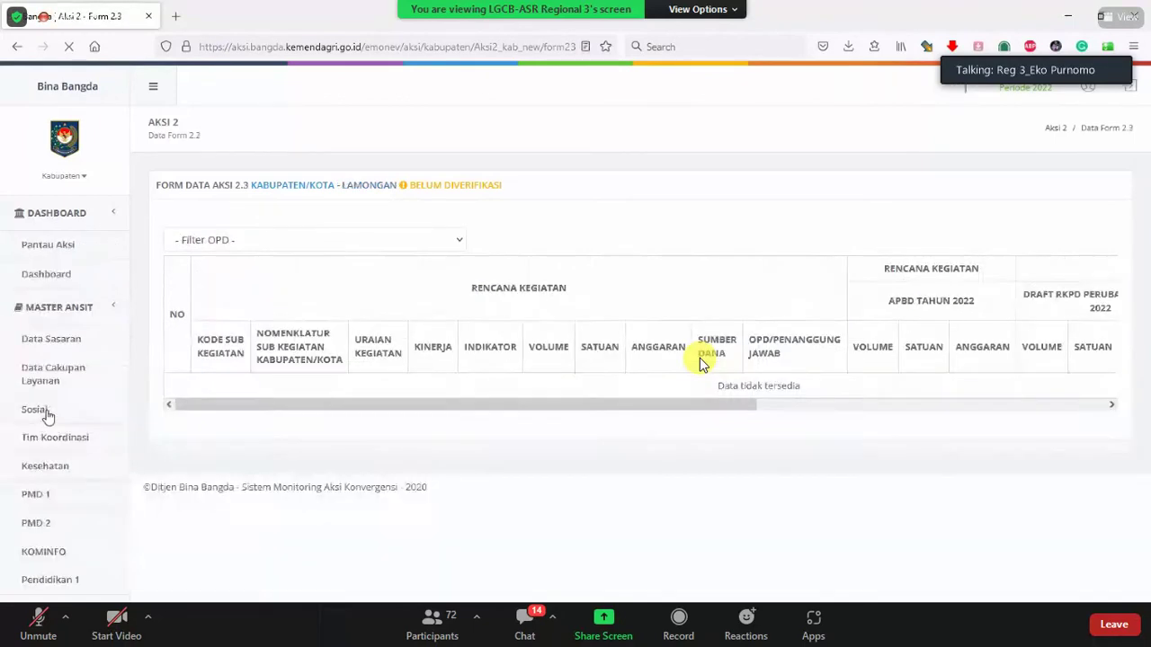
{"action": "left_click", "coordinate": [463, 241]}
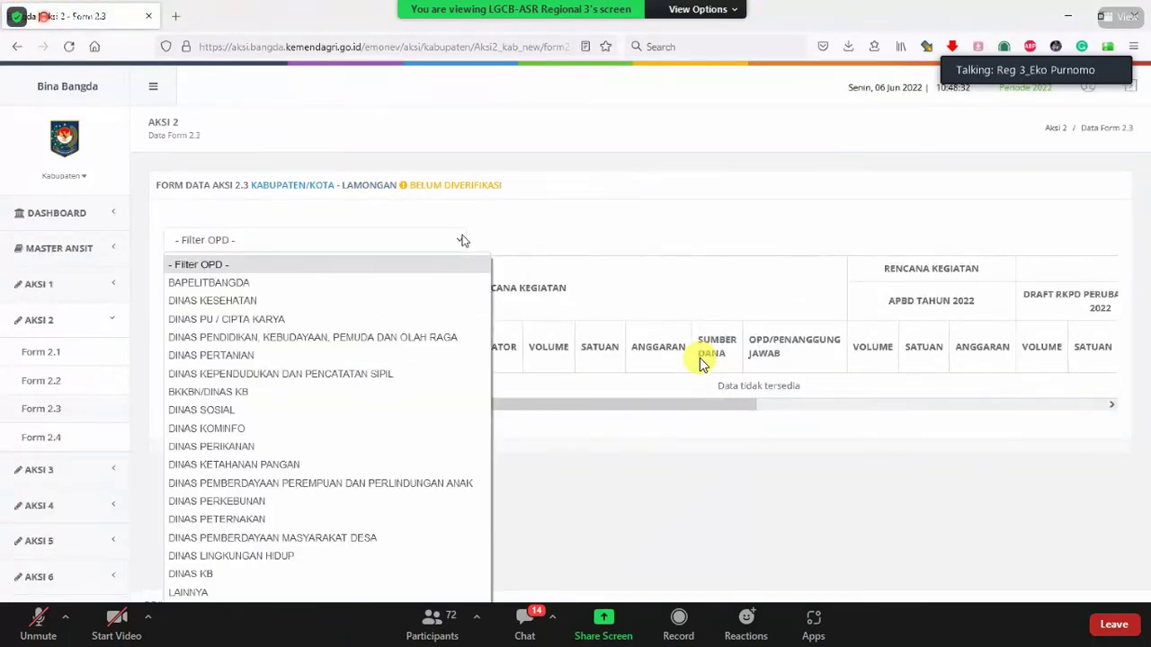
{"action": "left_click", "coordinate": [339, 301]}
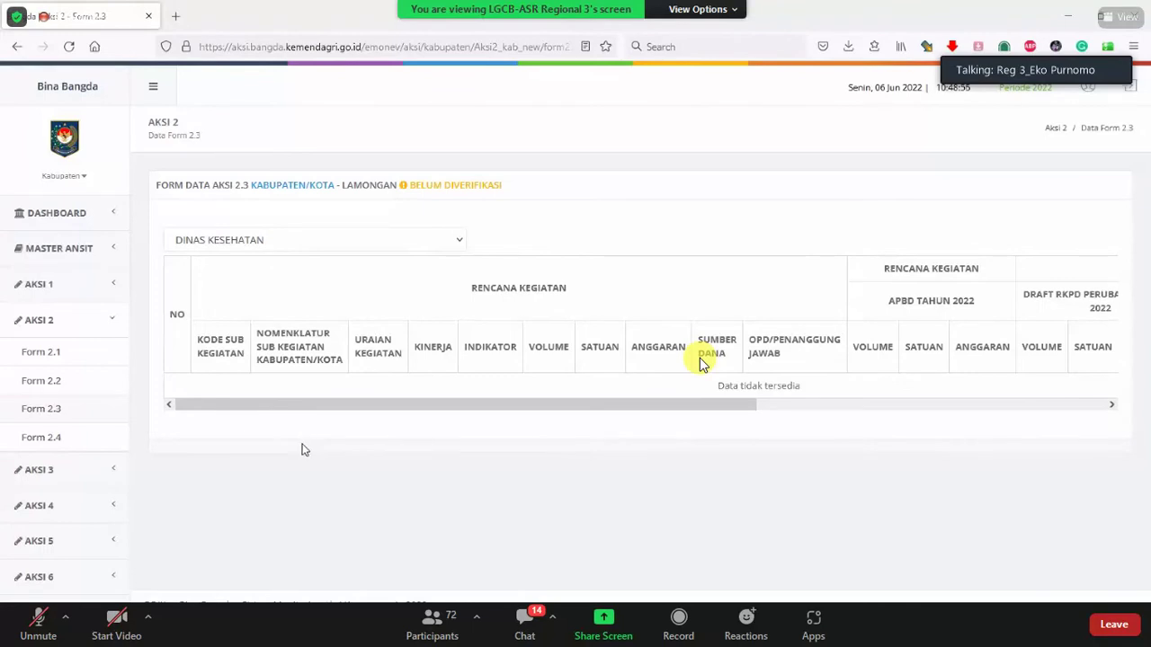
Step: Reload Form 2.3 without the OPD filter and compare it with Forms 2.2 and 2.4, ending on Form 2.3
{"action": "left_click", "coordinate": [40, 412]}
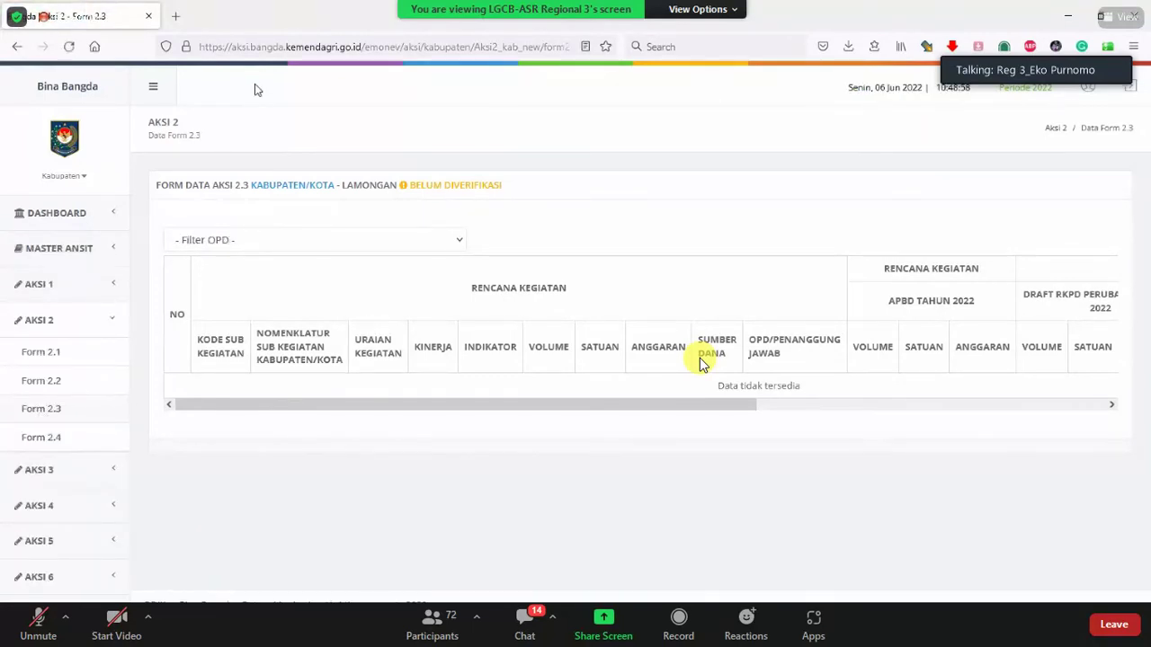
{"action": "left_click", "coordinate": [38, 412]}
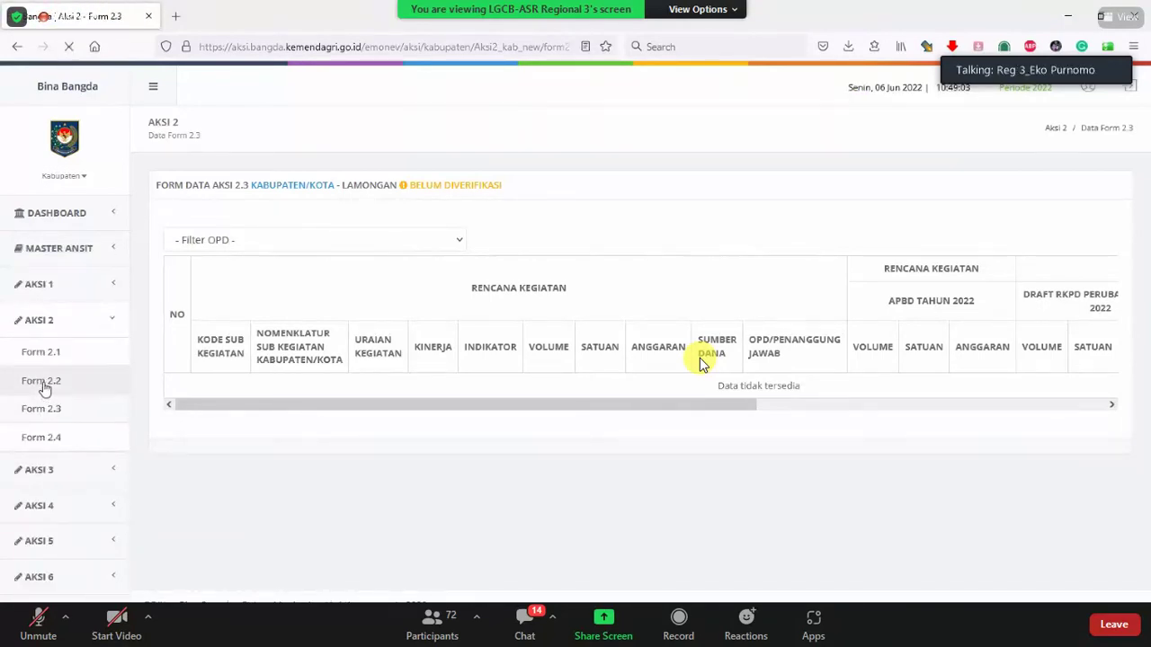
{"action": "left_click", "coordinate": [43, 383]}
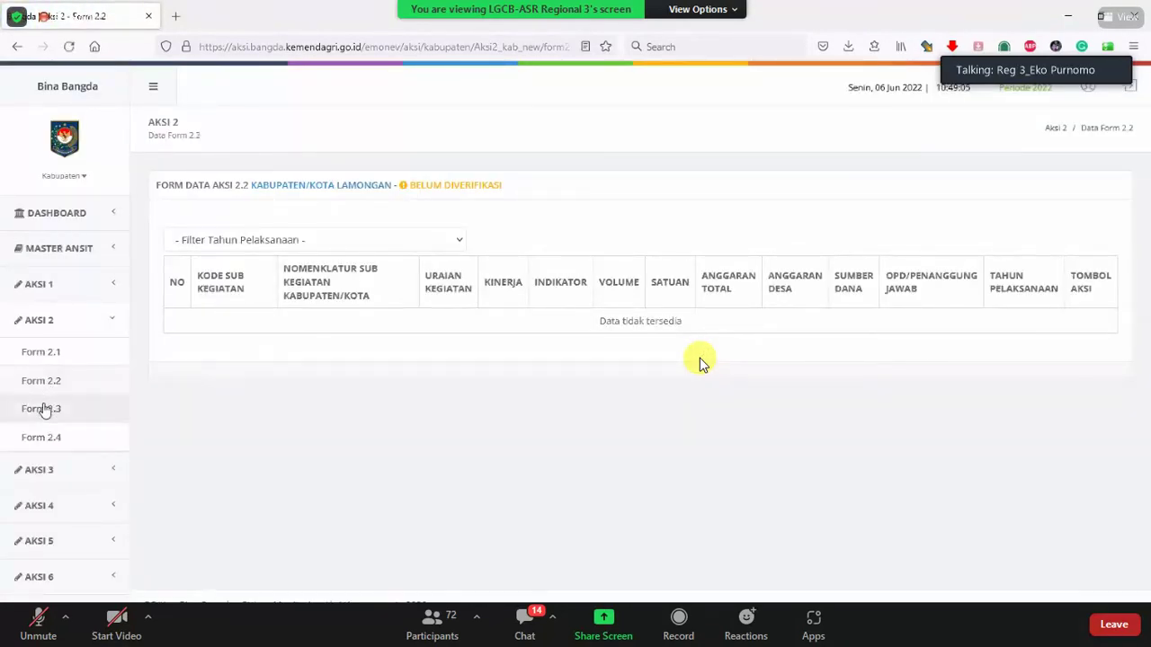
{"action": "left_click", "coordinate": [43, 410]}
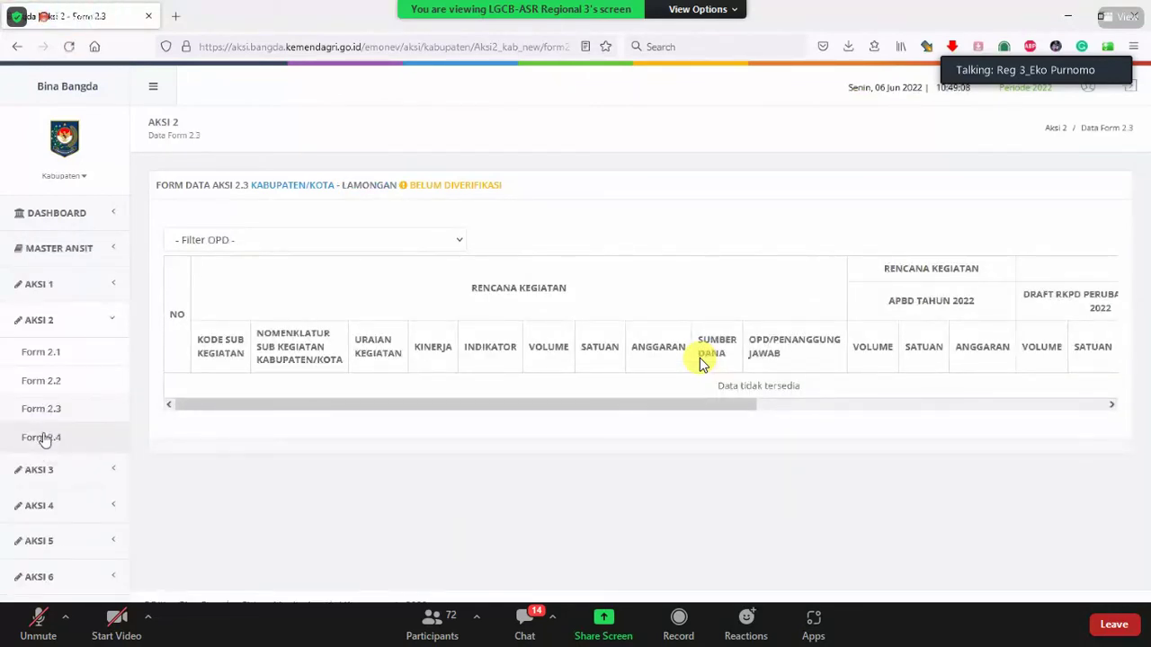
{"action": "left_click", "coordinate": [42, 438]}
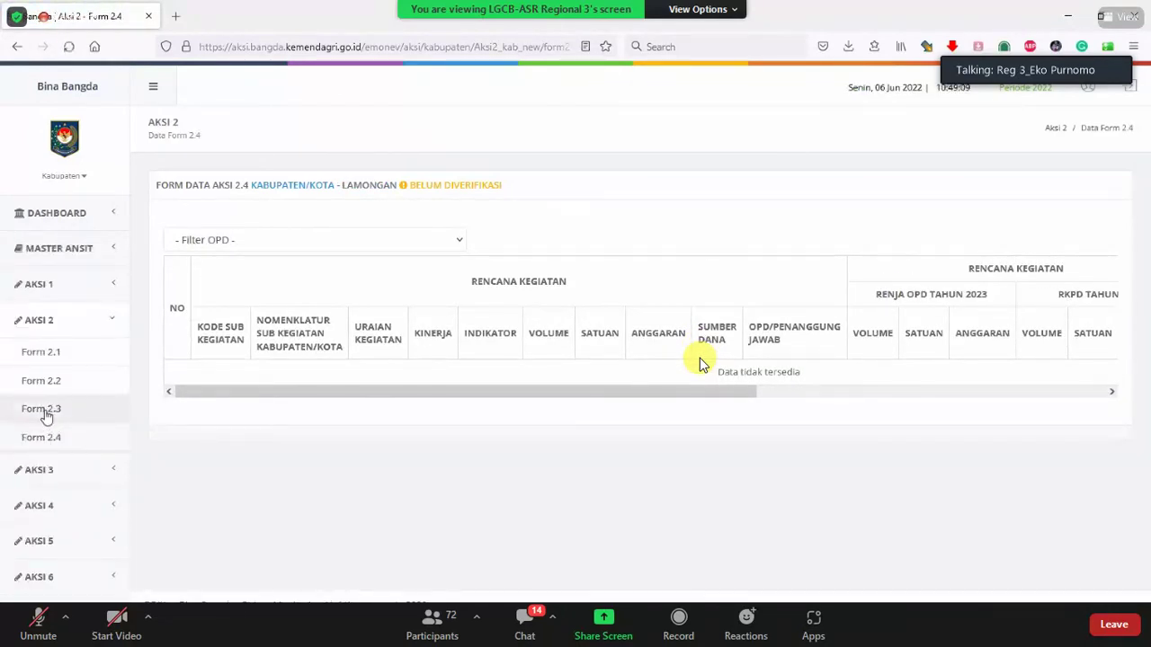
{"action": "left_click", "coordinate": [43, 410]}
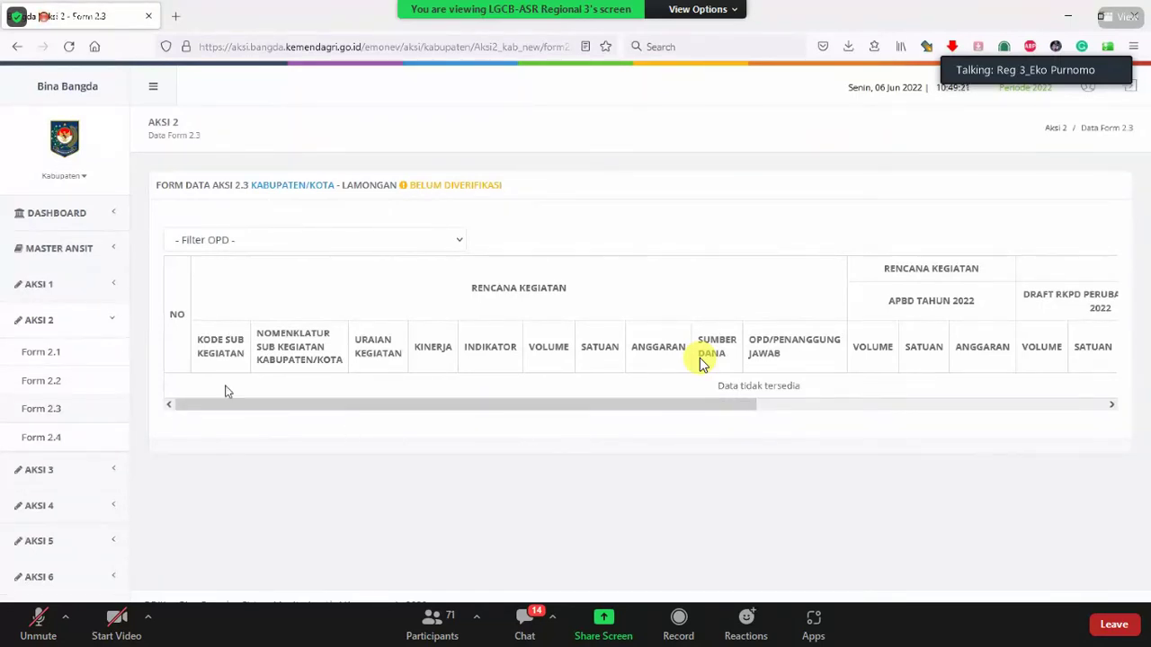
Step: Check the verification status of Form 2.1, and filter Form 2.2 by Tahun Berjalan and by Tahun Rencana
{"action": "left_click", "coordinate": [52, 353]}
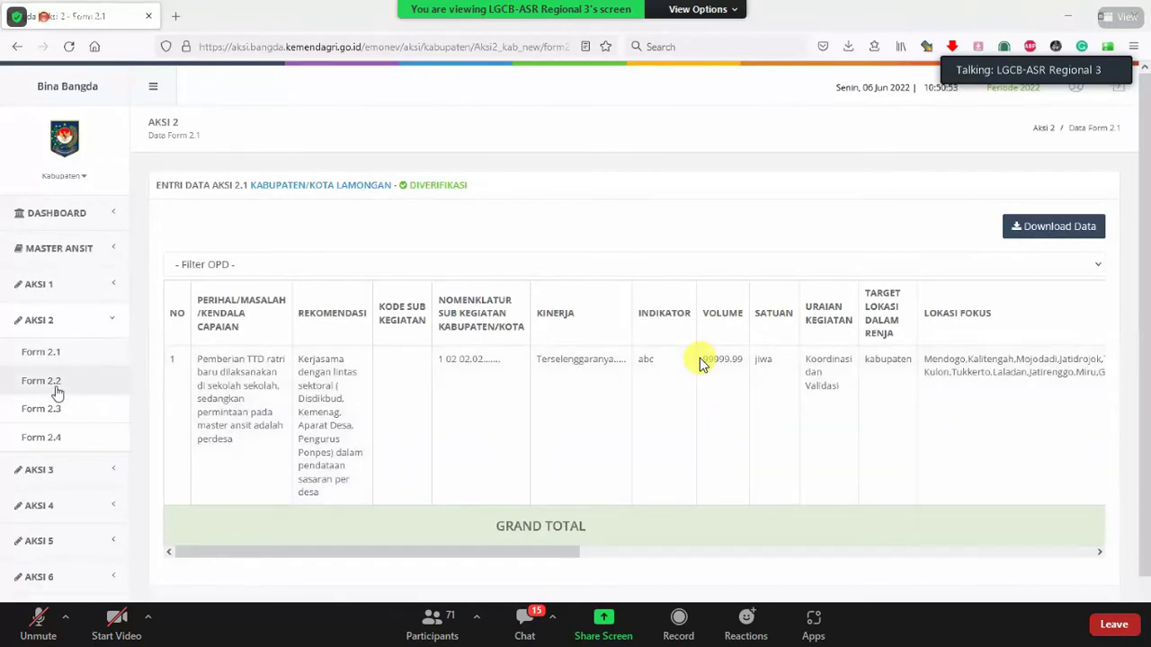
{"action": "left_click", "coordinate": [57, 383]}
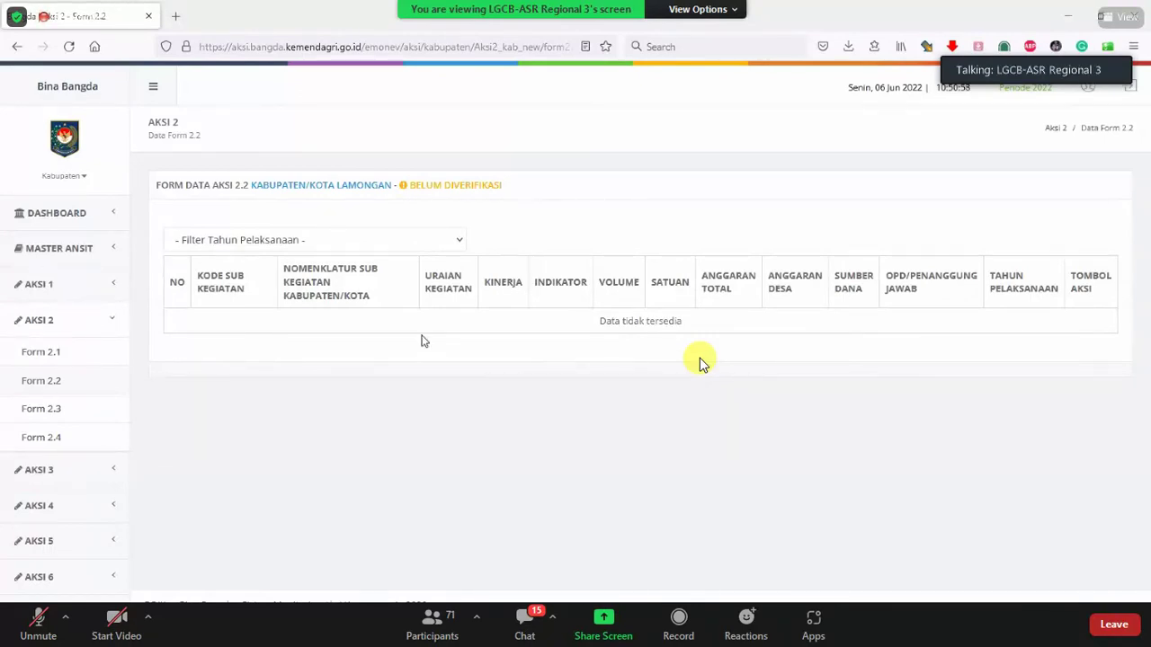
{"action": "left_click", "coordinate": [463, 242]}
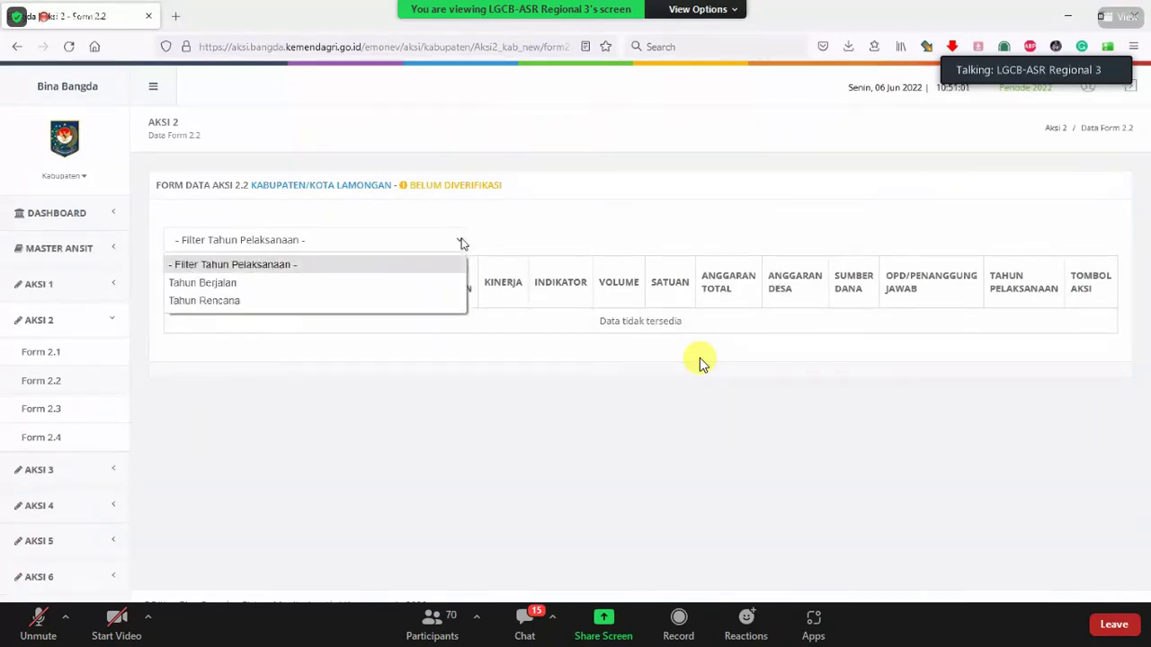
{"action": "left_click", "coordinate": [265, 290]}
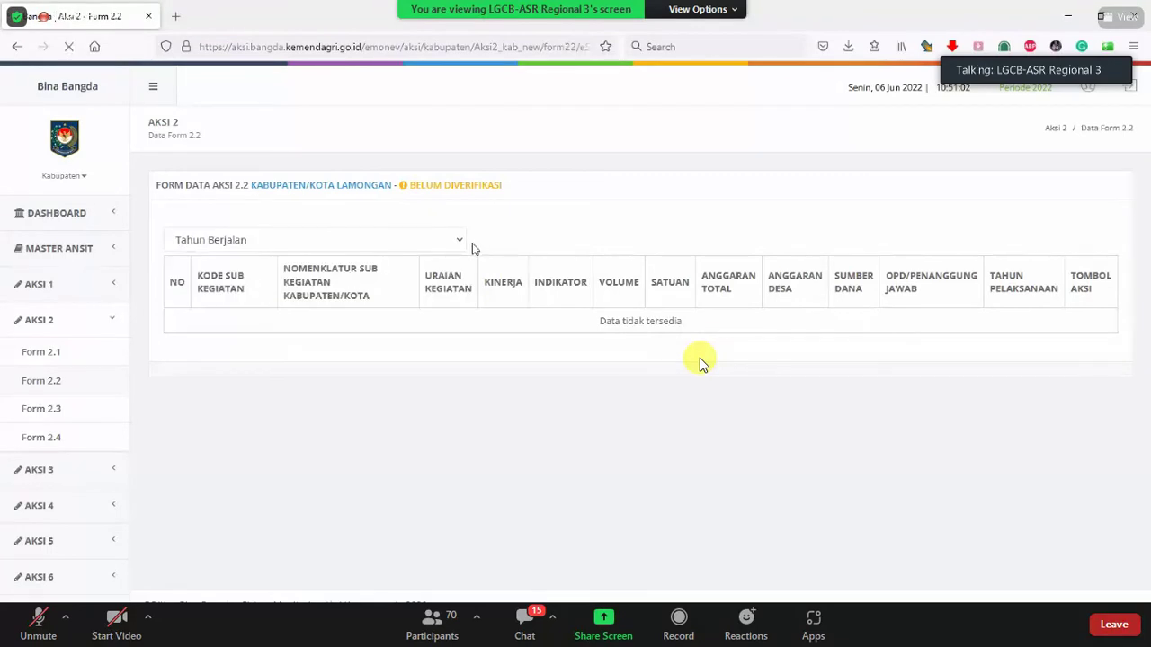
{"action": "left_click", "coordinate": [301, 240]}
{"action": "left_click", "coordinate": [303, 302]}
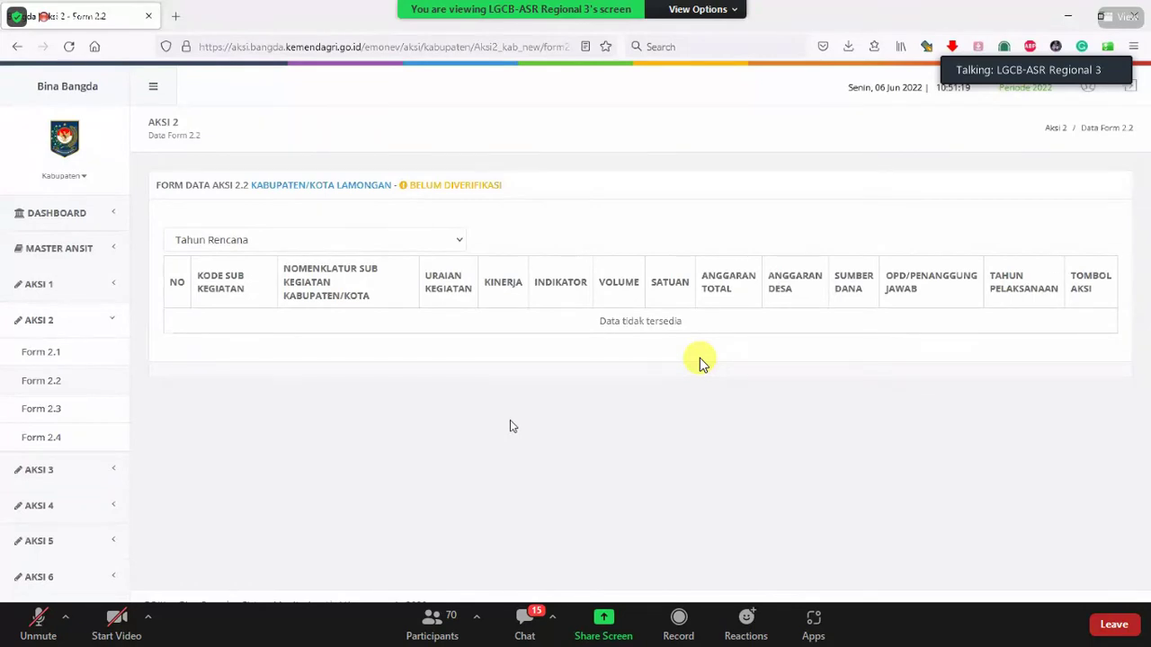
Step: Examine the planning and budget columns of Forms 2.3 and 2.4 through to the last column, and return to Form 2.1
{"action": "left_click", "coordinate": [57, 417]}
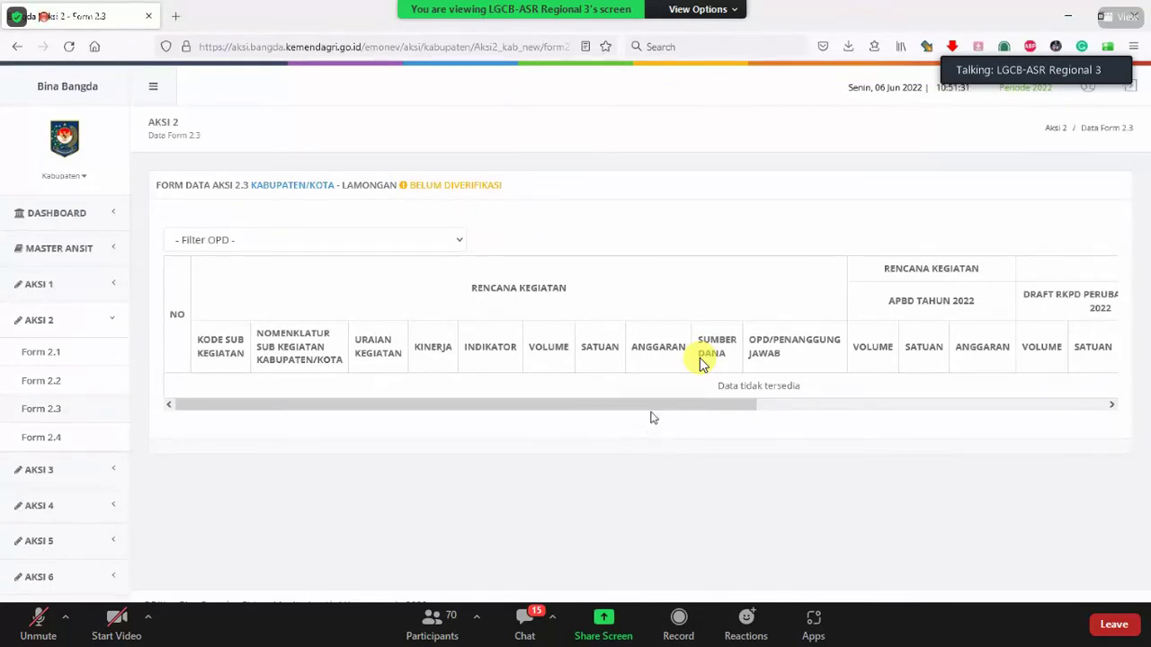
{"action": "left_click_drag", "start_coordinate": [661, 409], "coordinate": [1012, 407]}
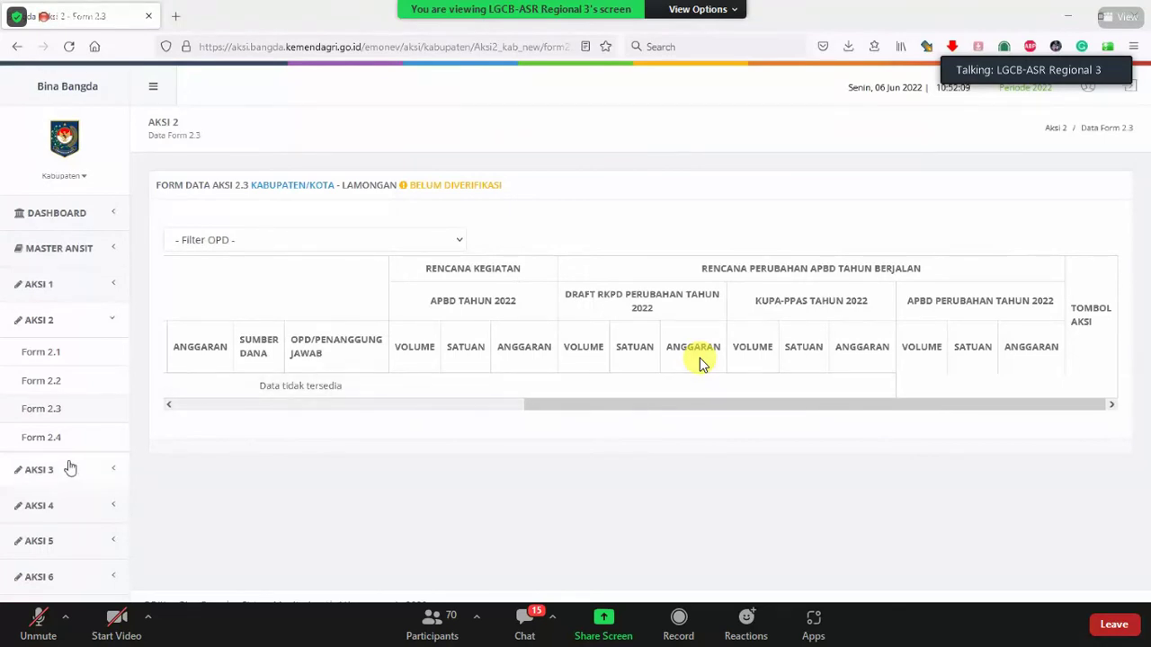
{"action": "left_click", "coordinate": [40, 438]}
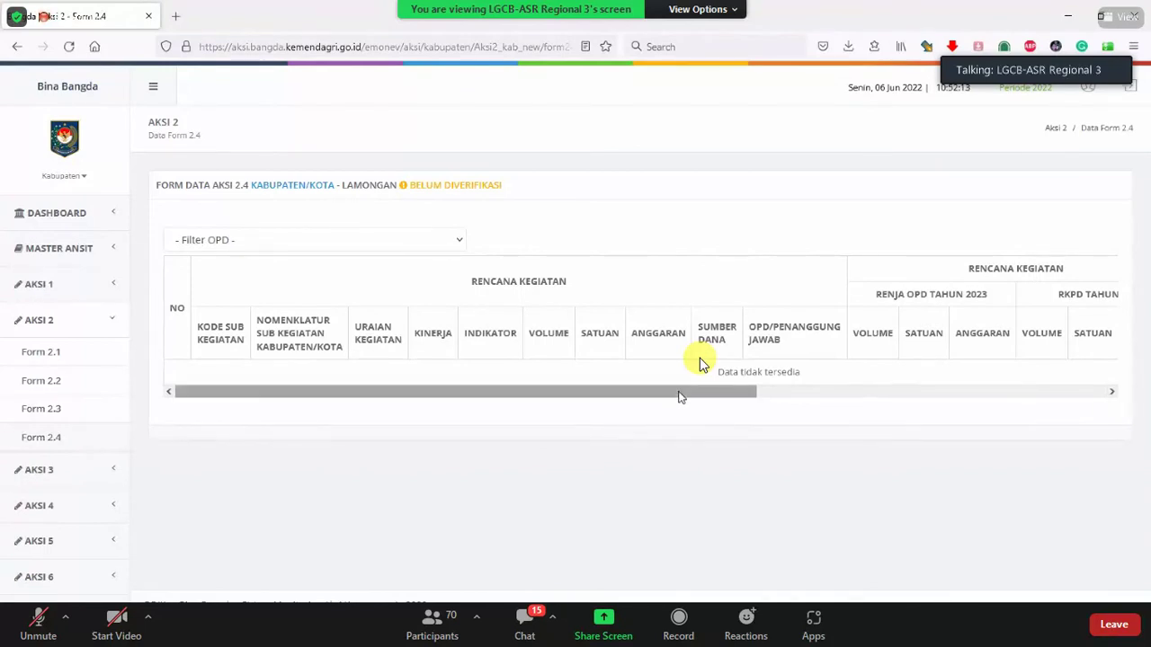
{"action": "left_click_drag", "start_coordinate": [681, 397], "coordinate": [1067, 397]}
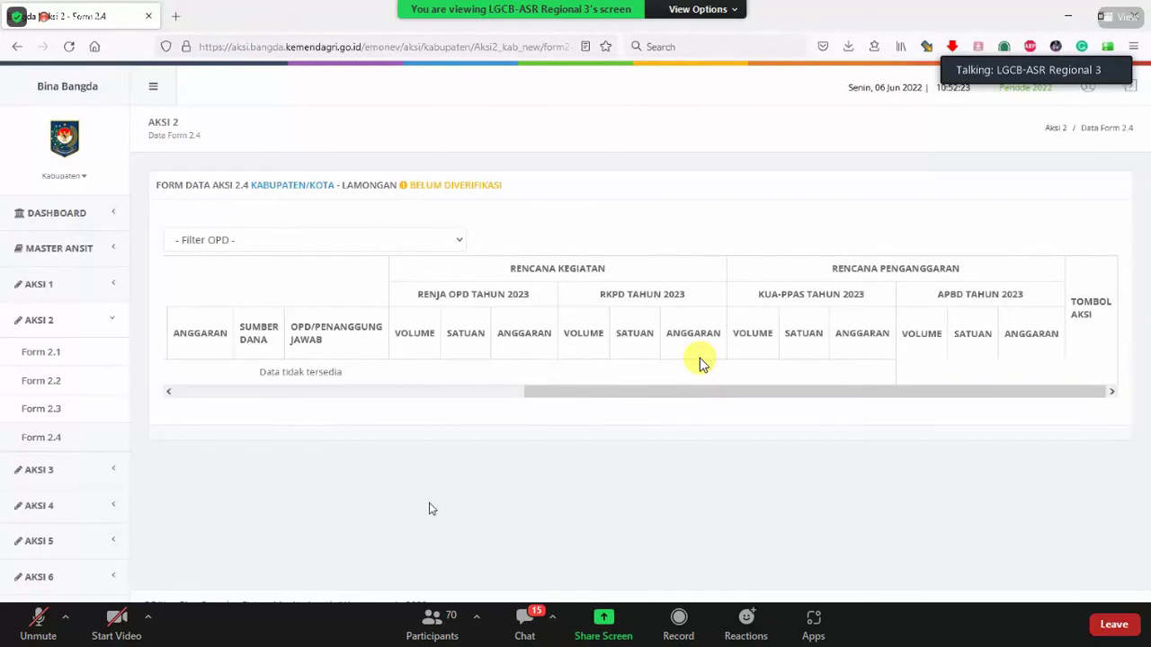
{"action": "left_click", "coordinate": [56, 355]}
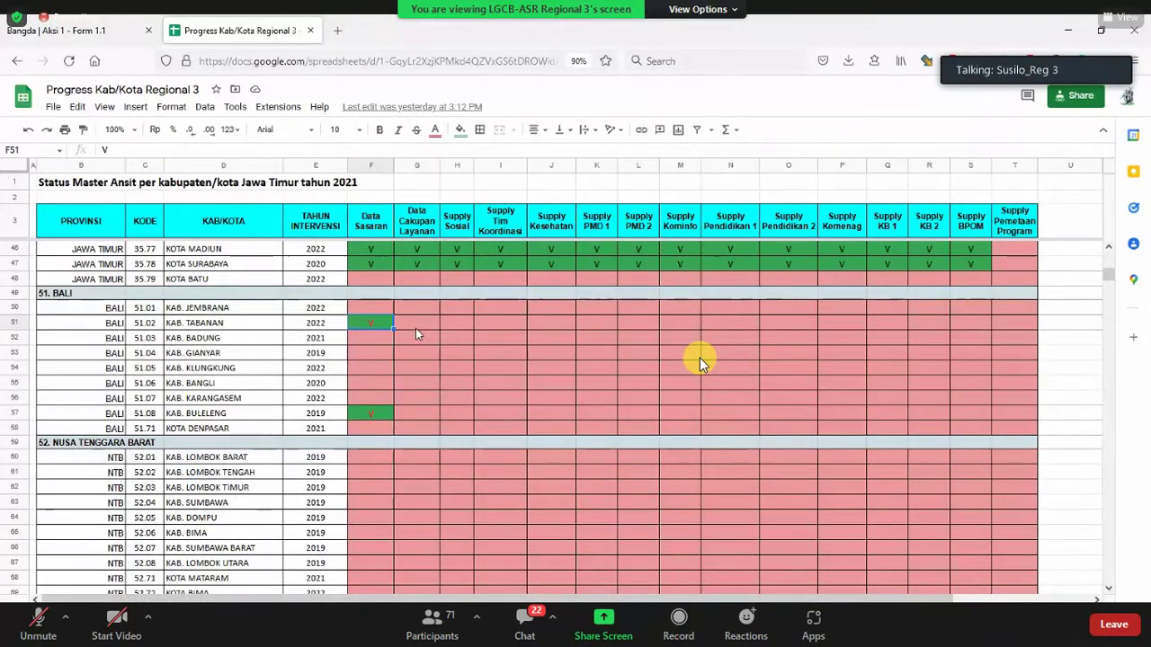
{"action": "key", "text": "Tab"}
{"action": "left_click", "coordinate": [425, 416]}
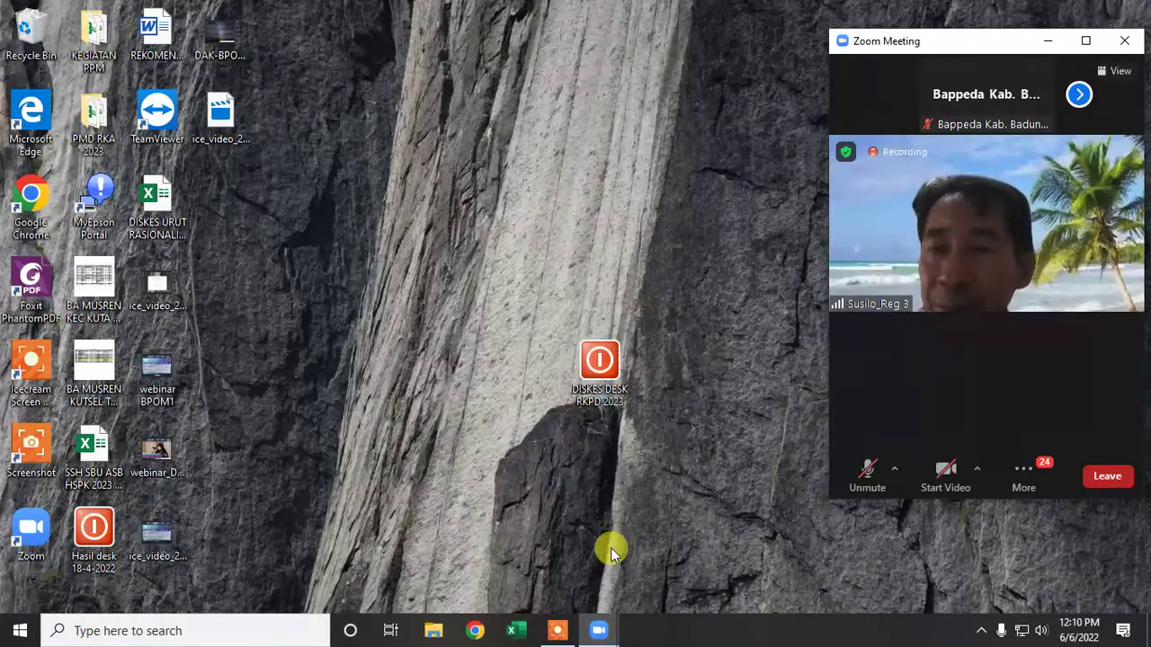
{"action": "left_click", "coordinate": [565, 626]}
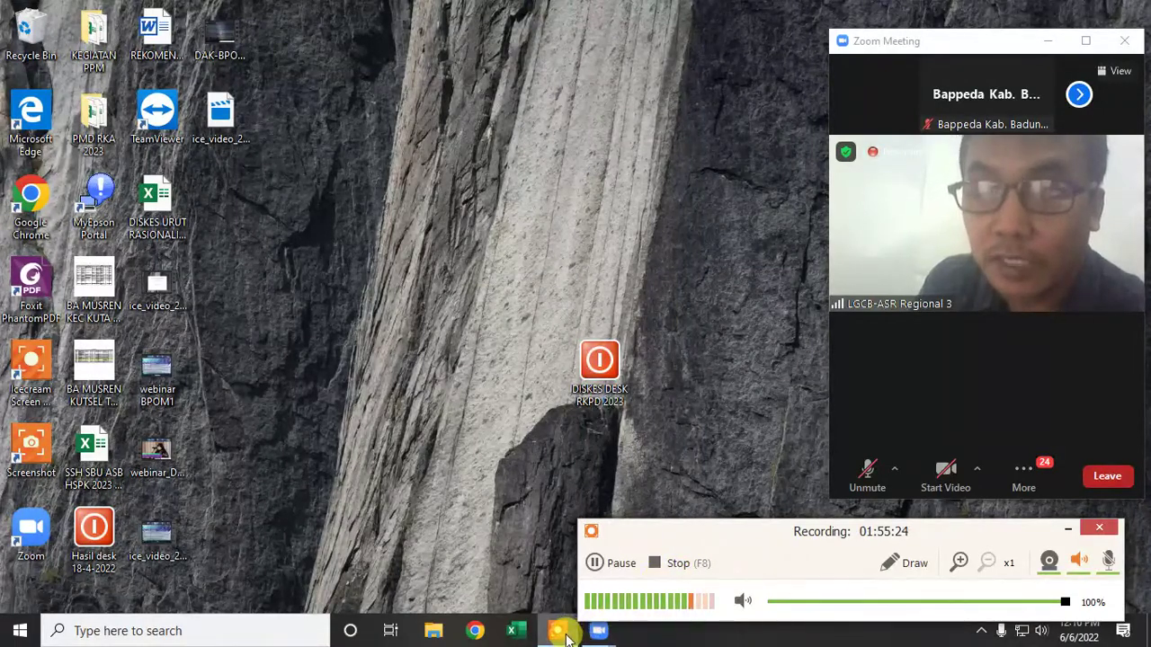
{"action": "mouse_move", "coordinate": [565, 635]}
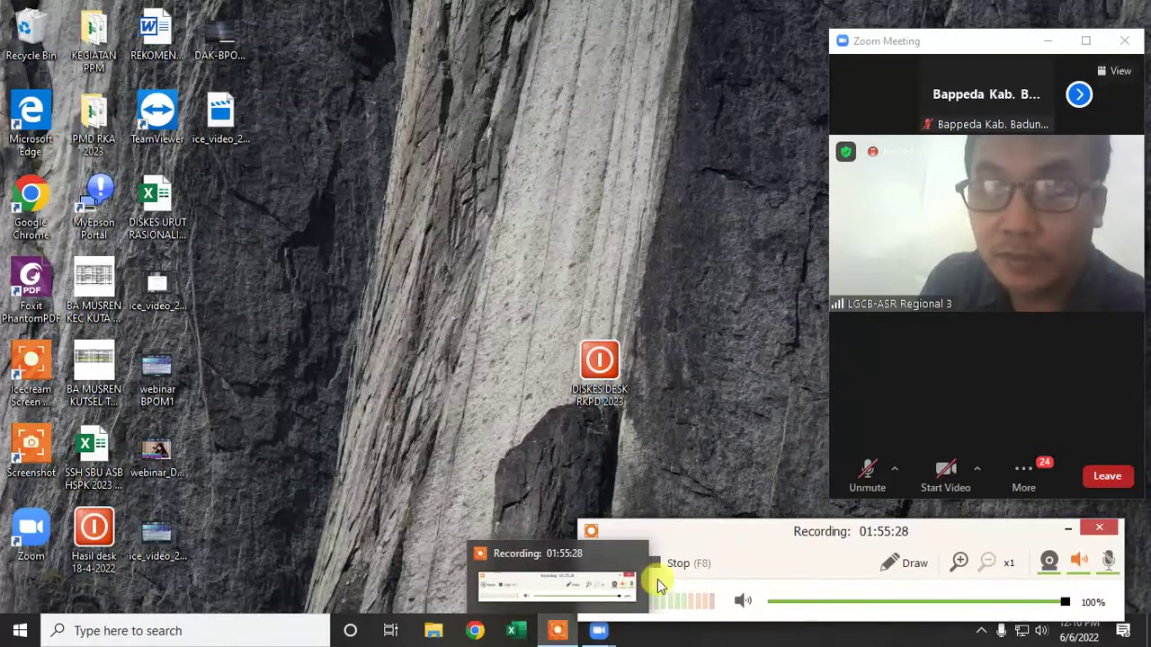
{"action": "mouse_move", "coordinate": [641, 566]}
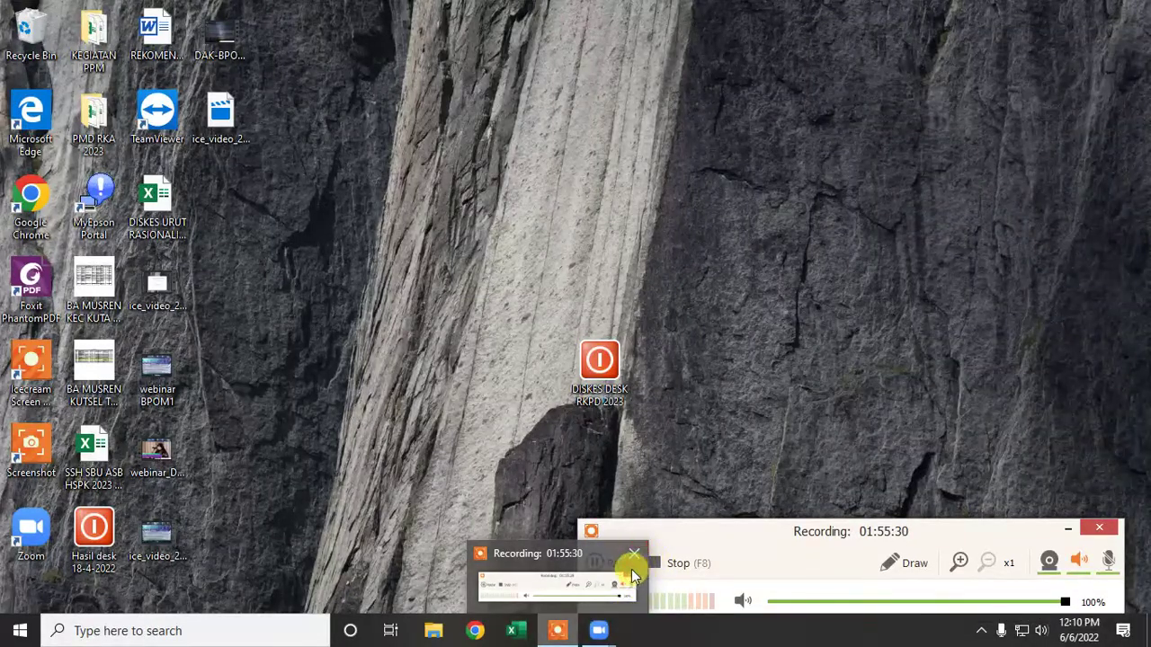